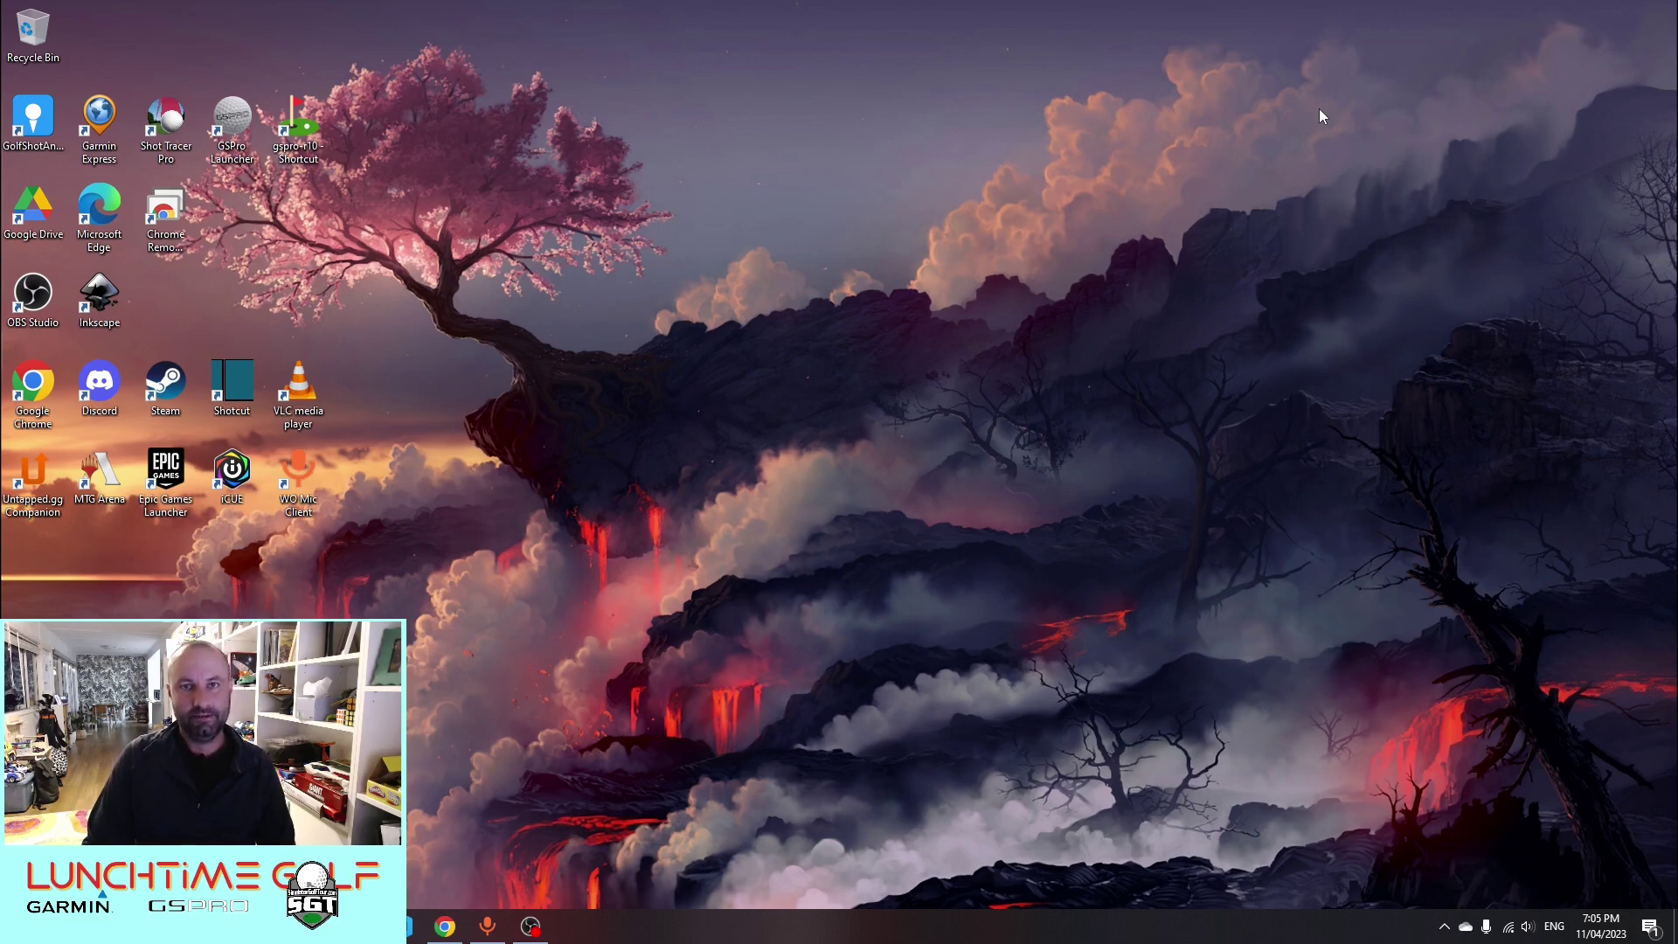
In Chrome, download gsp-r10-adapter-v2.1.1-win-x64-bluetooth-enabled.zip from the v2.1.1 release of the gsp-r10-adapter repository
click(445, 926)
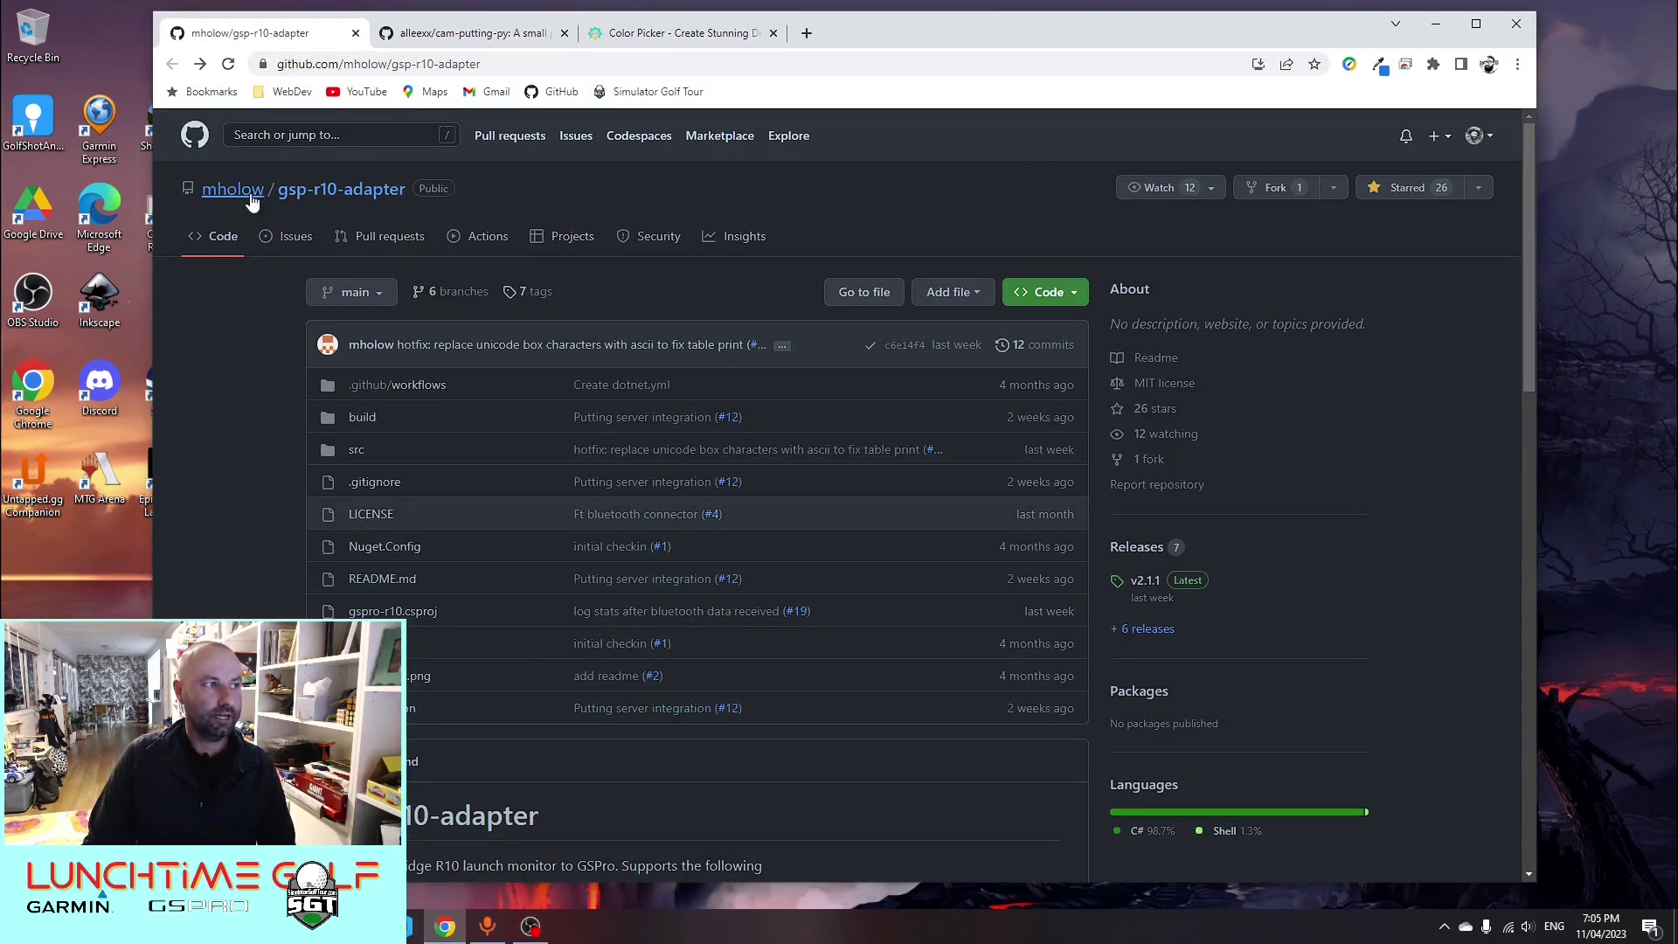
mouse_move(248, 203)
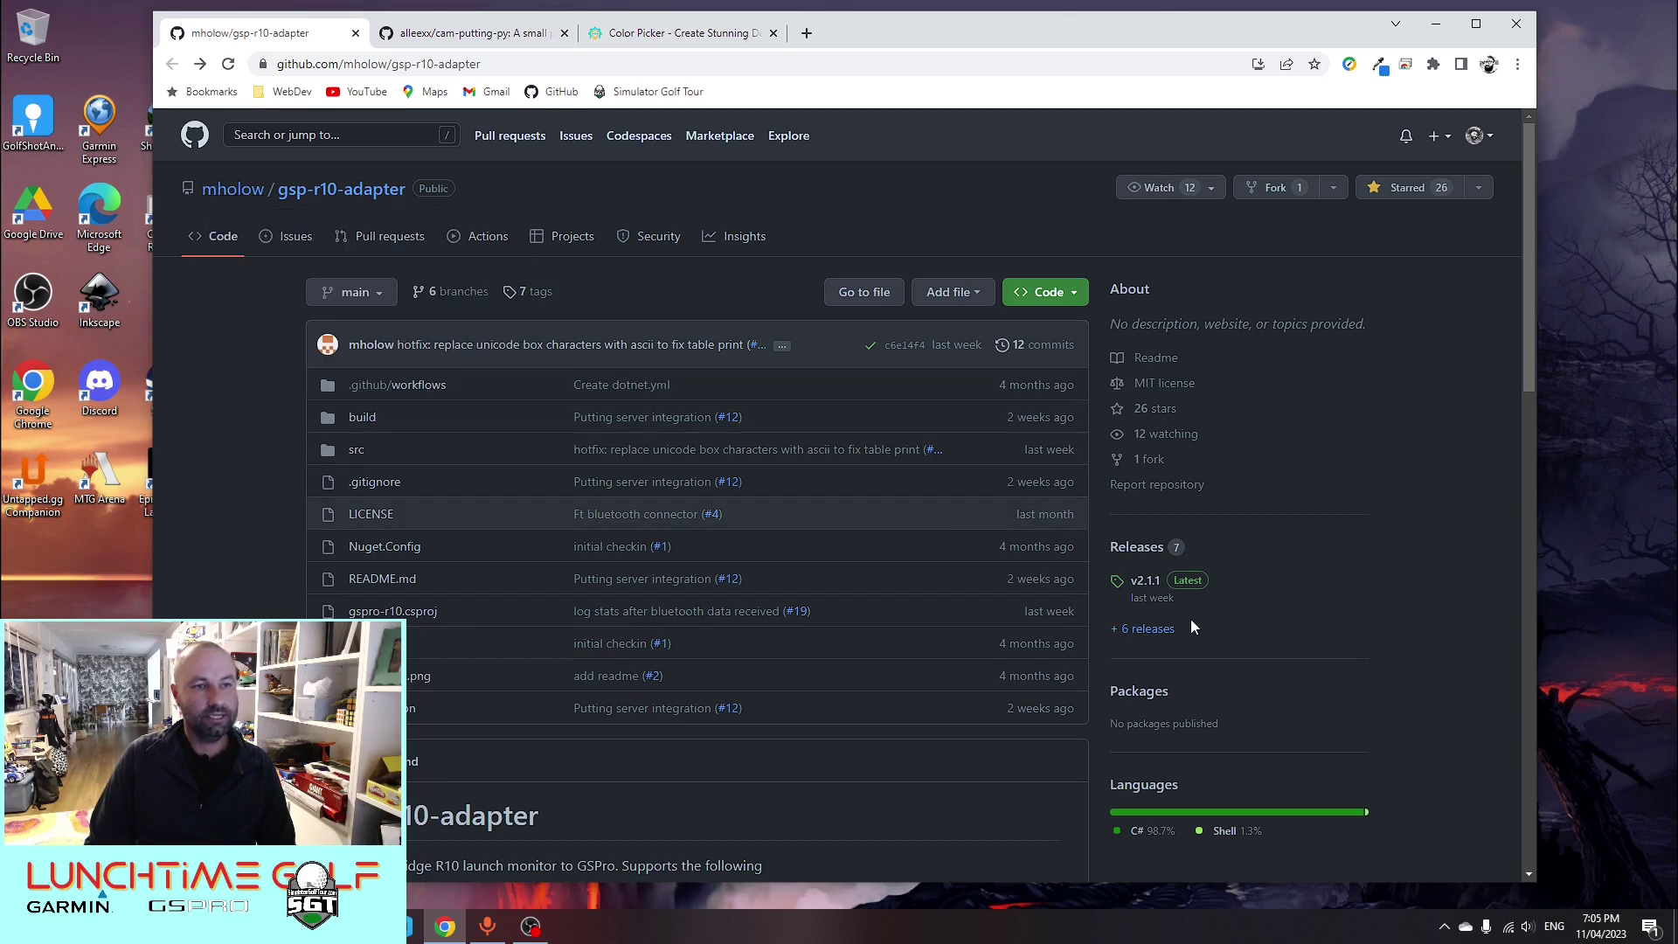
click(1147, 581)
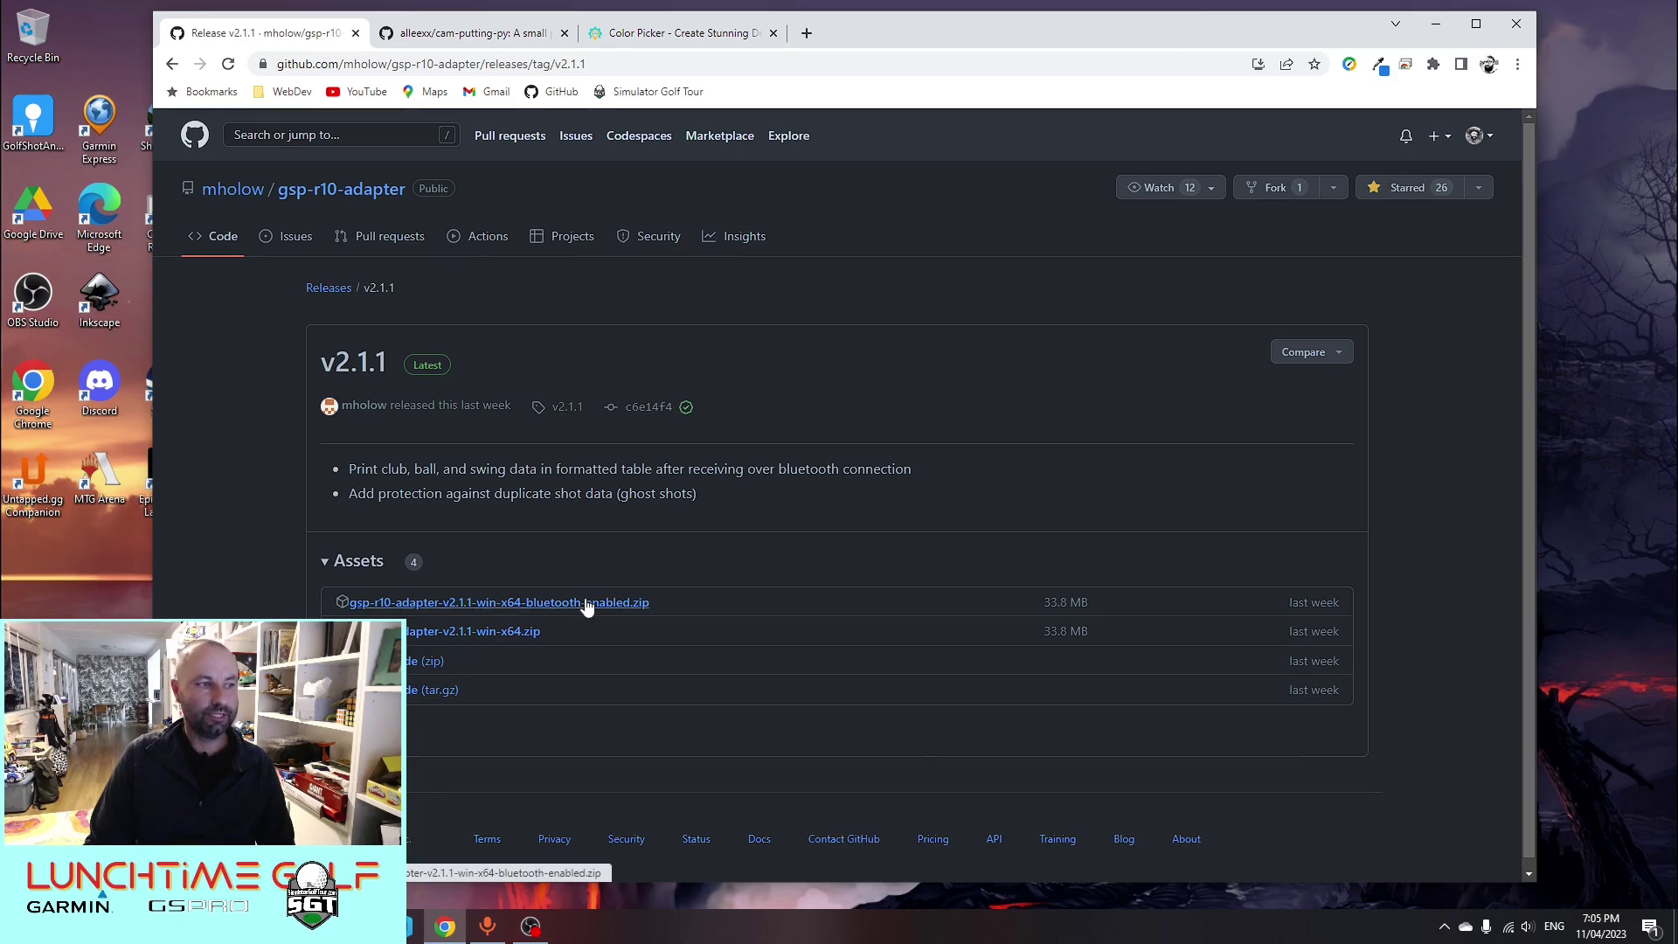
click(586, 605)
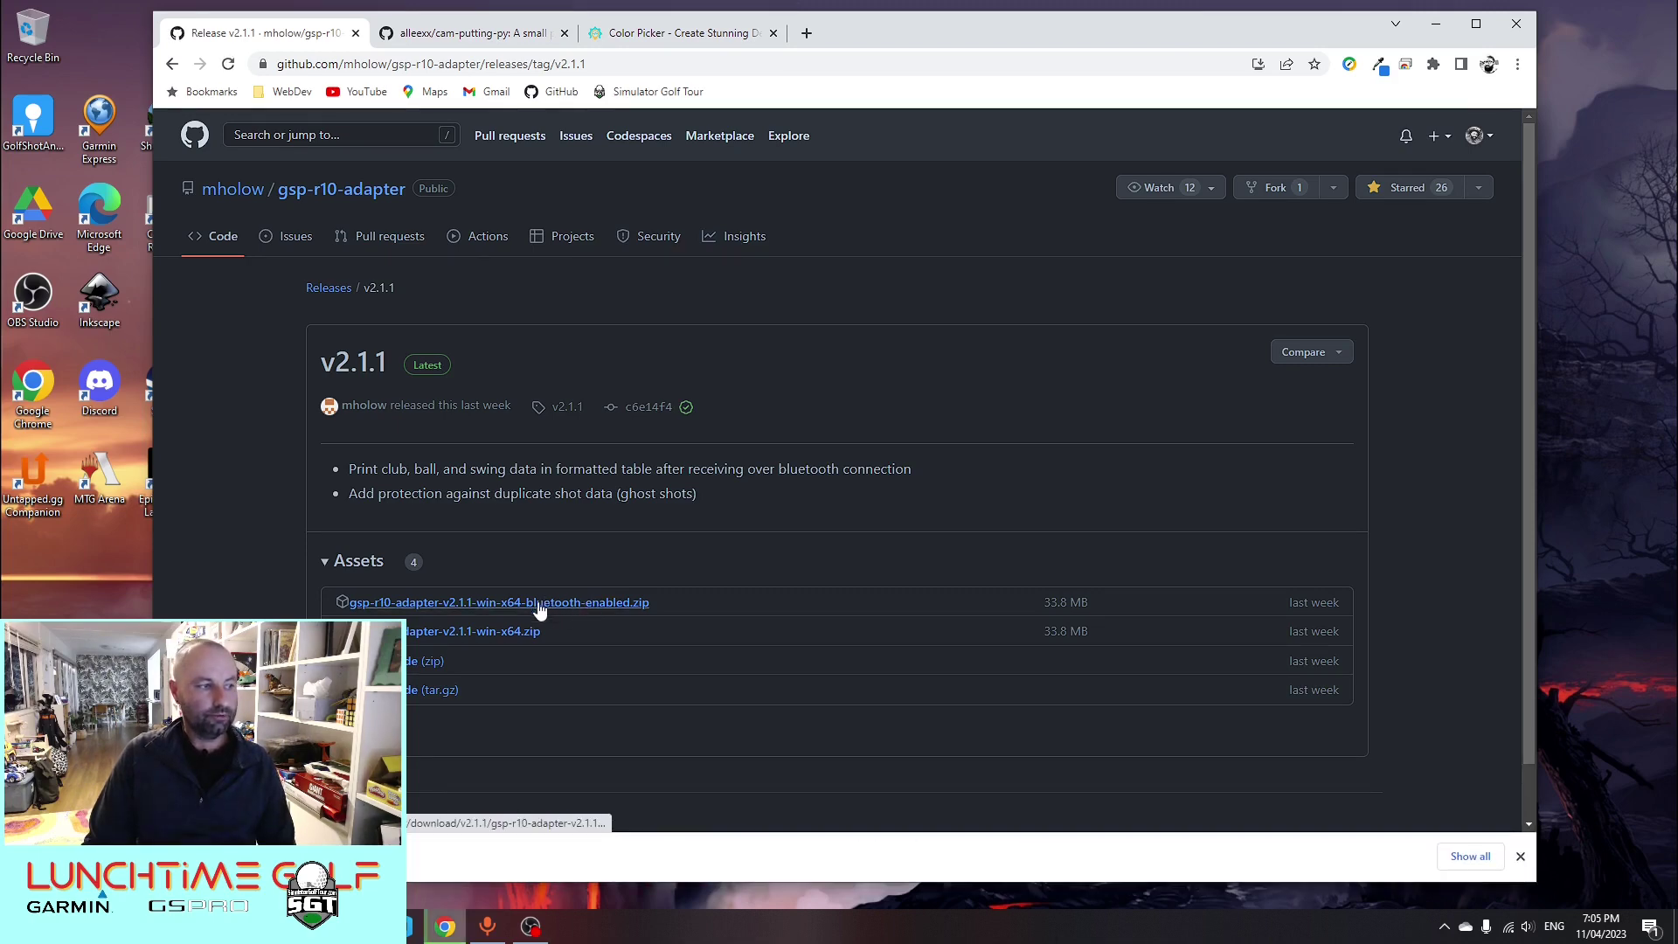
Show the gsp-r10-adapter download in its Downloads folder and reposition the folder window
right_click(331, 852)
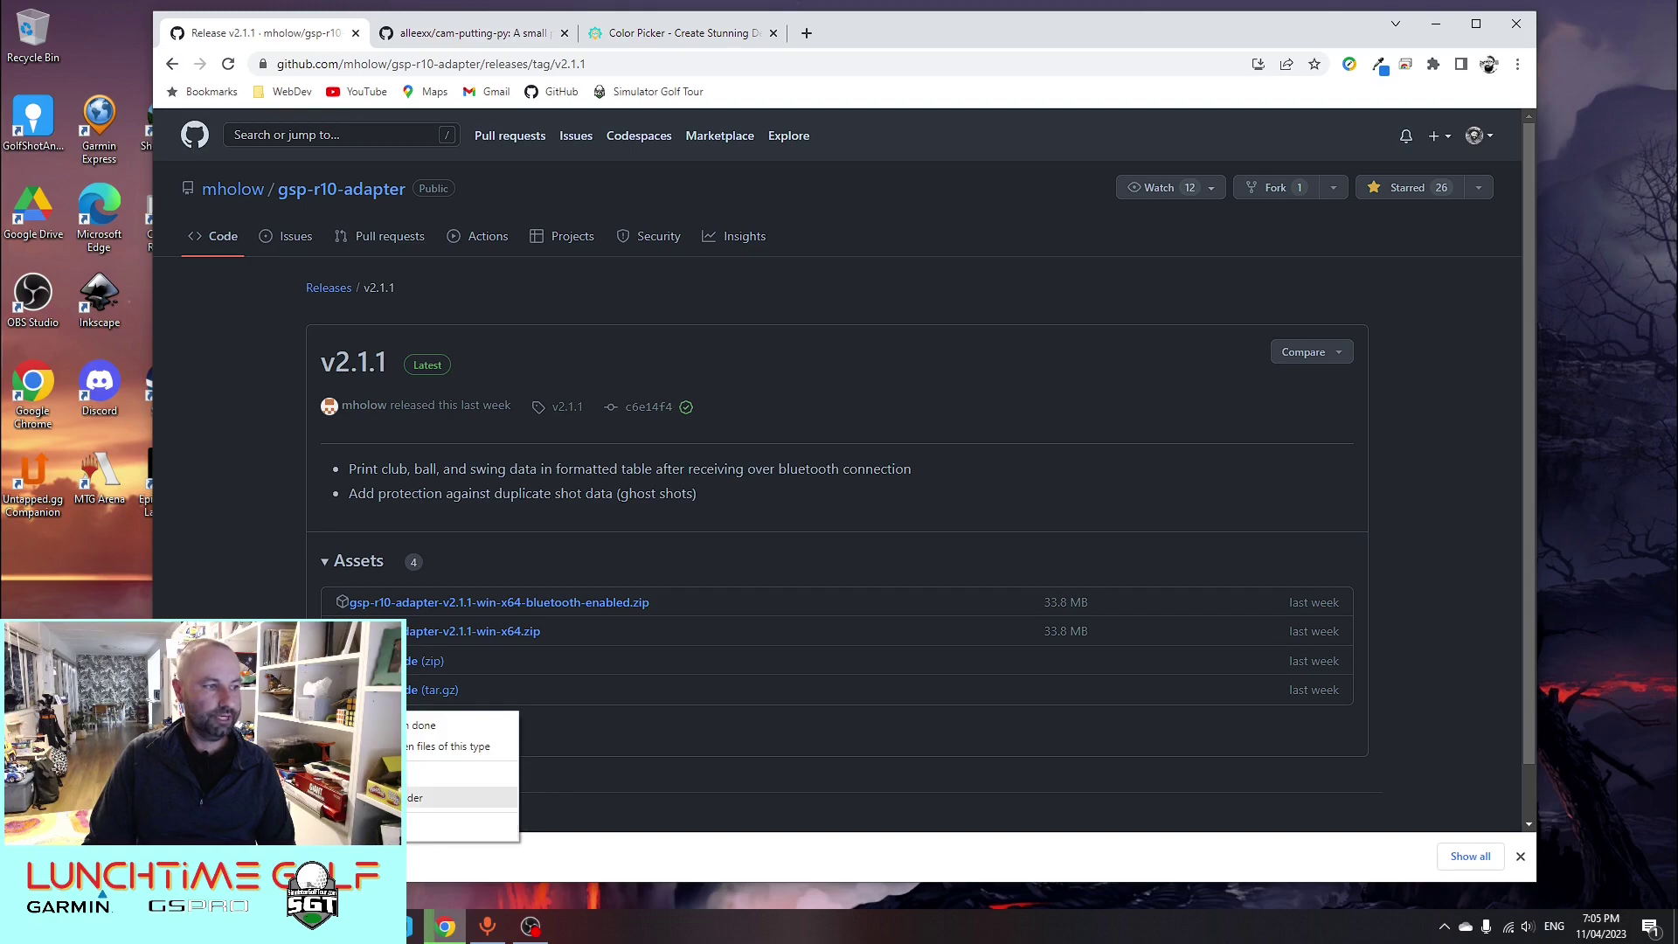
click(367, 797)
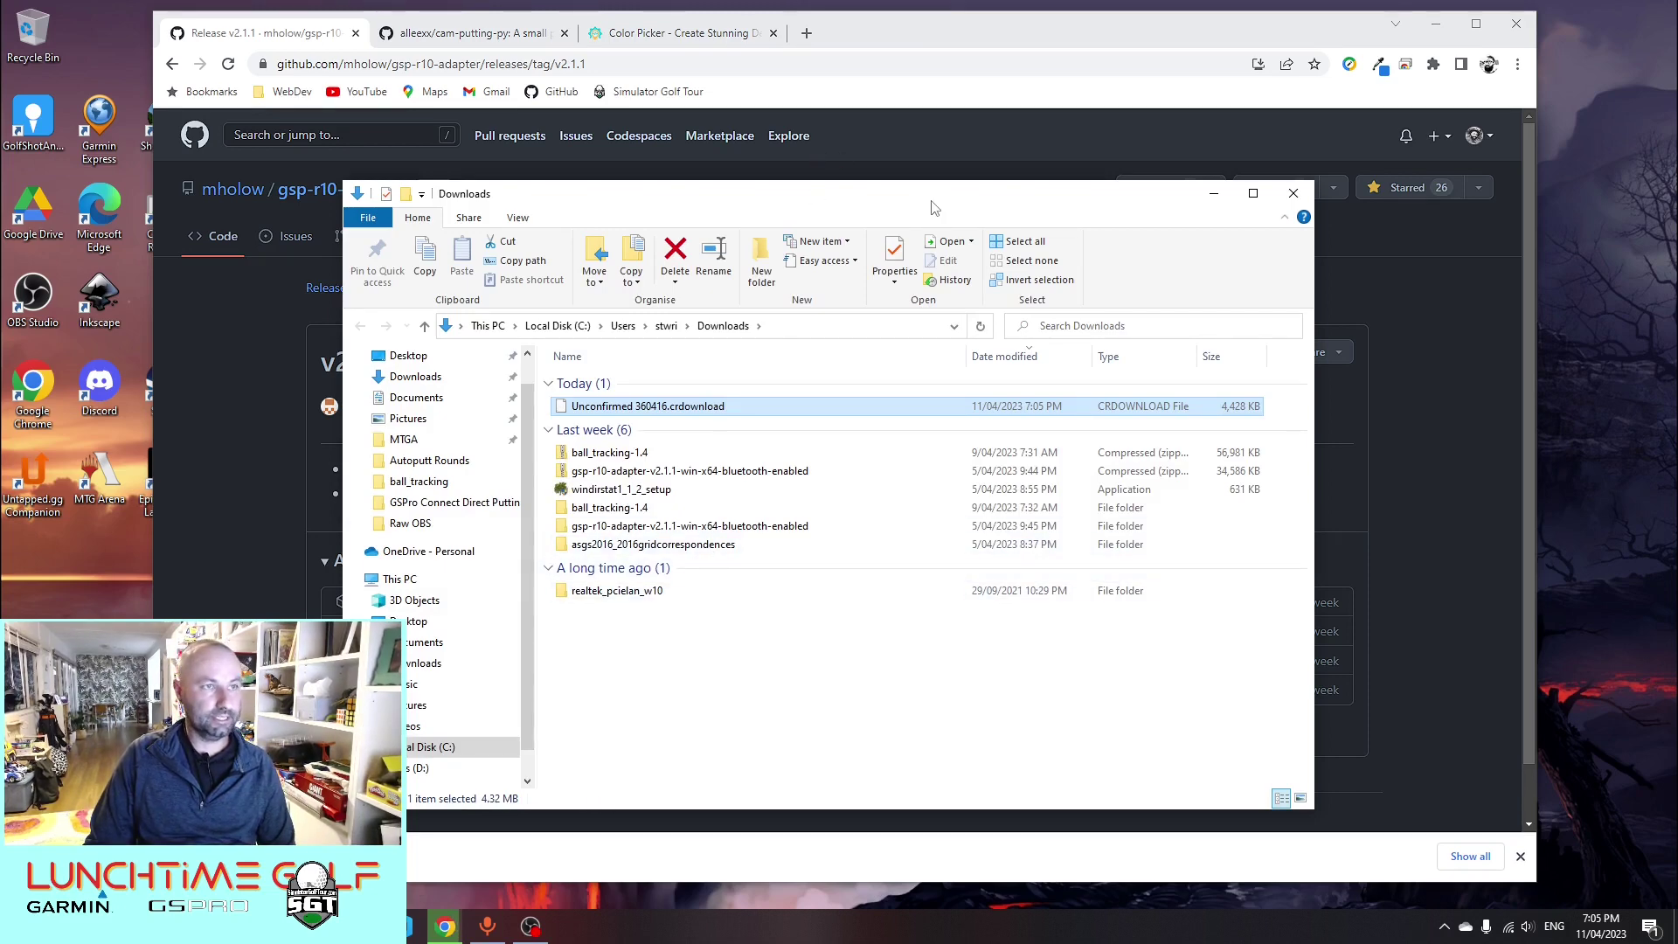
drag(931, 203, 1007, 171)
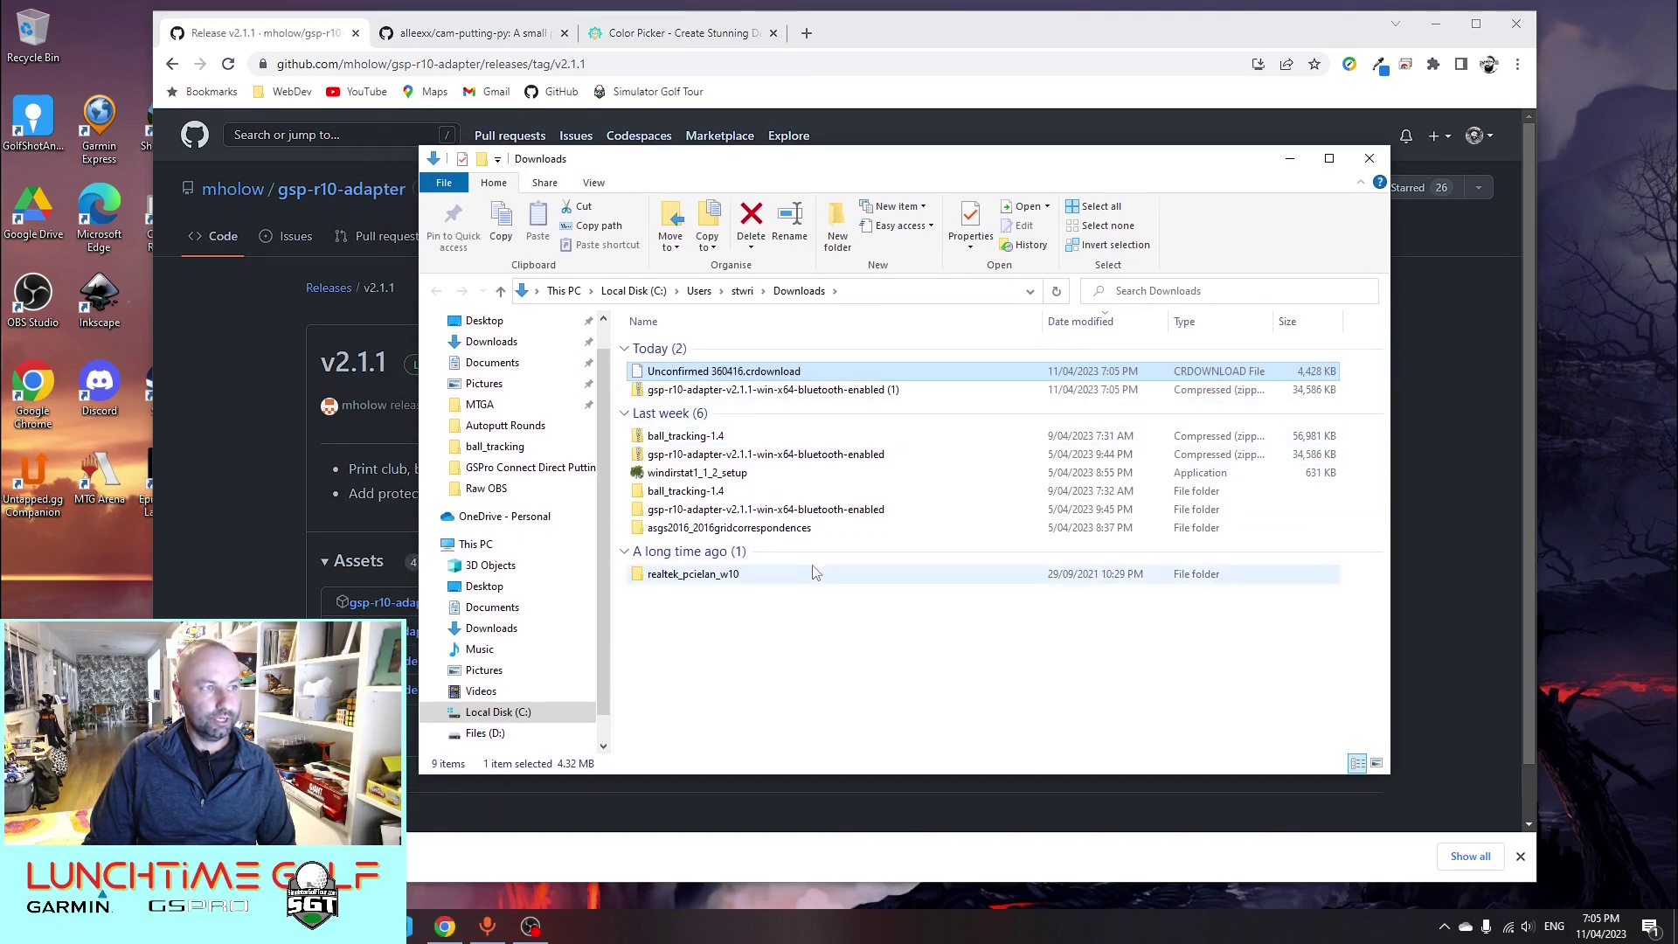
right_click(787, 393)
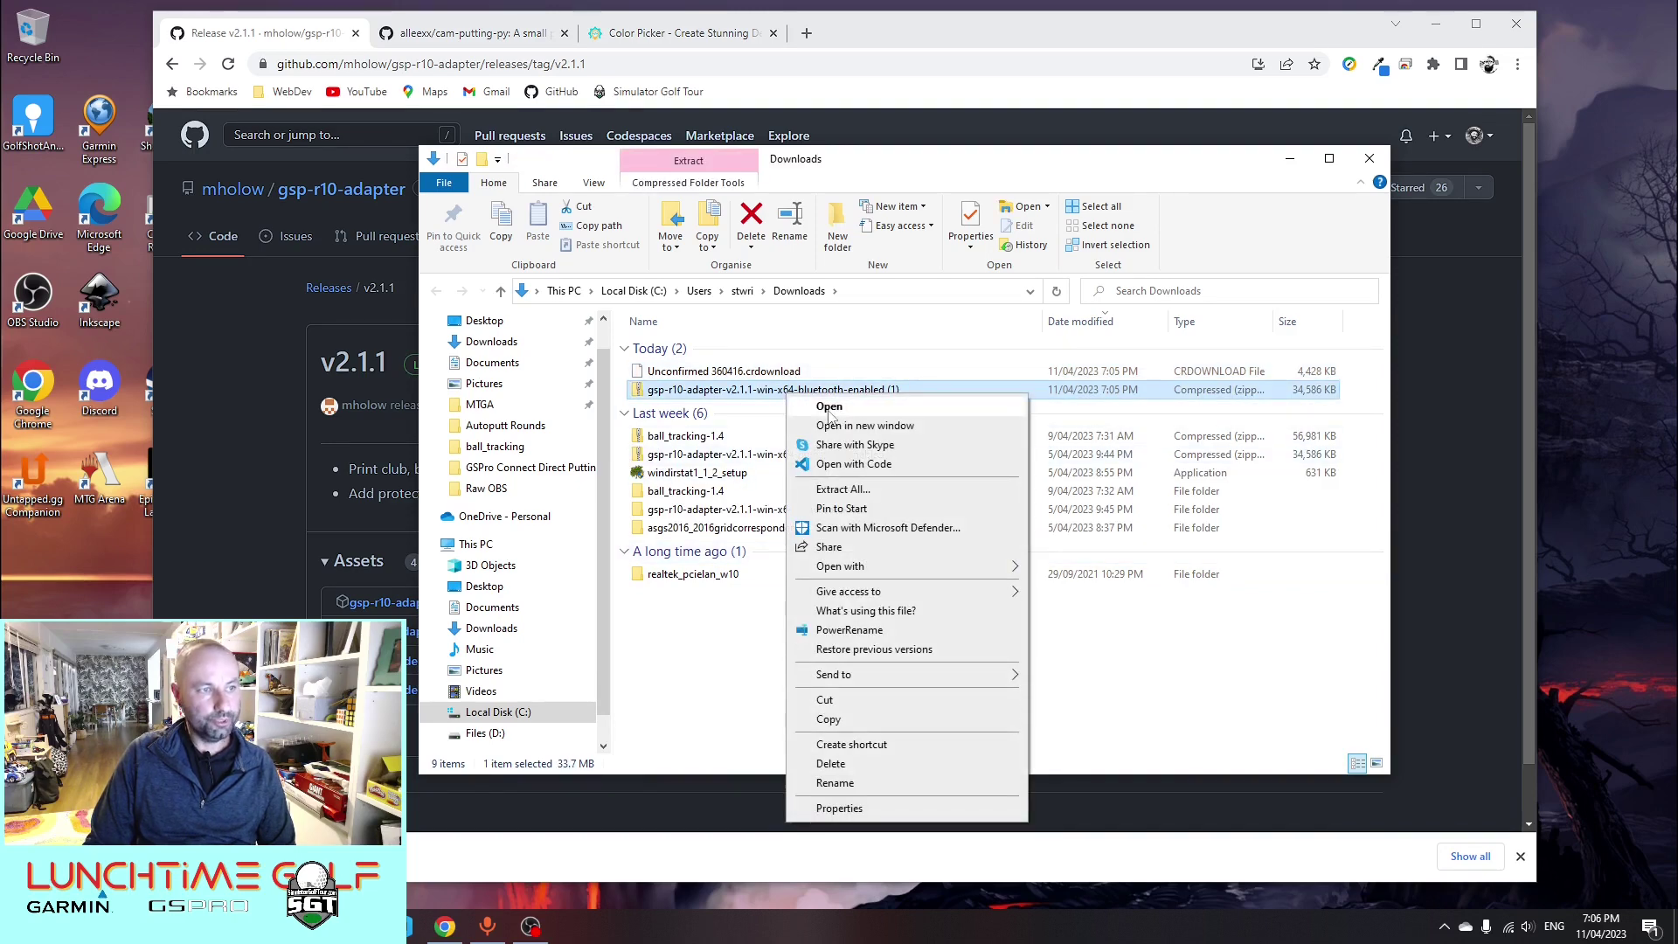
click(828, 411)
click(501, 291)
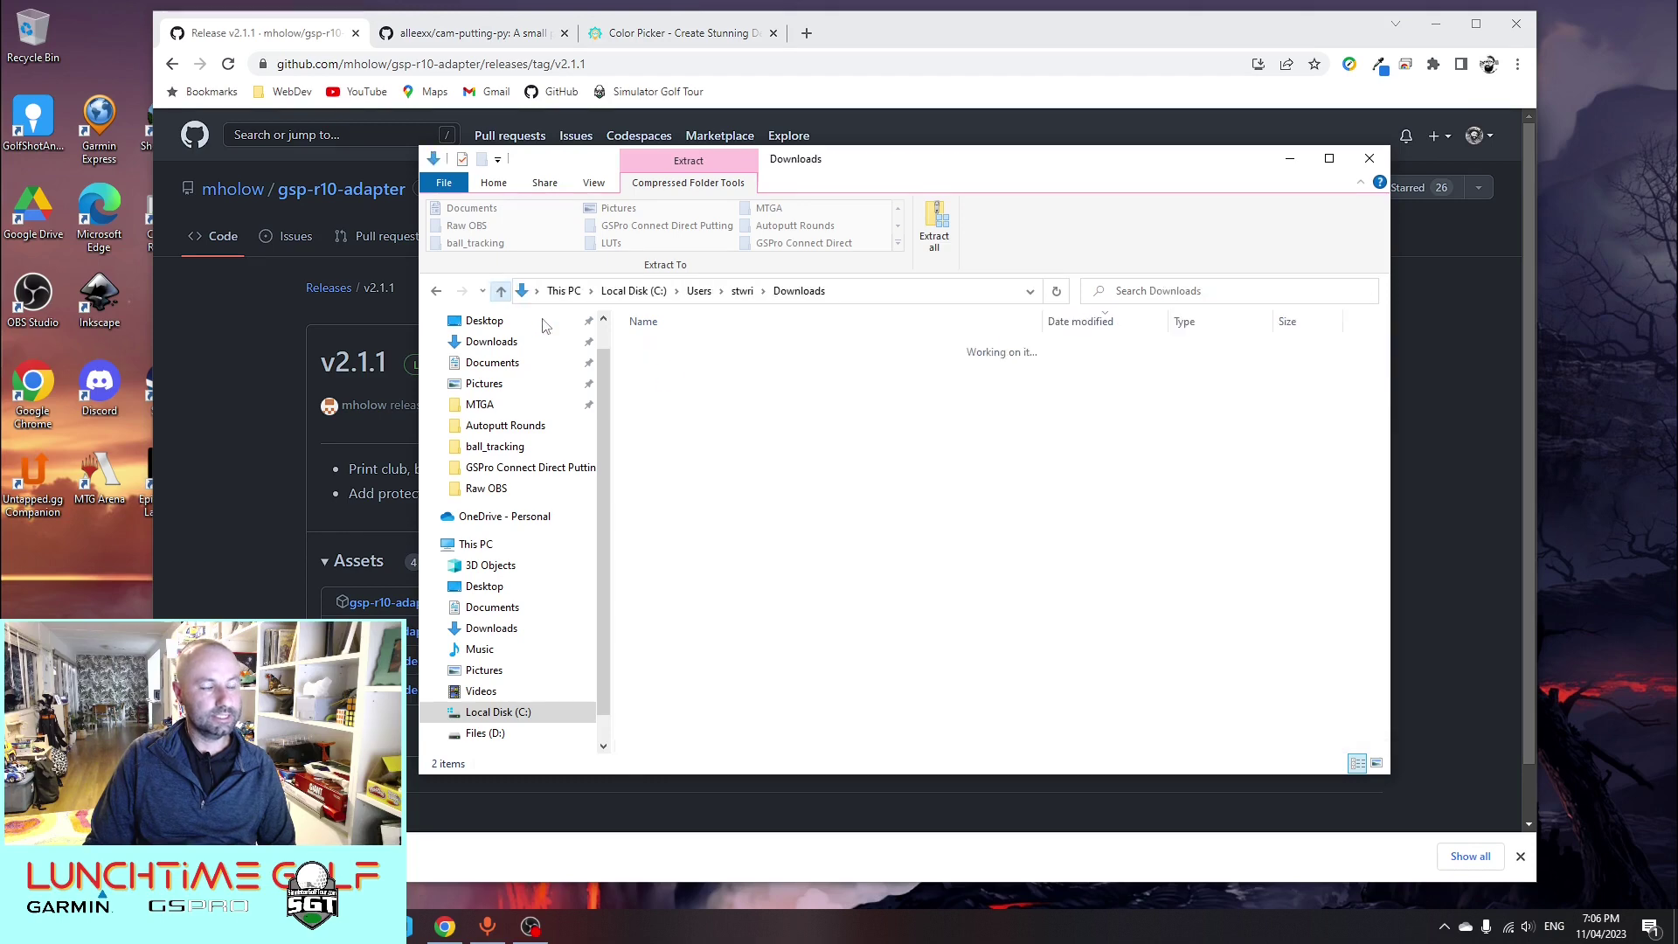
Extract gsp-r10-adapter-v2.1.1-win-x64-bluetooth-enabled (1) into its own folder in Downloads
right_click(691, 371)
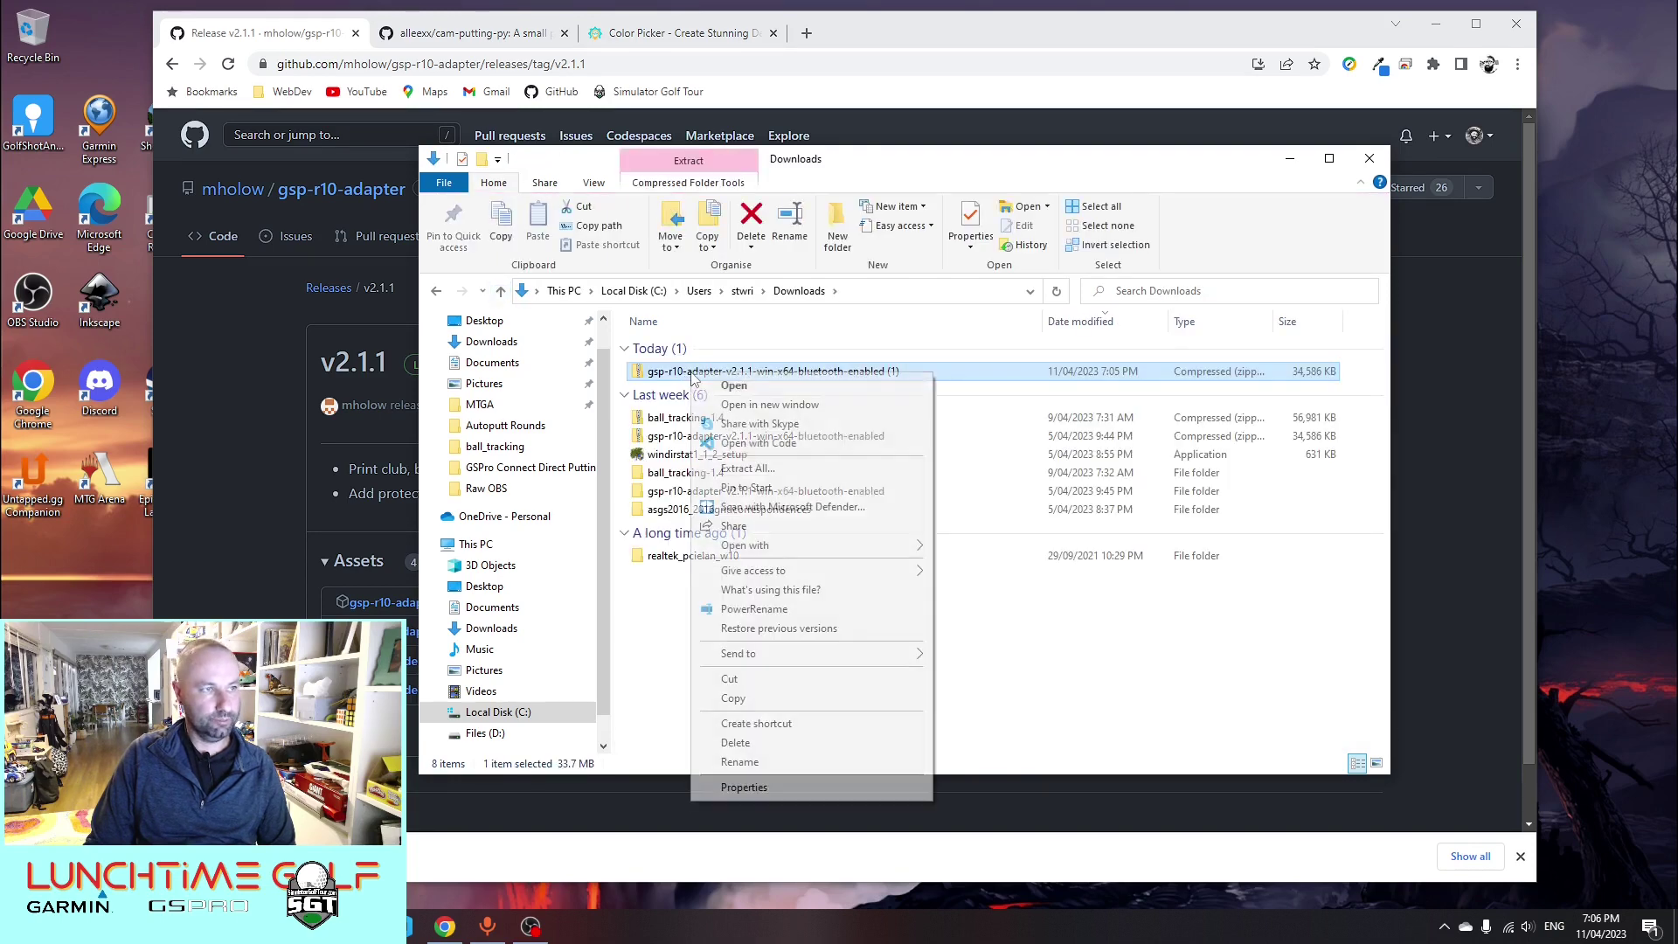
click(760, 469)
click(996, 632)
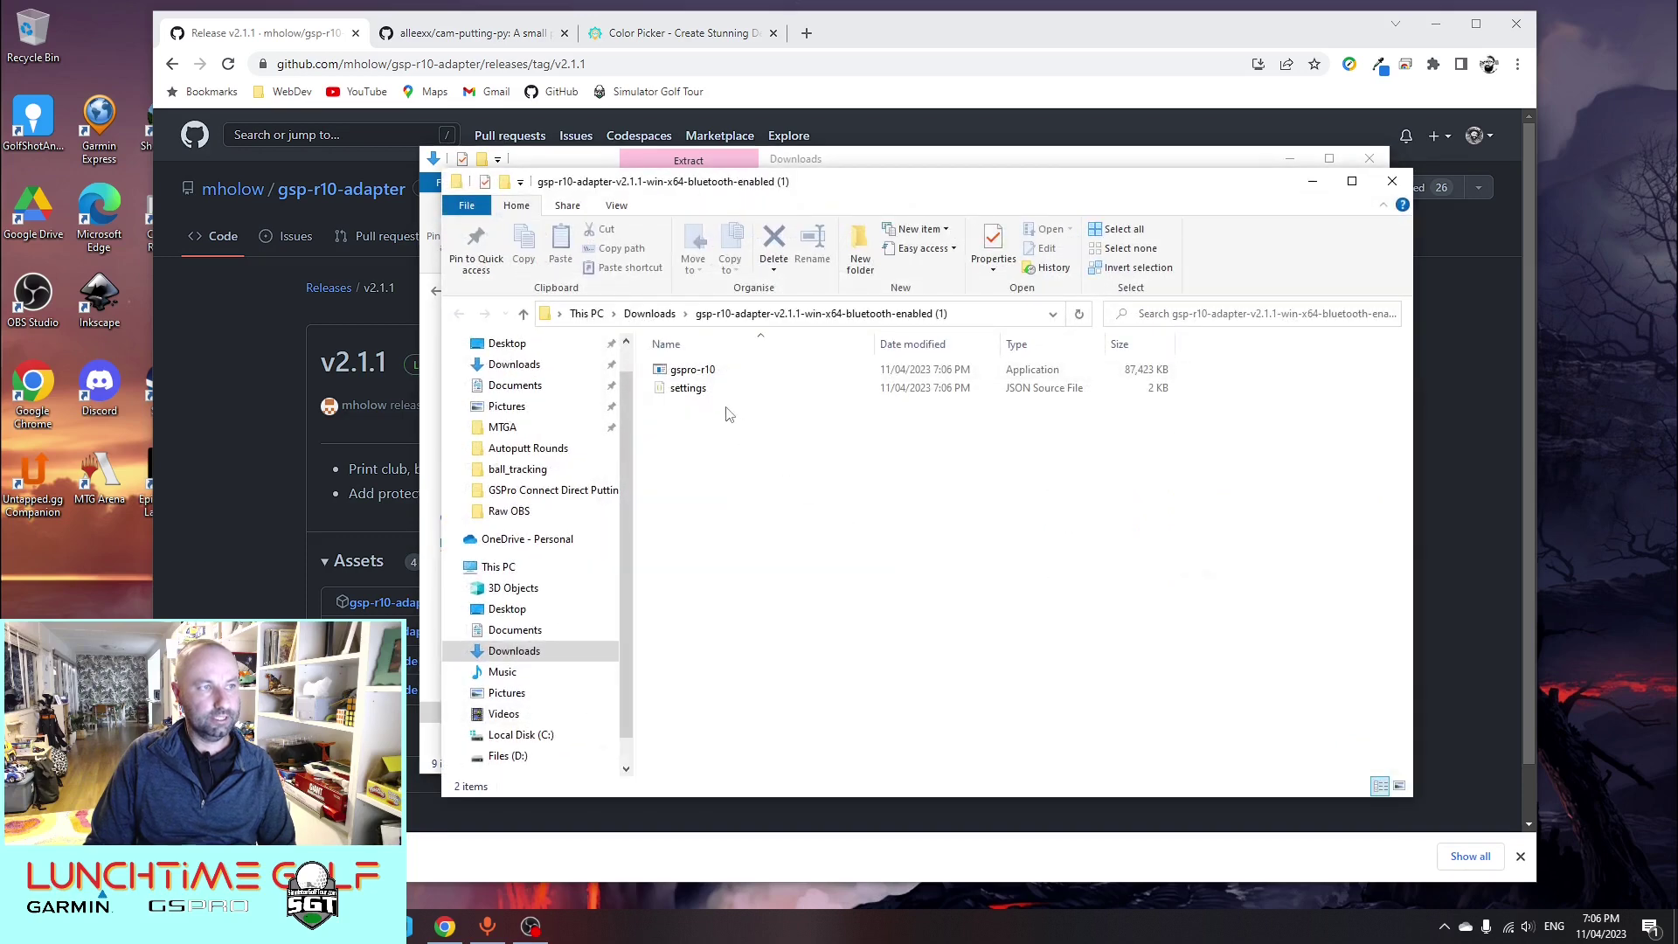
Cut the extracted gspro-r10 application and settings file for moving
click(691, 371)
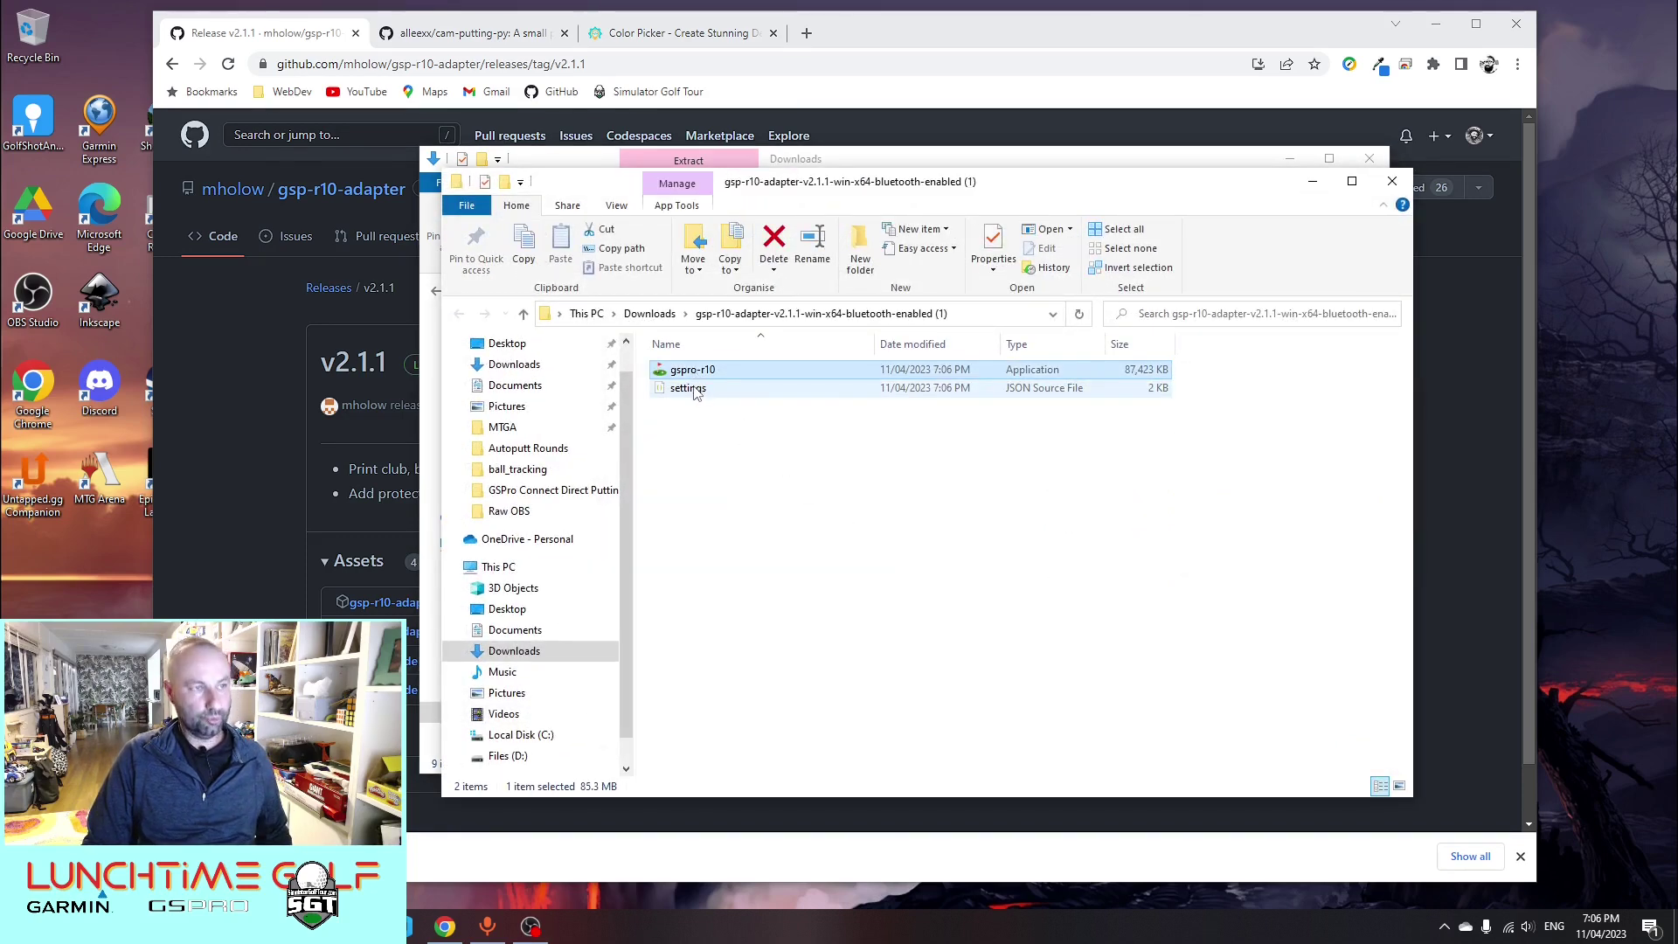
shift+click(696, 390)
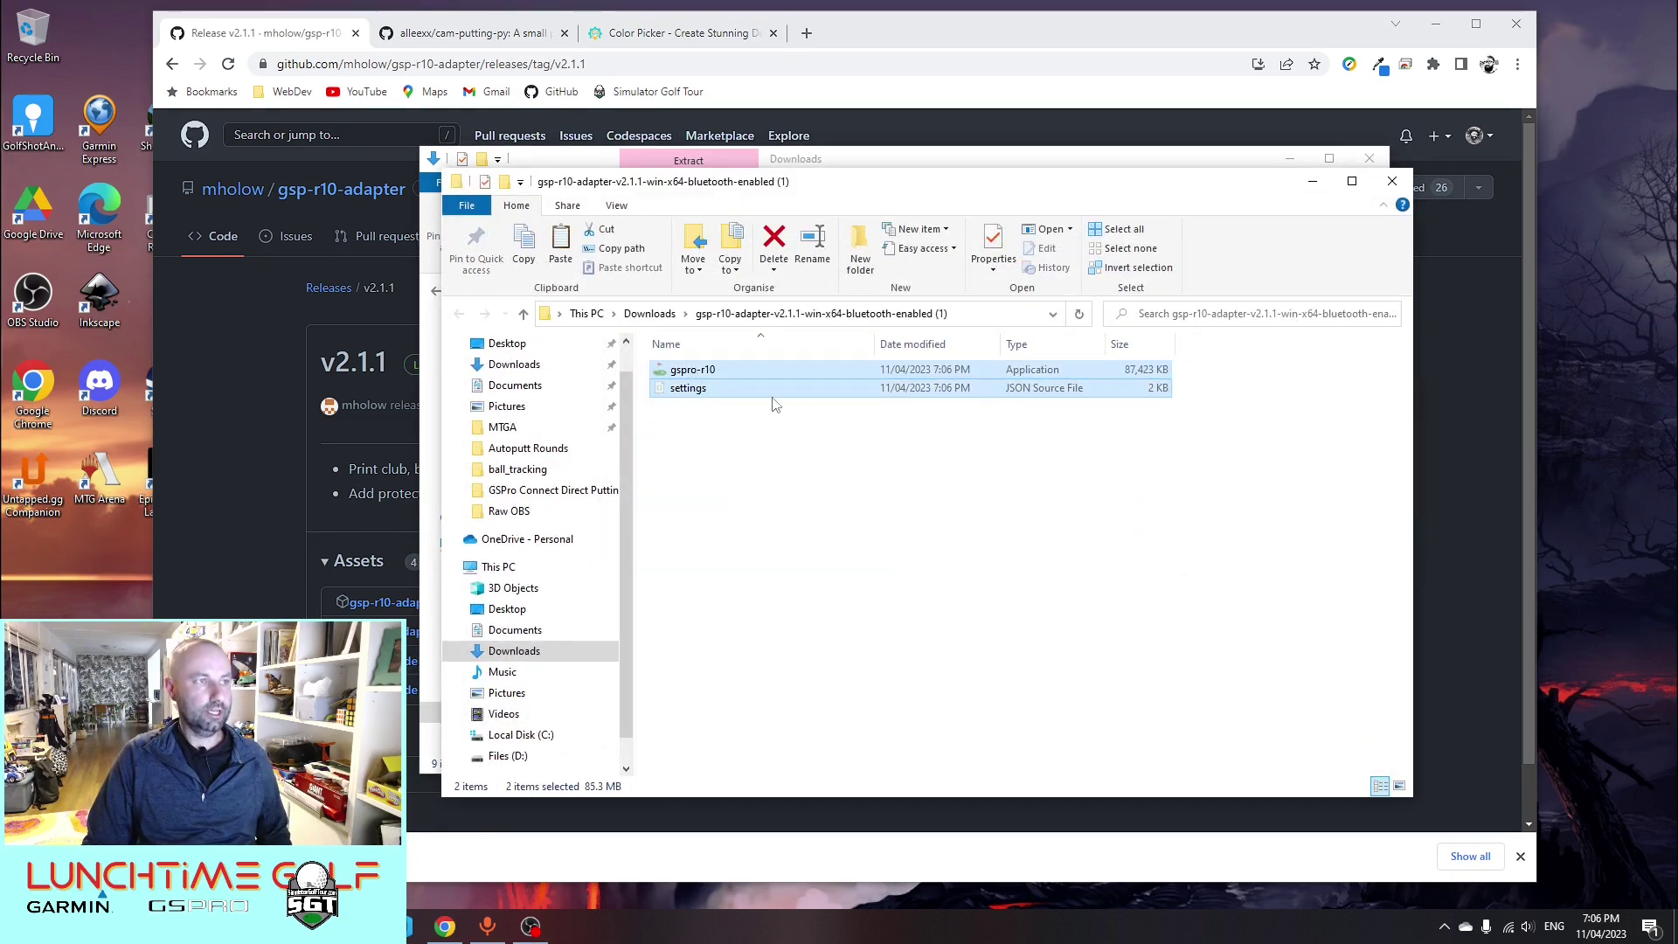
Create a folder named "GSPro demo" inside the Programs folder on drive D
click(567, 168)
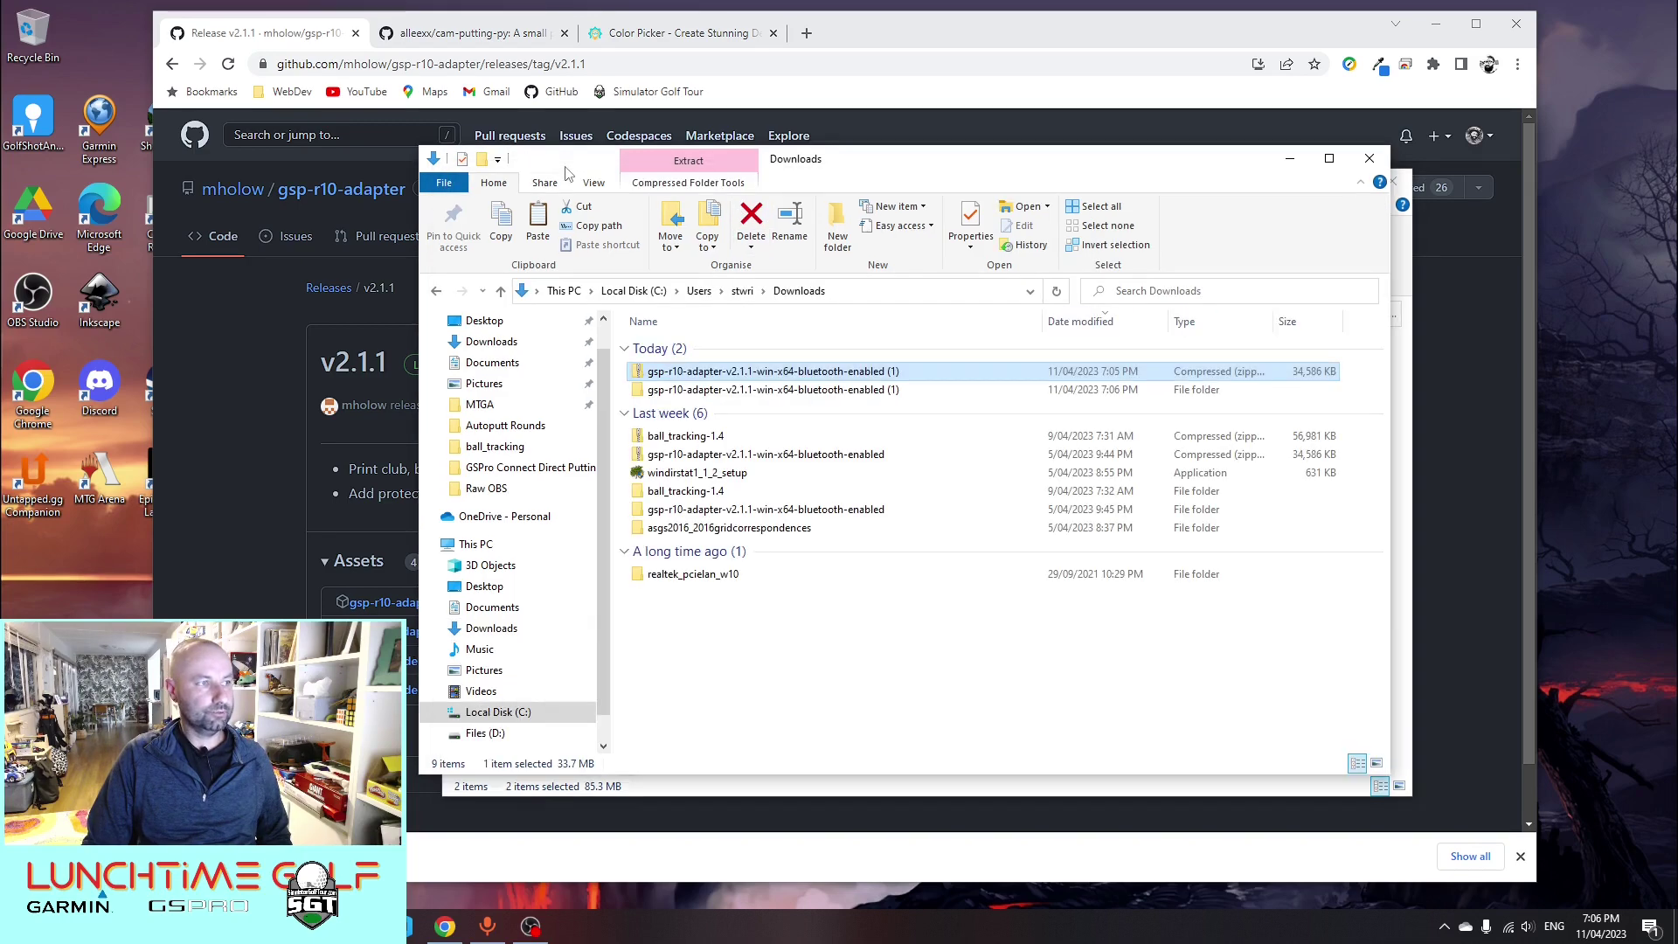
click(491, 472)
click(684, 290)
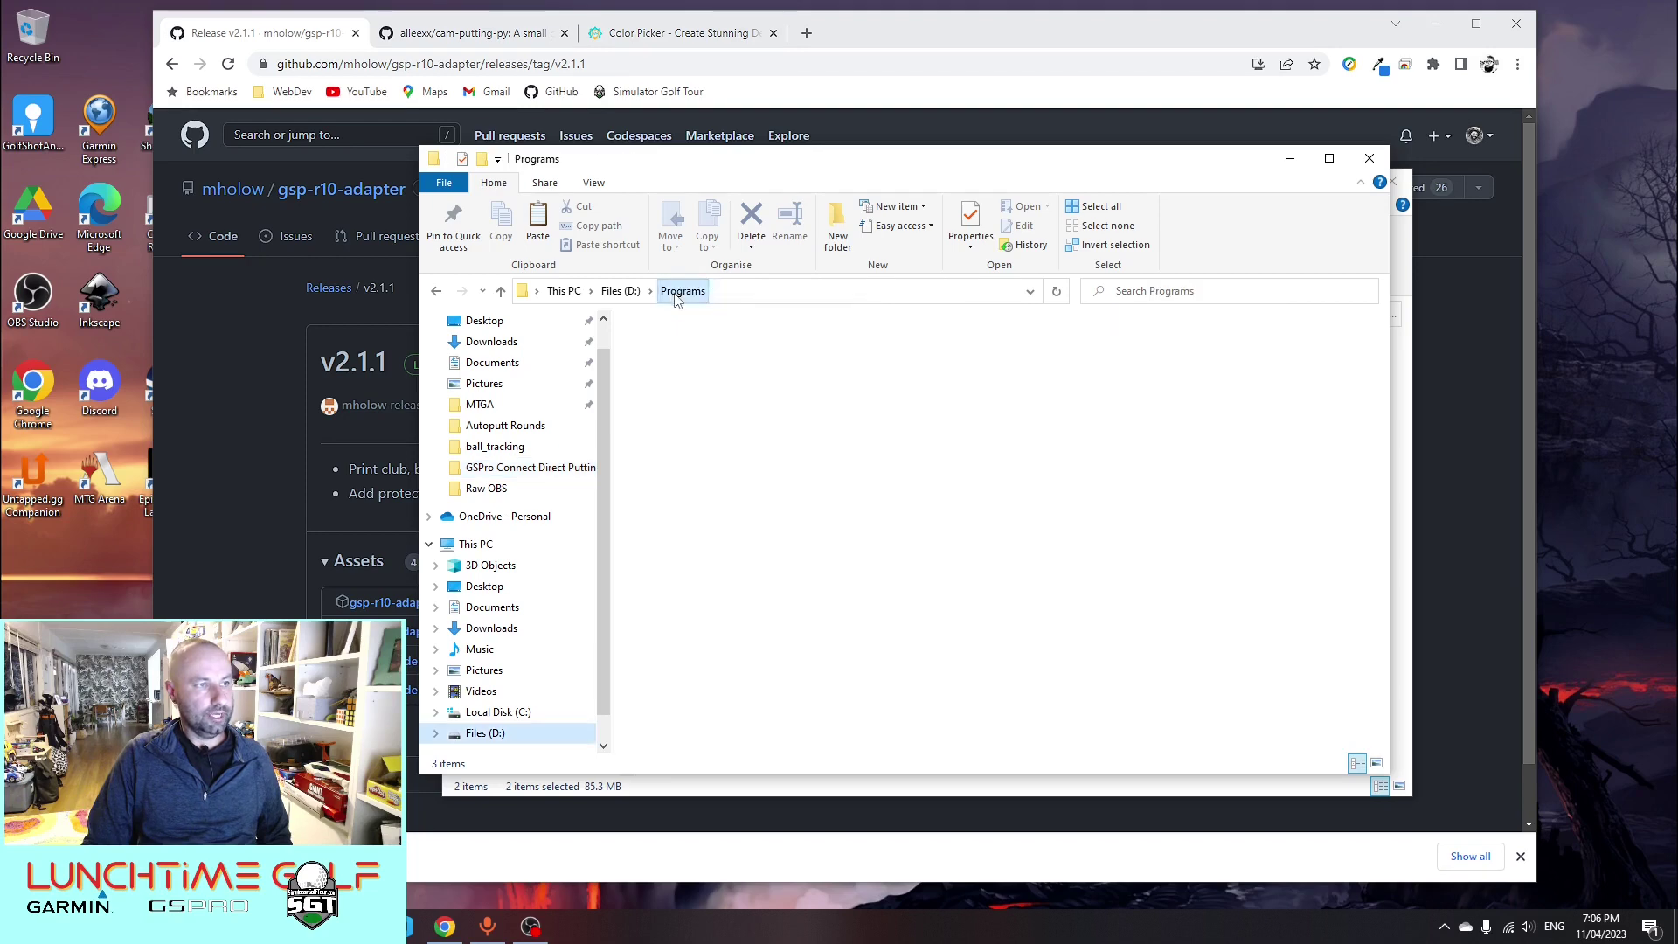
click(842, 236)
text(GS)
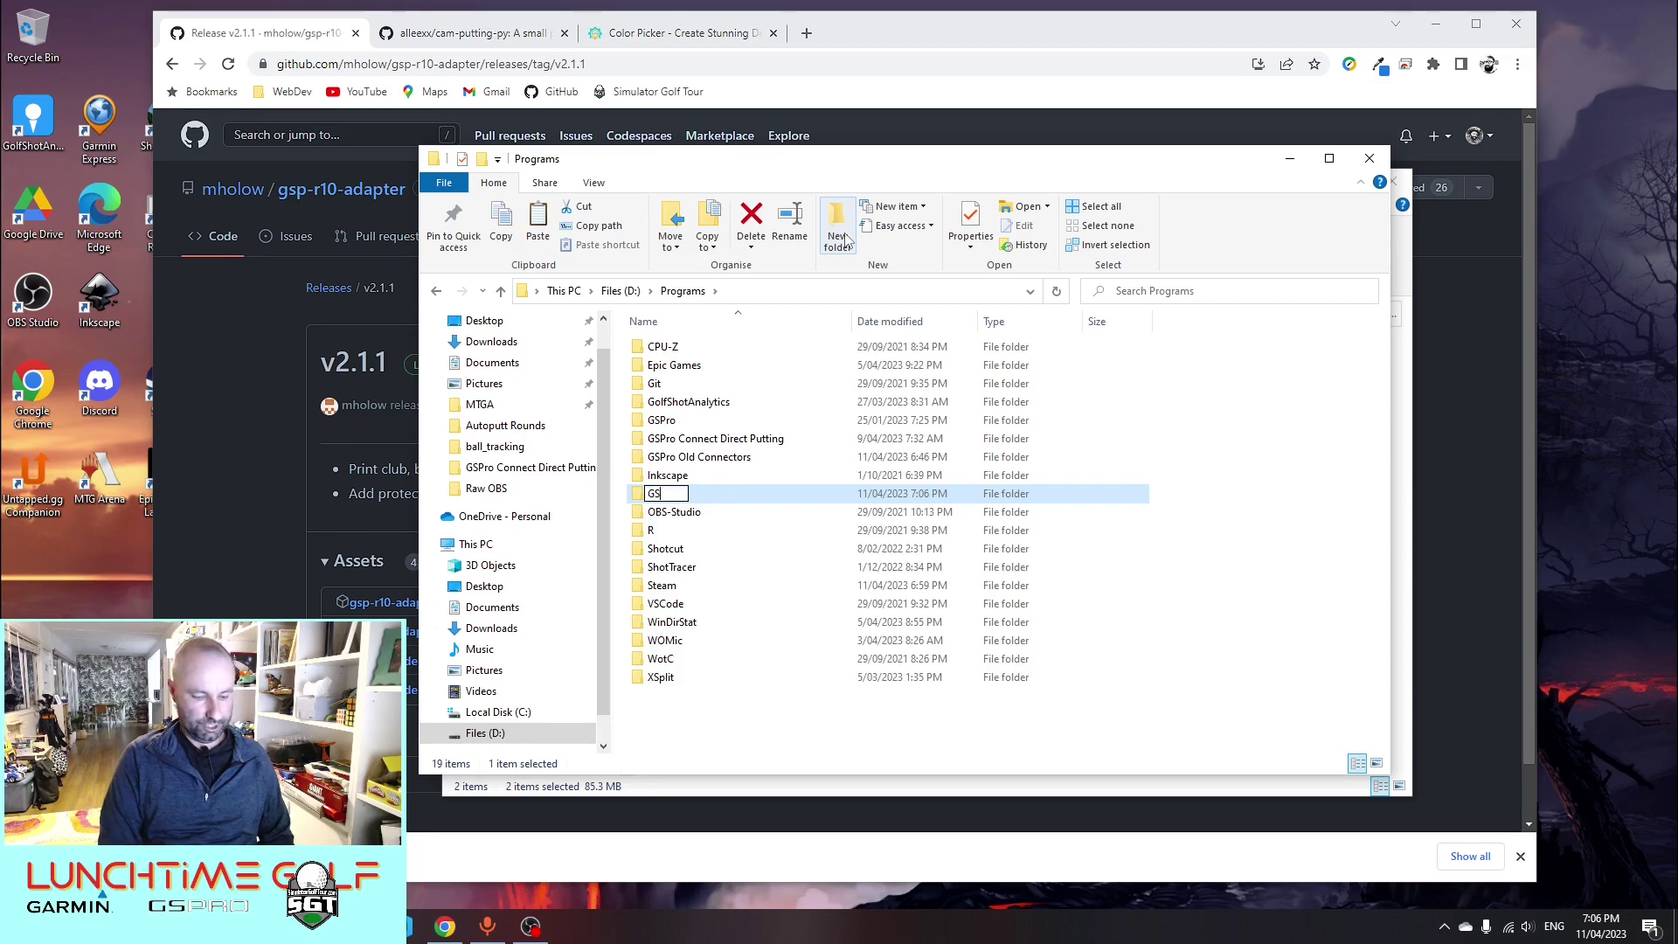
text(Pro demo)
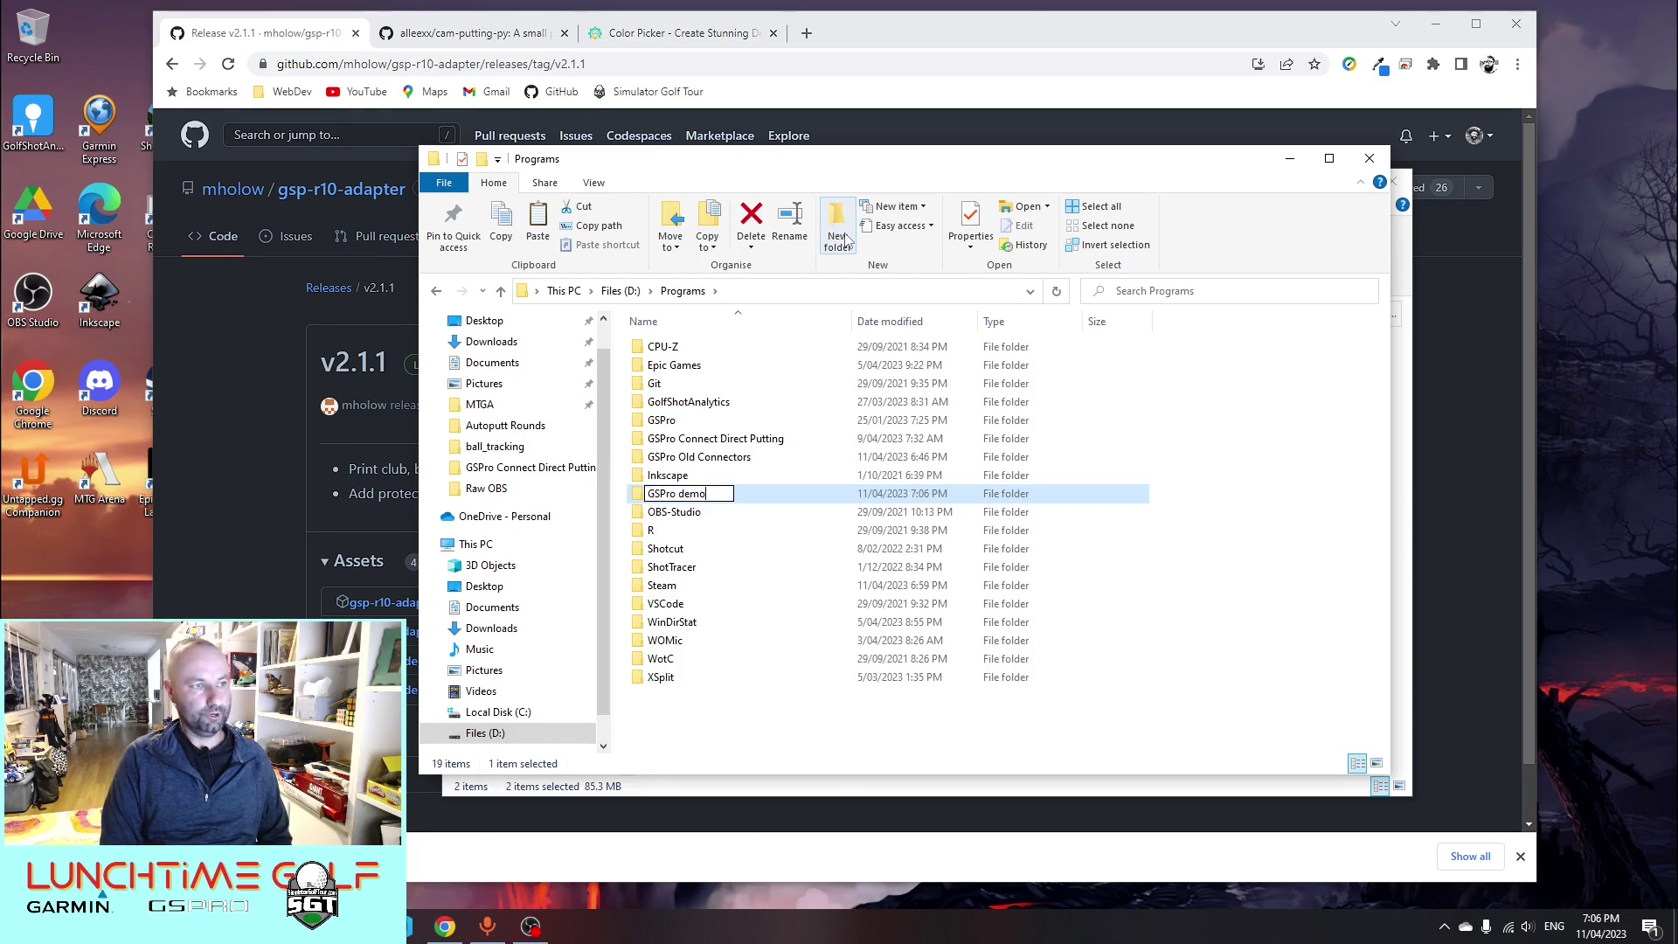
key(Return)
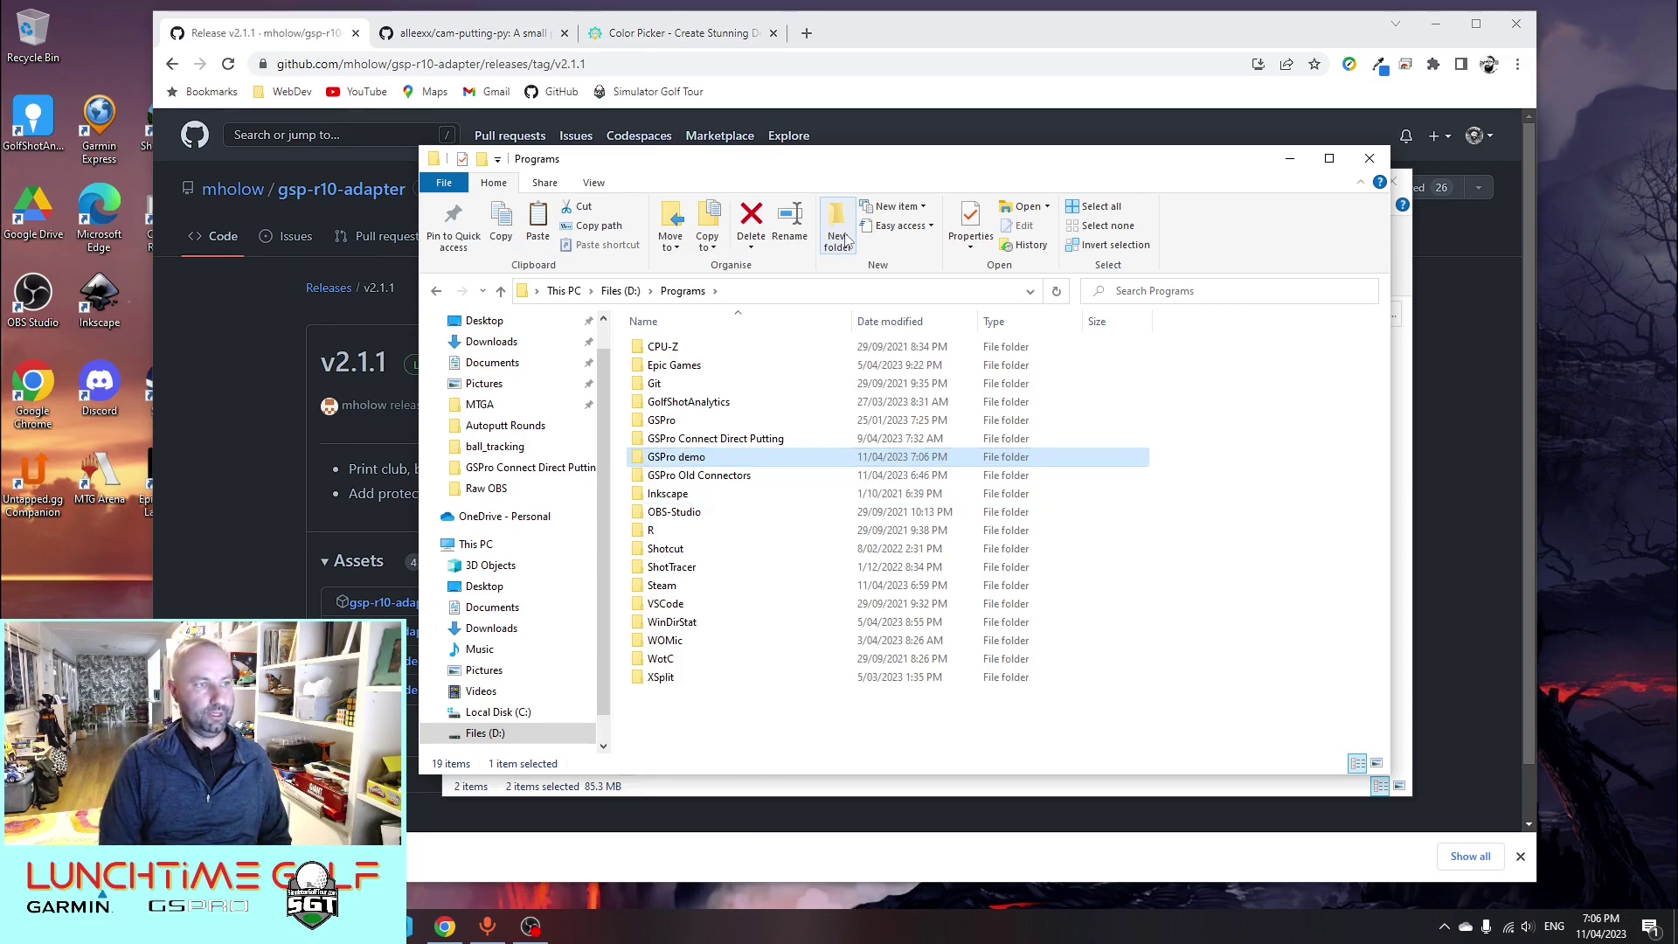
Paste the cut gspro-r10 and settings files into the GSPro demo folder
double_click(683, 458)
right_click(696, 437)
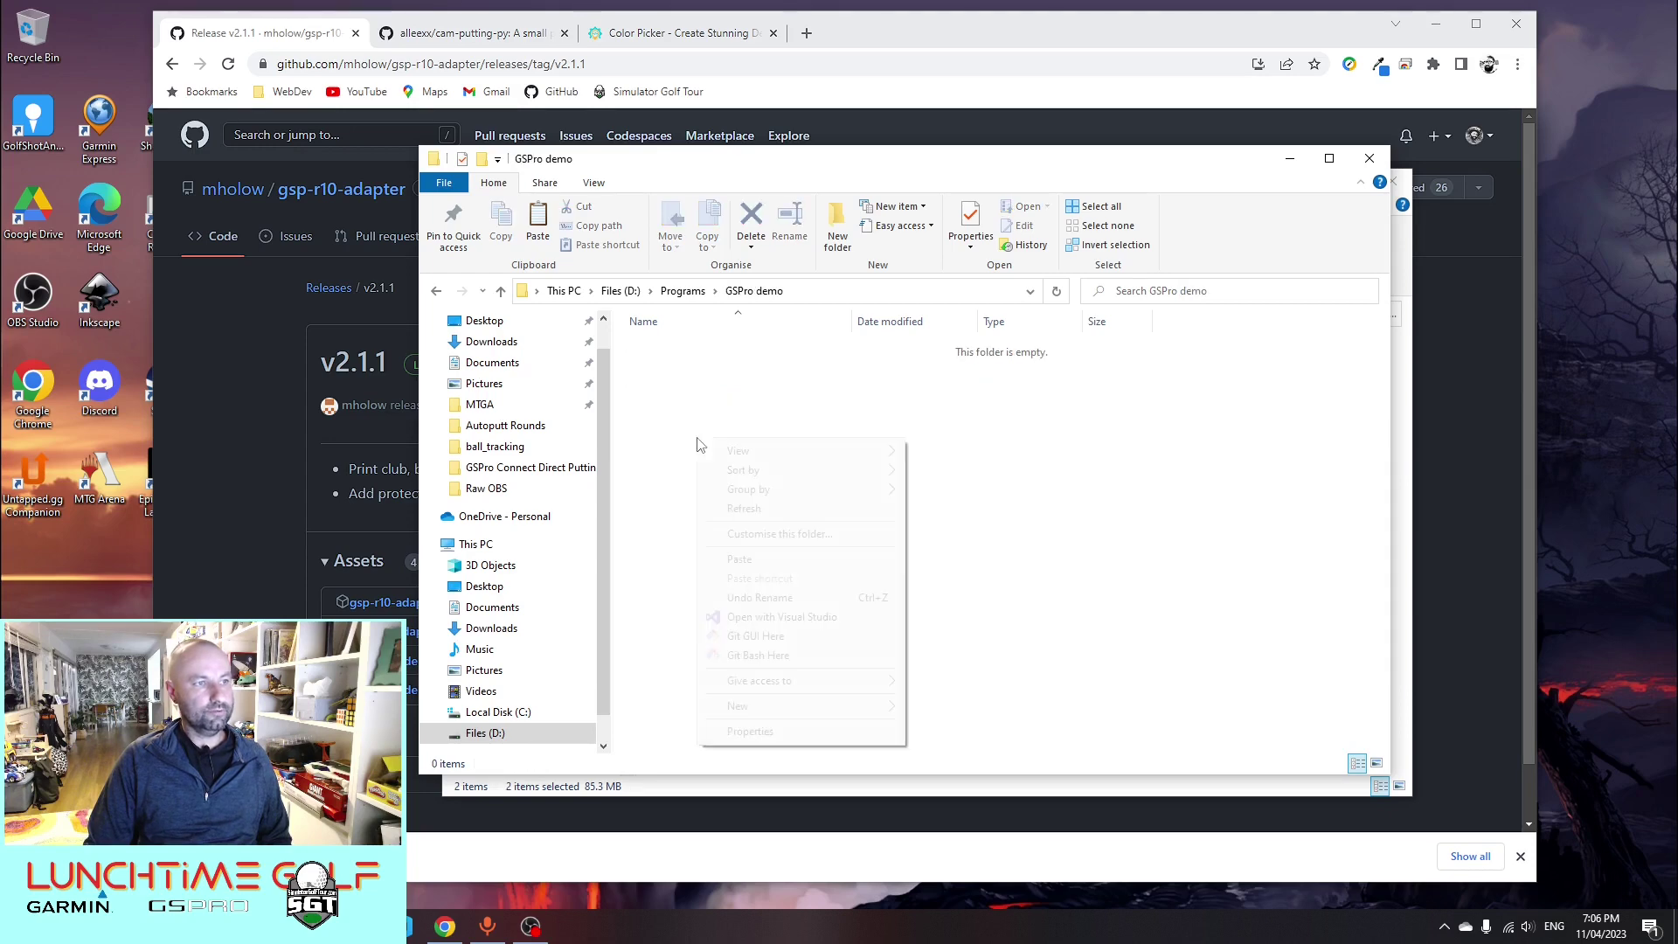
click(757, 561)
click(1059, 559)
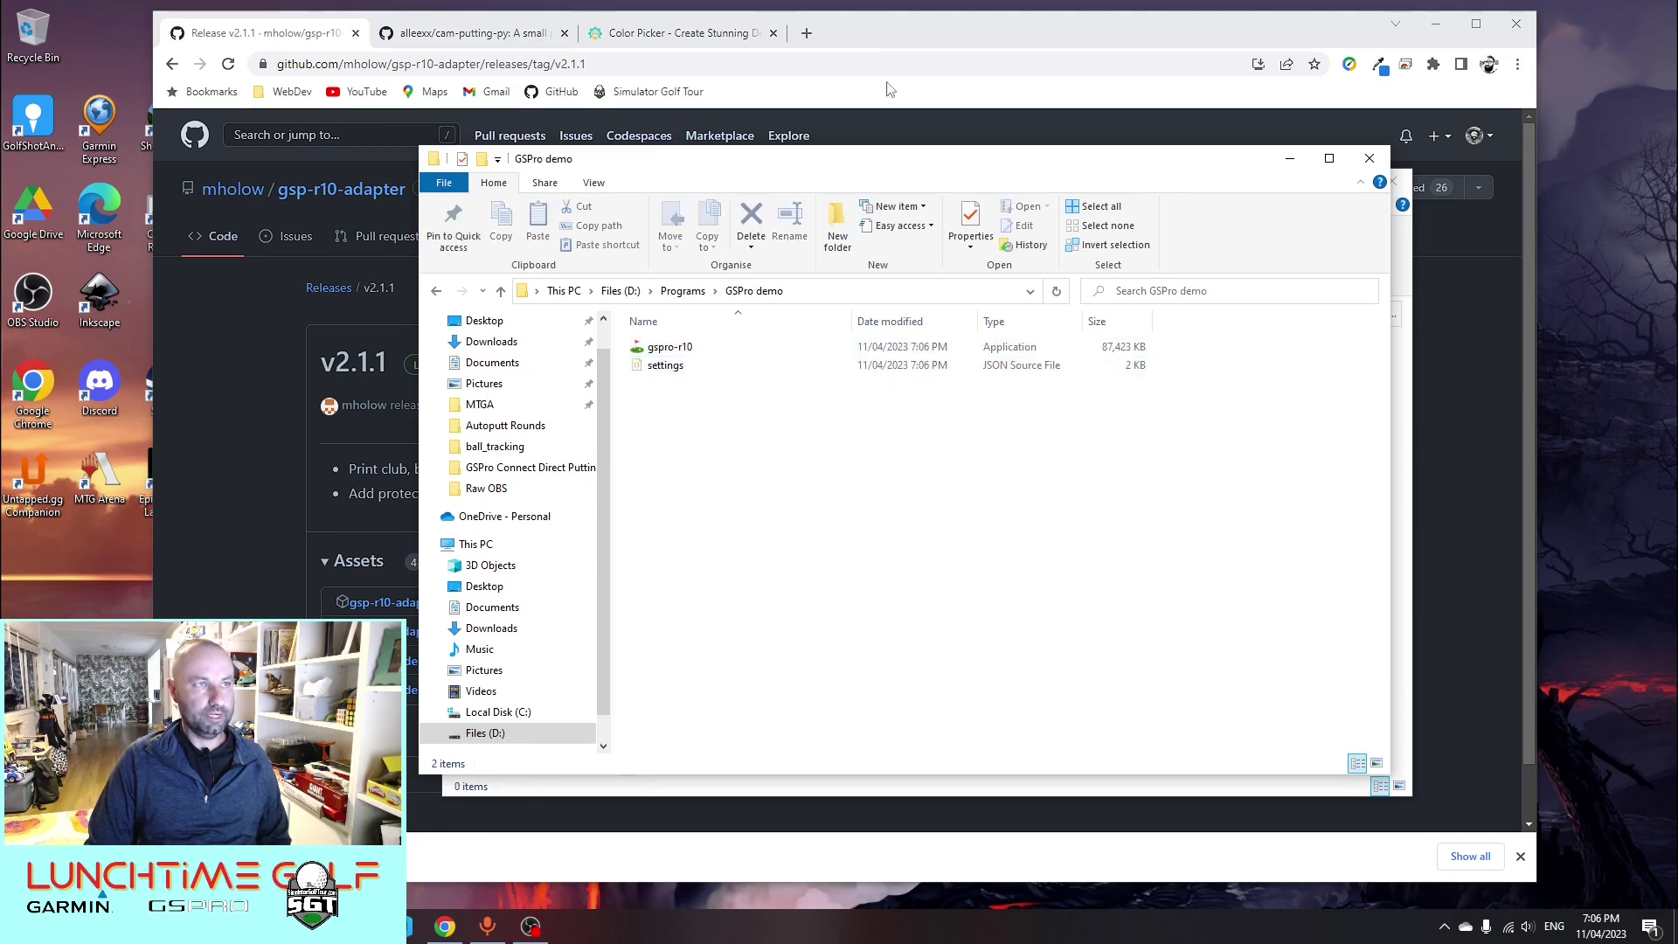
Switch to Chrome and download ball_tracking-1.4.zip from the 1.4 release of the cam-putting-py repository
click(917, 39)
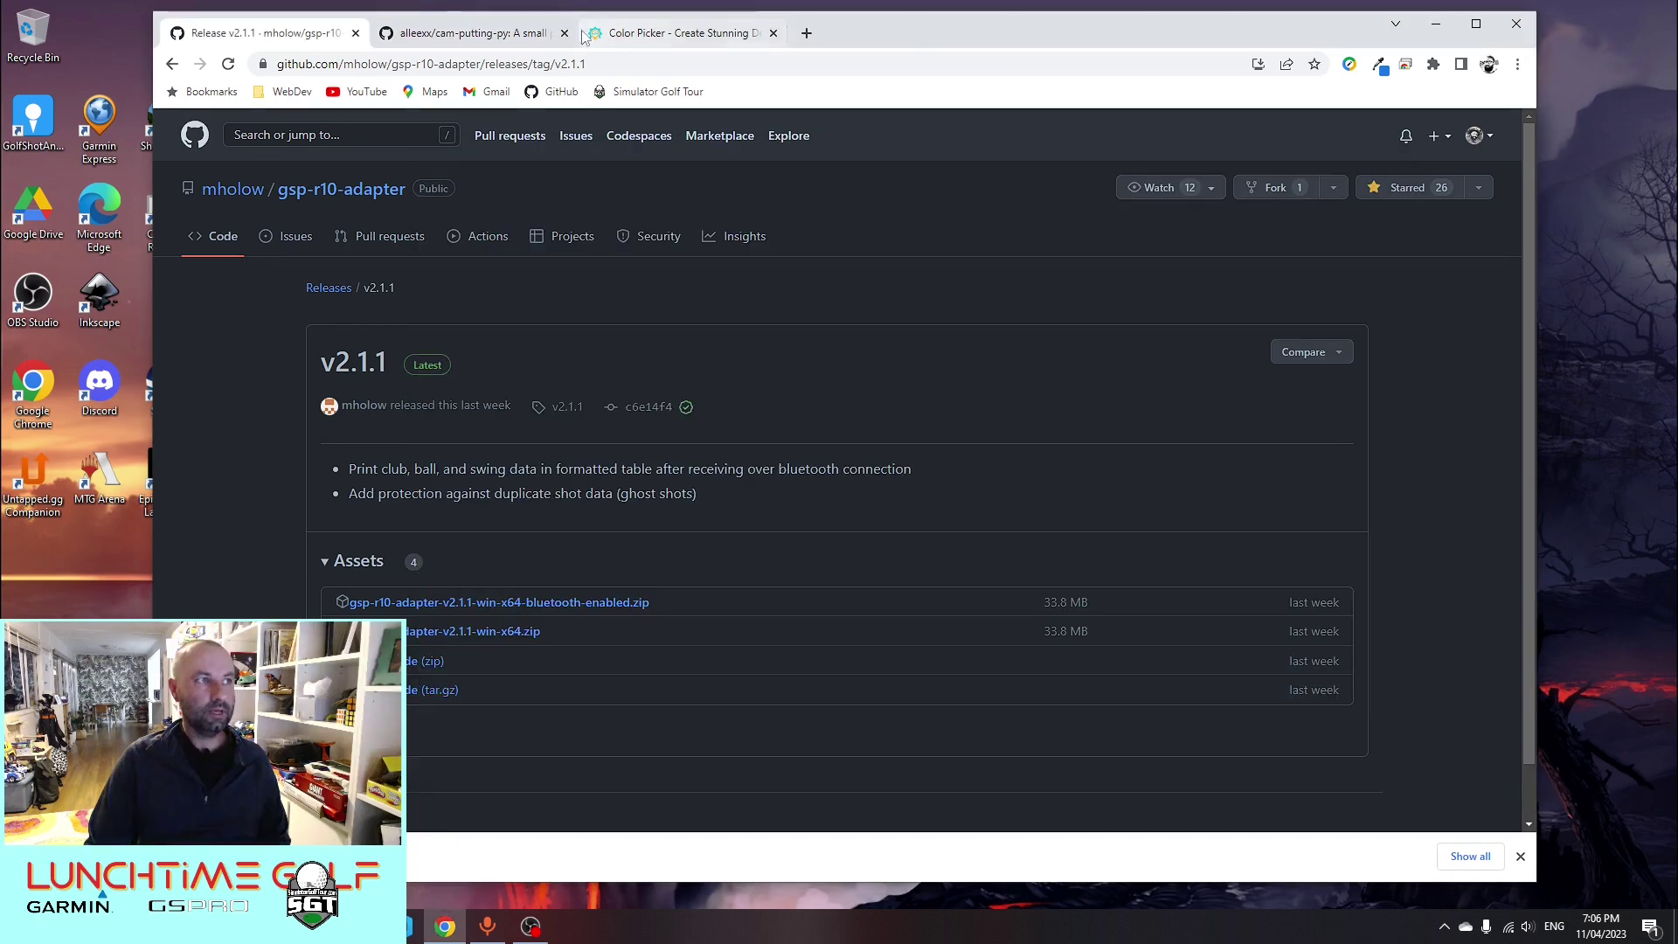
click(472, 32)
scroll(1293, 661, down, 2)
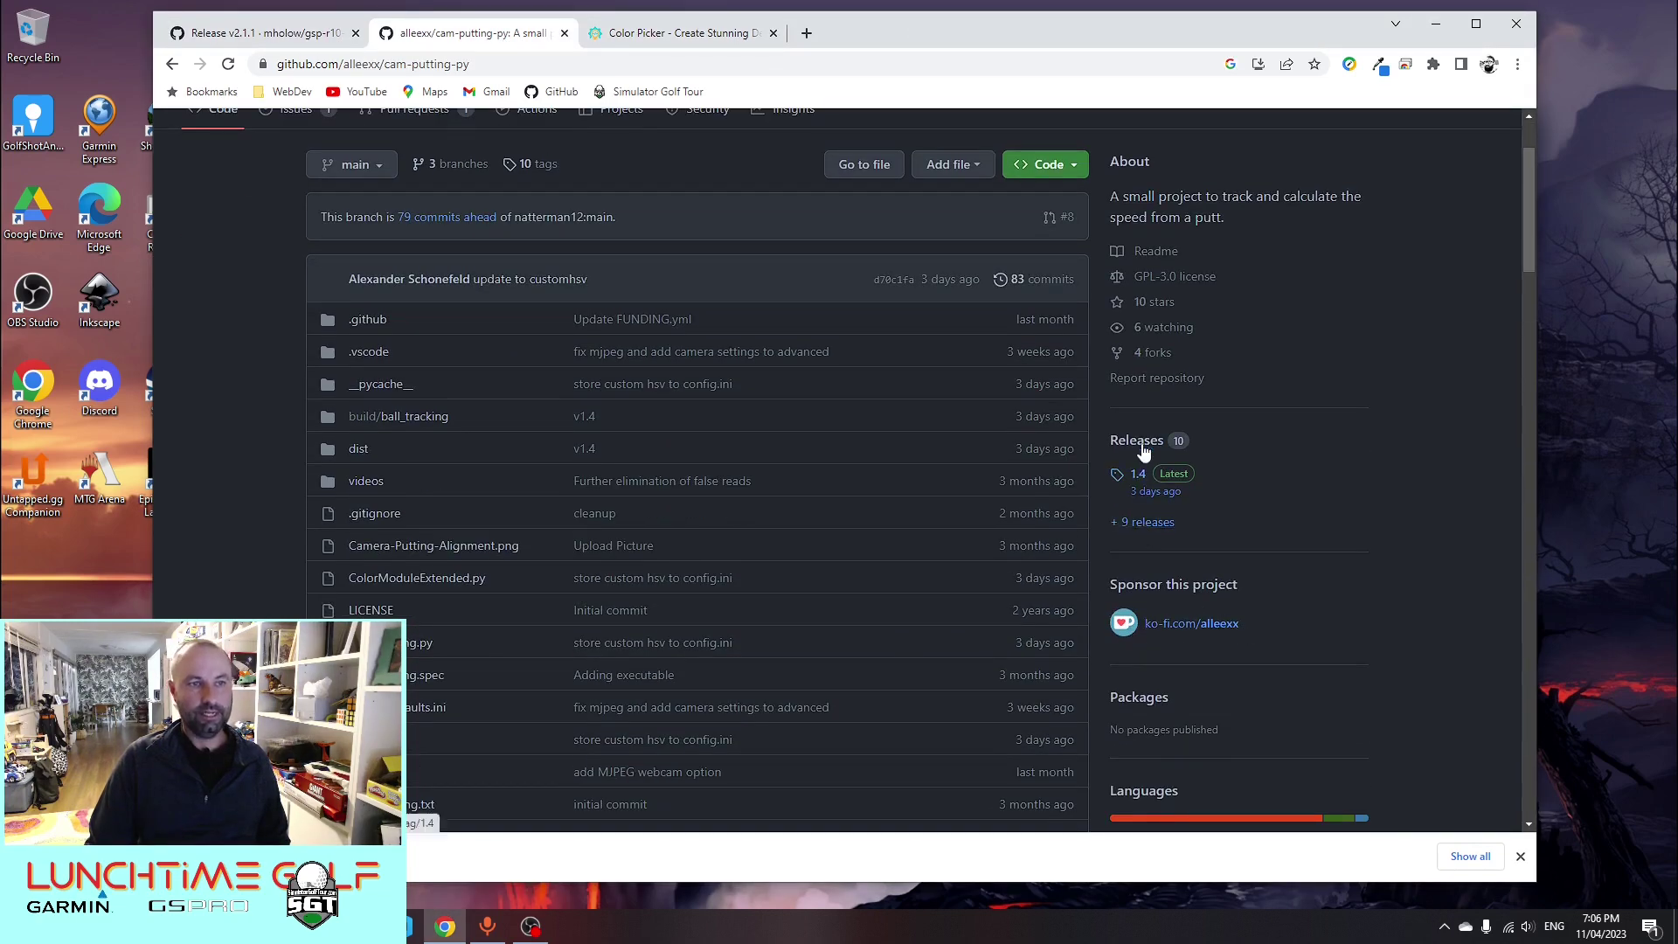
click(1138, 476)
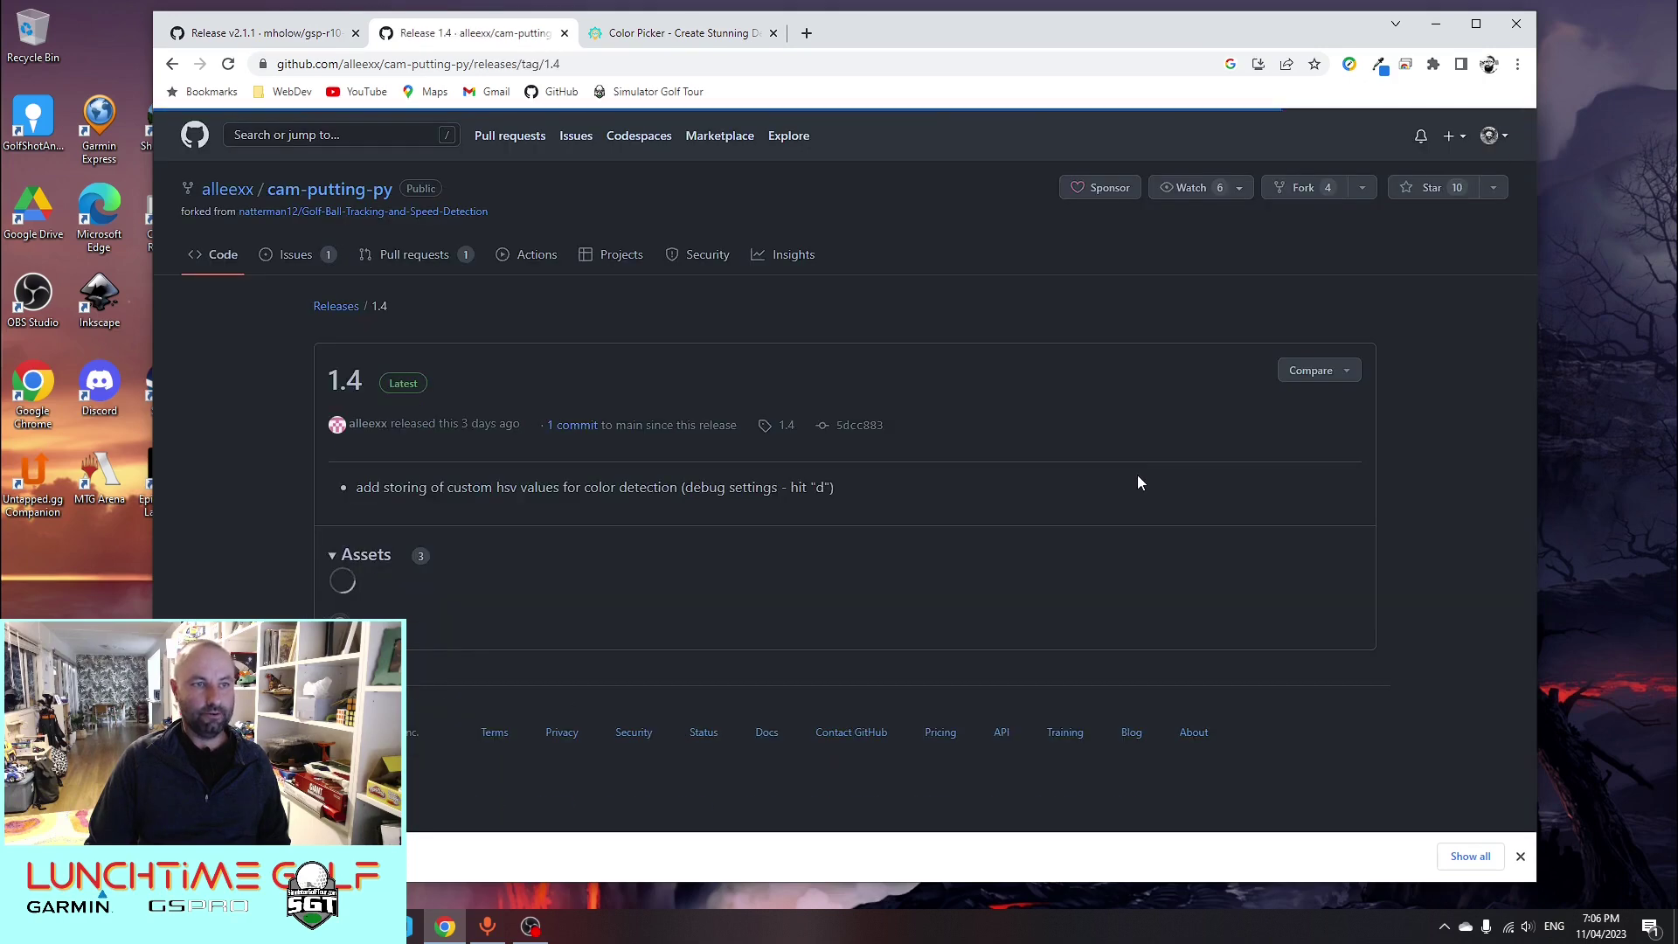
right_click(420, 601)
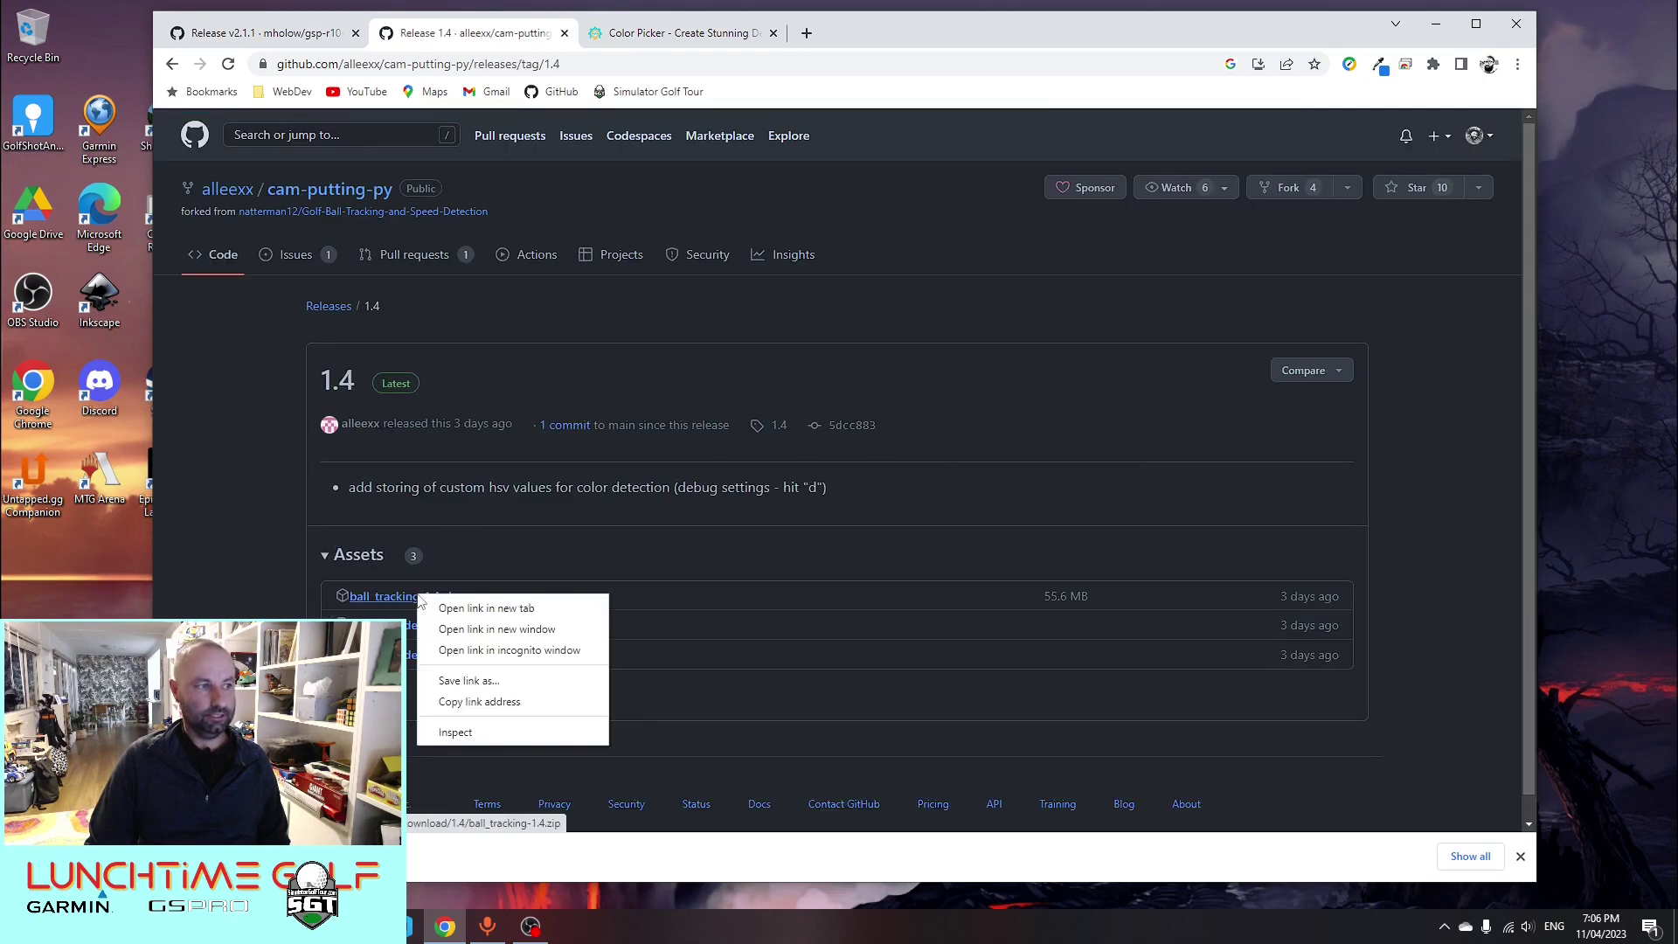
click(371, 601)
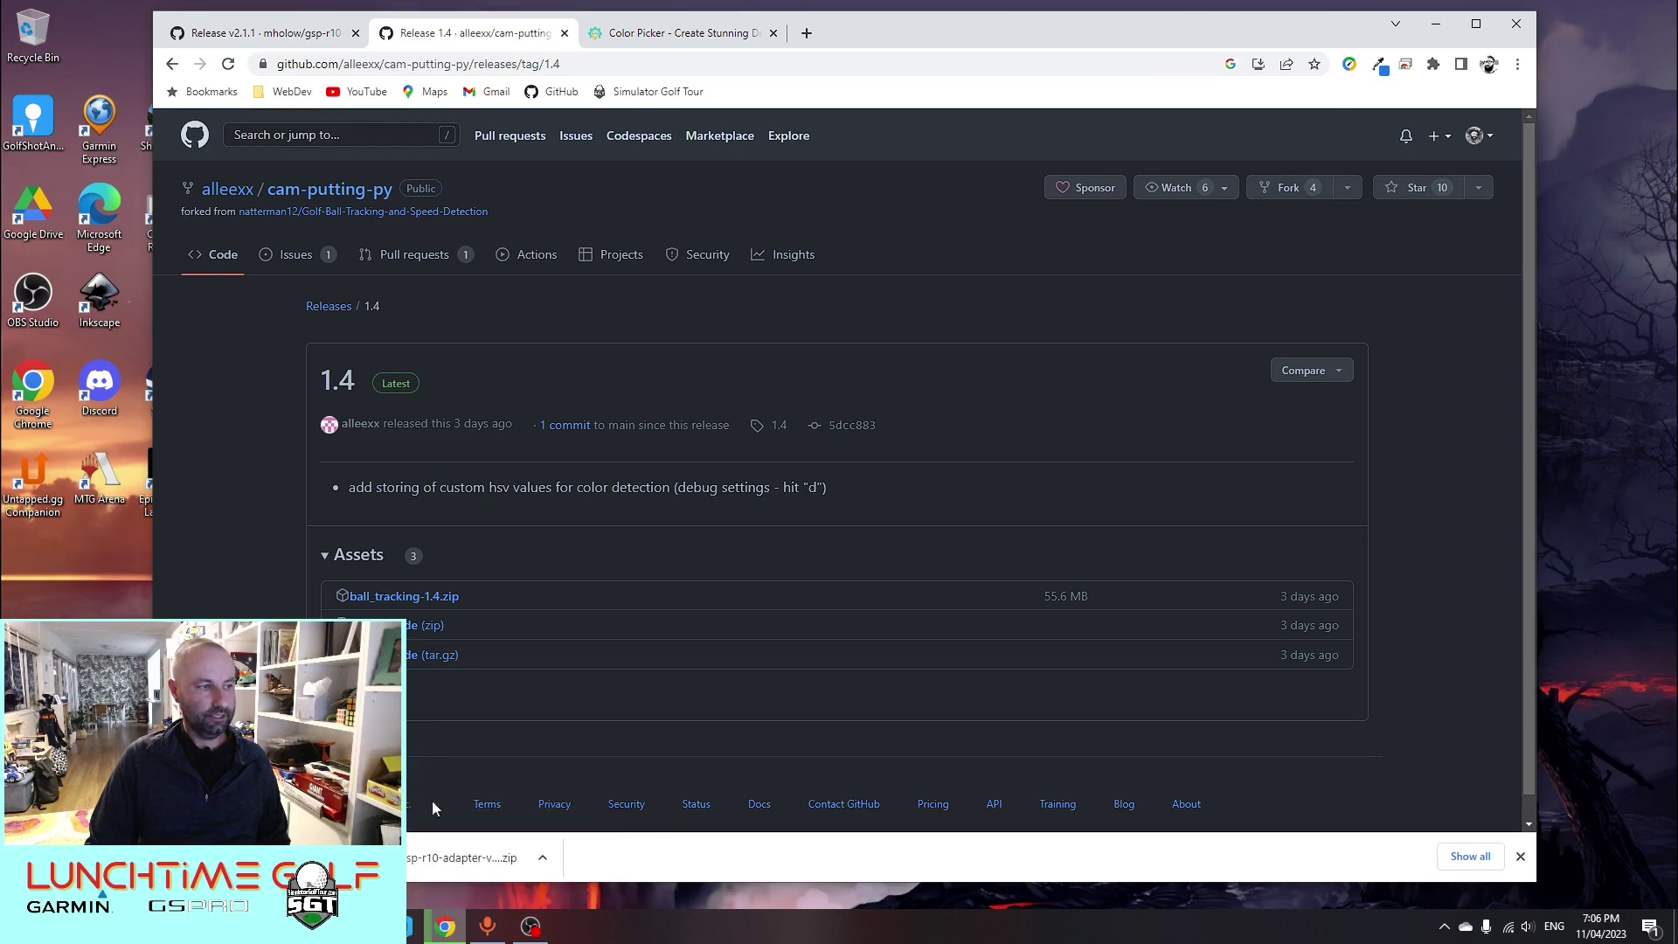
Return to the GSPro demo folder in File Explorer and open its settings file with Notepad, leaving the default JSON app unchanged
click(394, 927)
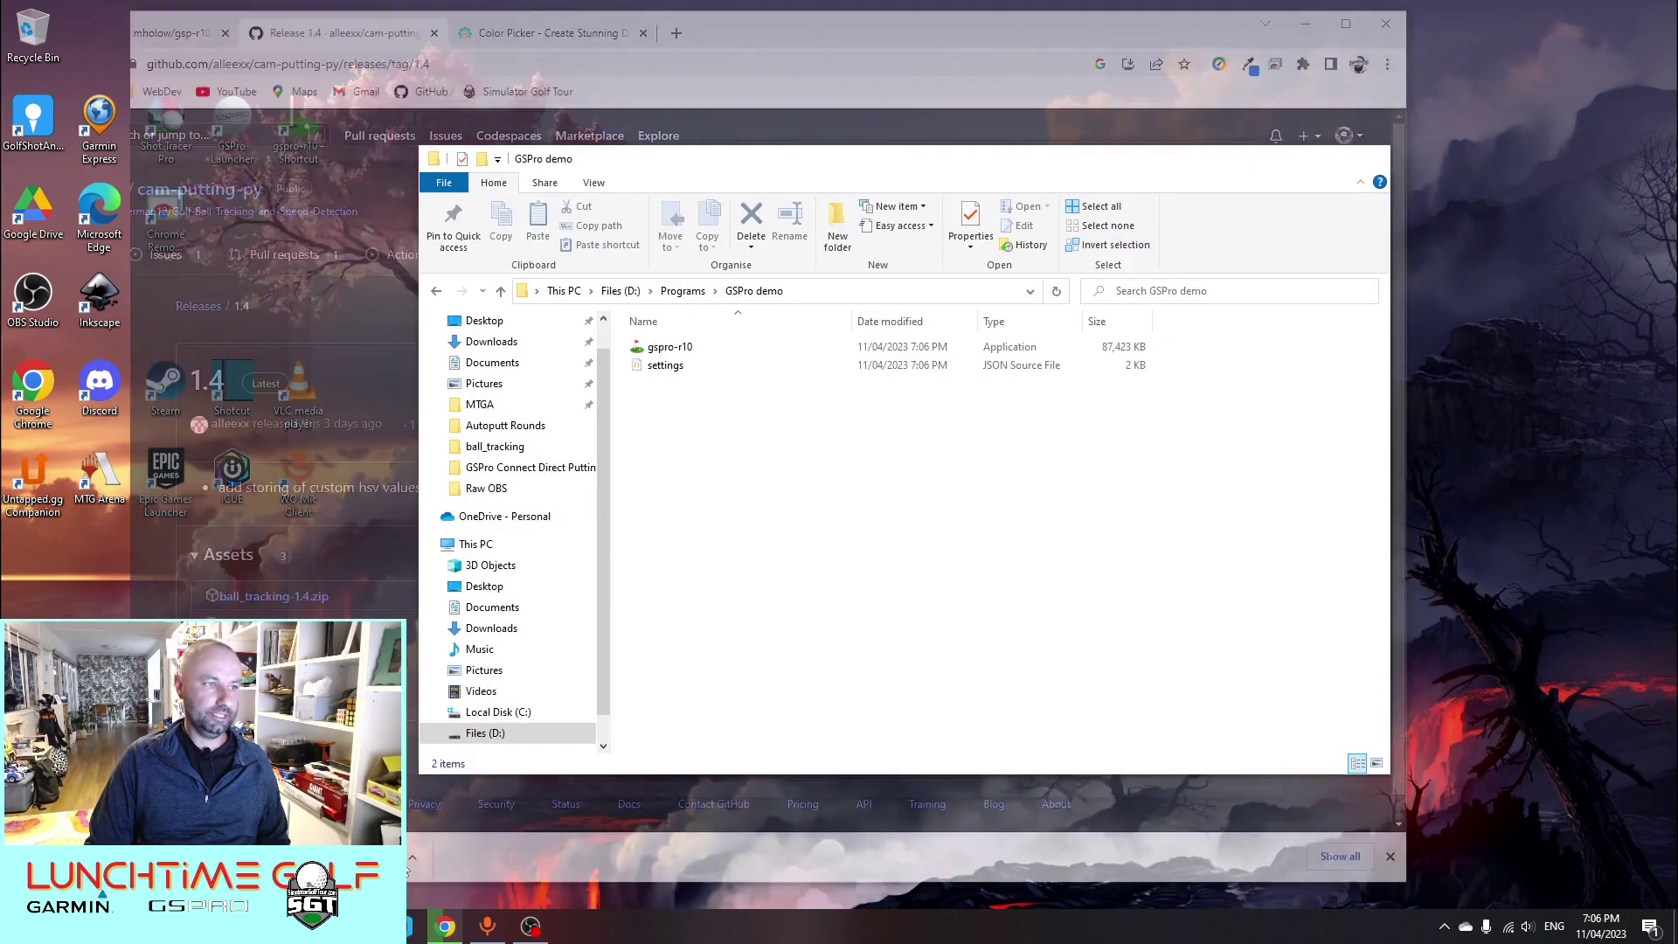
click(407, 870)
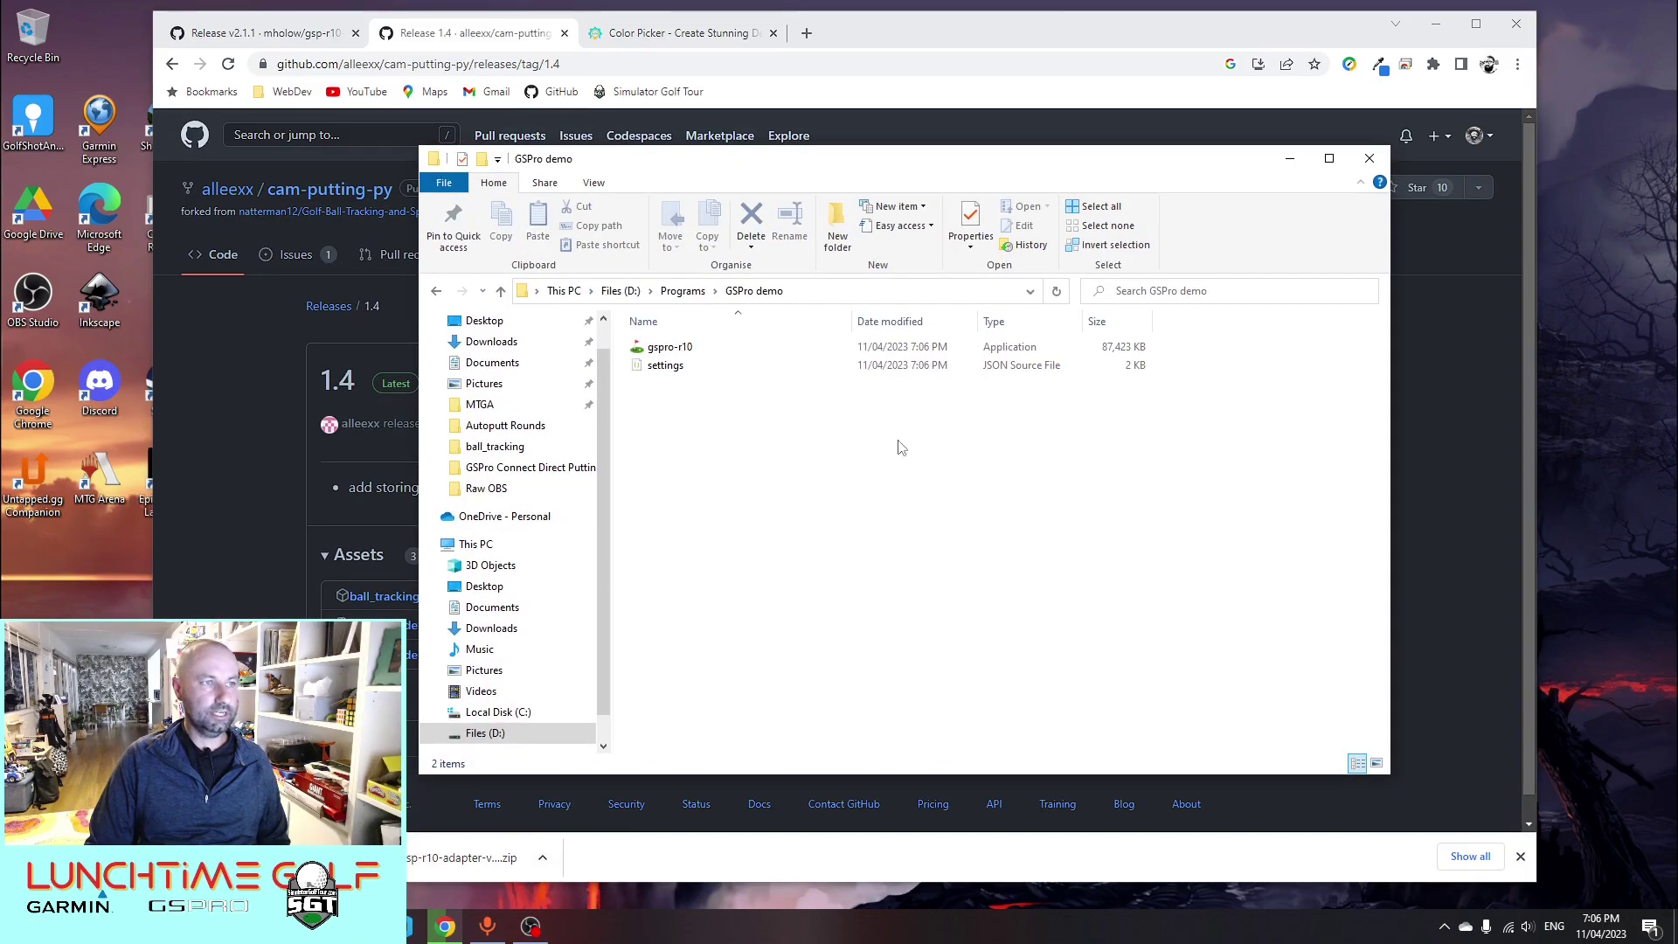
drag(794, 161, 767, 71)
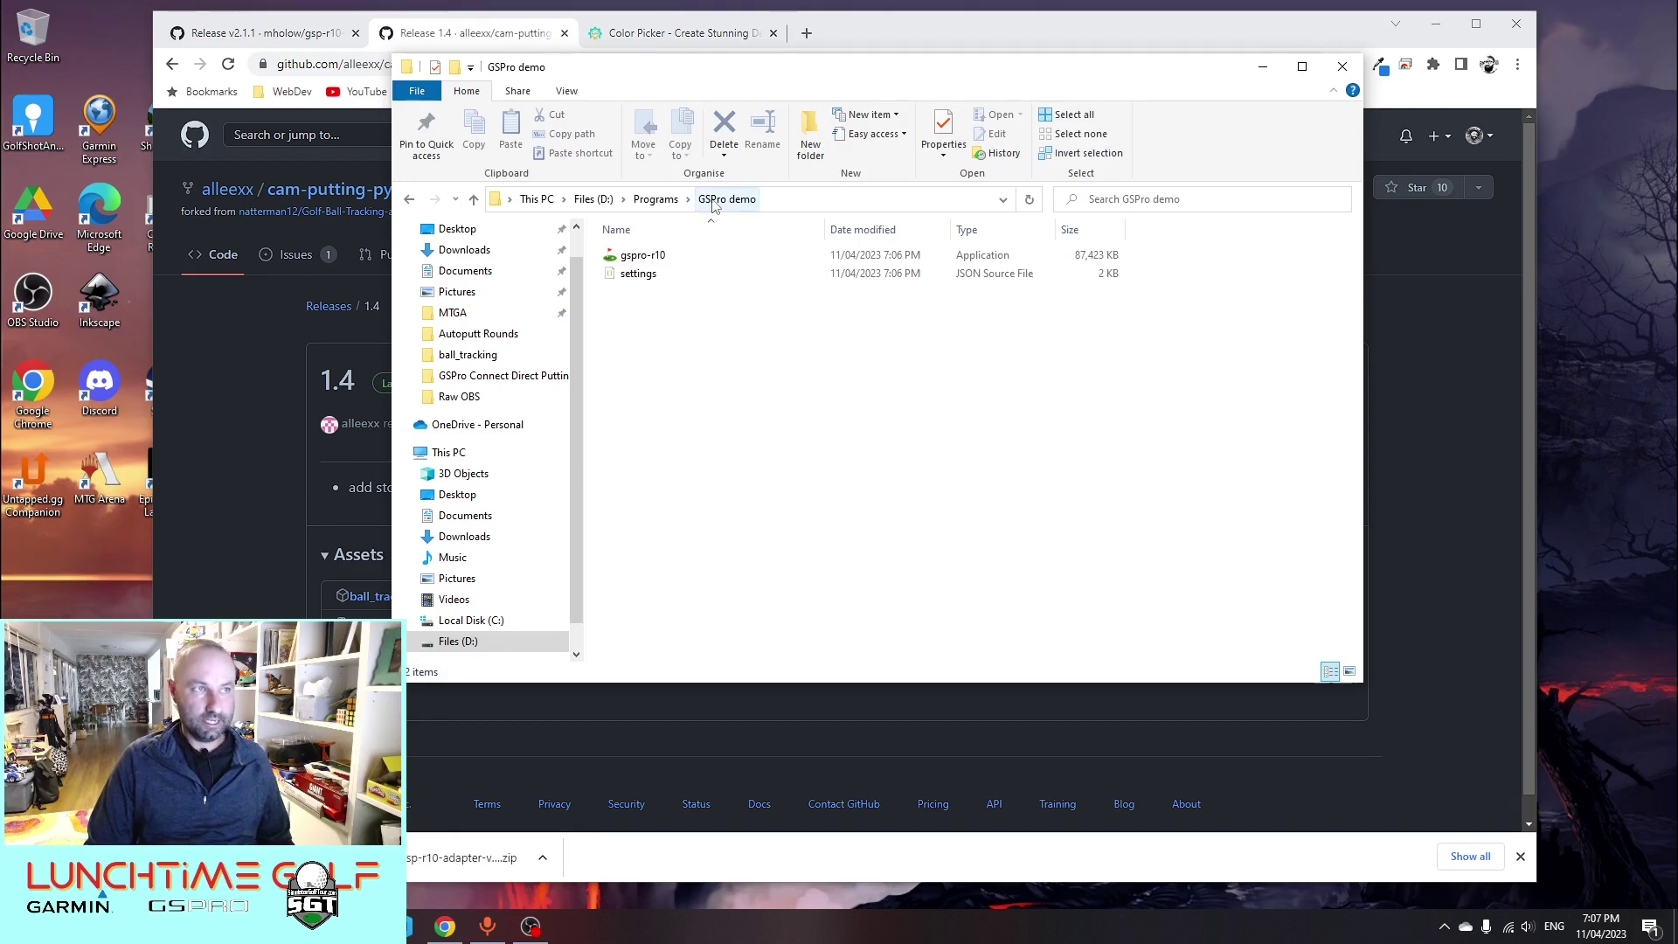
right_click(641, 277)
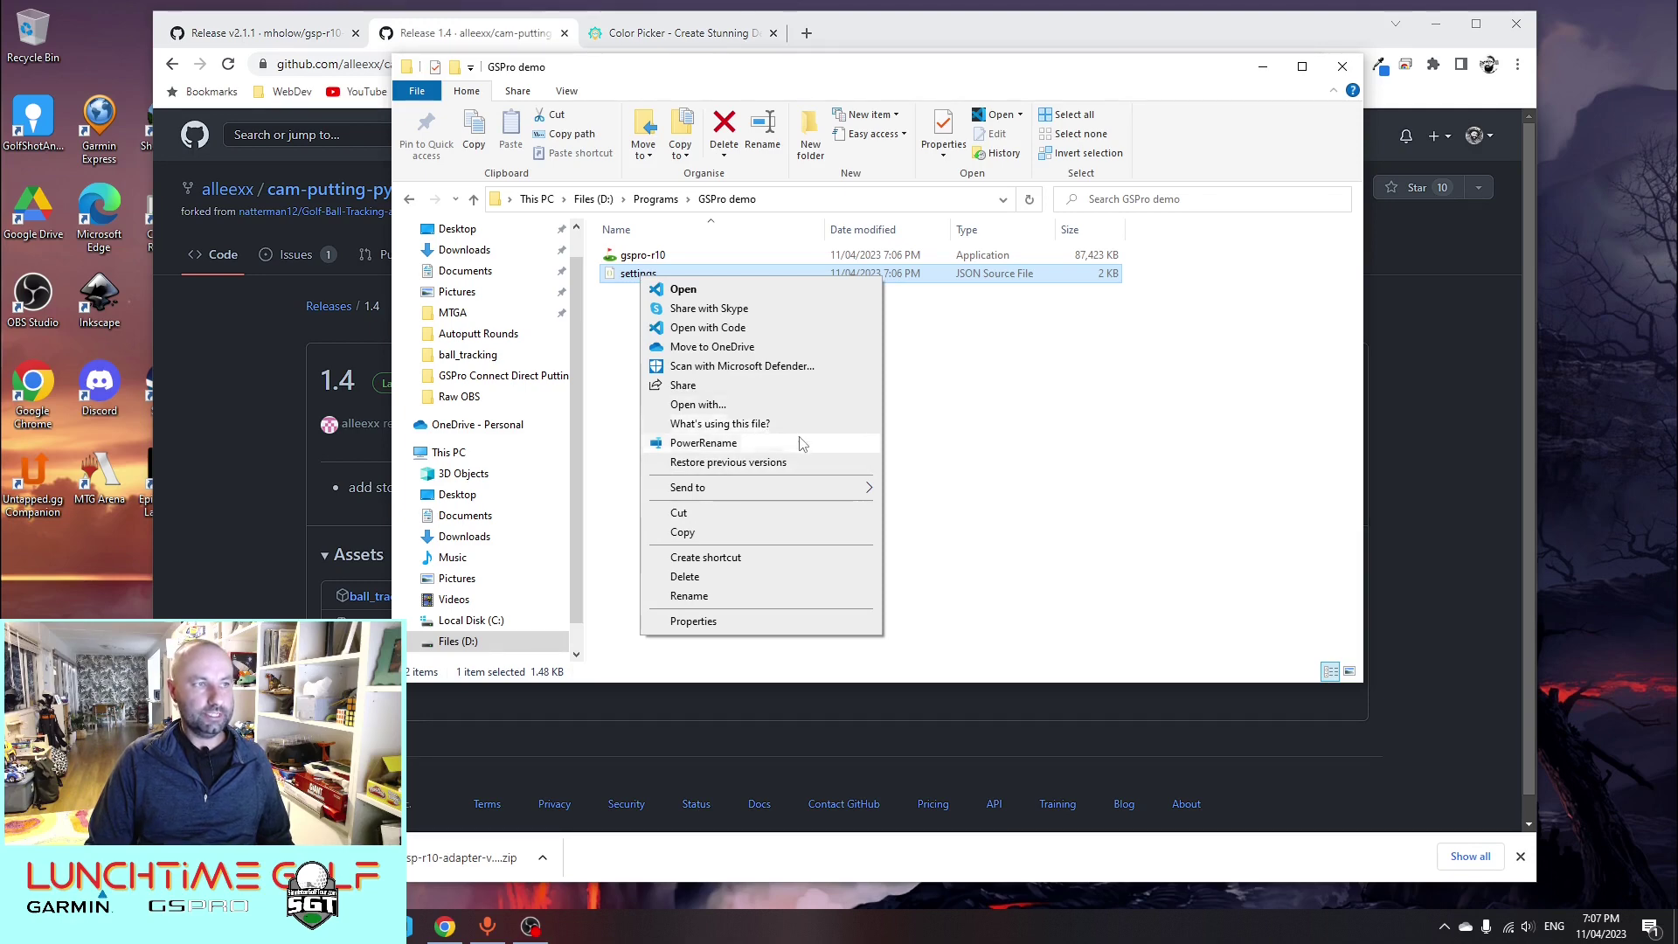
click(776, 406)
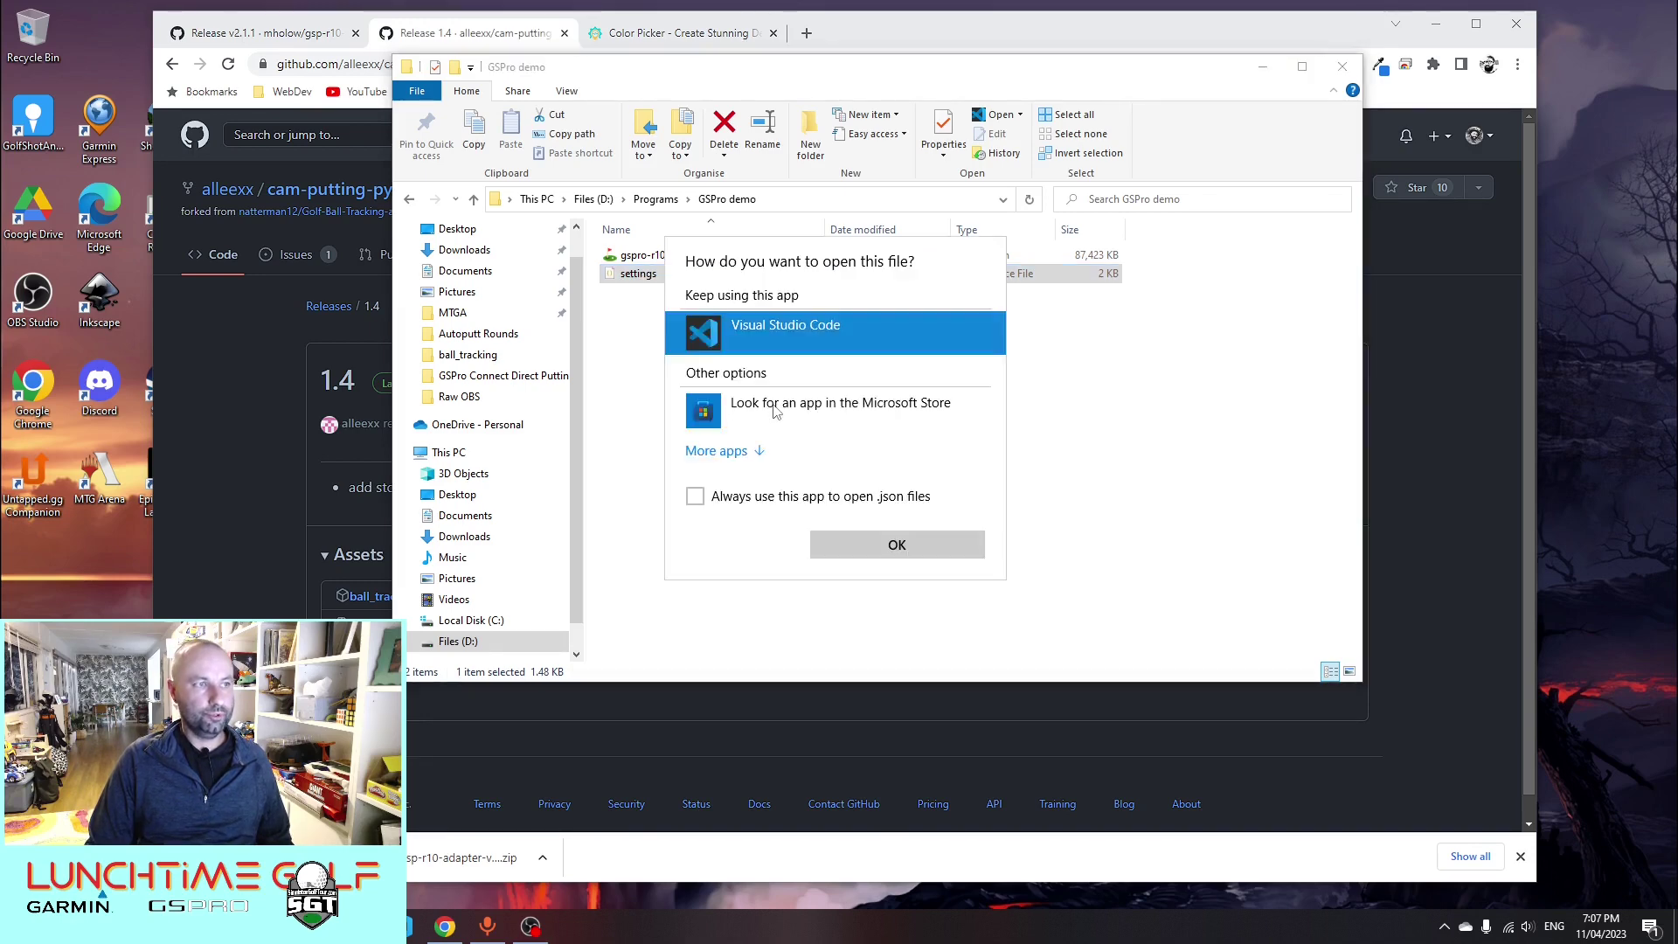
click(724, 451)
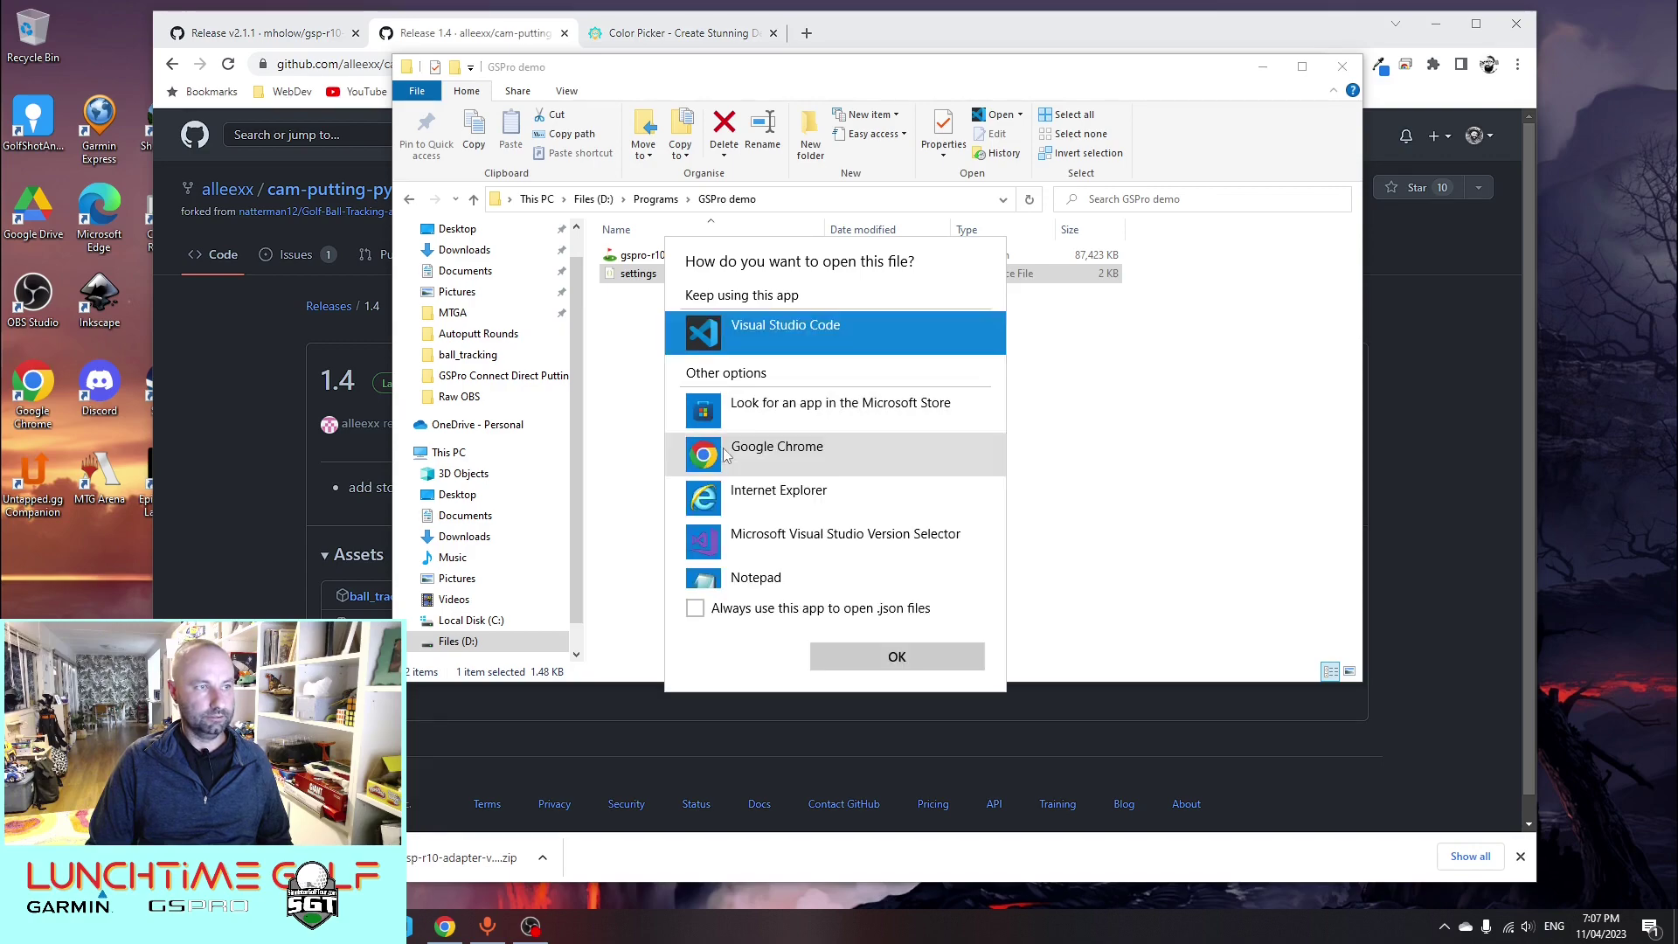
scroll(771, 498, down, 1)
click(774, 508)
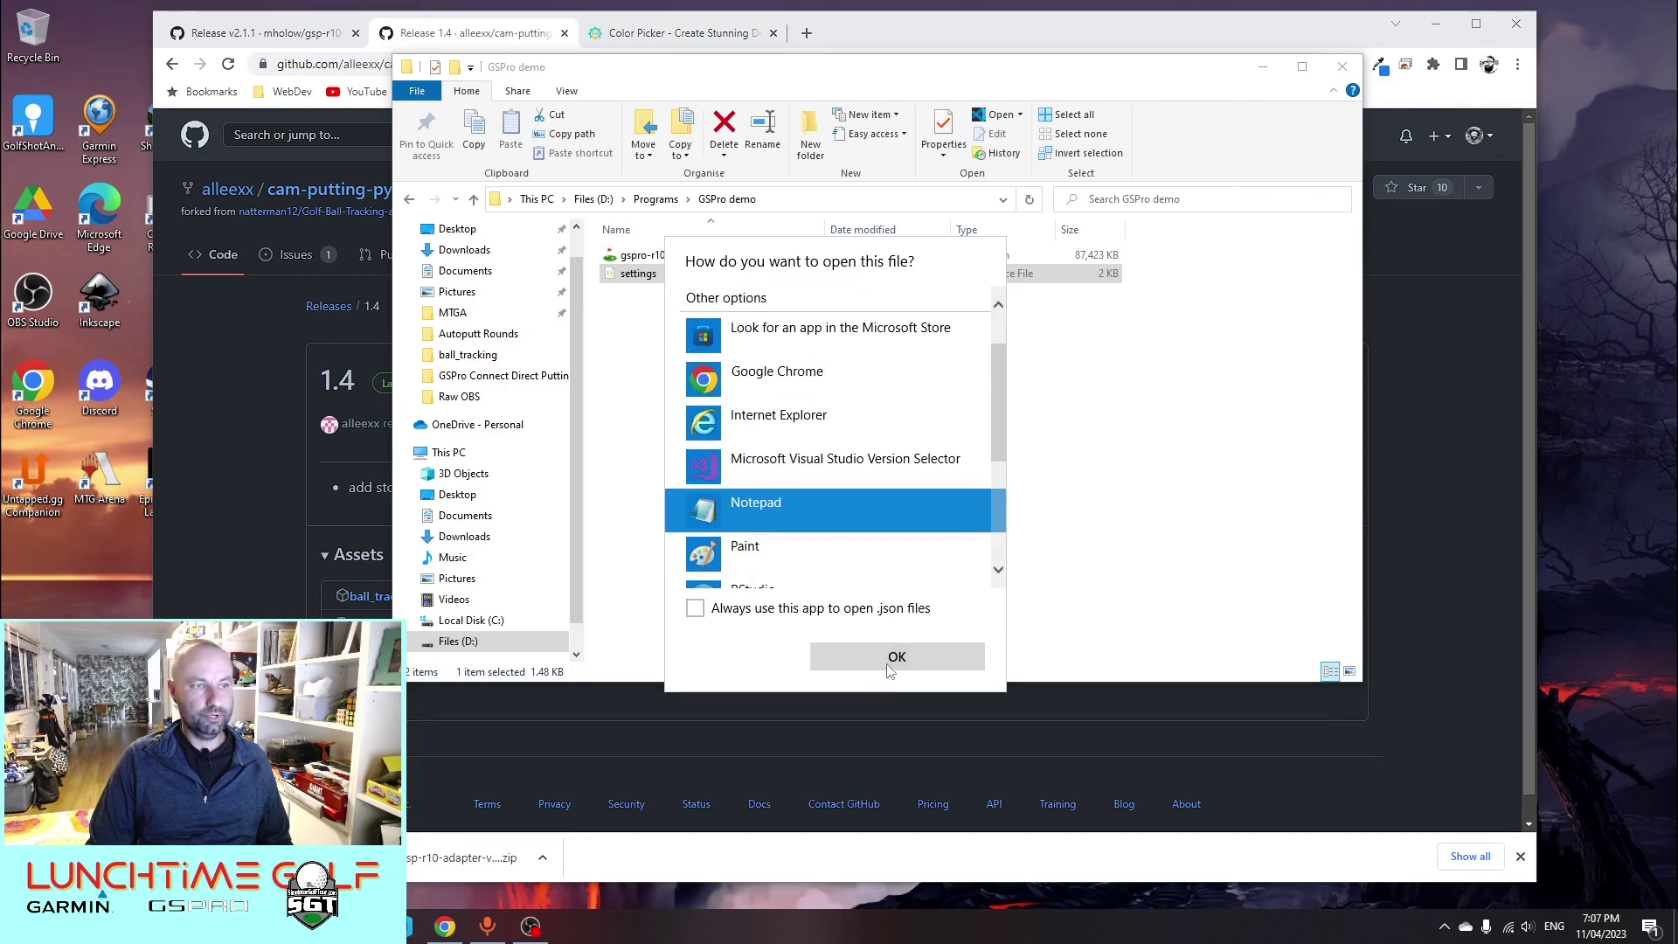
click(888, 663)
drag(585, 103, 816, 70)
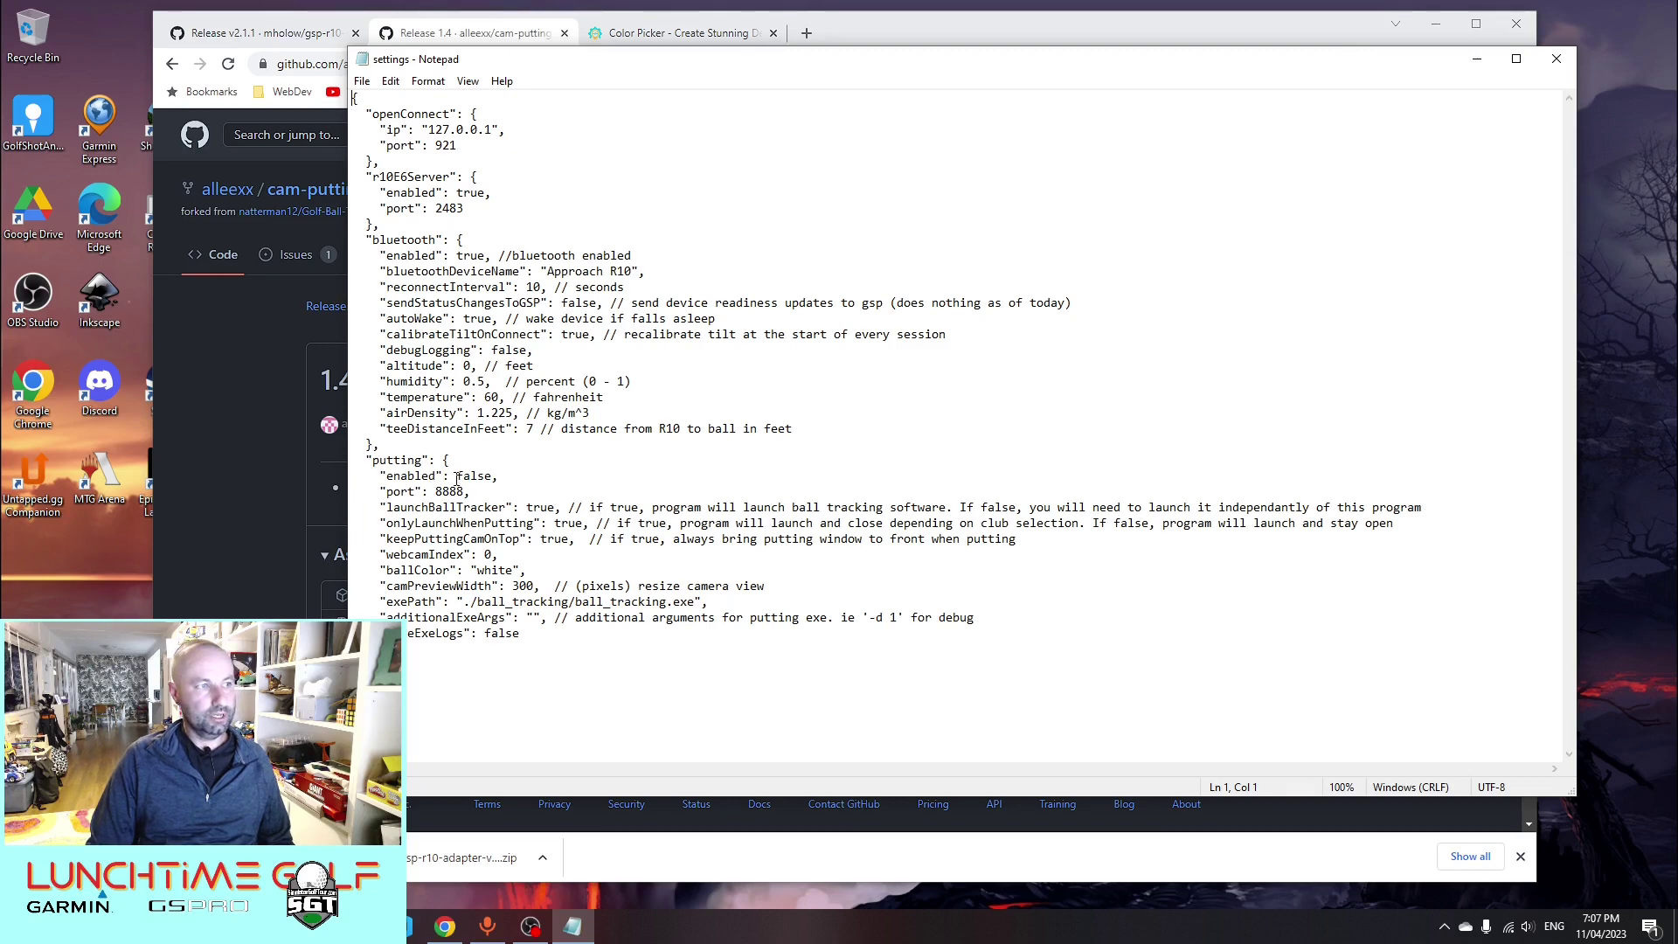
Set "enabled" to true in the "putting" section of the settings file
drag(456, 480, 492, 472)
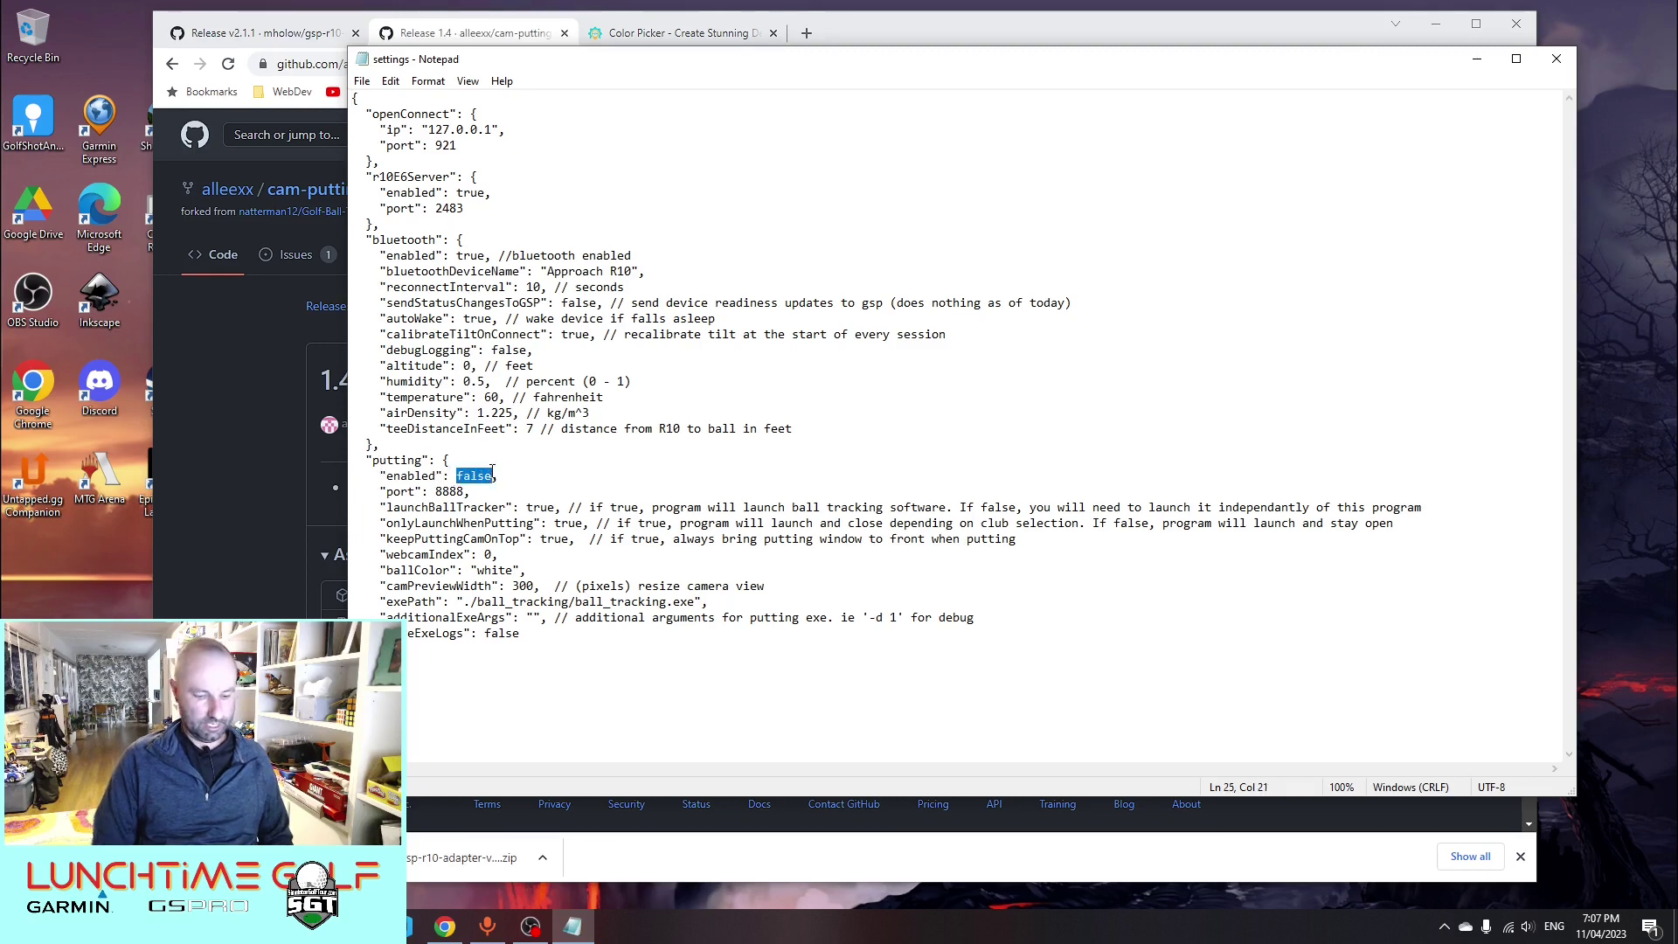
text(true)
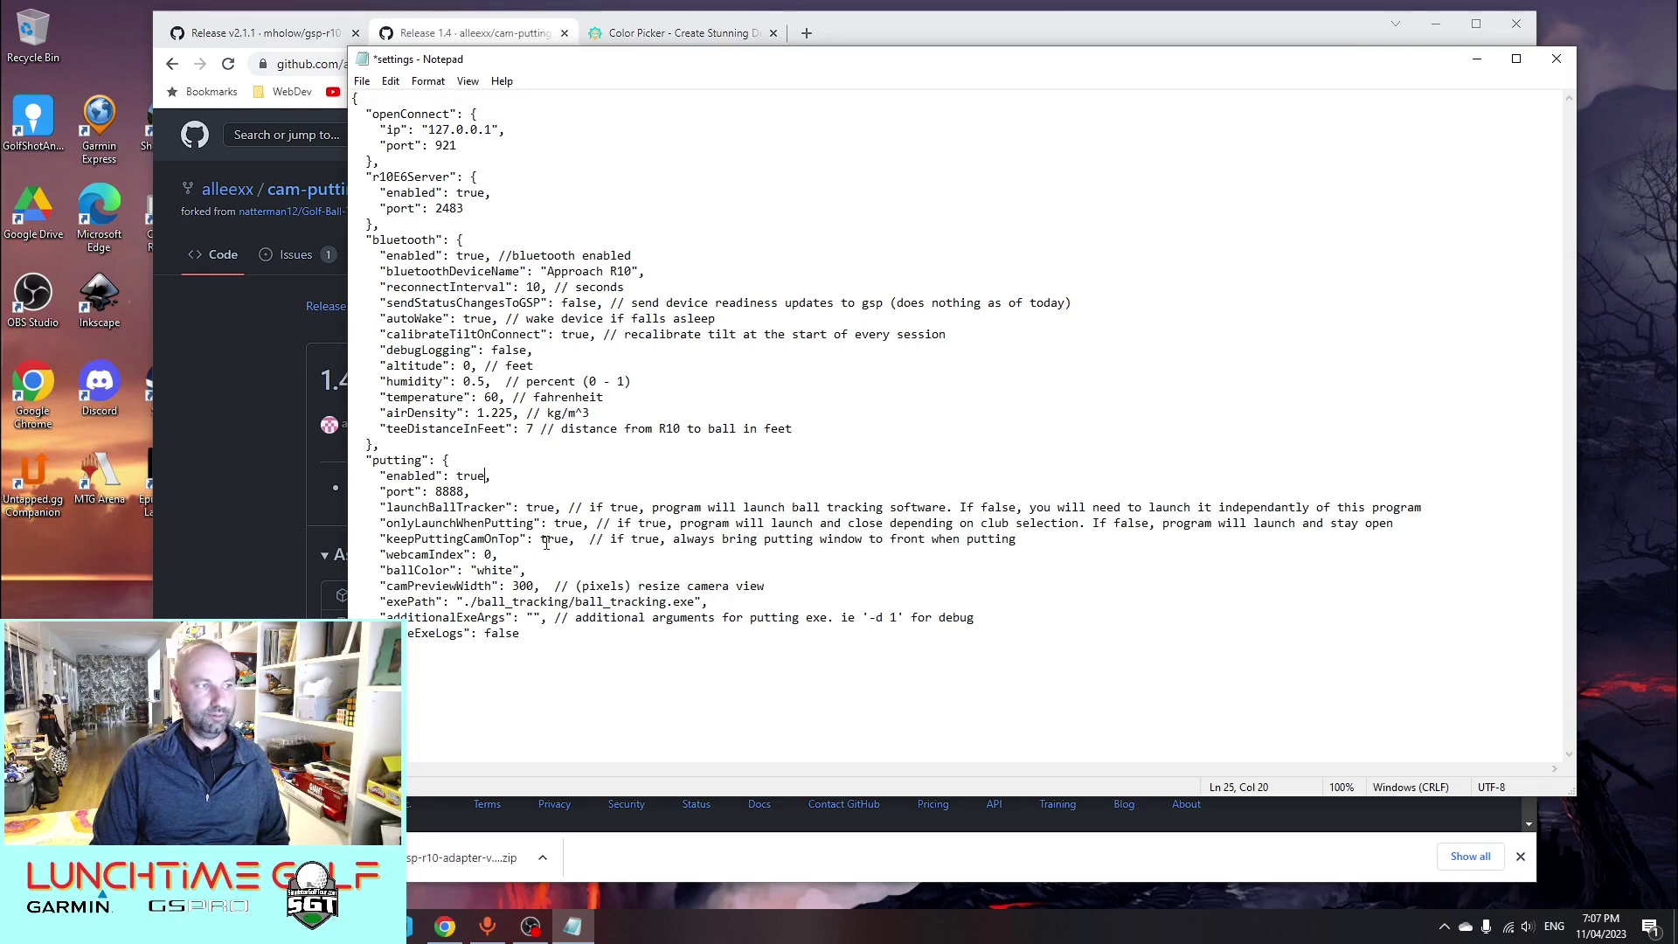
Check the webcamIndex entry in the putting section, save the edited settings file and close it
click(485, 554)
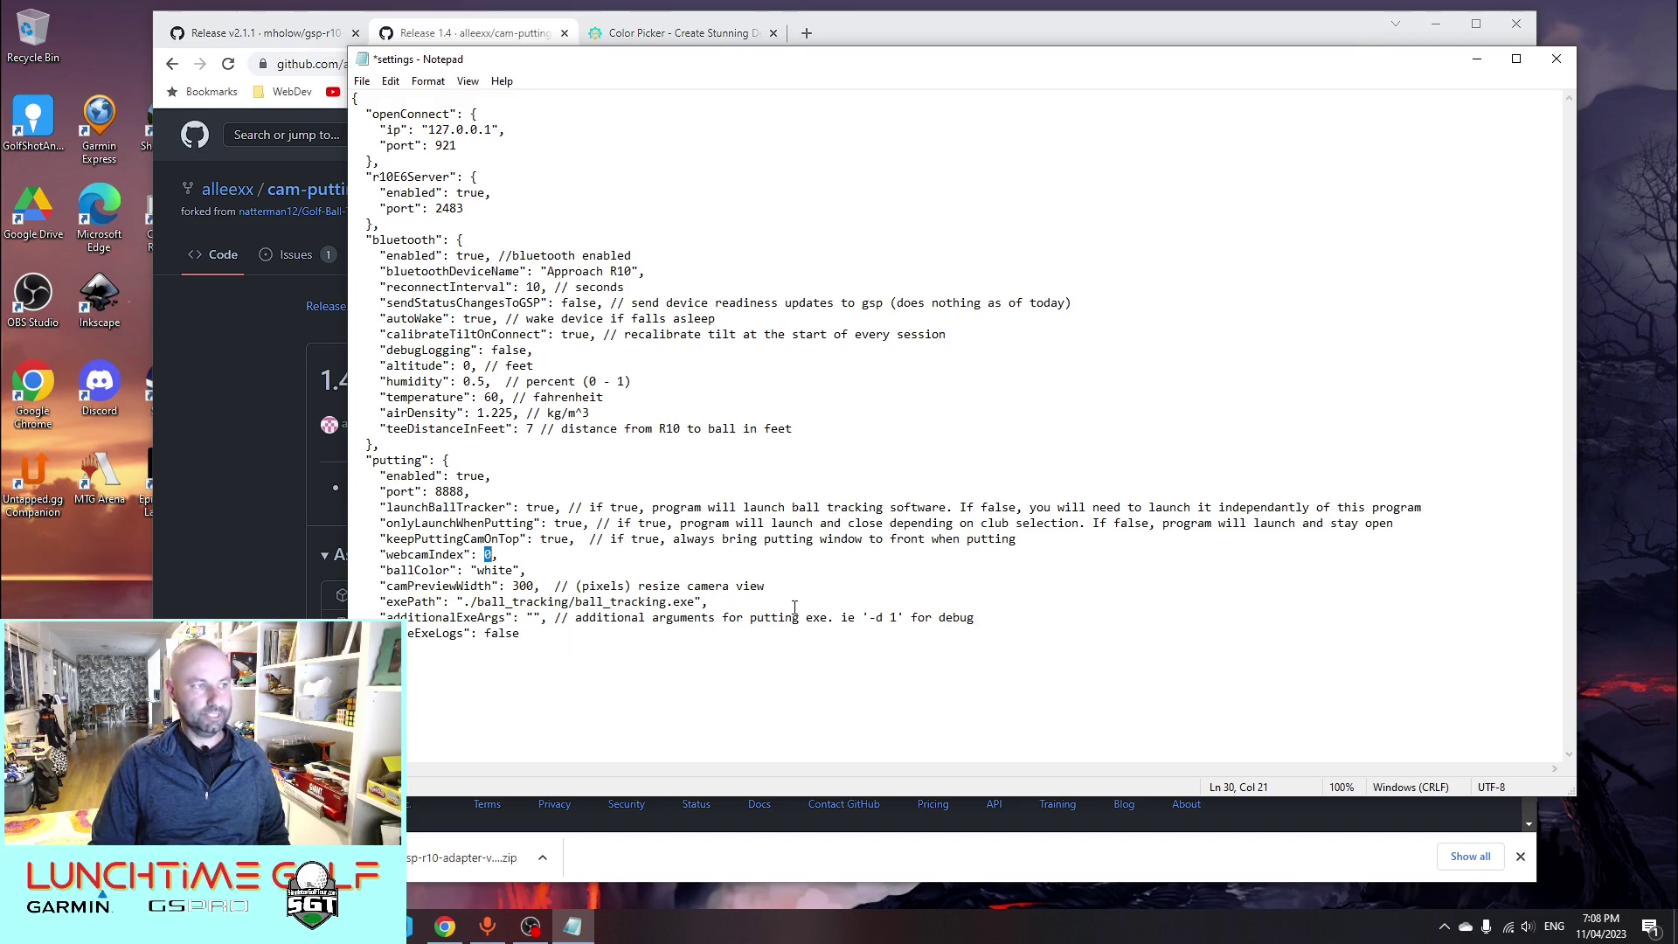
key(ctrl+s)
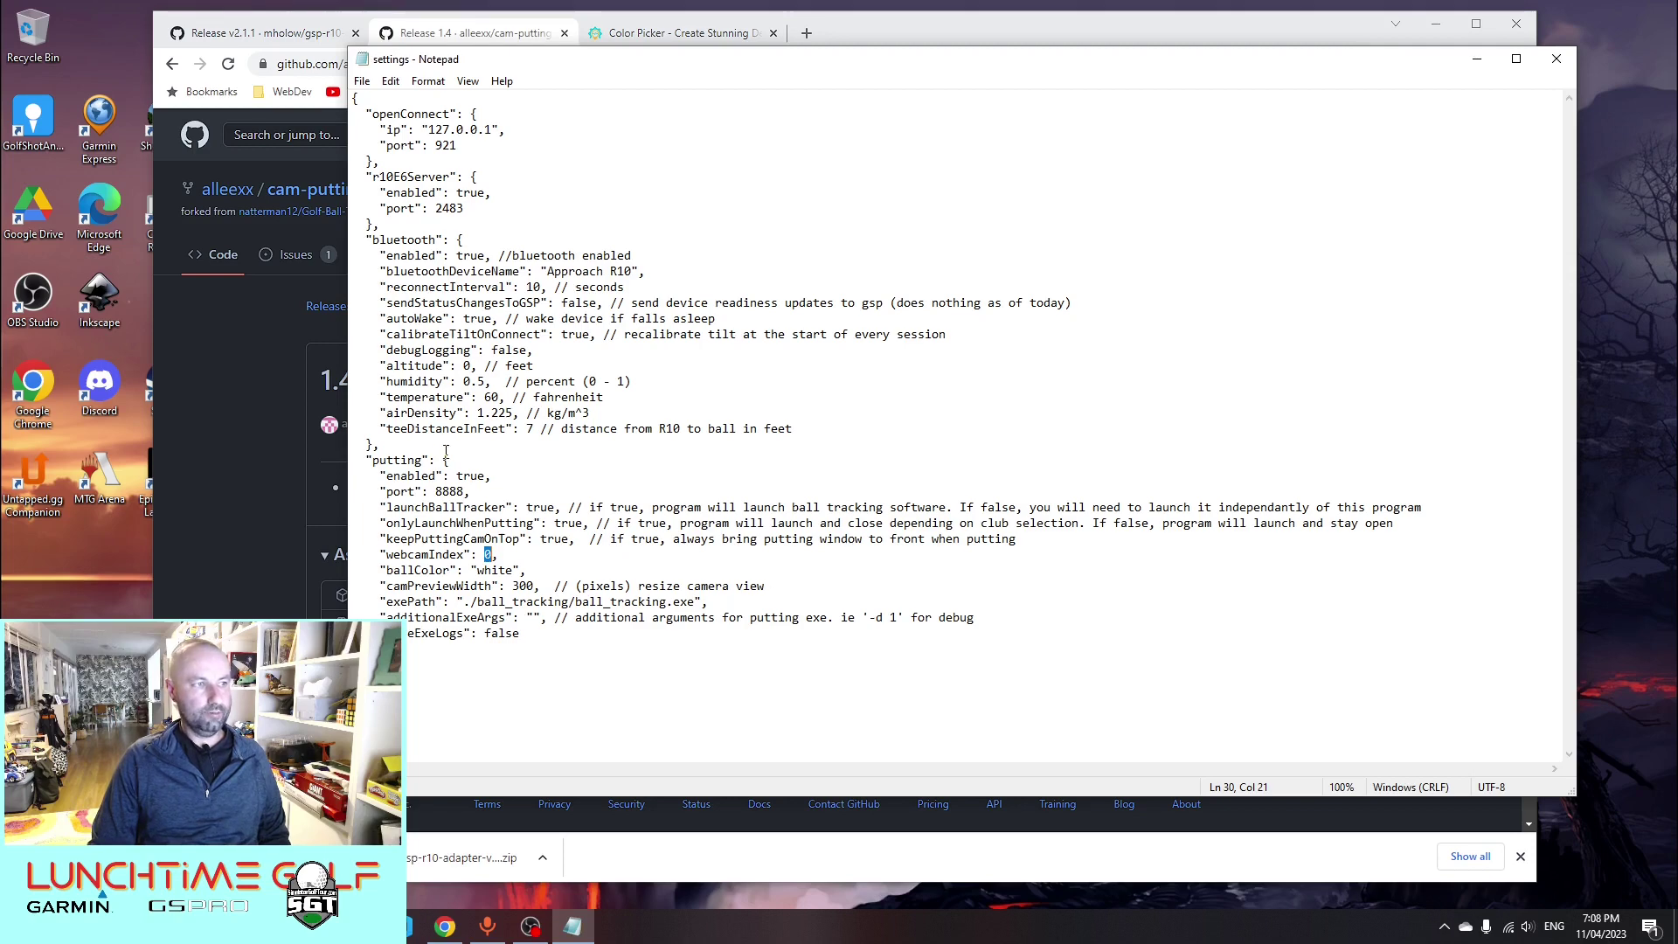
click(1563, 65)
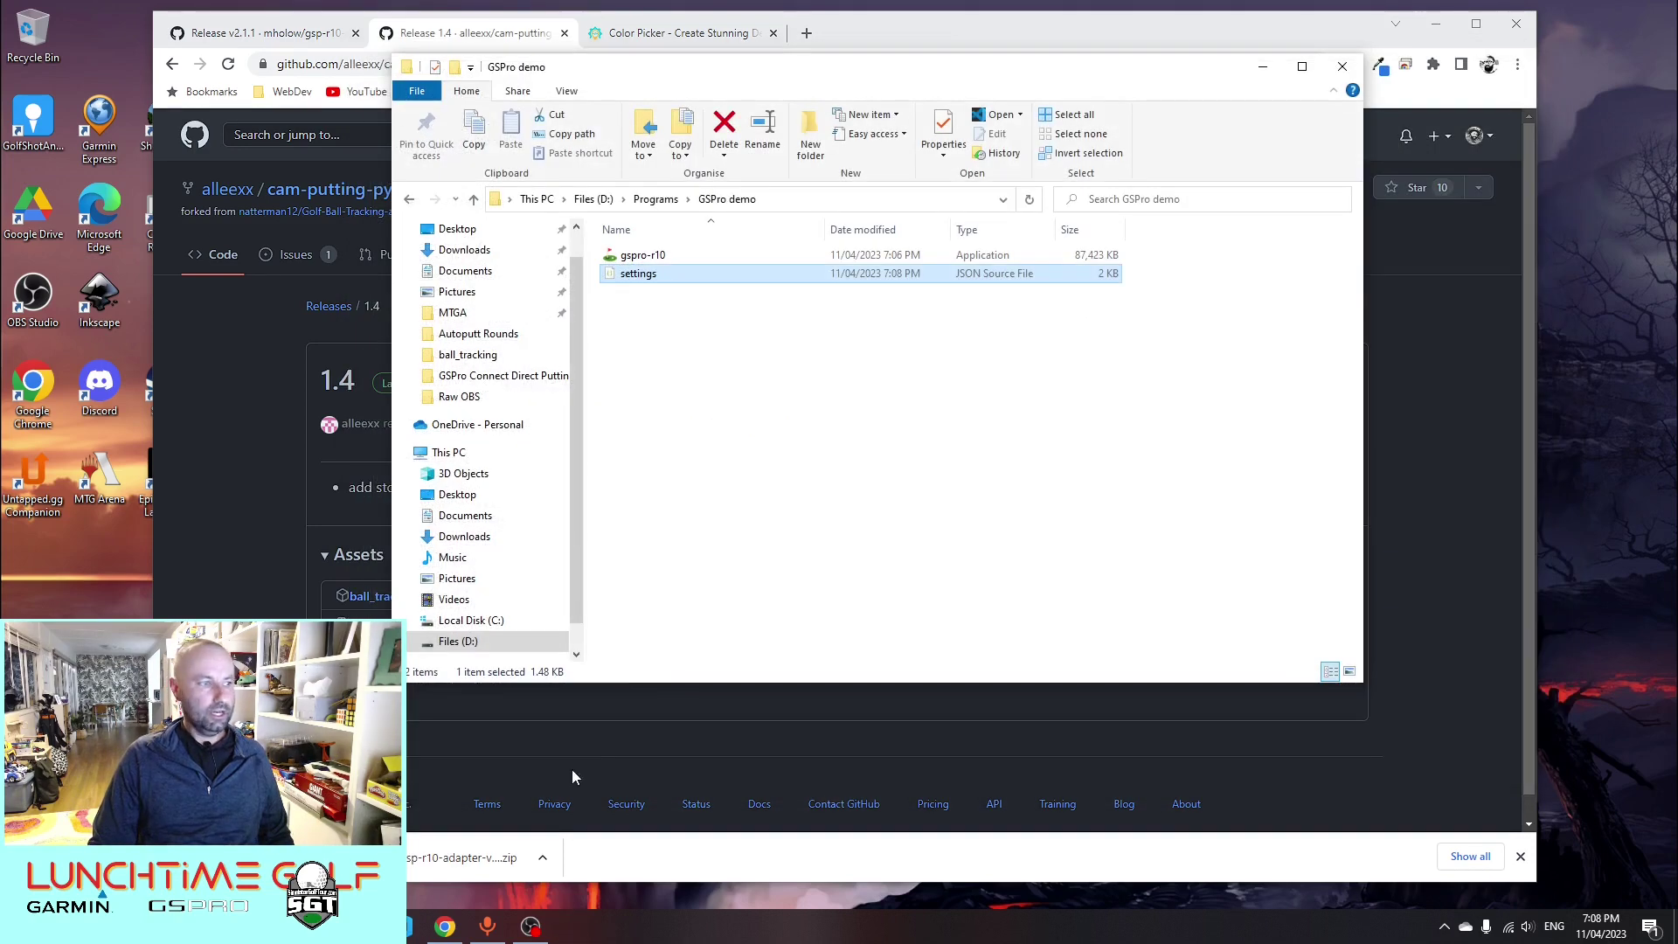
Show the downloaded ball_tracking-1.4 (1) archive in the Downloads folder and extract it to the default destination
click(543, 858)
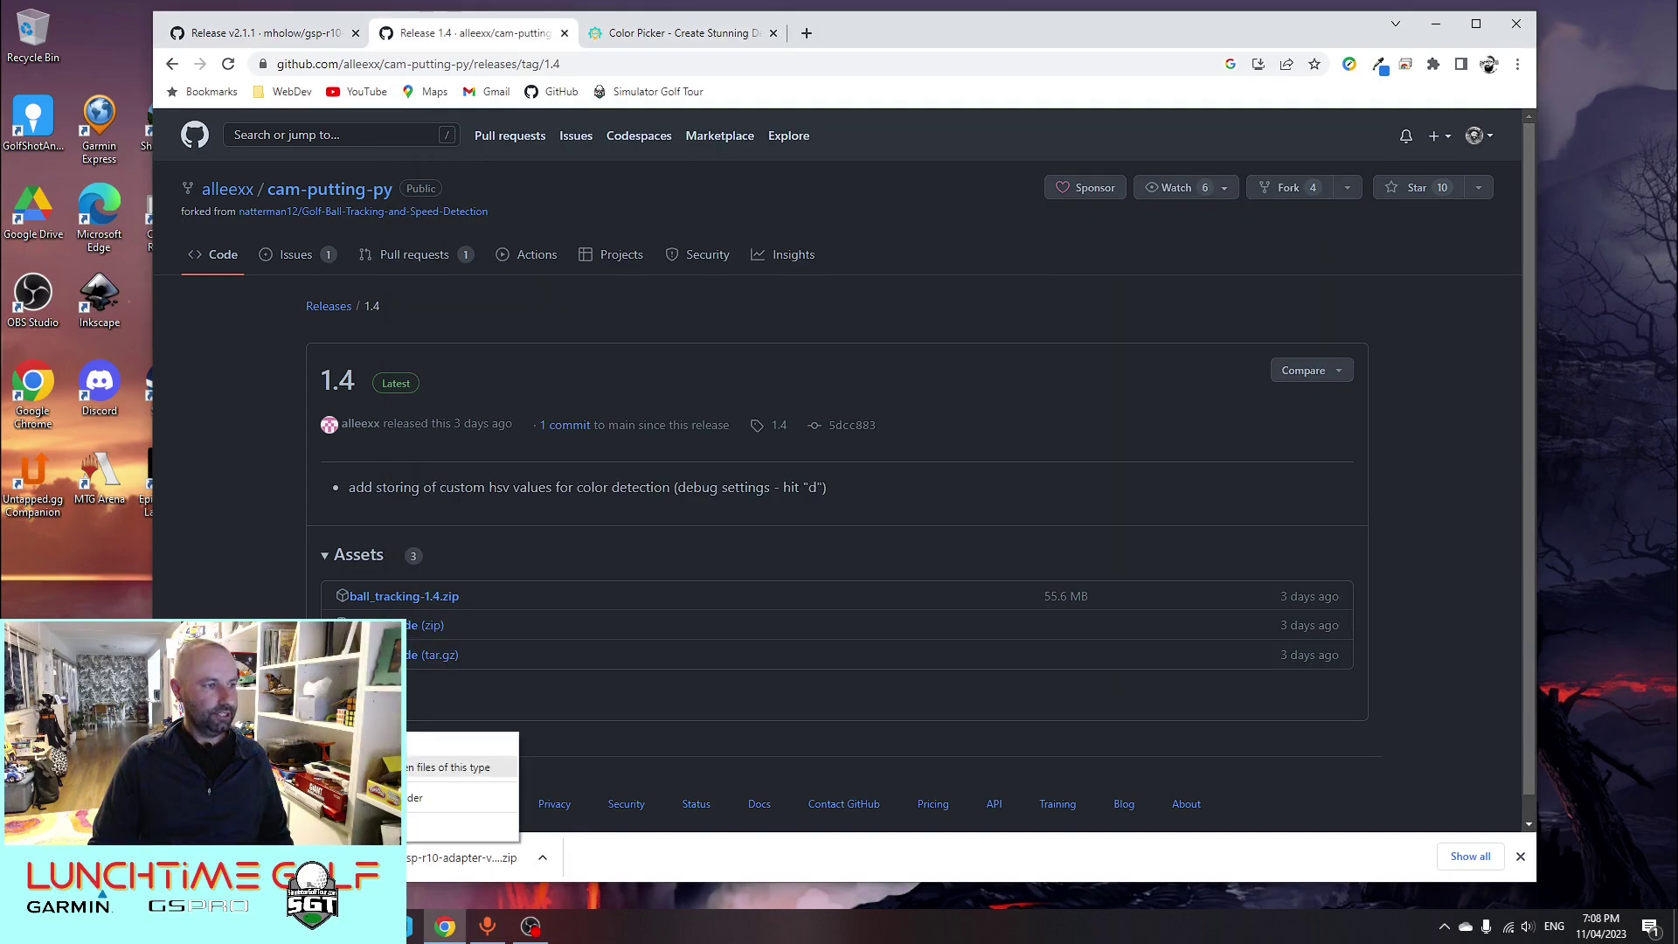
click(385, 797)
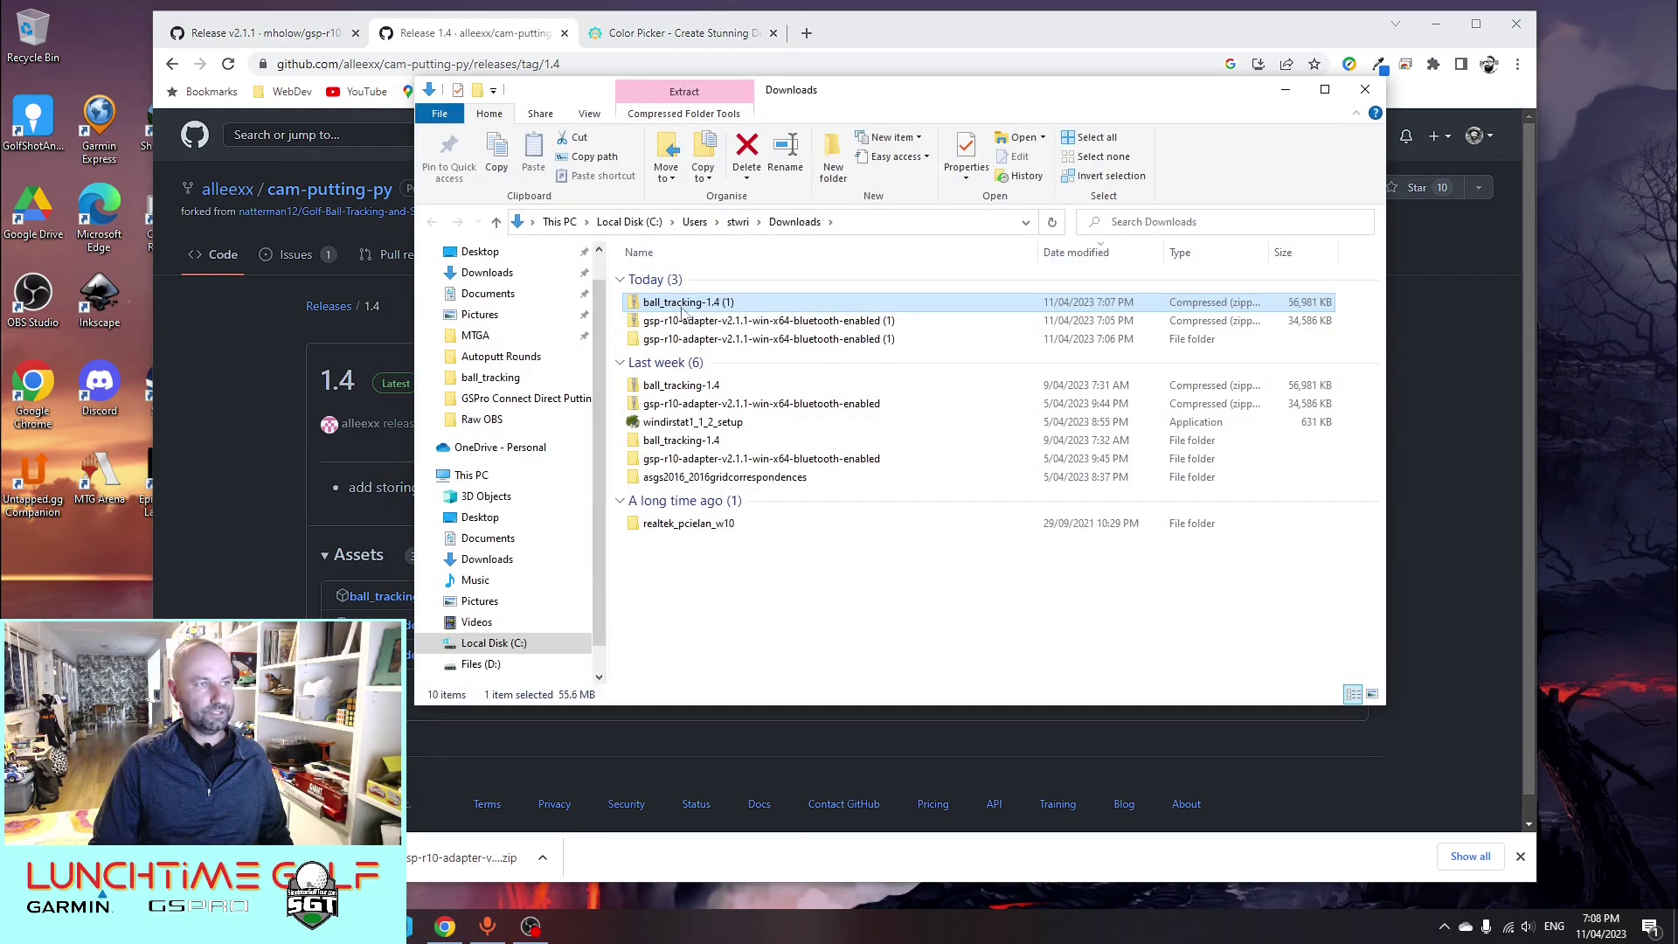
right_click(714, 309)
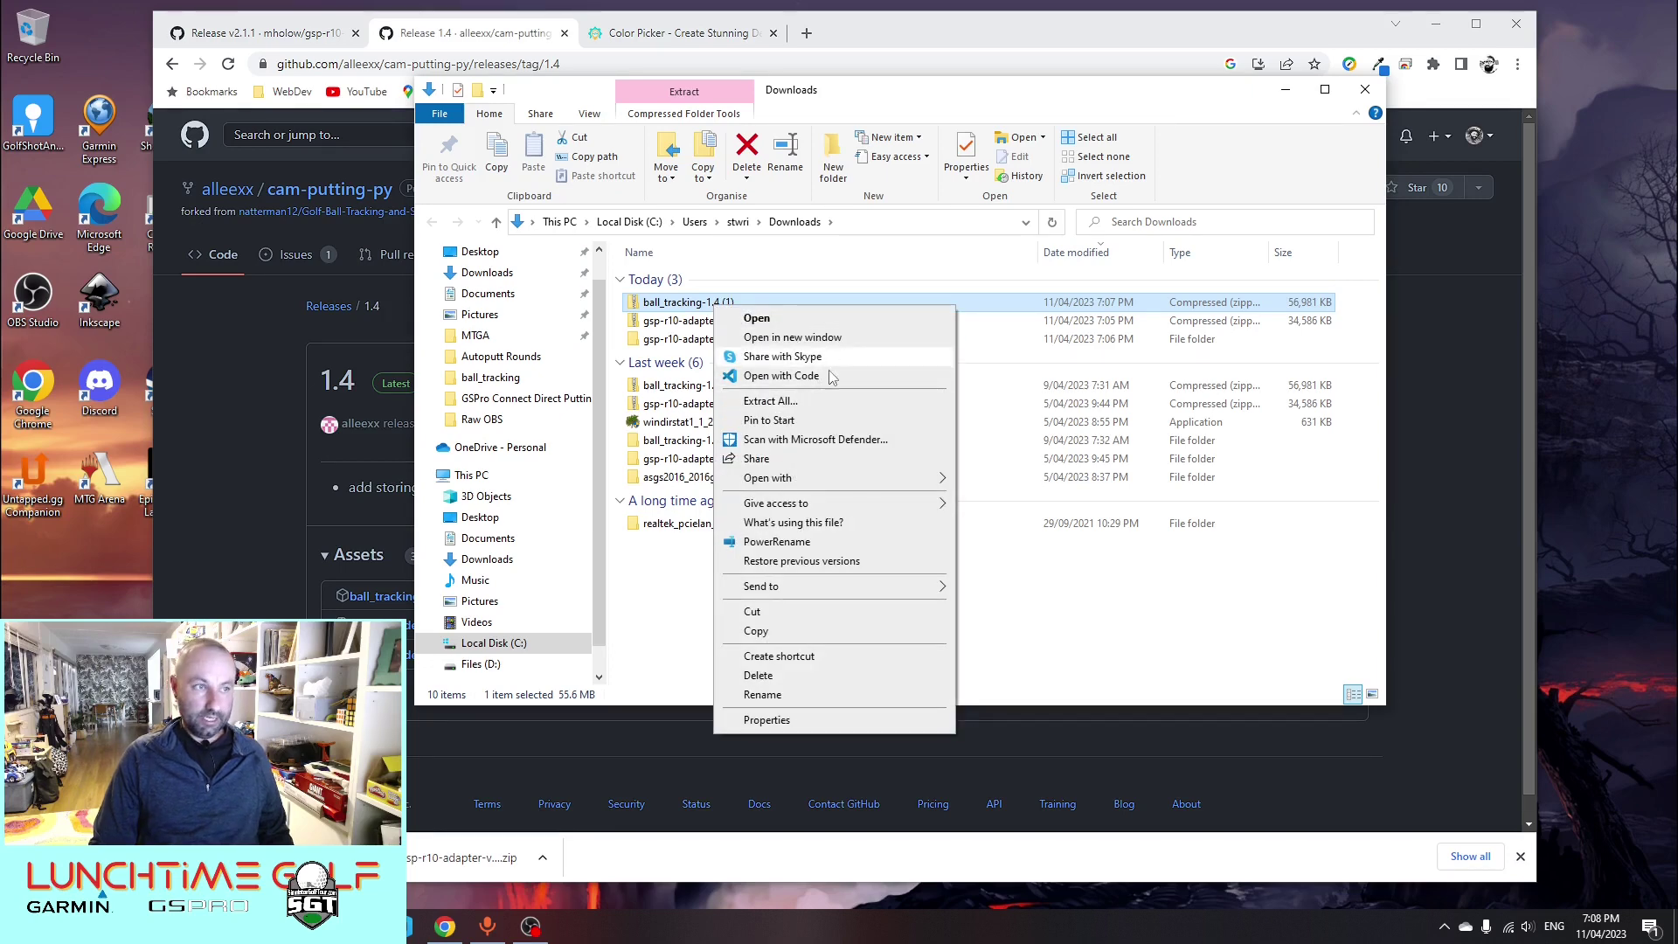
click(835, 404)
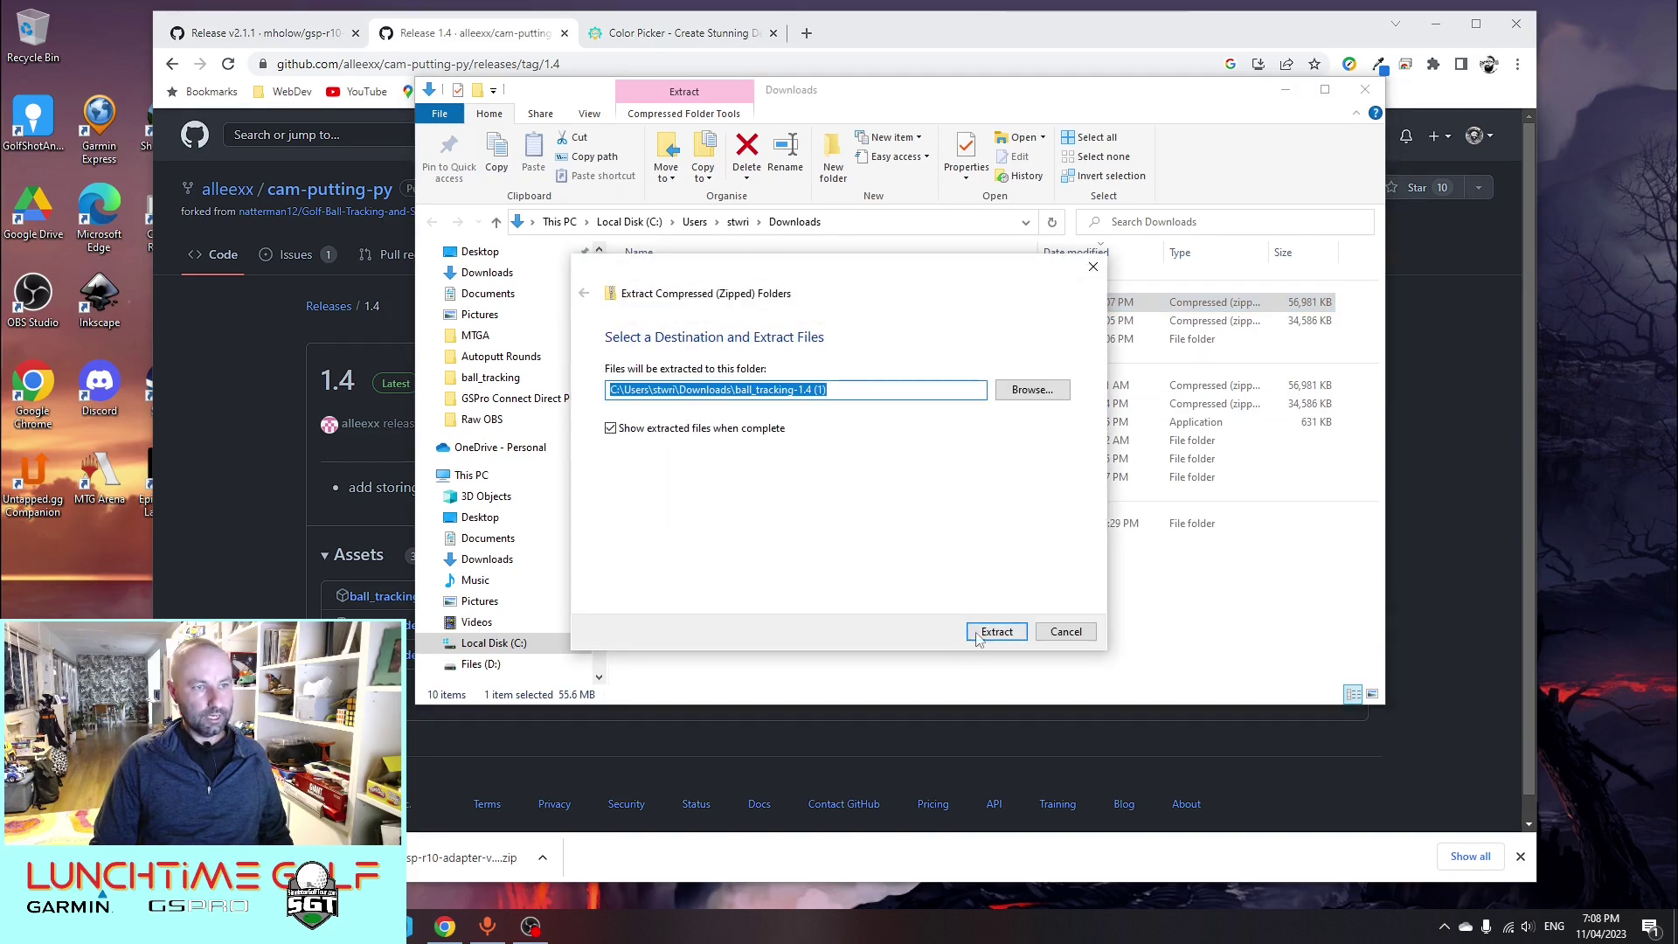
click(979, 632)
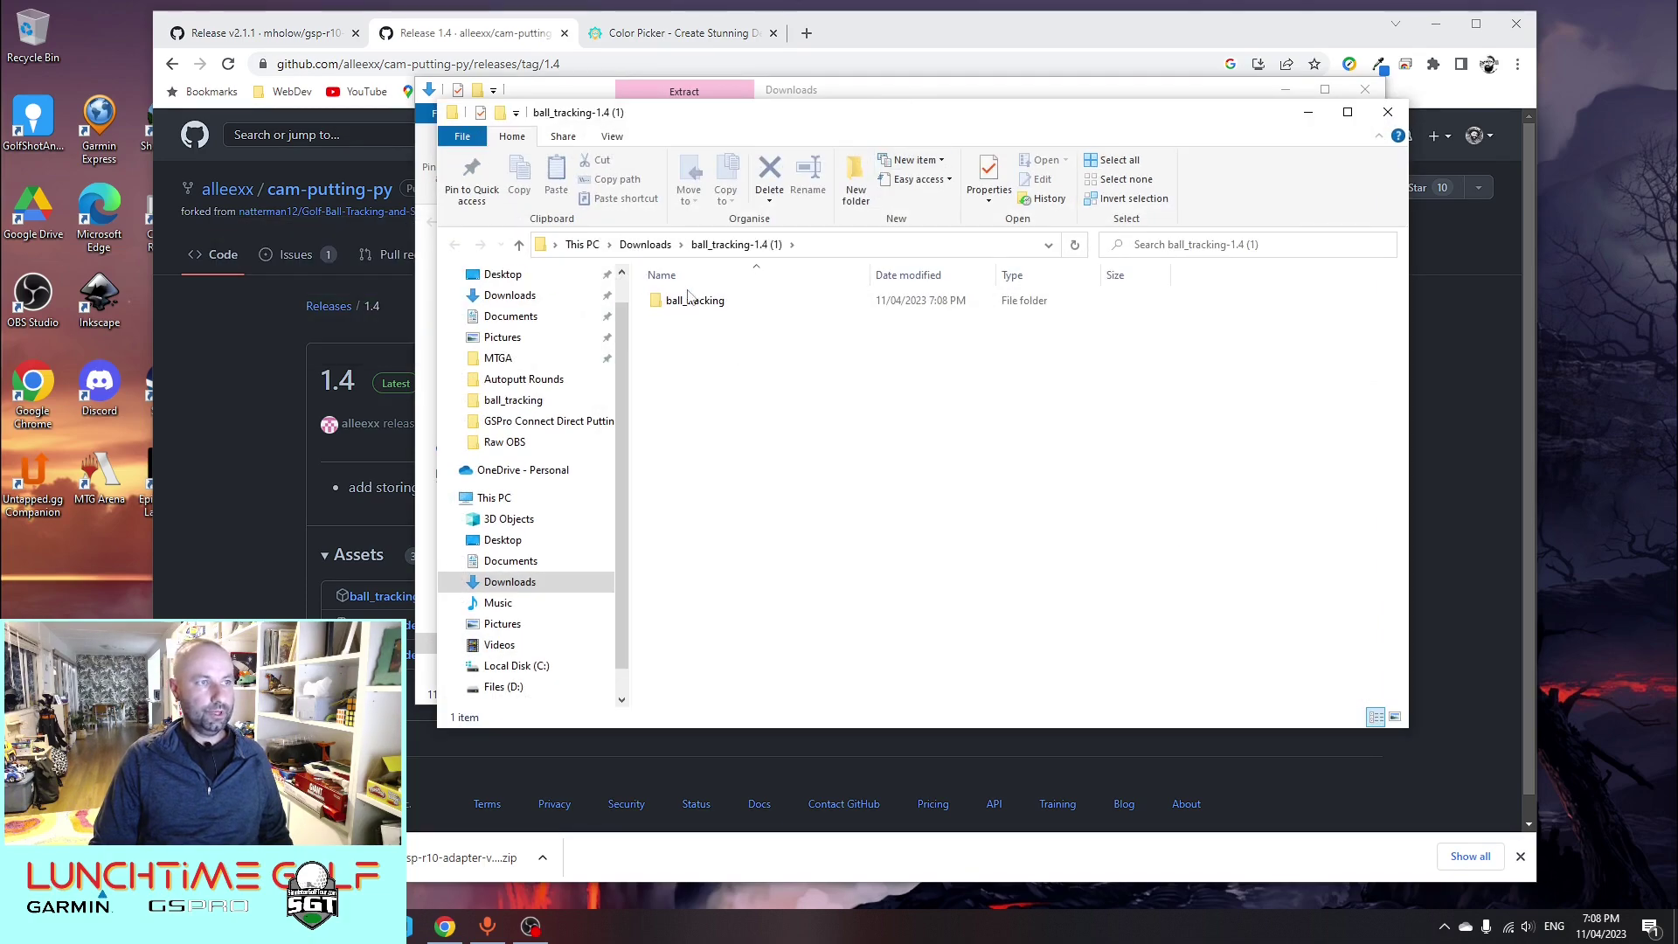
Transfer the extracted ball_tracking folder from Downloads into the GSPro demo folder, closing the spare Downloads window
click(691, 304)
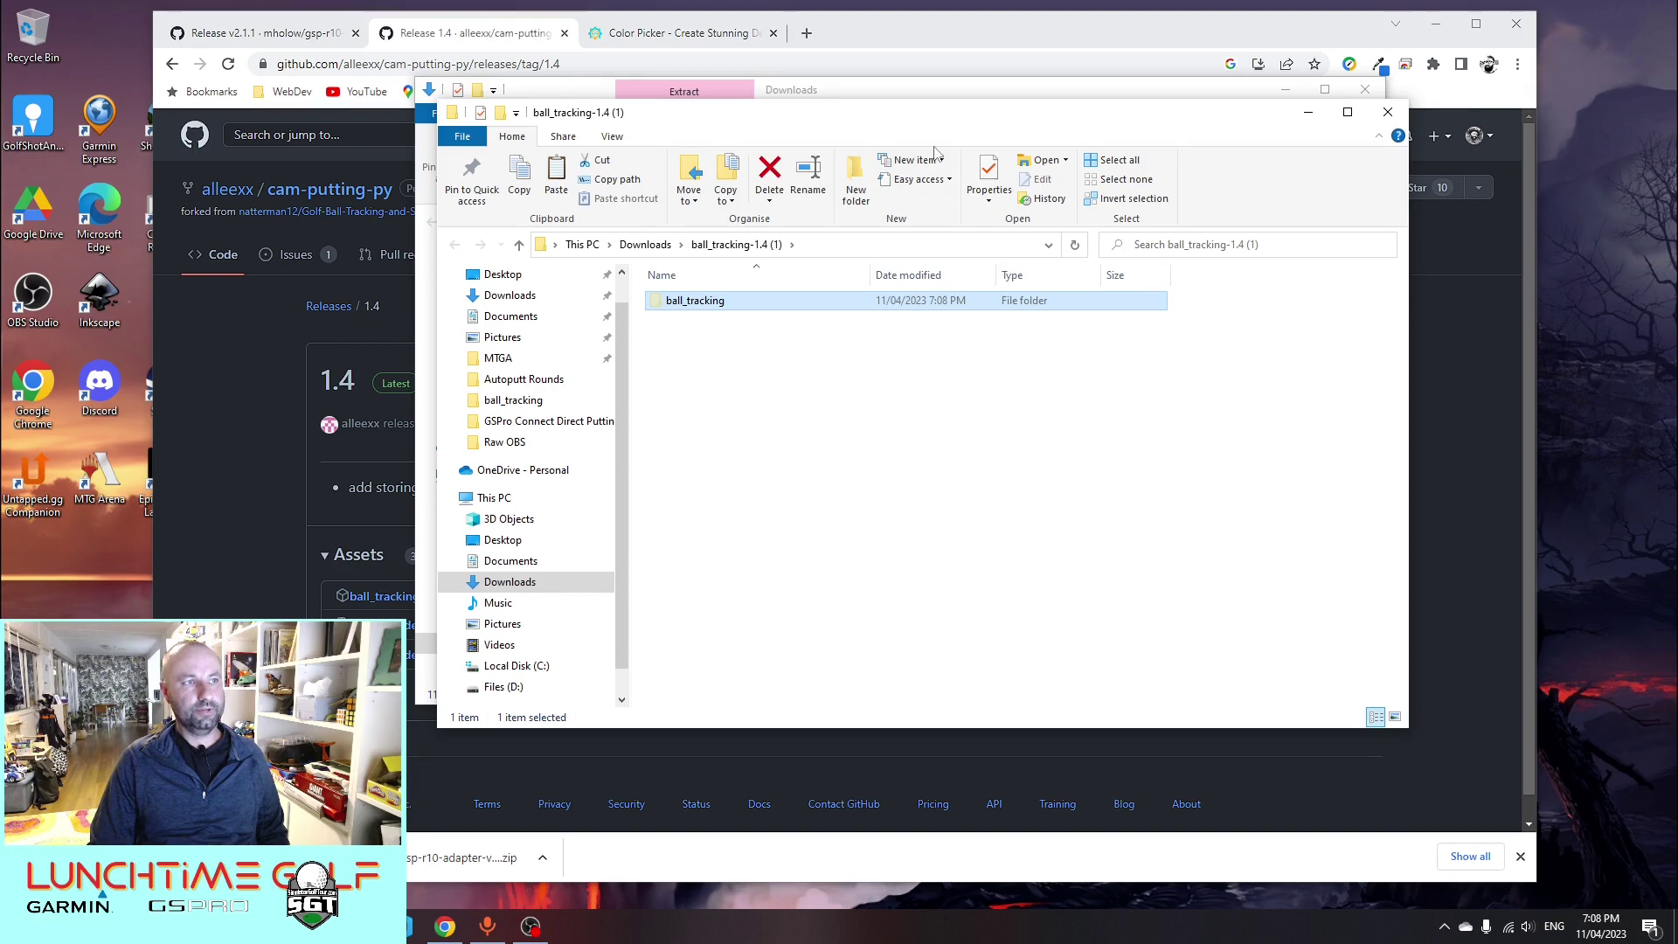
drag(937, 131, 952, 170)
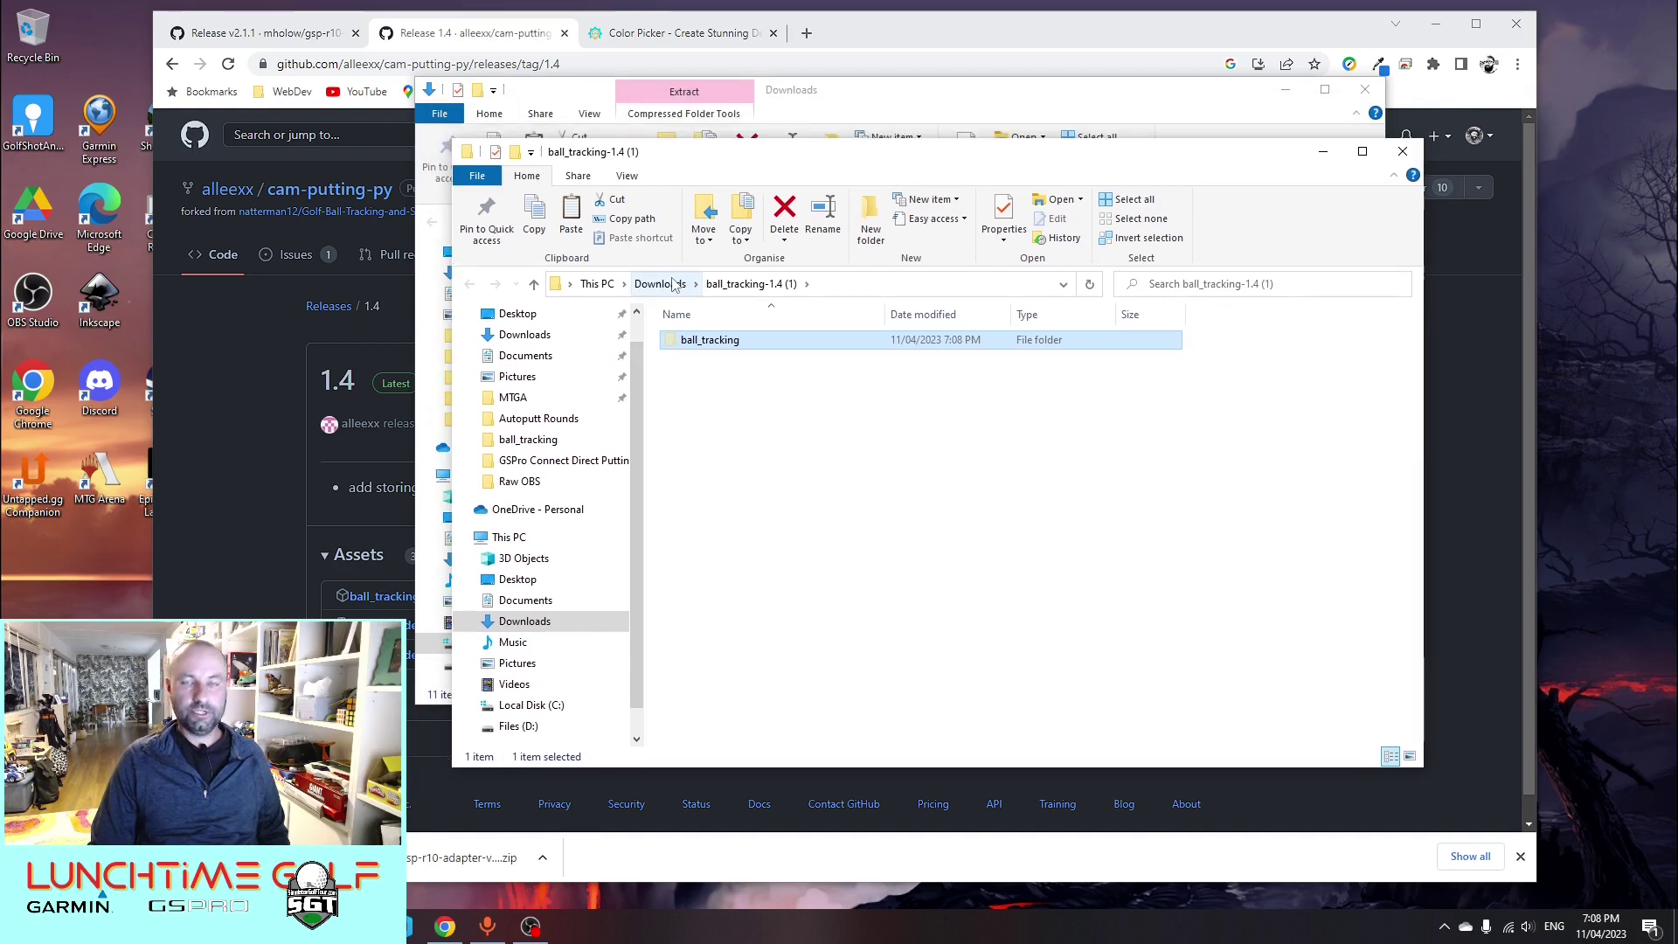
click(887, 101)
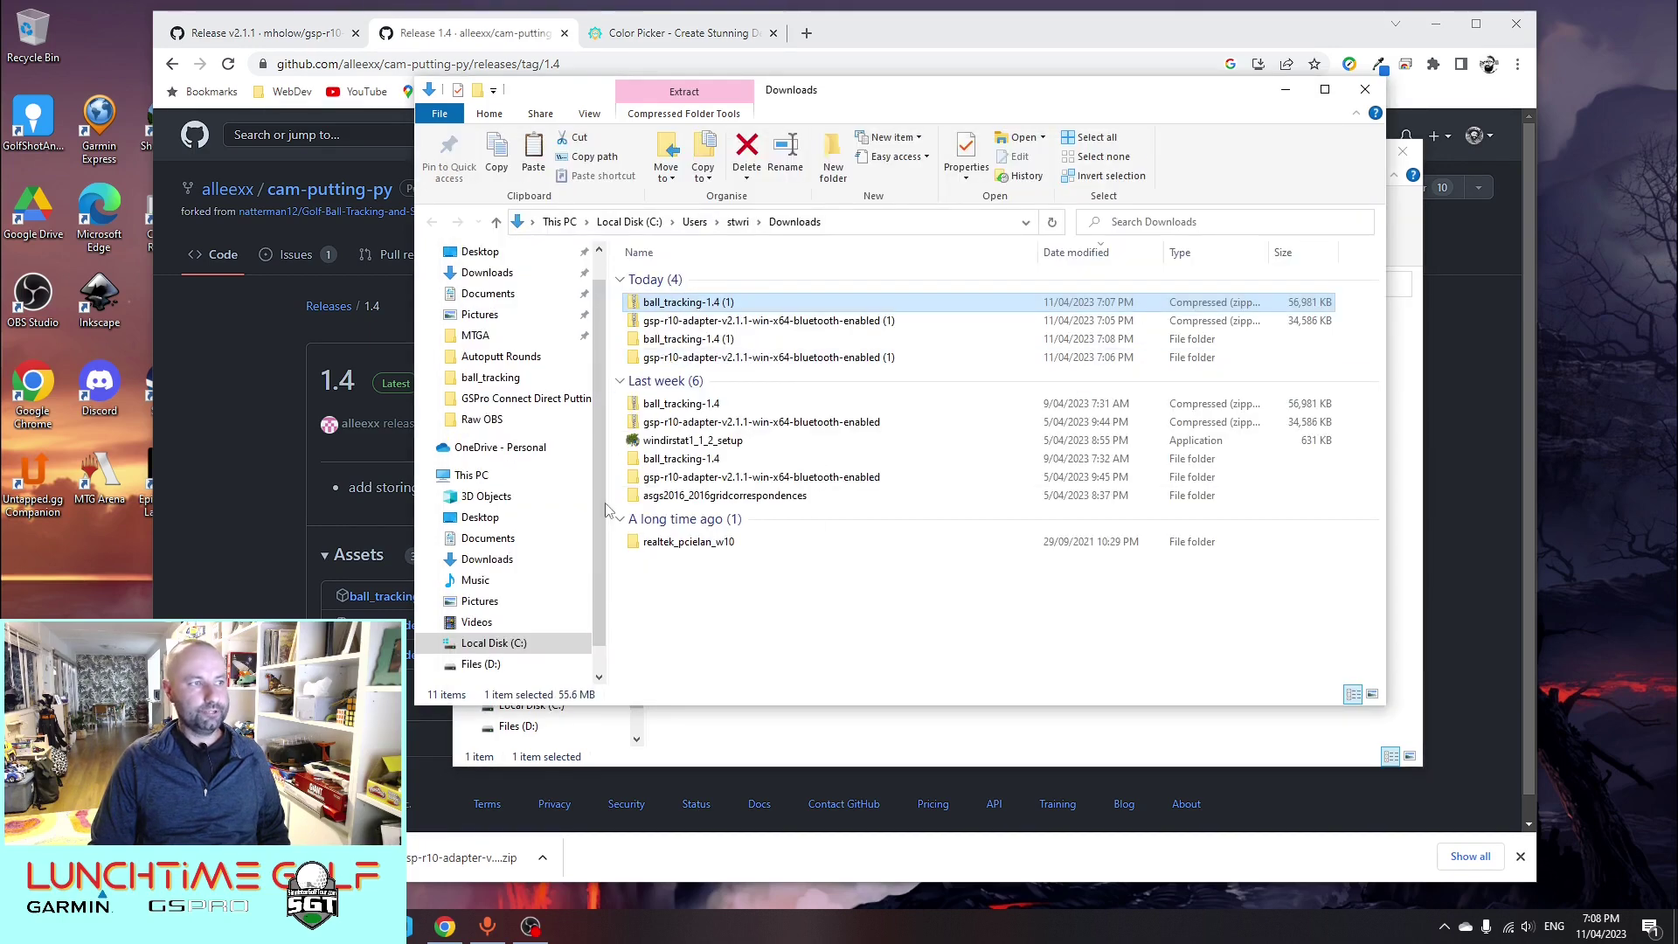
click(1366, 89)
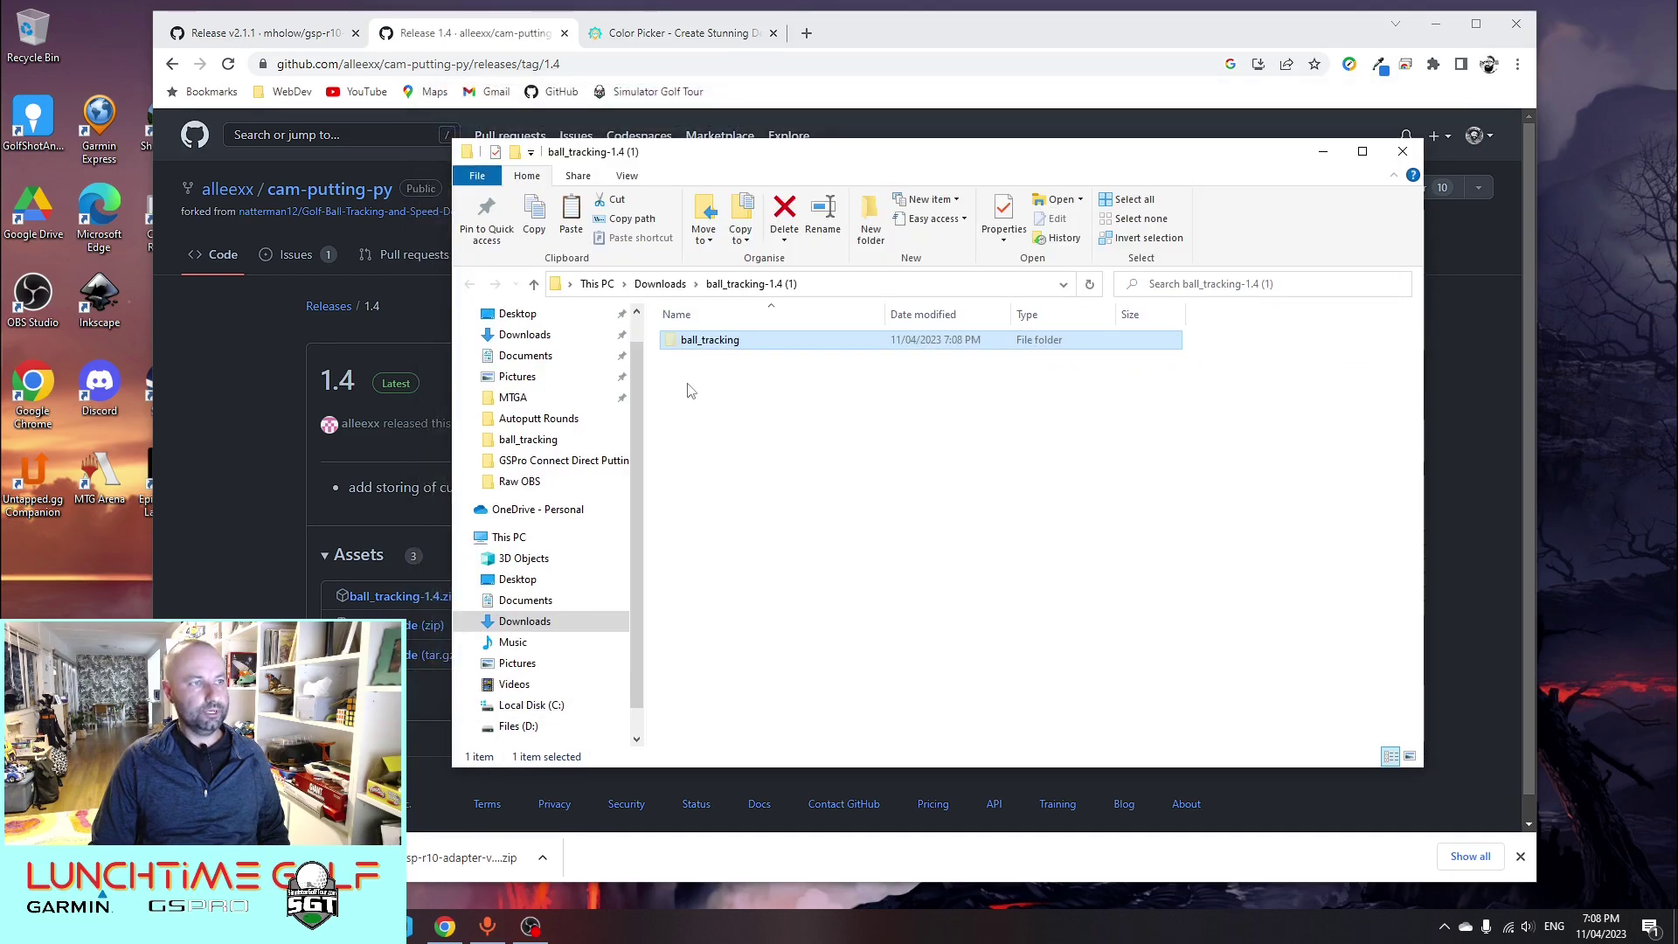
click(401, 926)
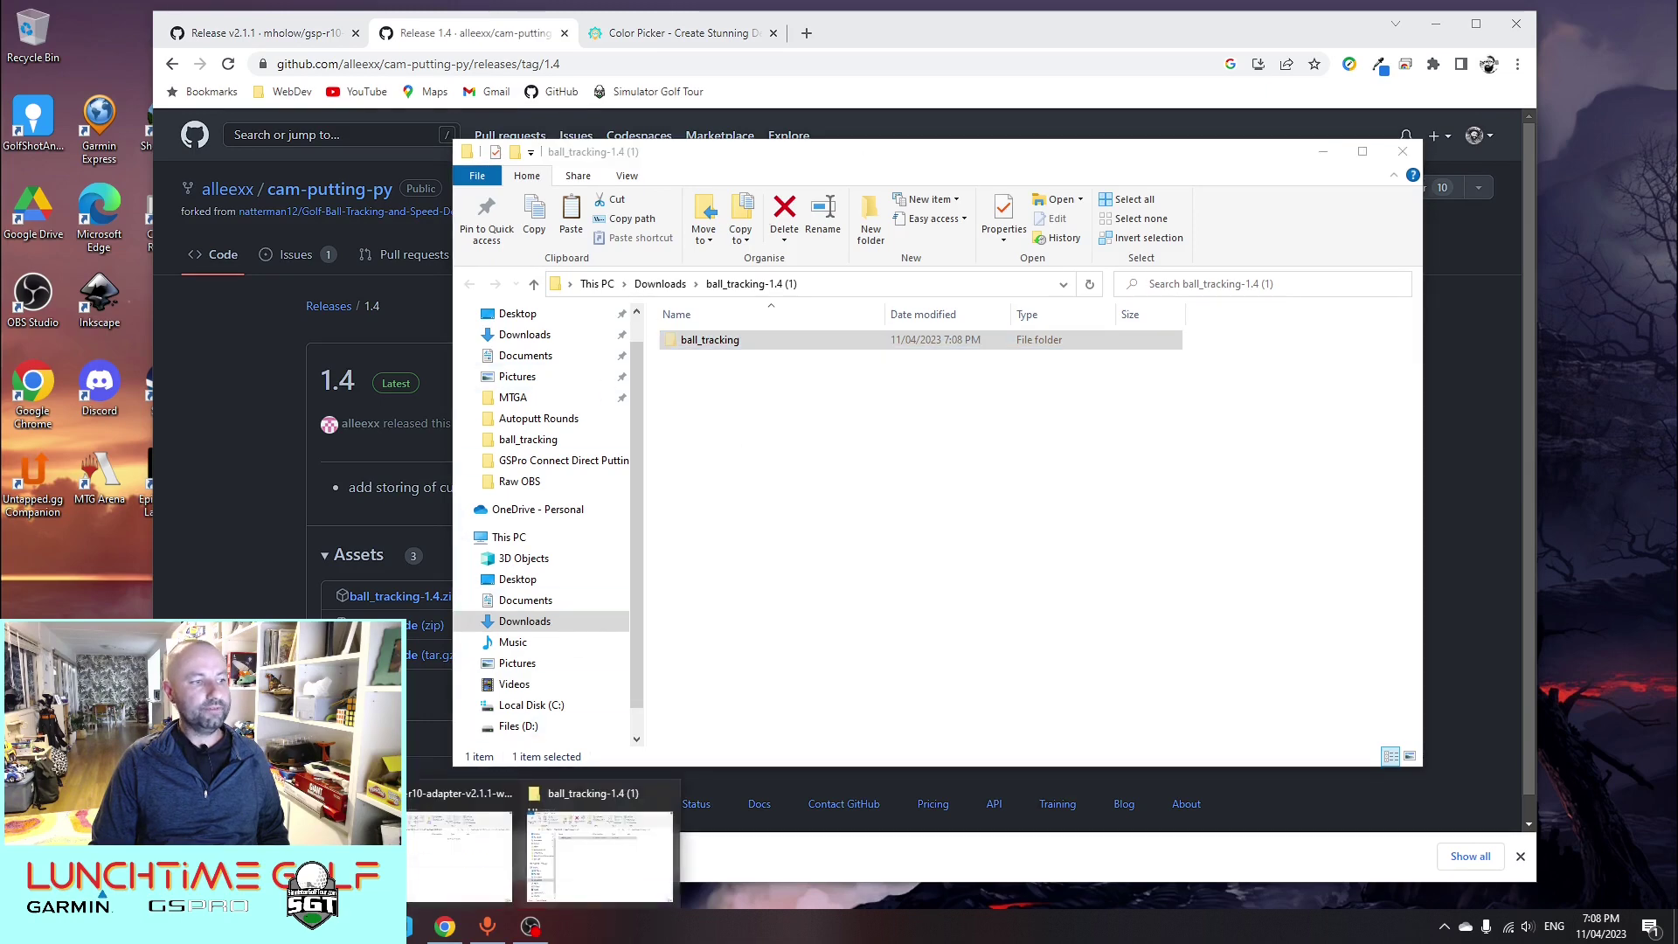
click(459, 855)
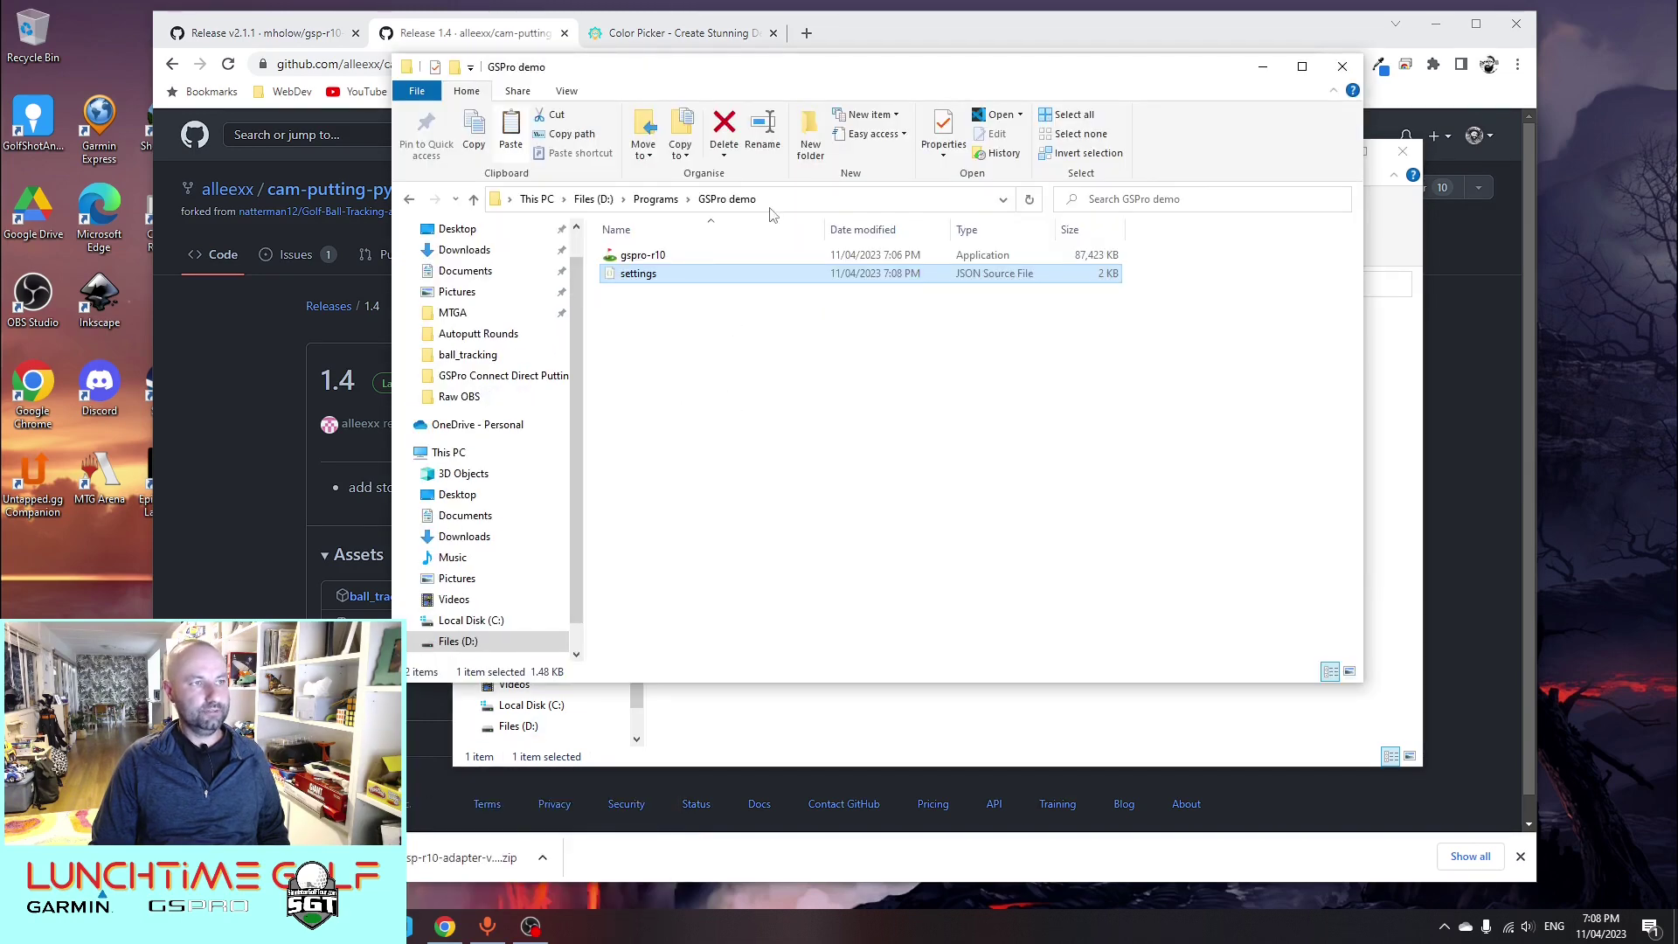
click(654, 341)
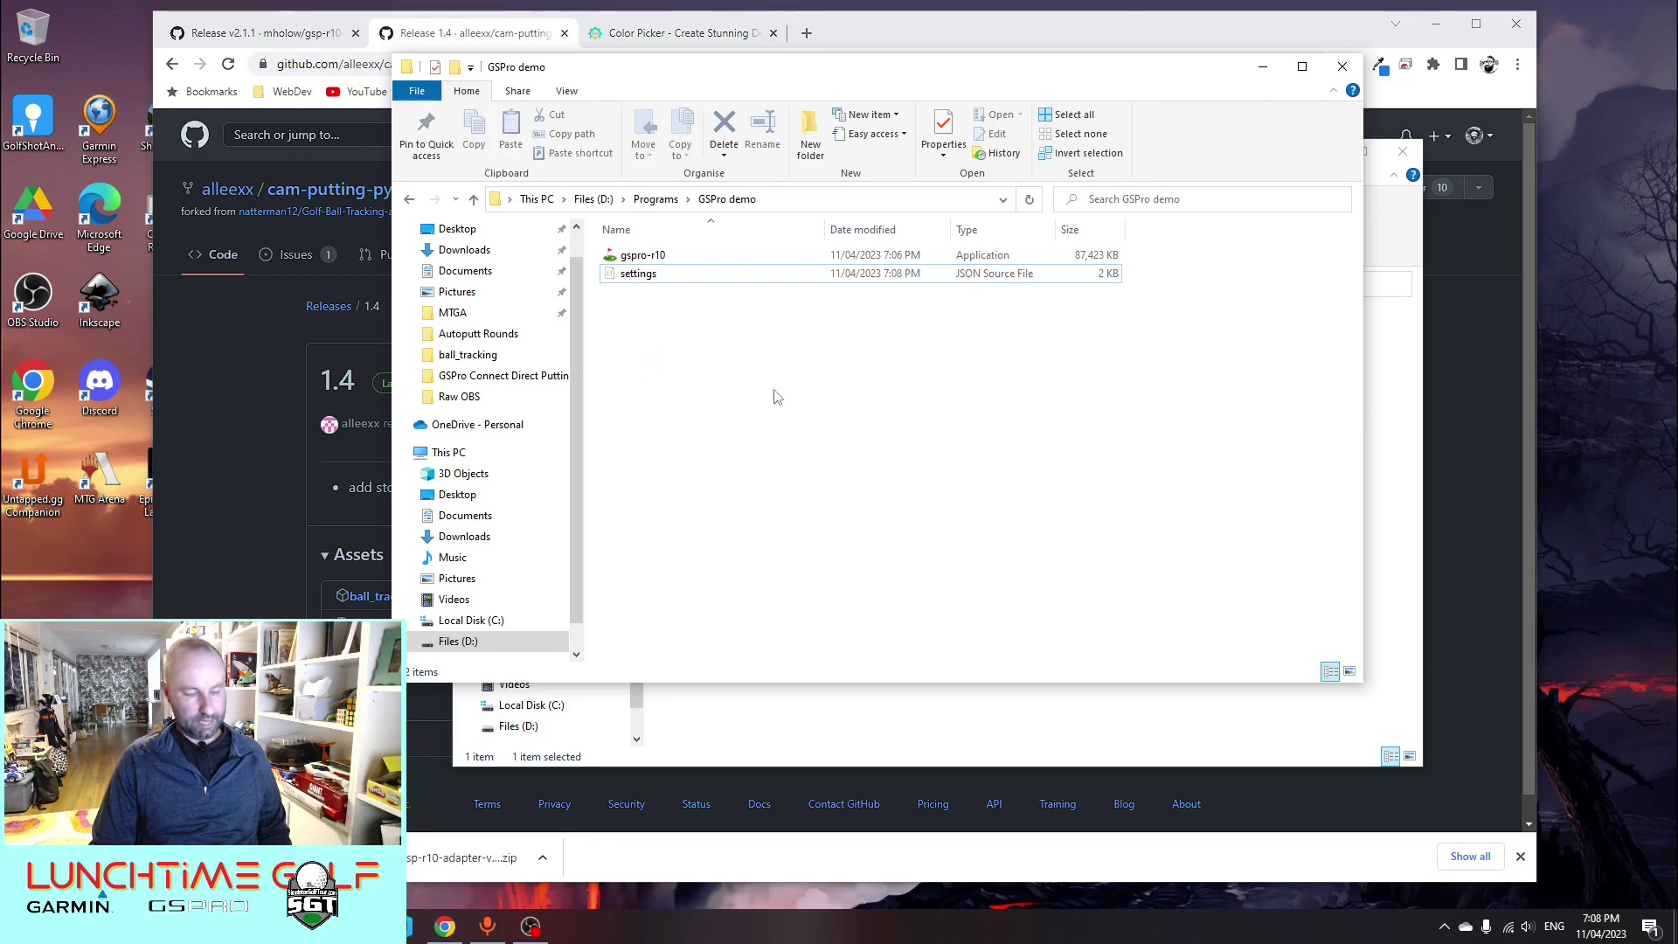
key(ctrl+v)
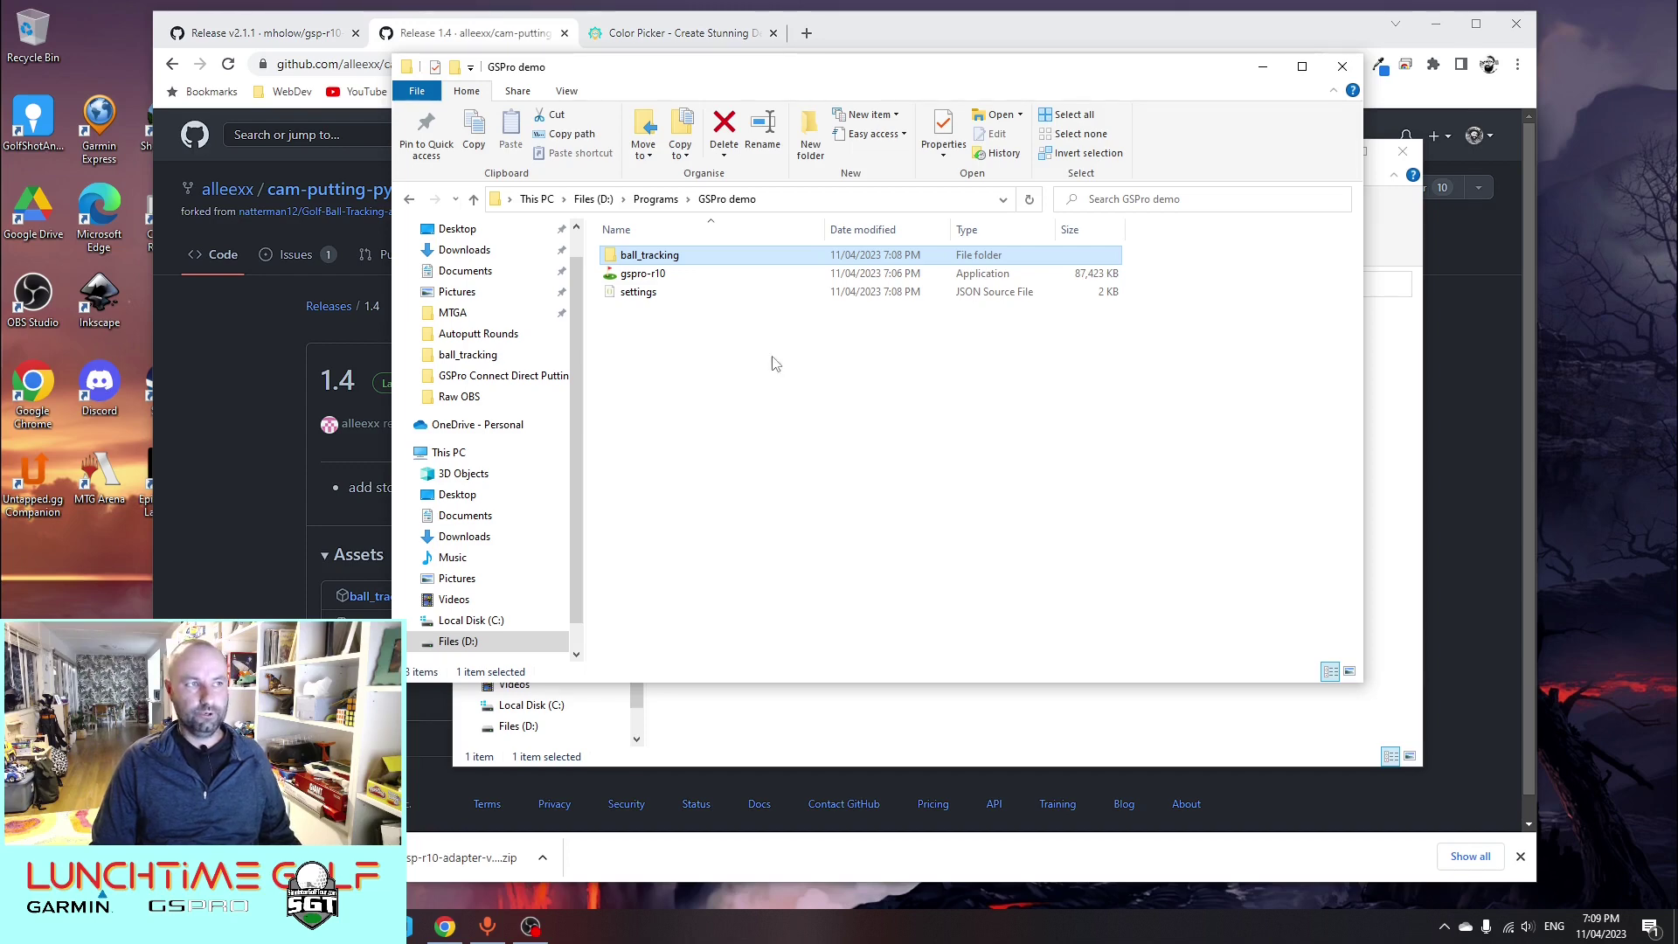
Run the ball_tracking application from the GSPro demo's ball_tracking folder despite the SmartScreen warning, and move the Putting View clear of the console
double_click(666, 261)
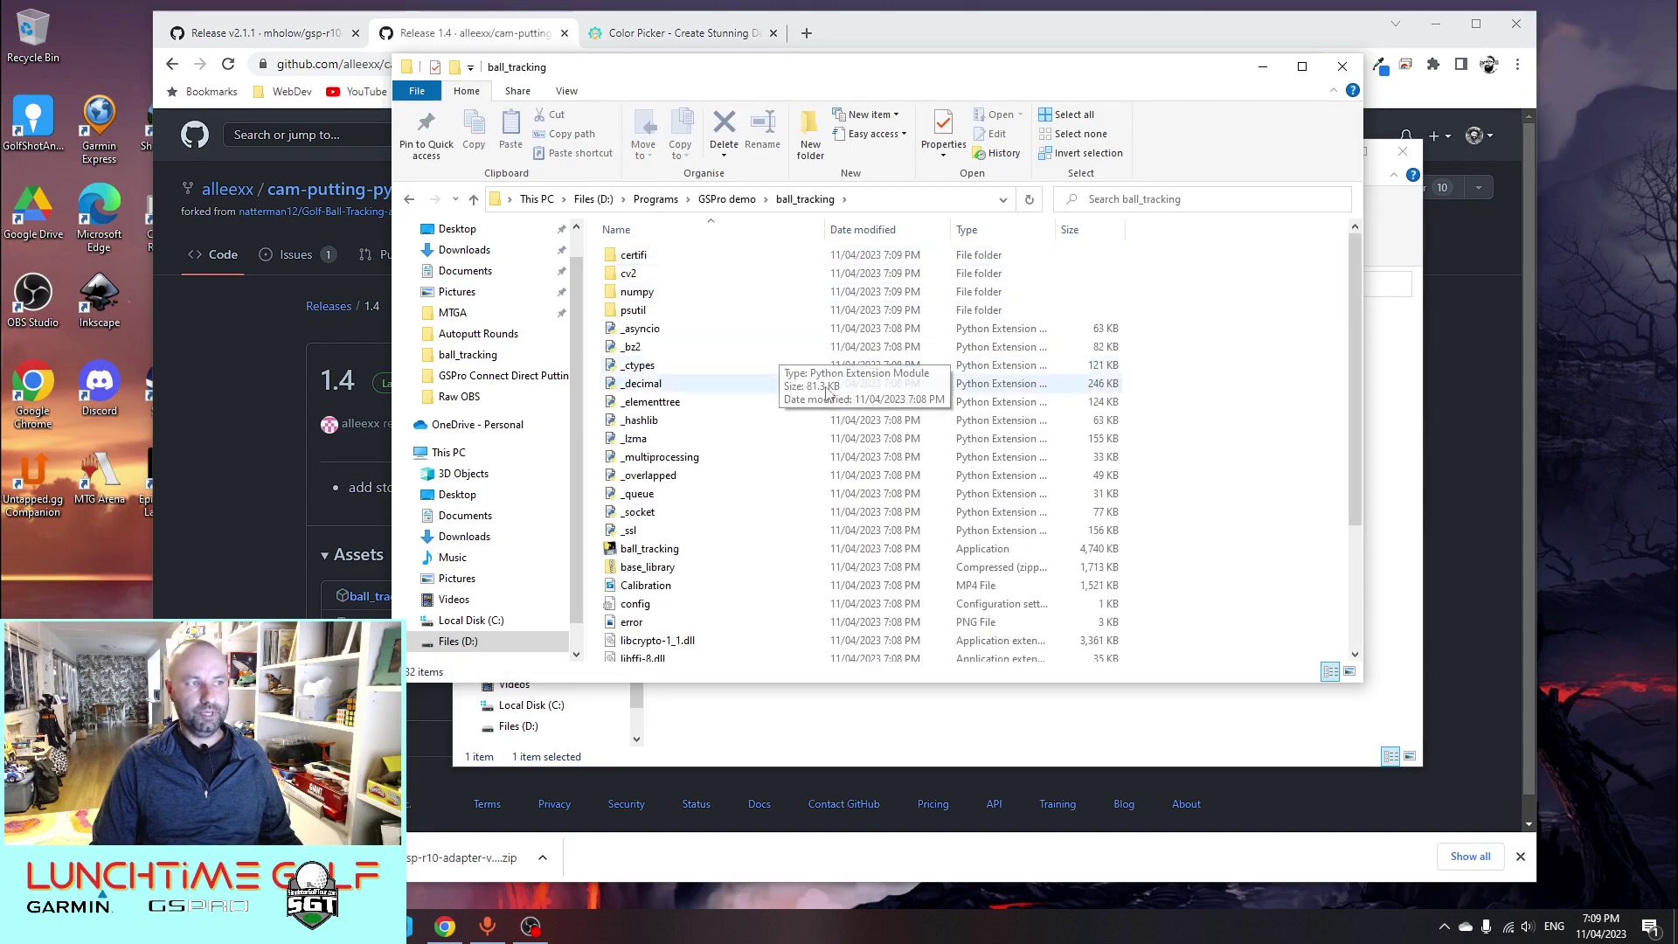
scroll(992, 496, down, 2)
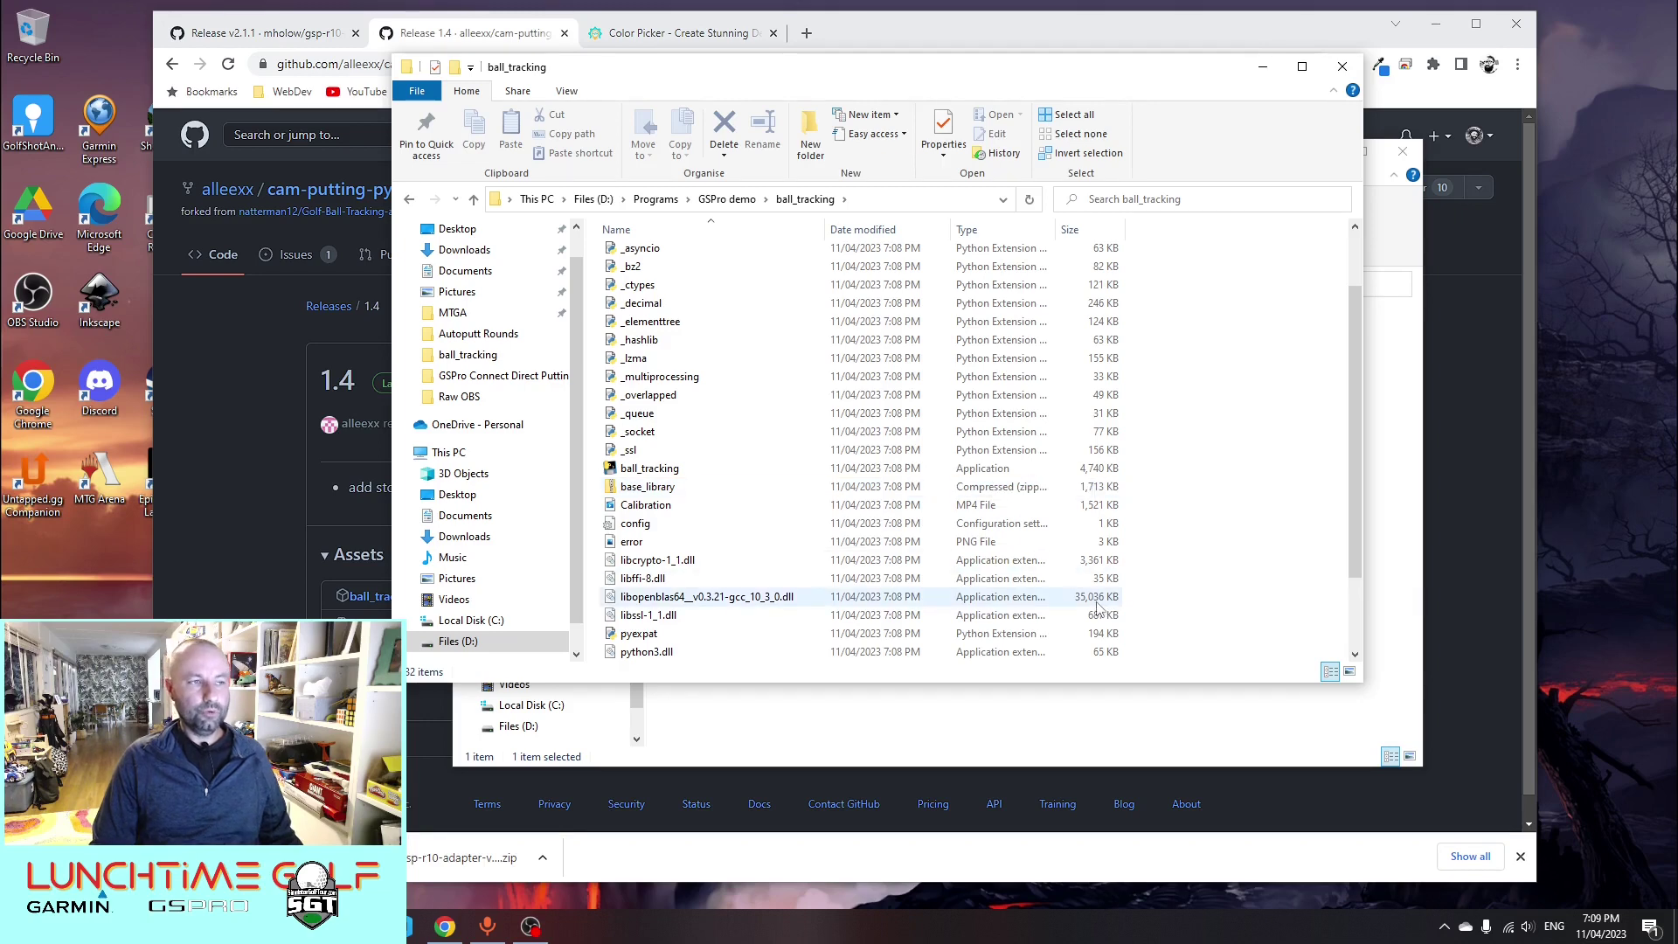
scroll(820, 500, up, 2)
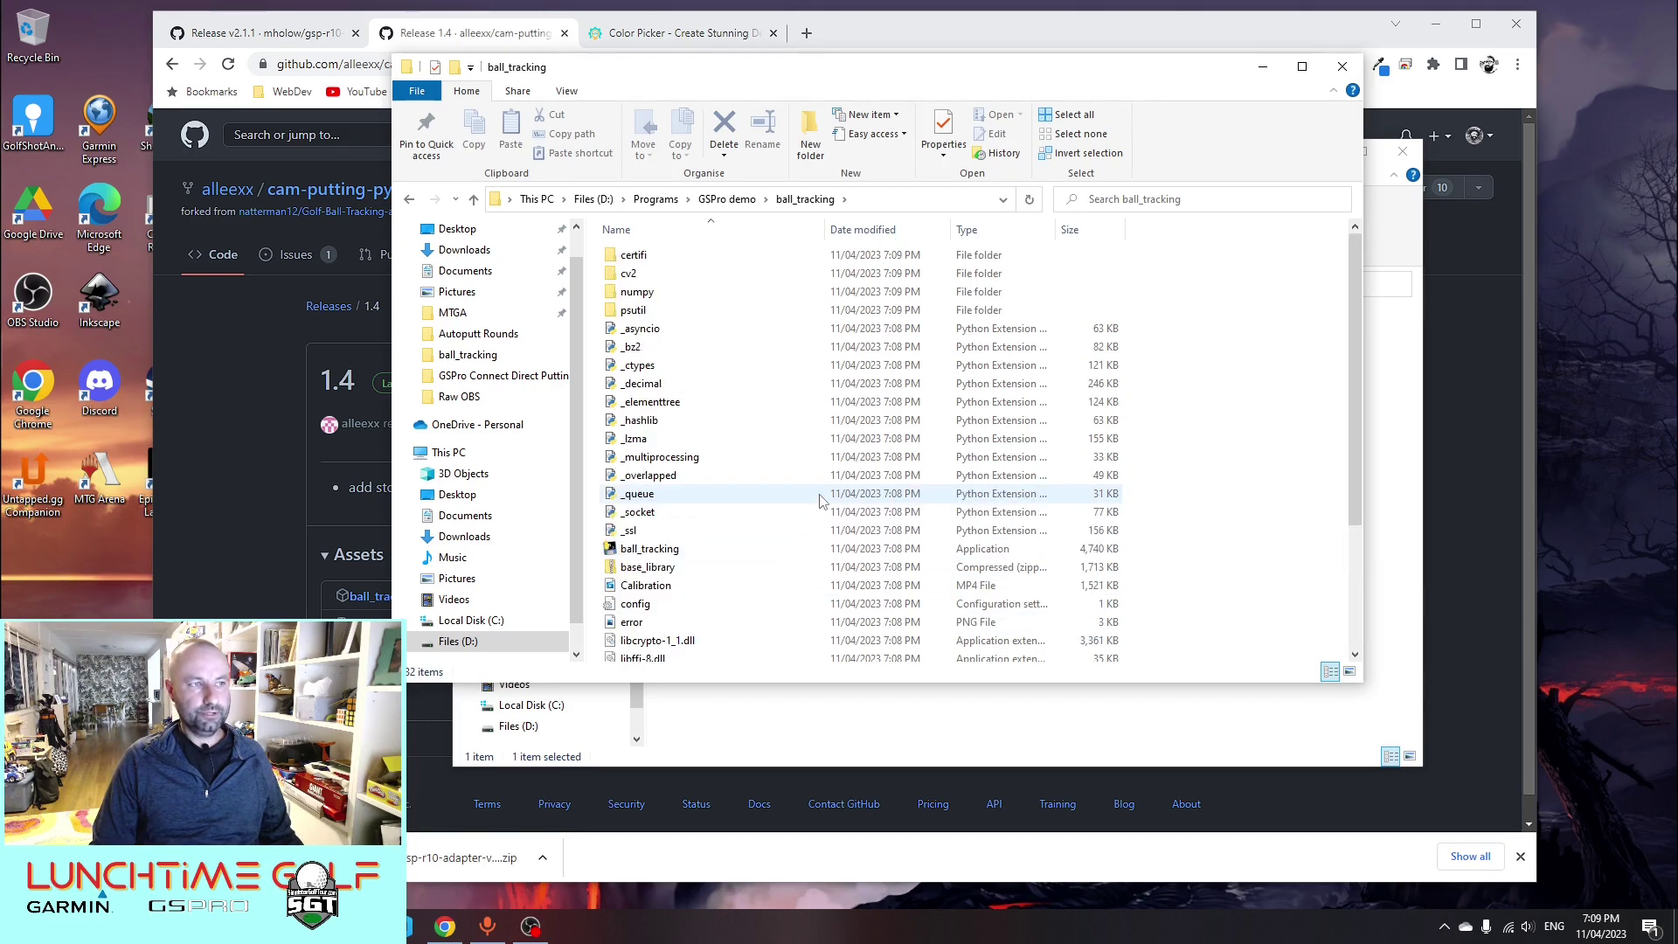
double_click(651, 551)
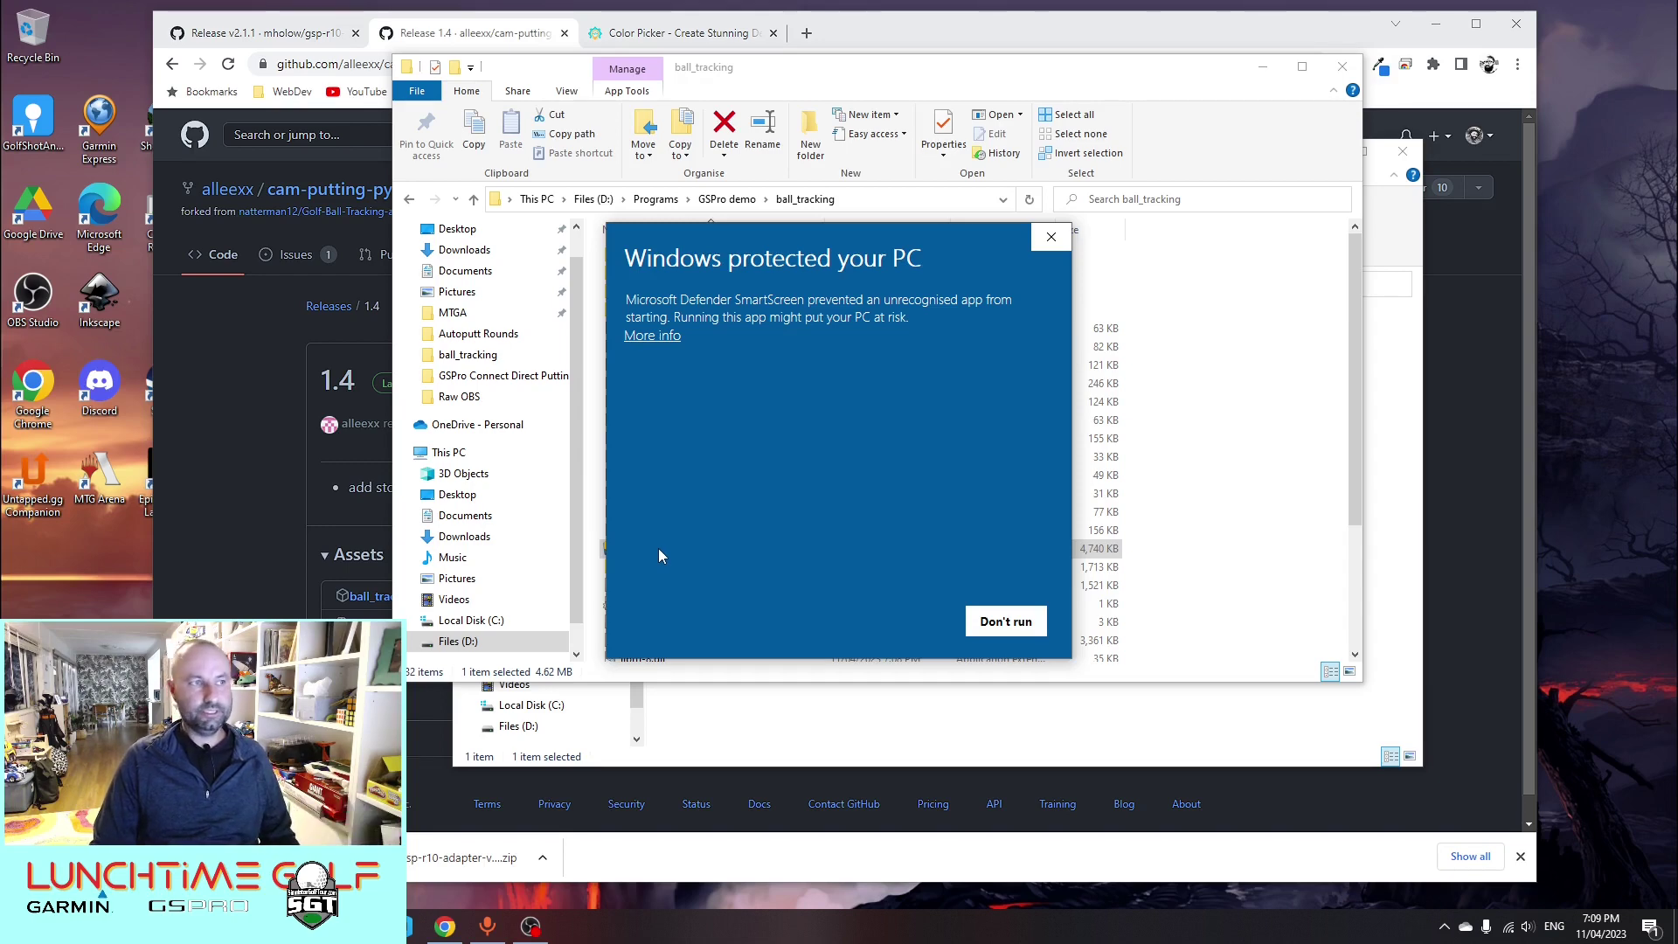
click(660, 339)
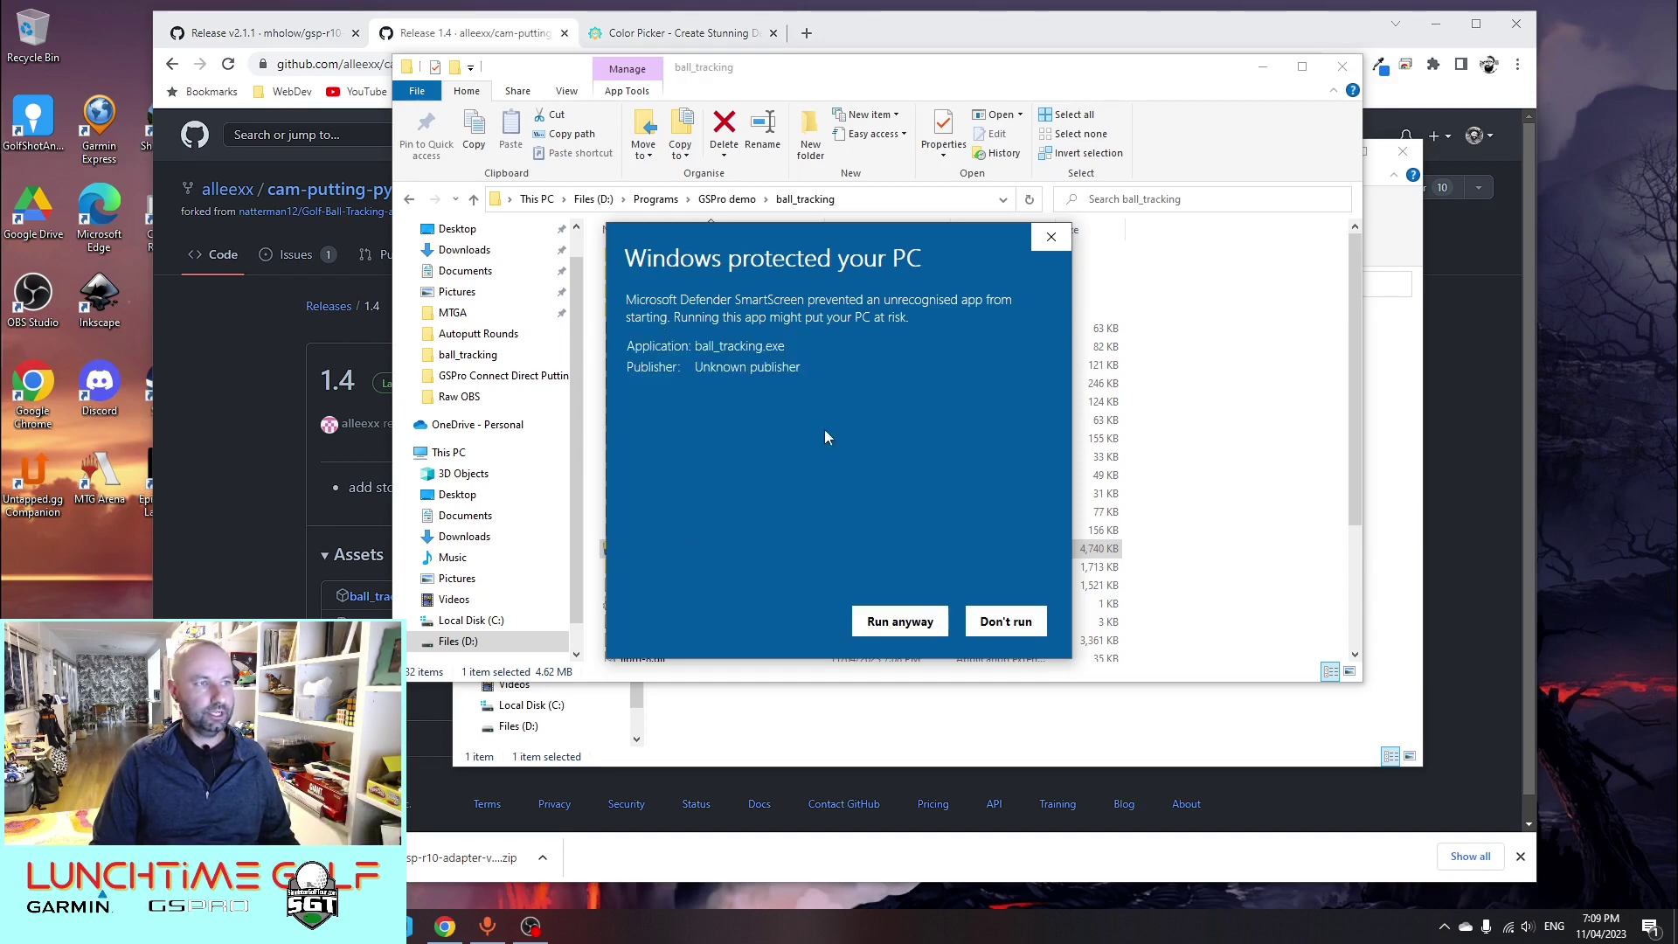
click(900, 622)
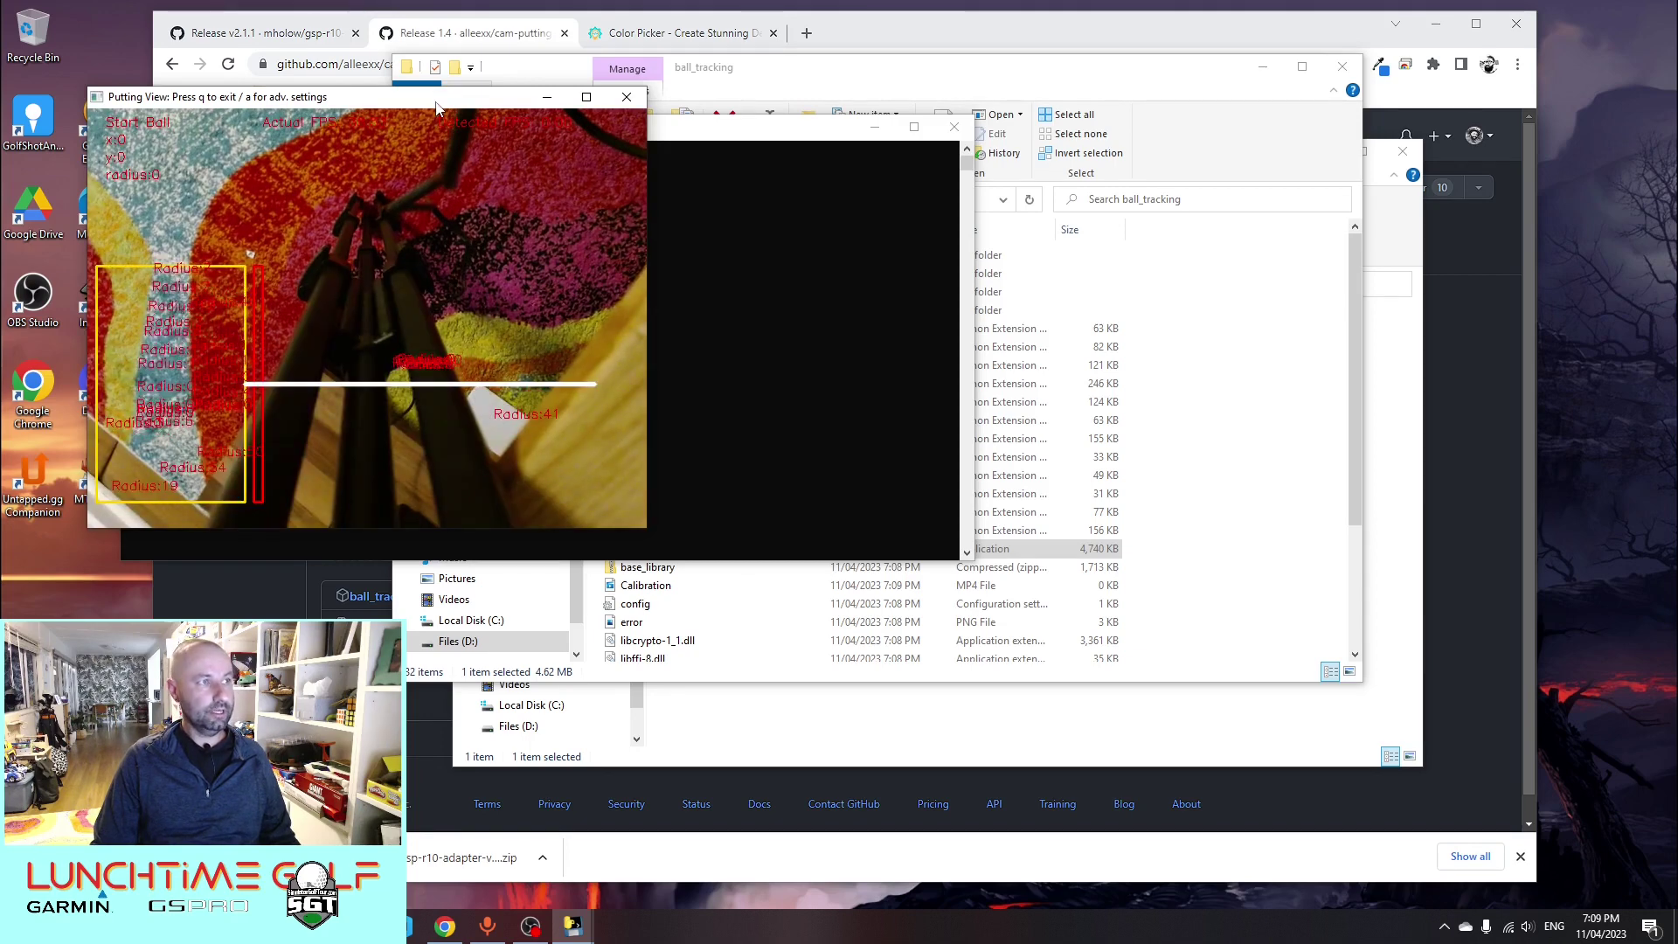
drag(434, 103, 963, 100)
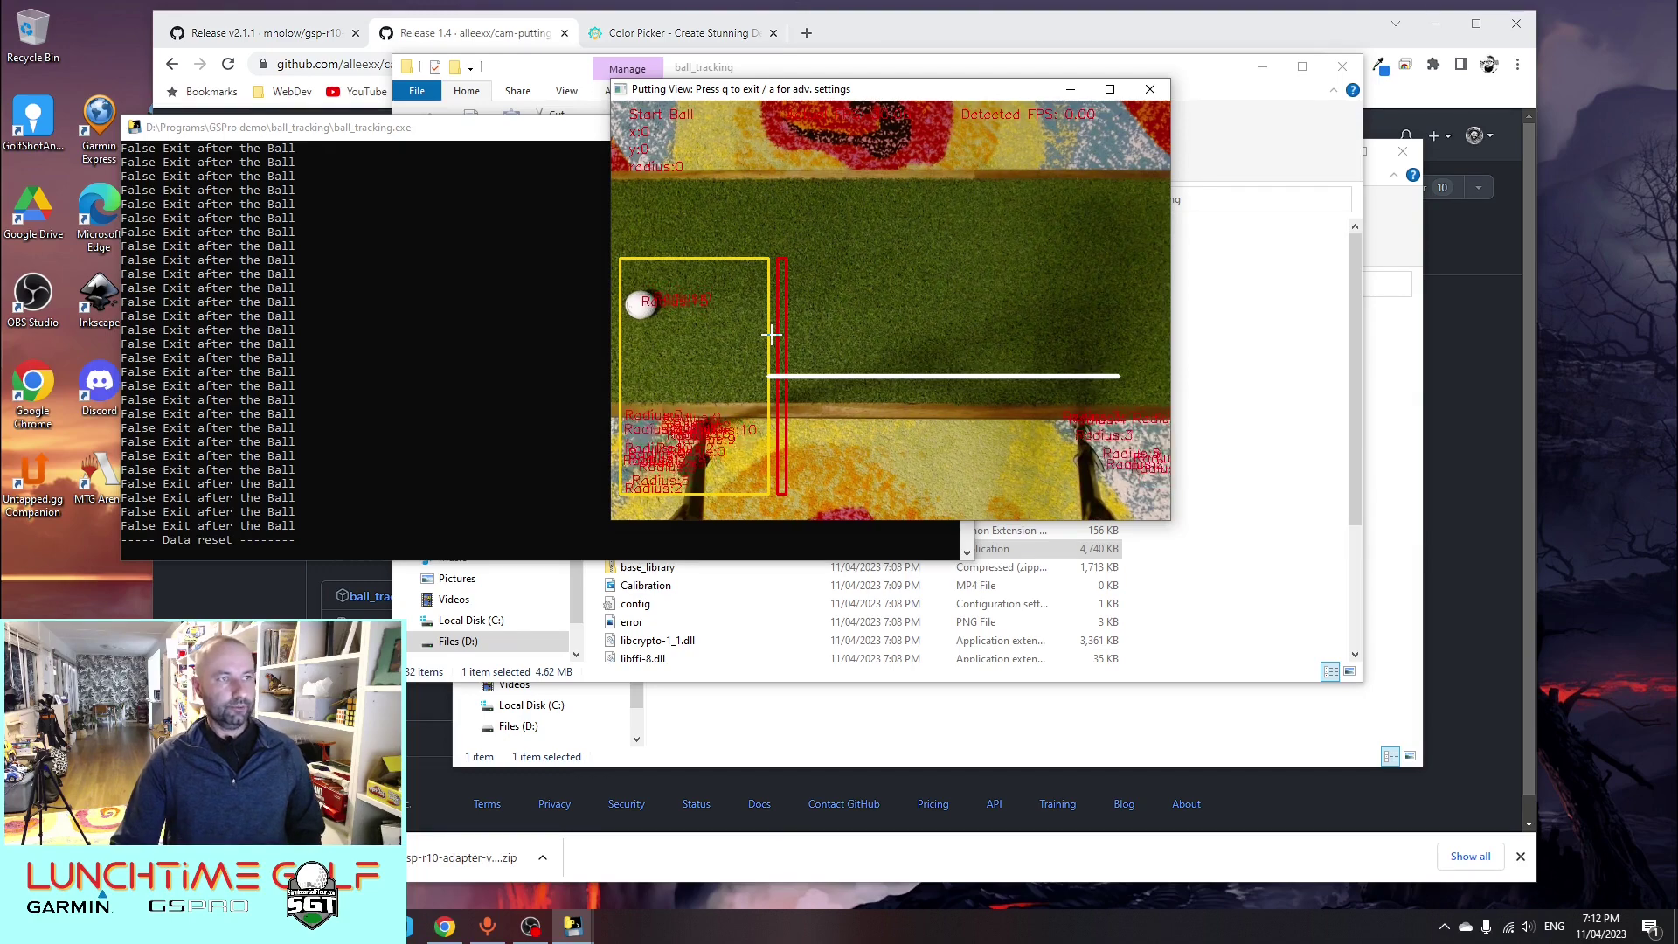
Open the putting view's advanced settings, set X End to 76, and adjust Y Start and Y End to fit the detection zone to the putting mat
key(a)
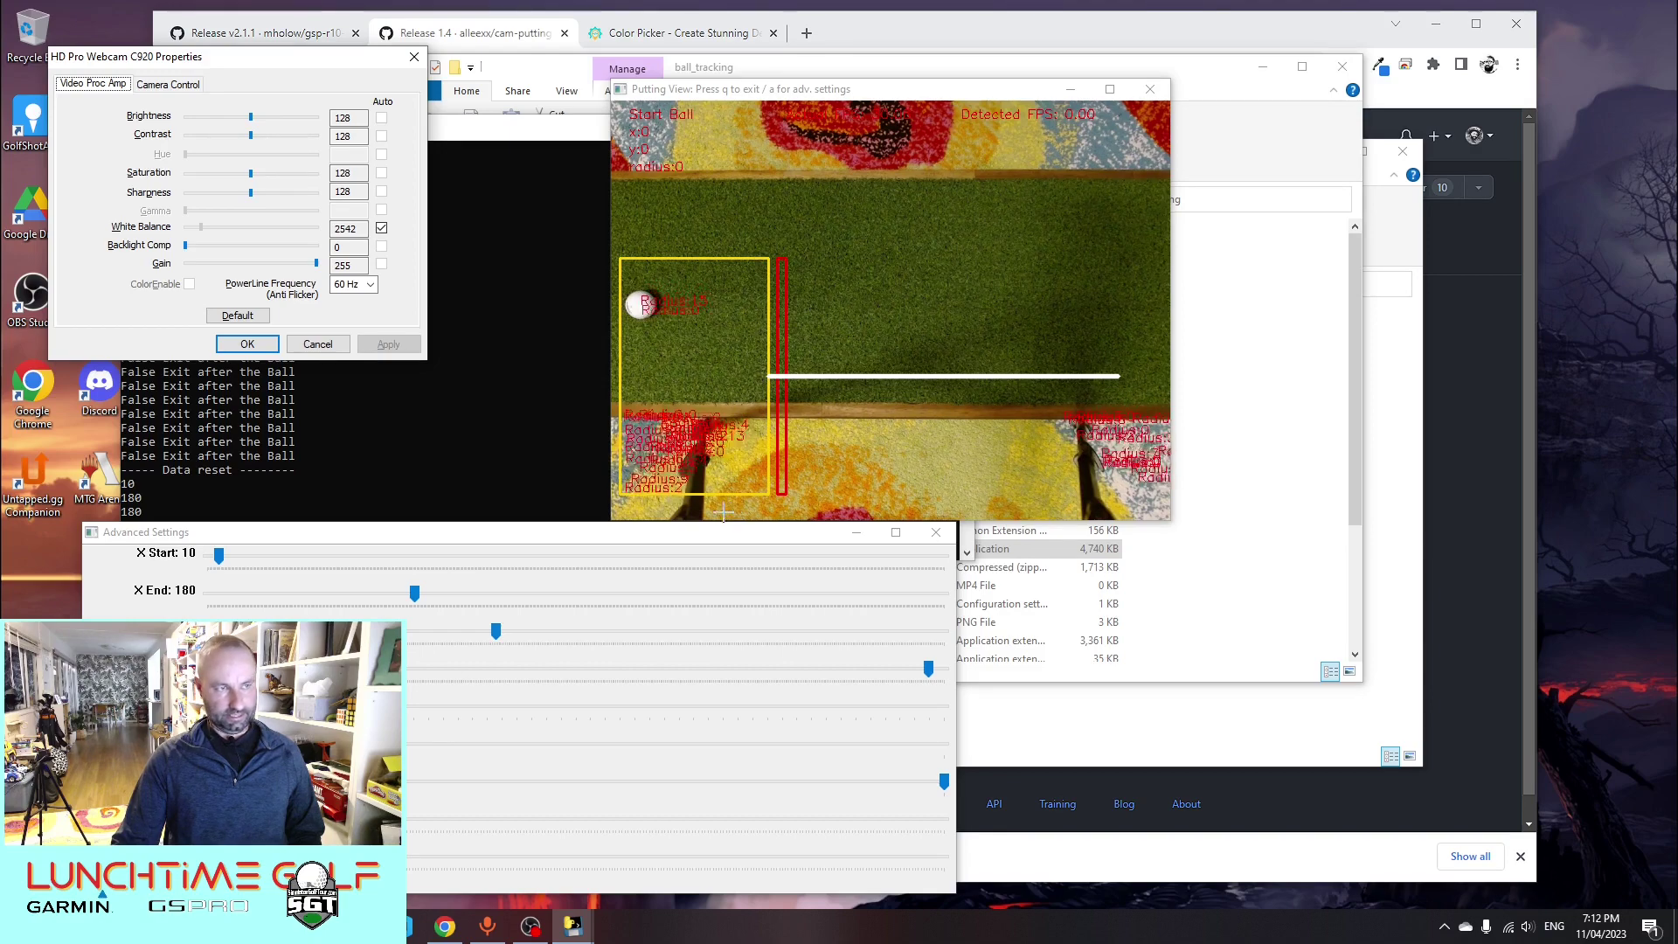
drag(414, 593, 293, 614)
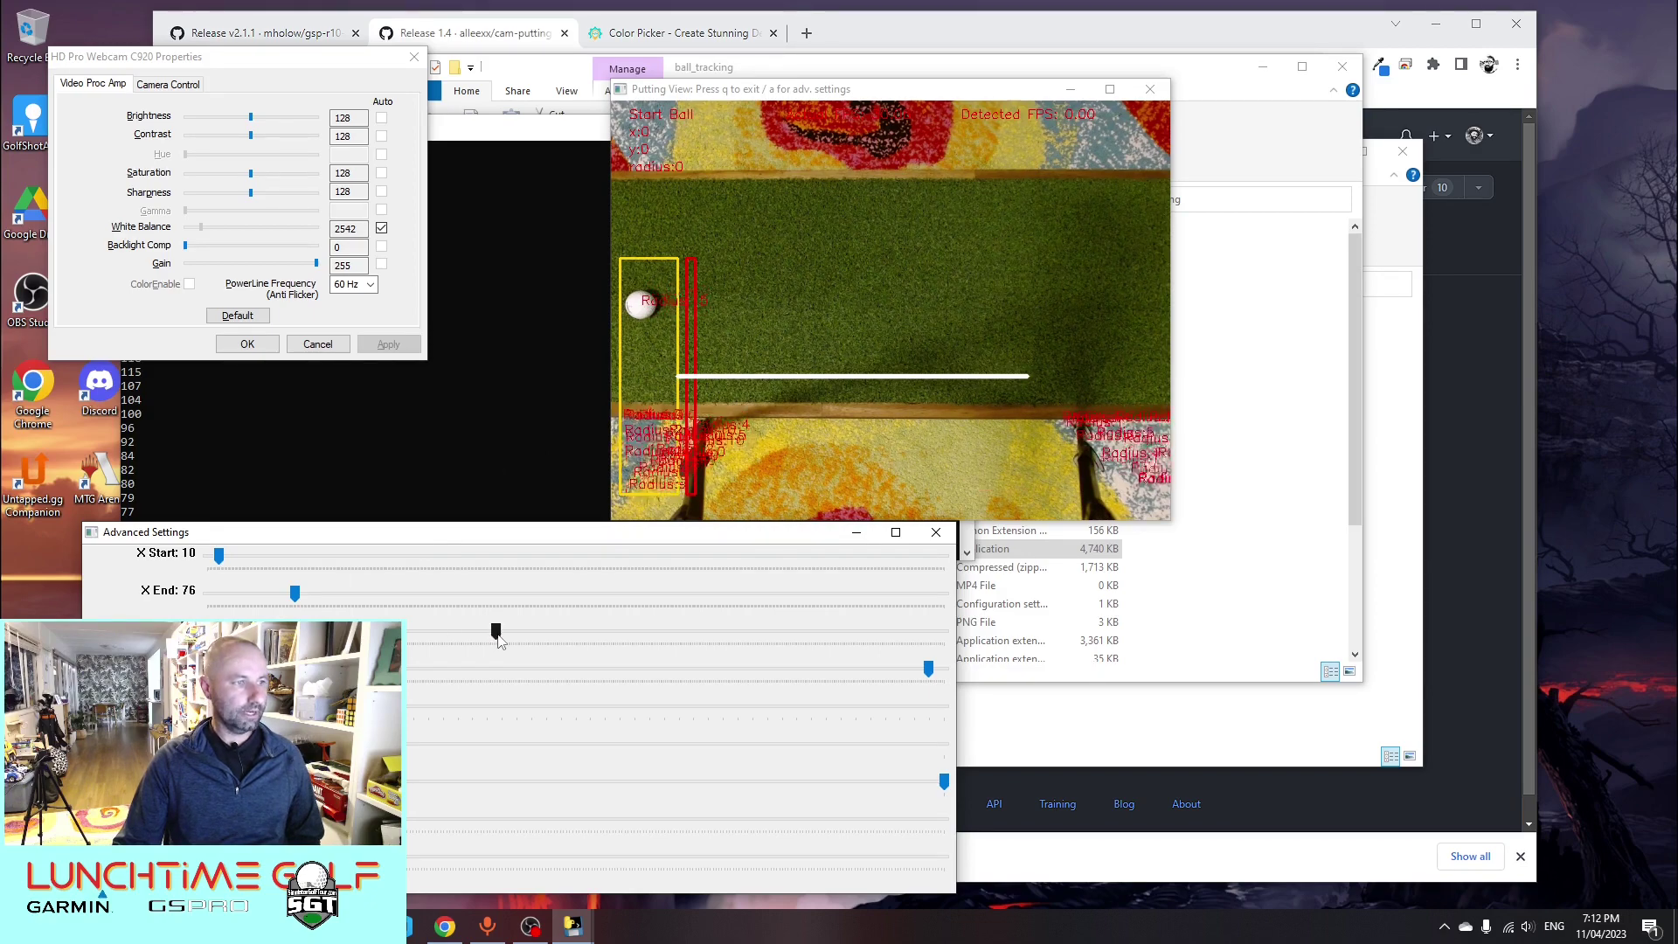
drag(497, 631, 389, 643)
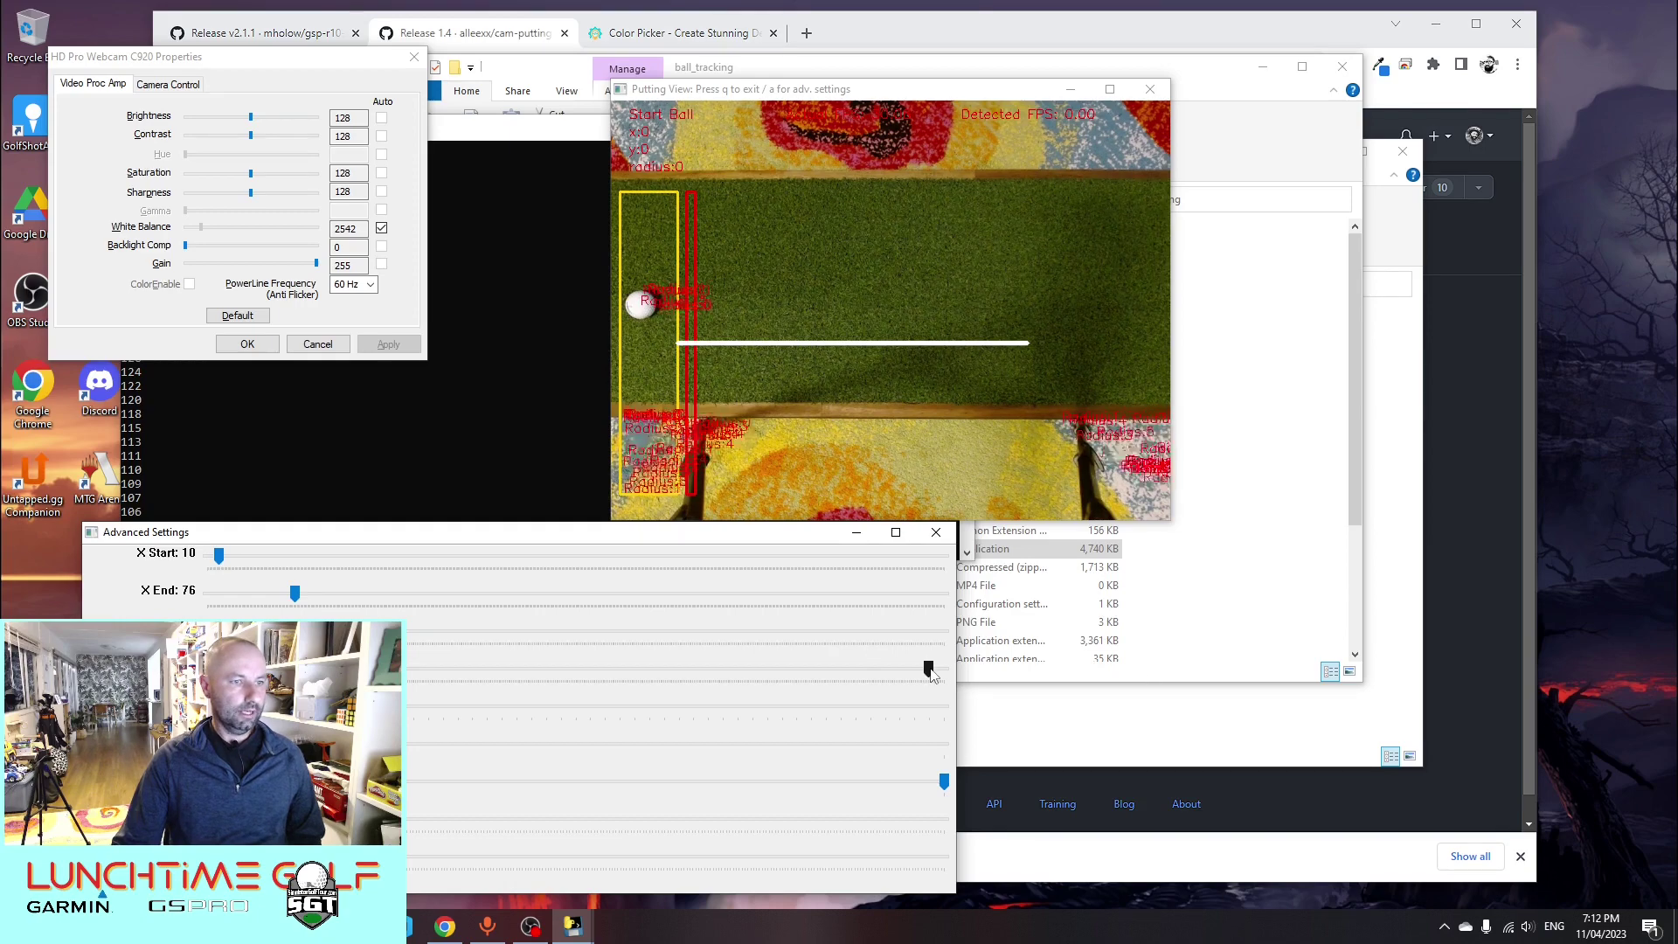
drag(929, 670, 750, 661)
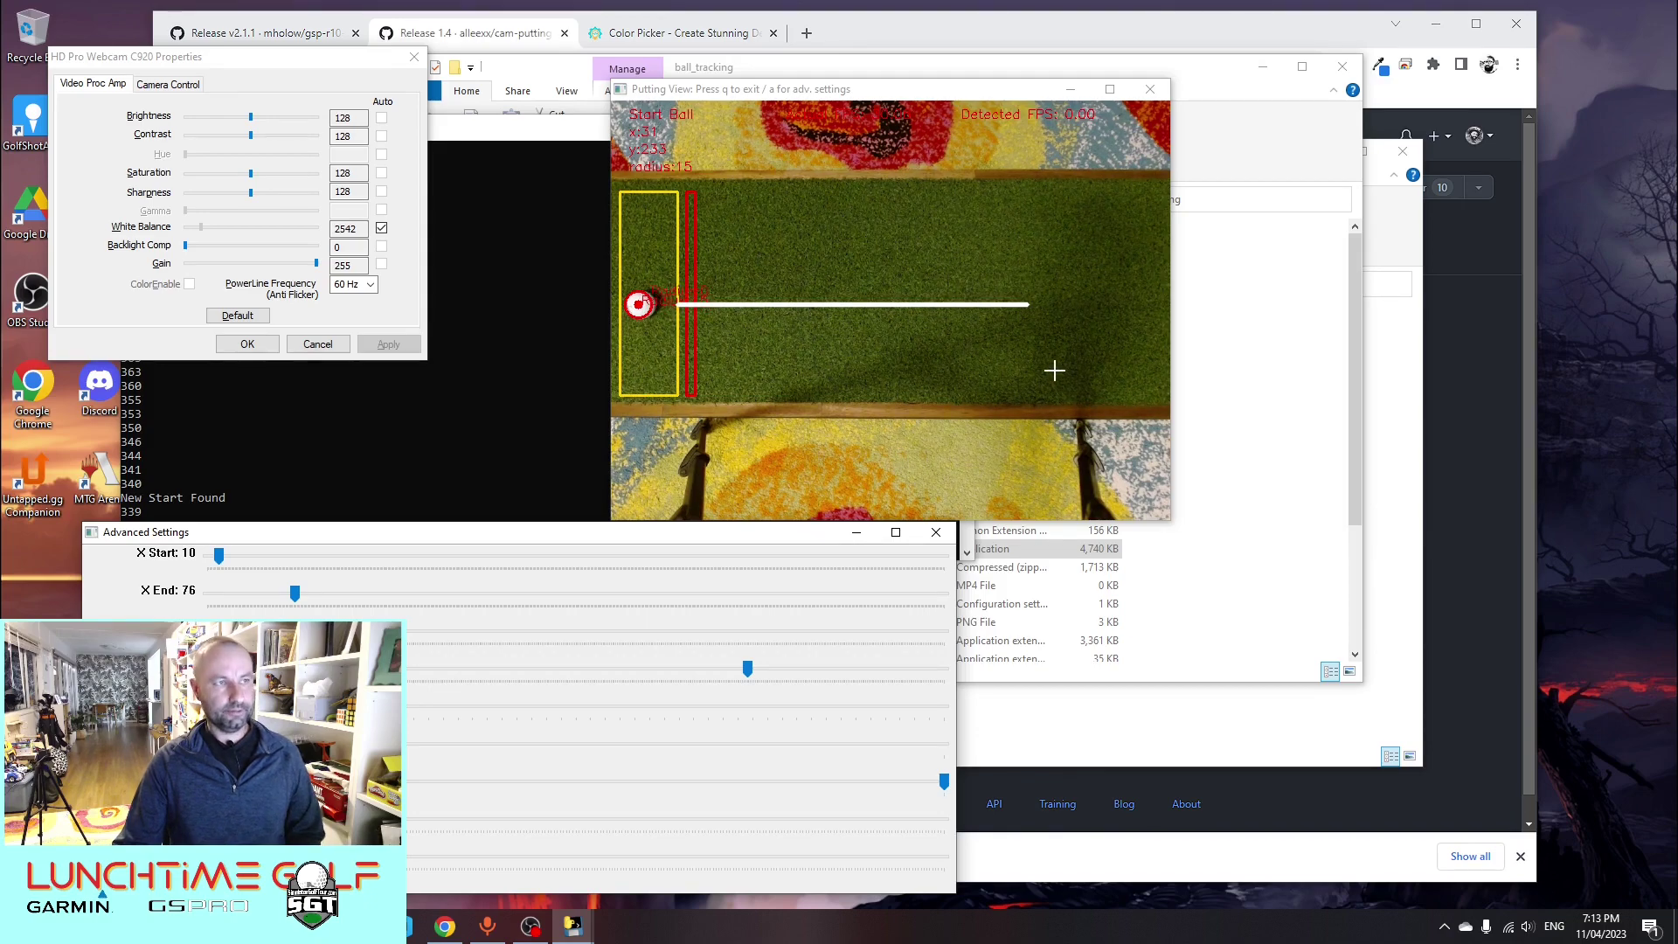
Show the putting debug windows and arrange Original, TrackBars and MaskFrame so the ball mask and colour sliders can be used together
key(d)
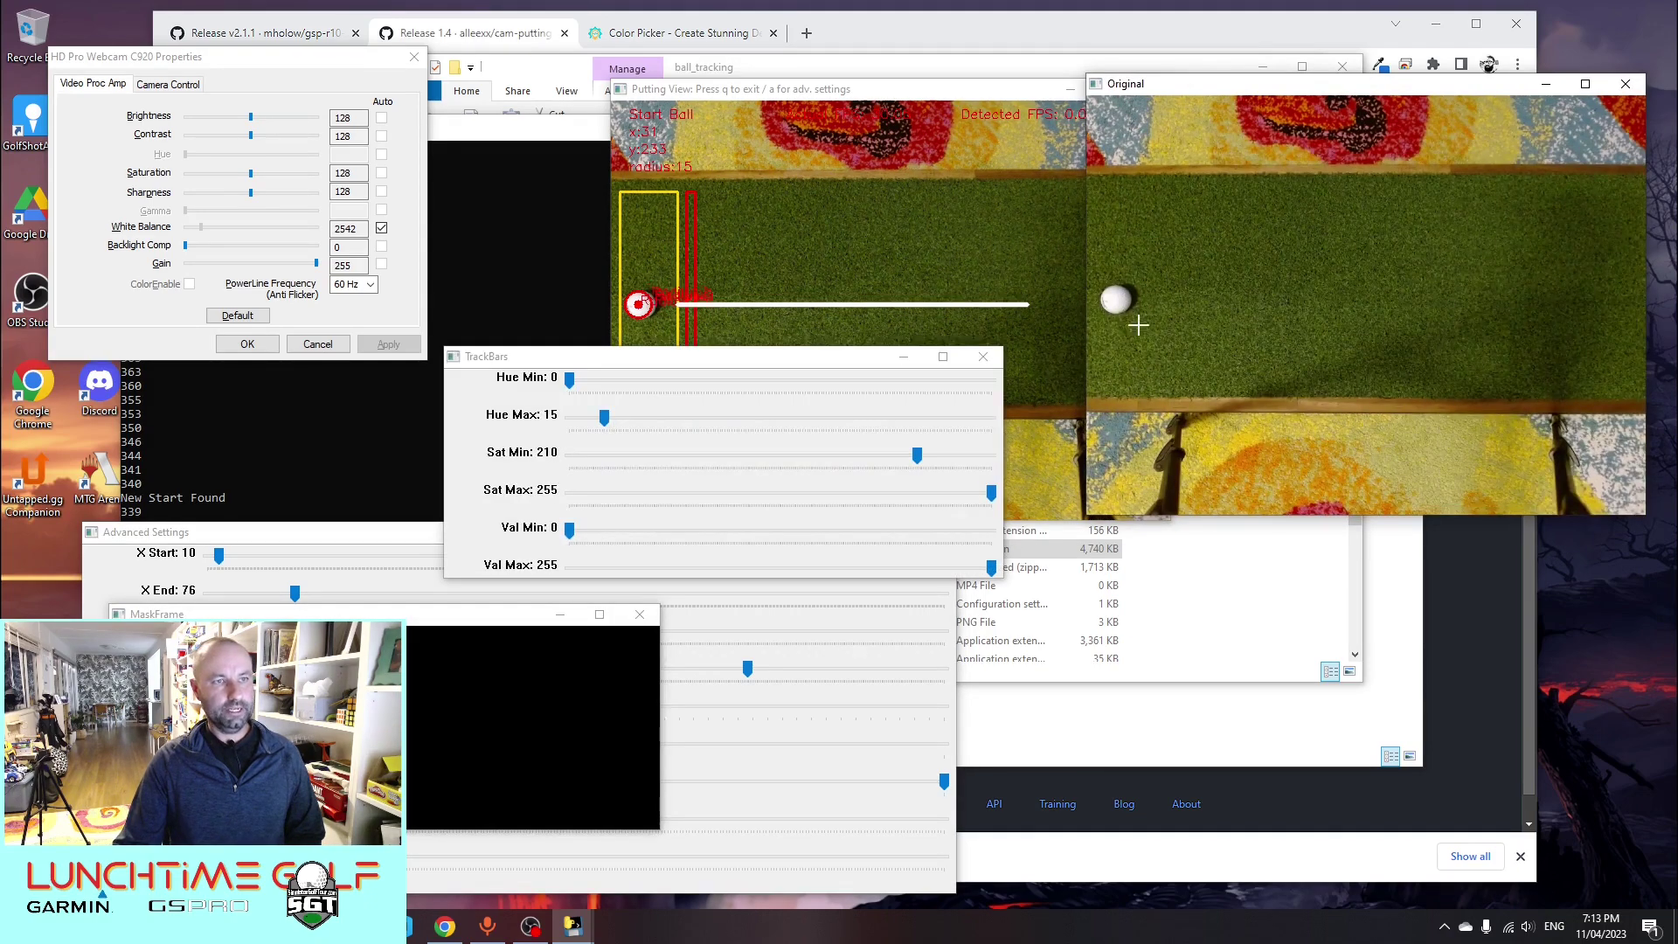
drag(1322, 94, 1302, 442)
drag(686, 355, 319, 288)
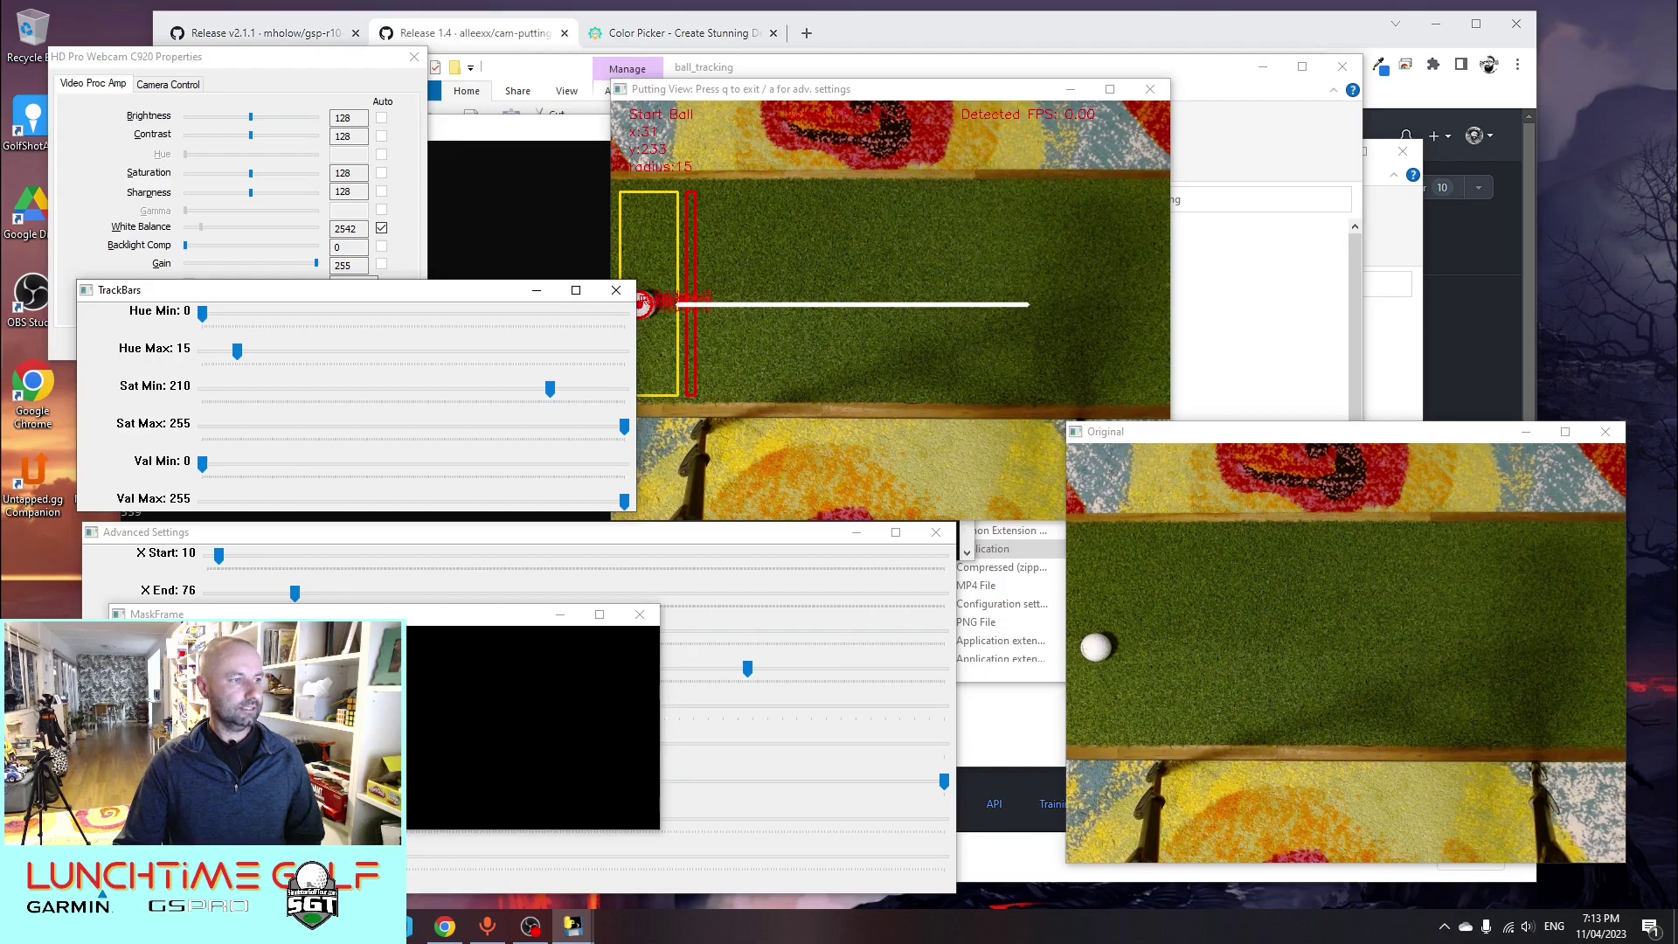
drag(339, 616, 841, 196)
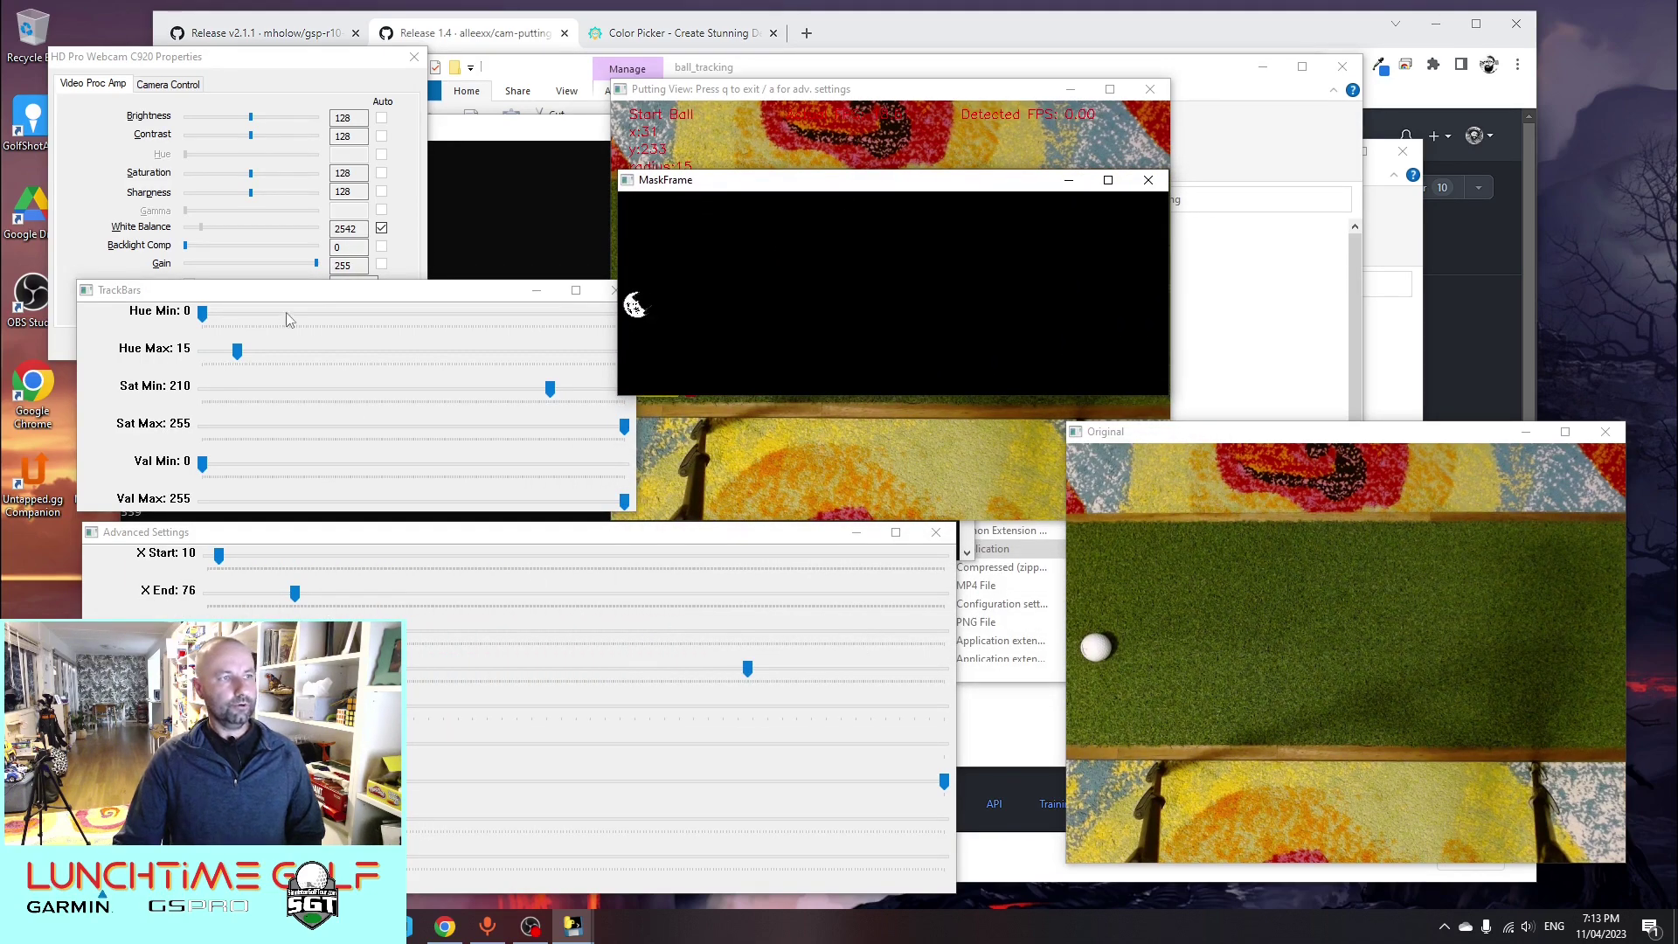
mouse_move(300, 302)
mouse_down()
mouse_move(301, 484)
mouse_move(317, 483)
mouse_up()
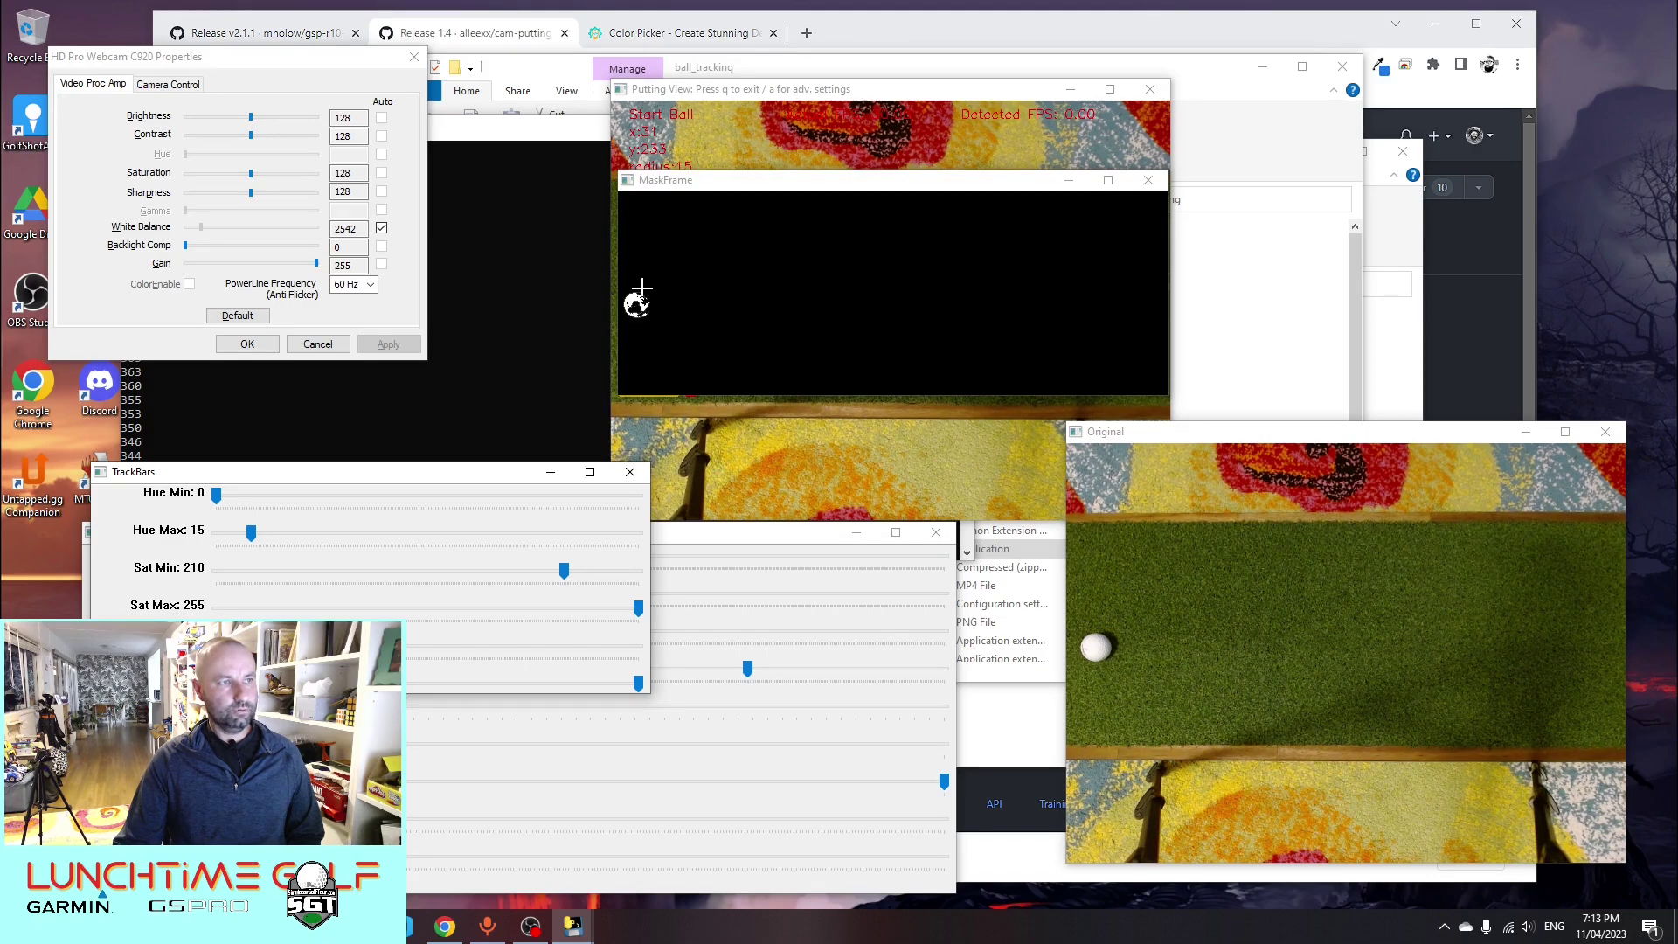
Try different values on the last slider of the advanced settings while watching the ball mask
click(750, 537)
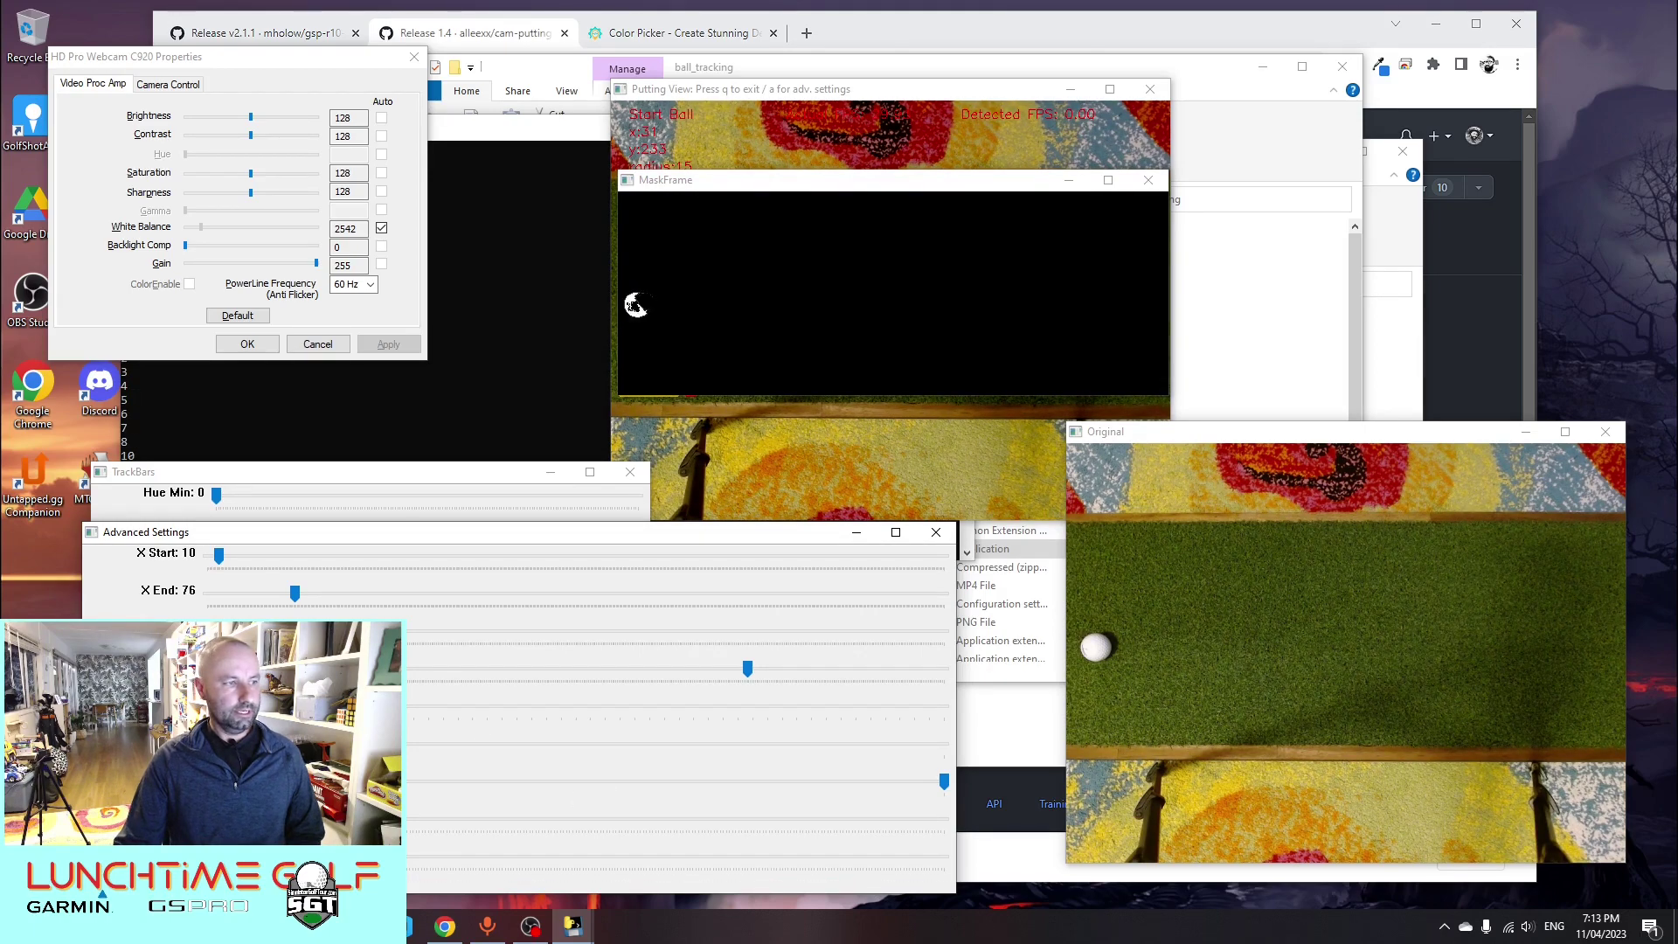
drag(210, 856, 385, 856)
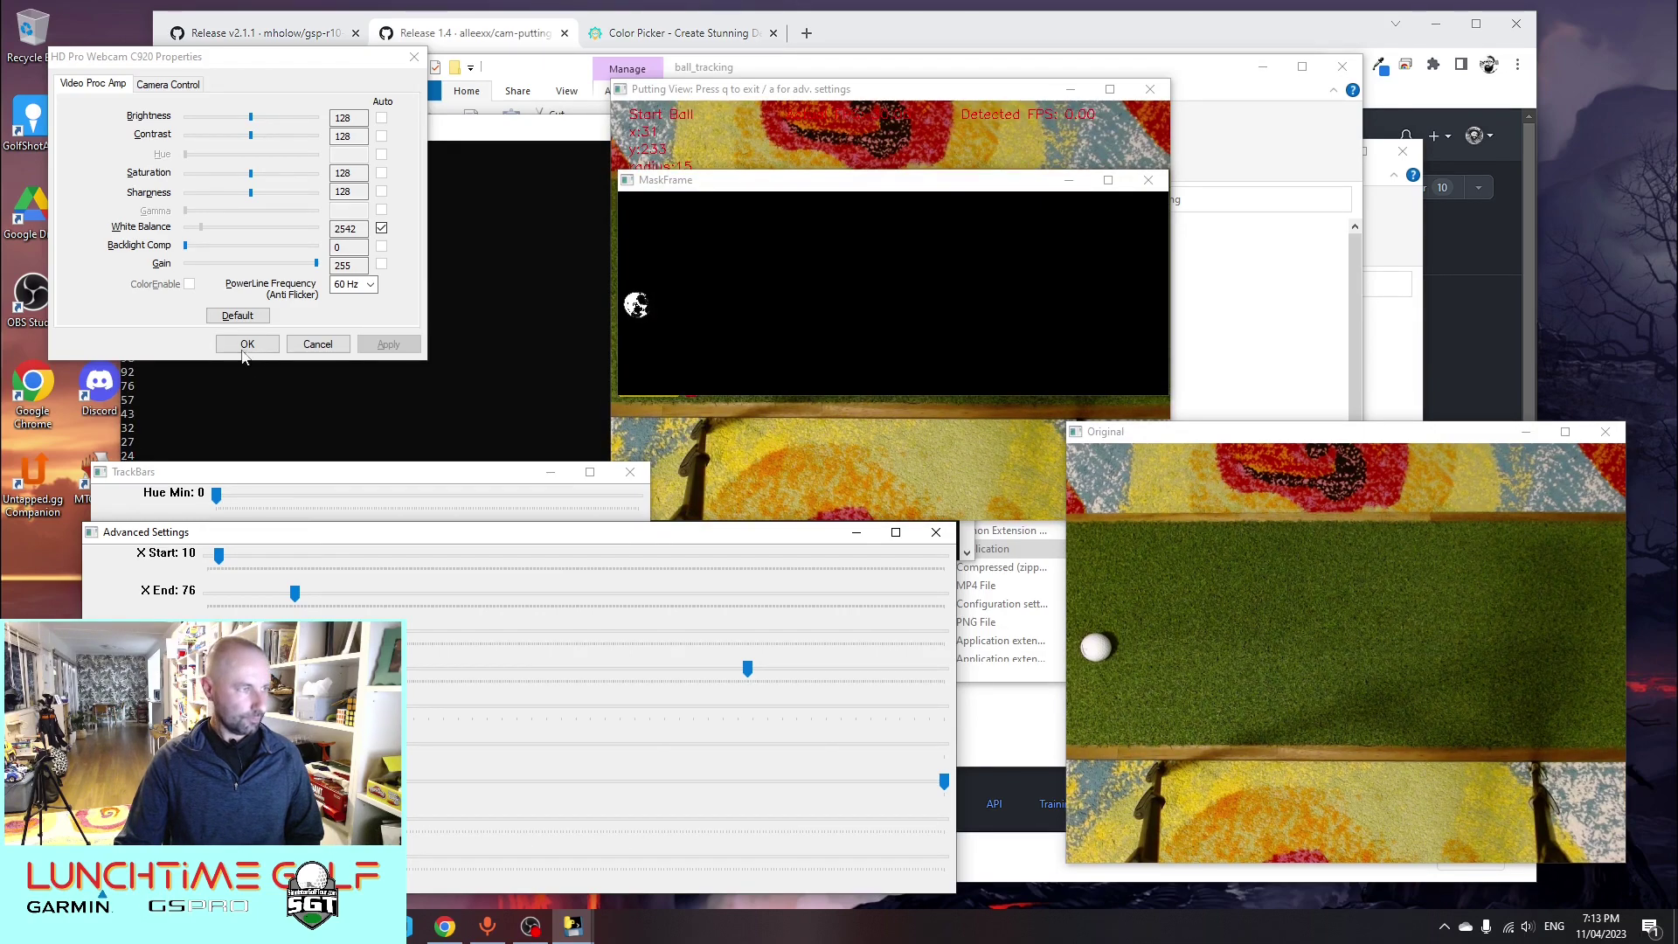
Turn off the webcam's automatic white balance and lower the white balance to 2000
click(381, 228)
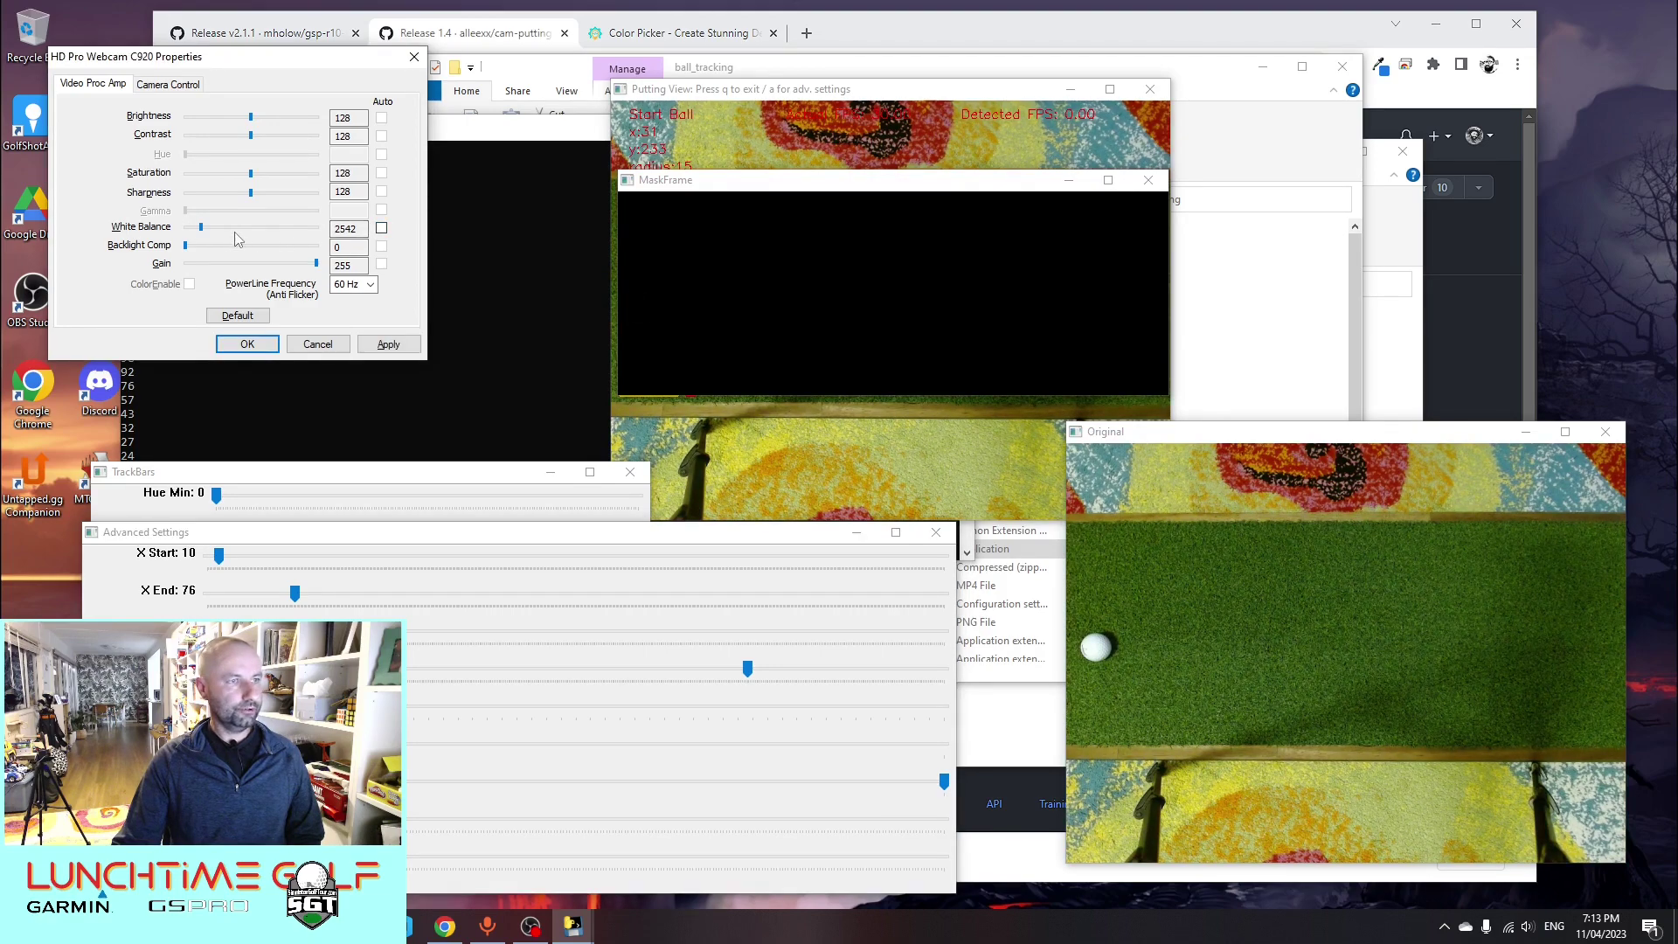
click(186, 228)
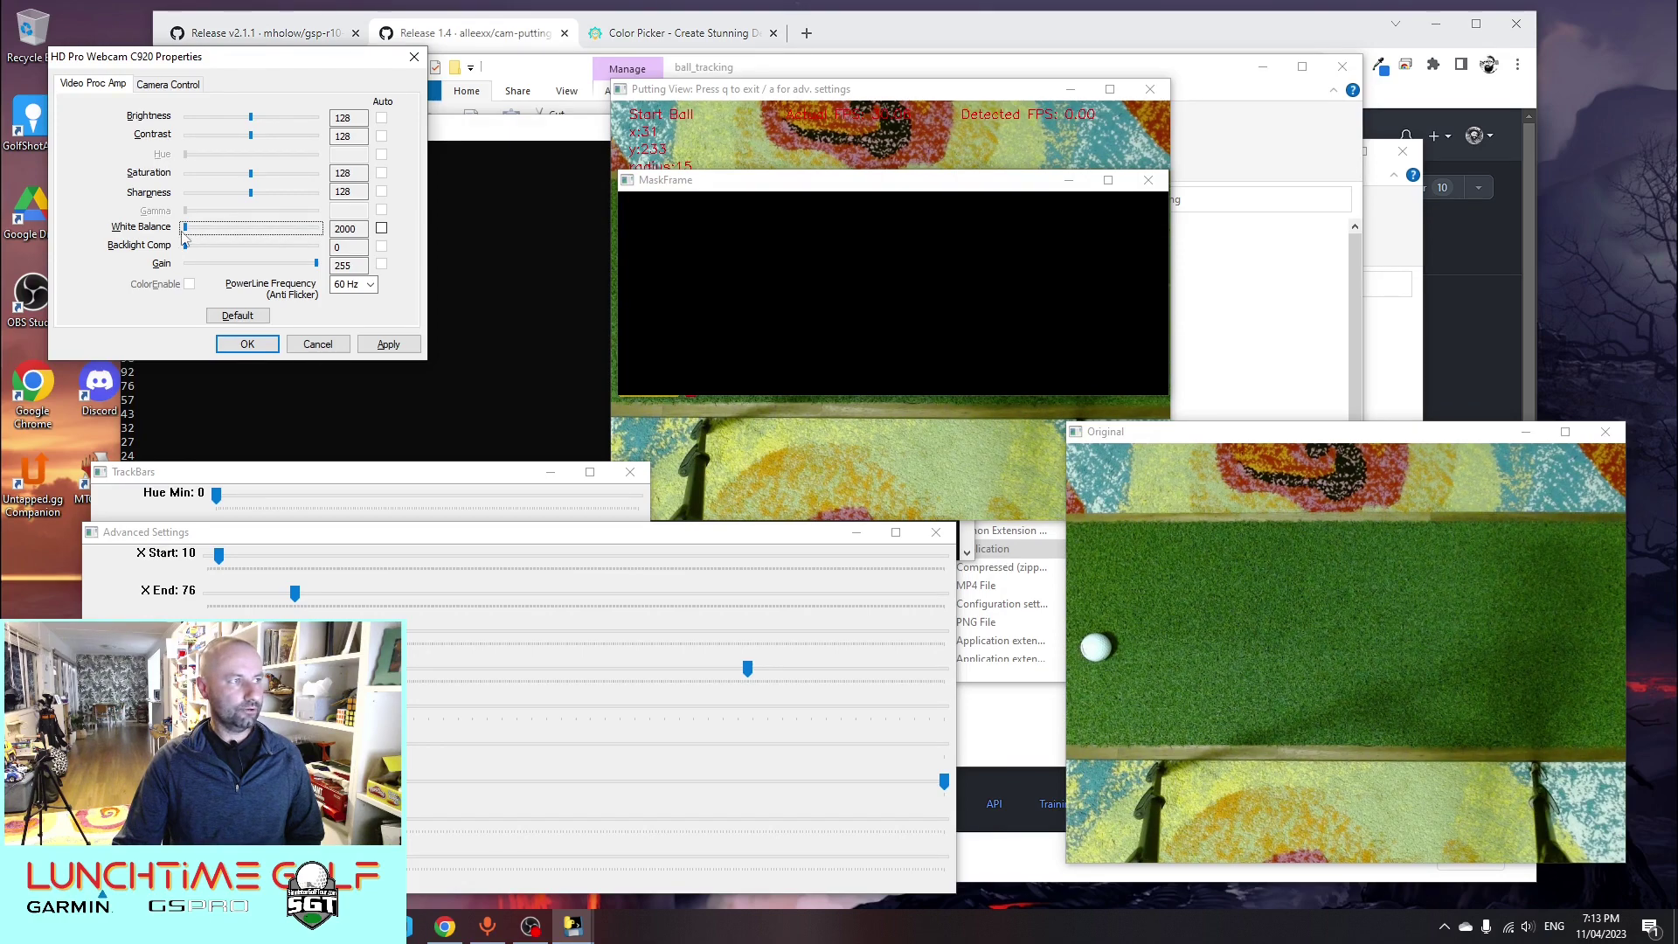
Set the webcam's white balance to 3830 and bring the putting view forward for a test putt
drag(186, 233, 238, 233)
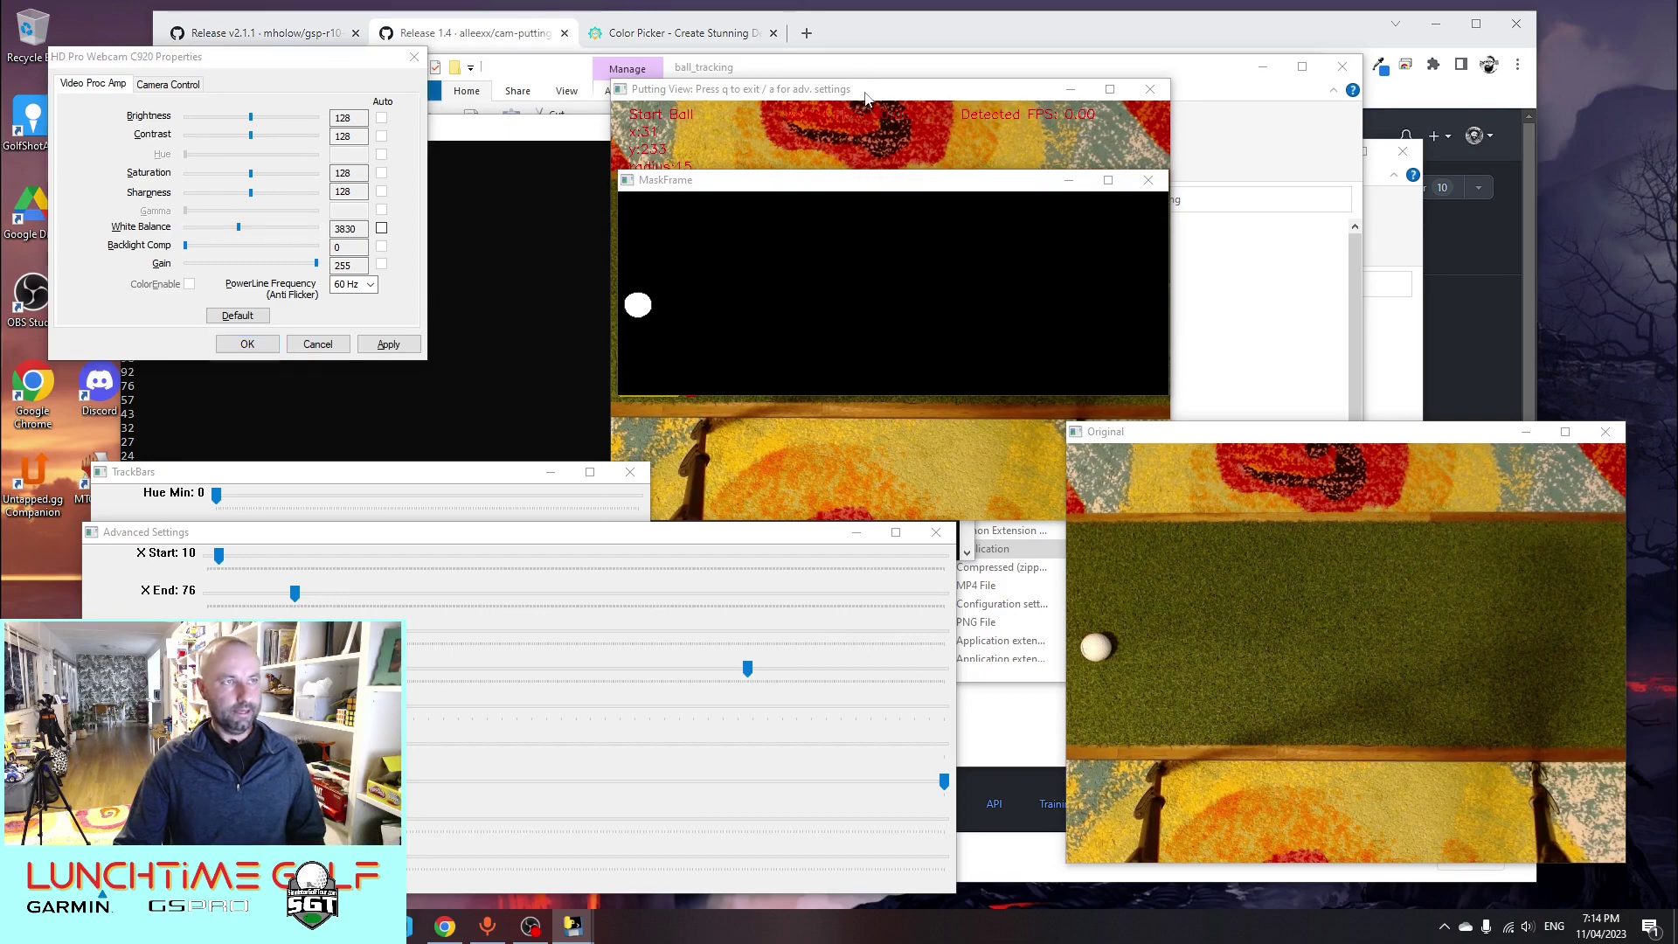
click(874, 446)
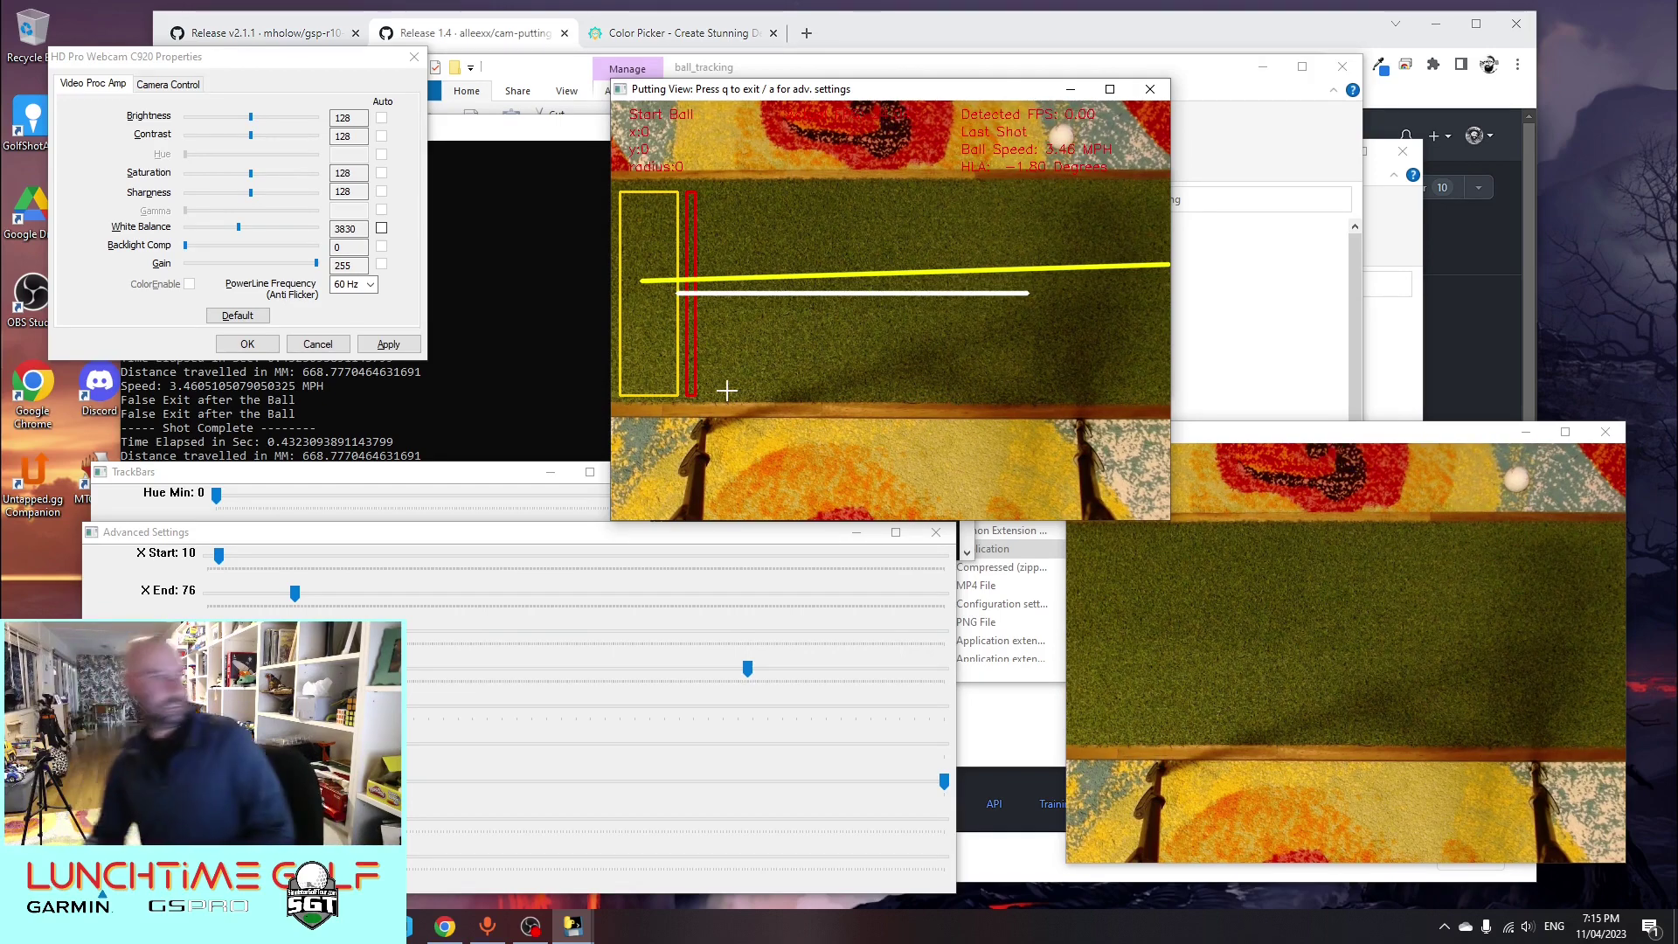
Read the test putt's shot data in the ball_tracking console, and close the program
click(474, 151)
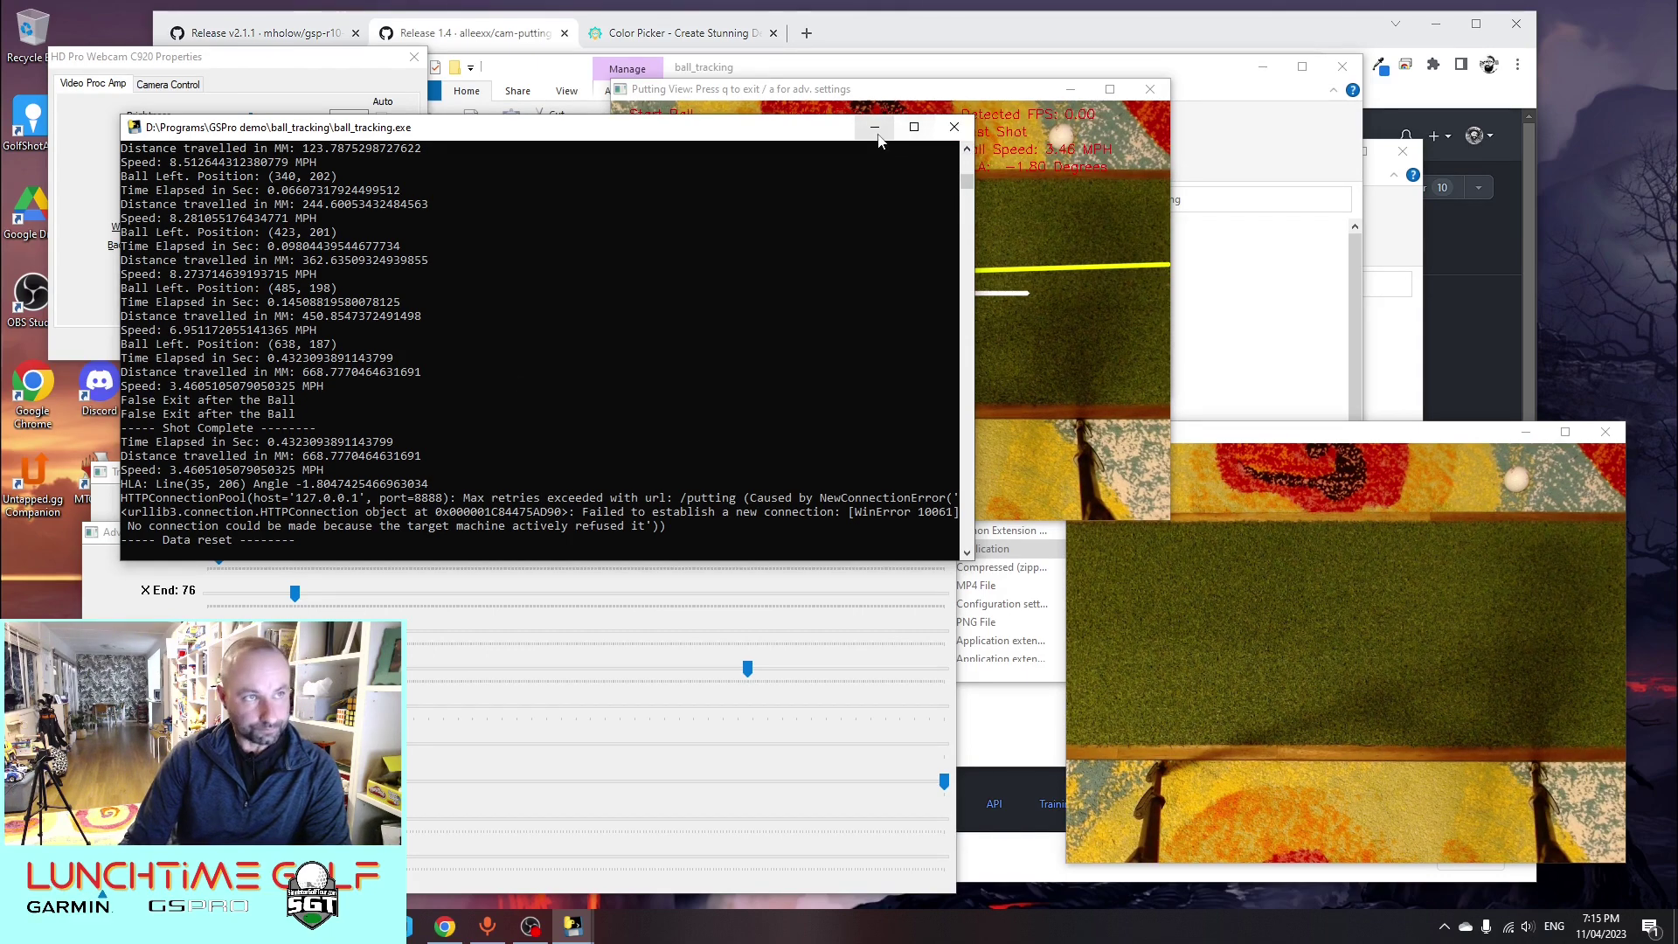
drag(804, 135, 803, 152)
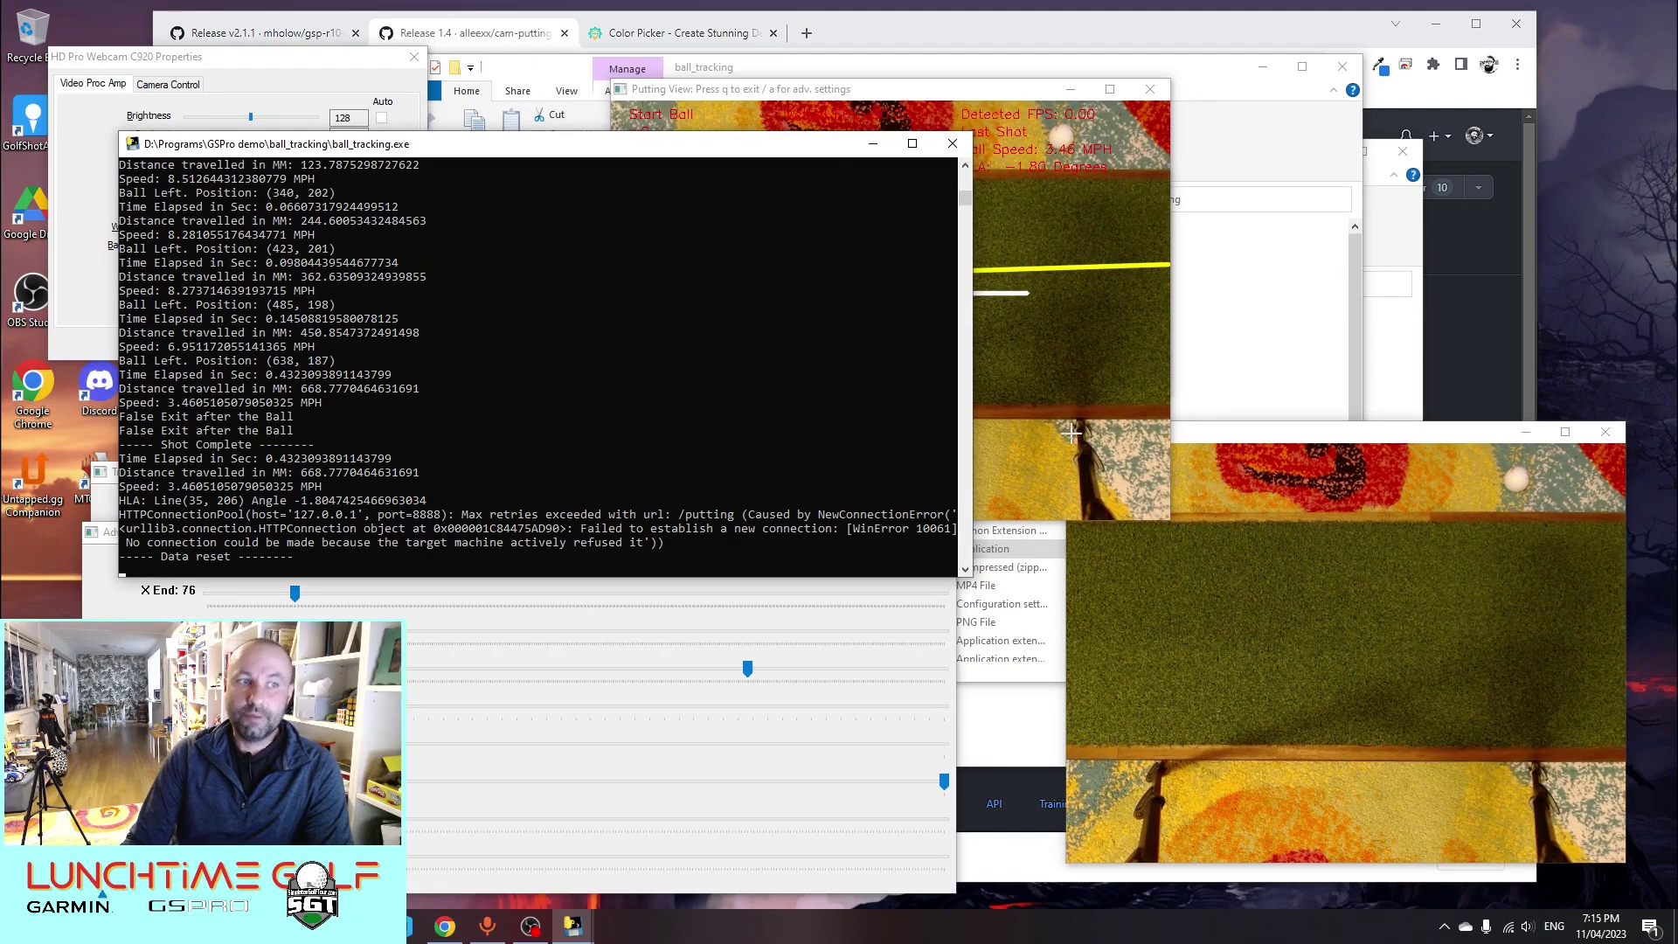
click(955, 145)
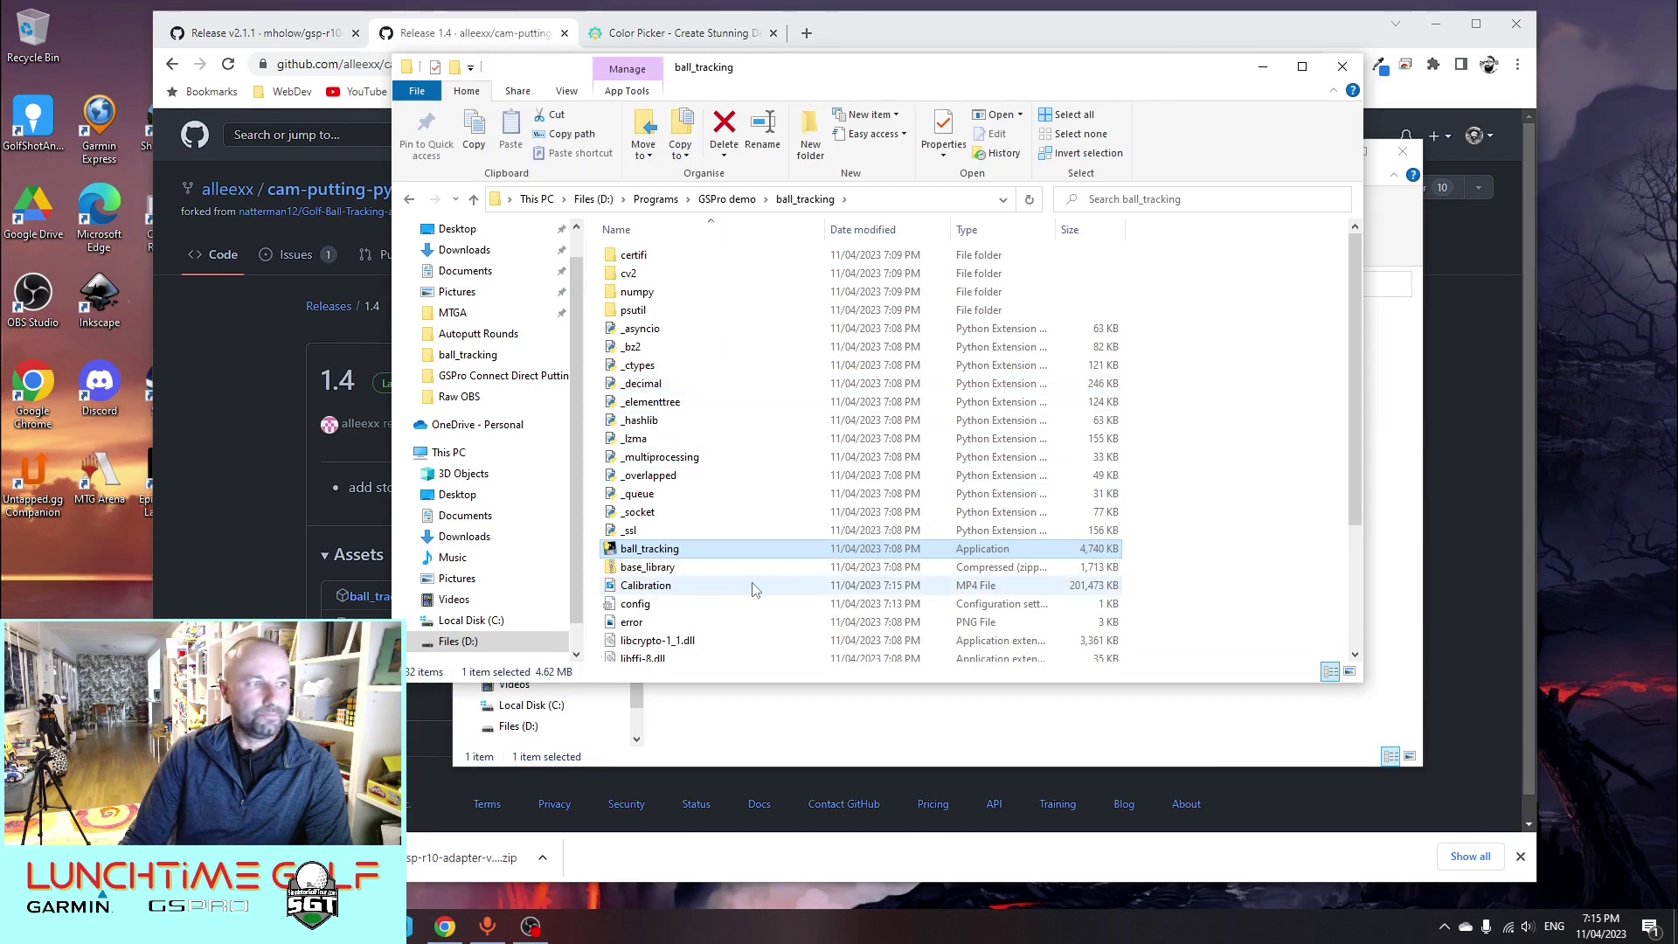
Open the config file in the ball_tracking folder, check the saved putting settings, and put the file away
click(635, 607)
double_click(636, 605)
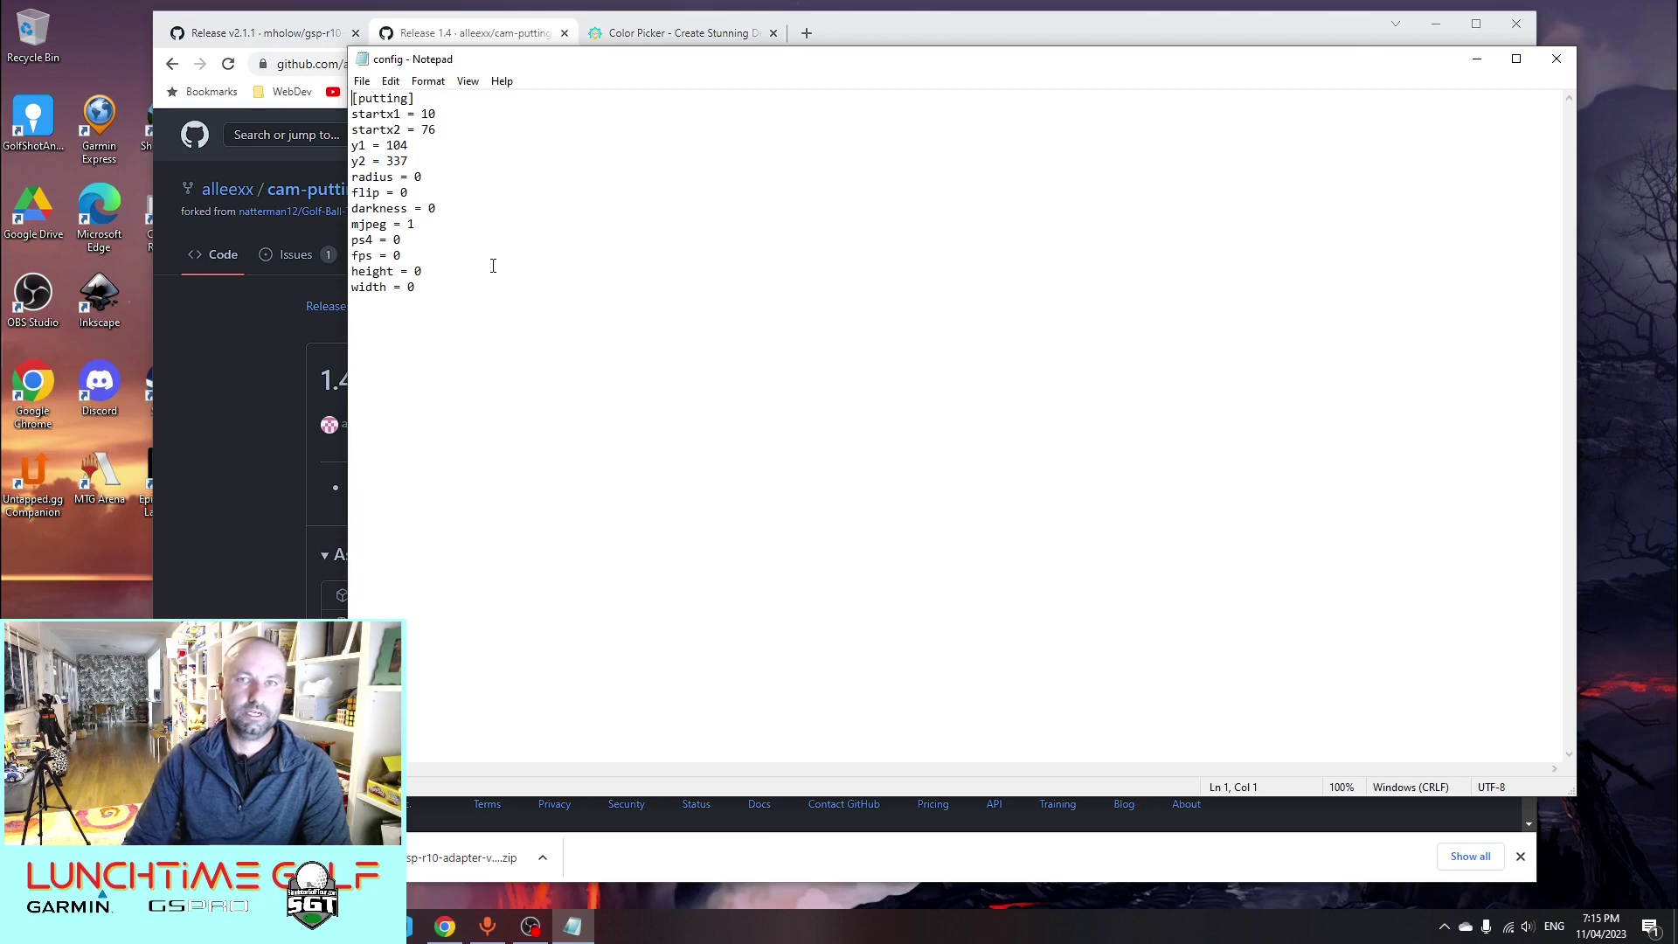
click(1475, 63)
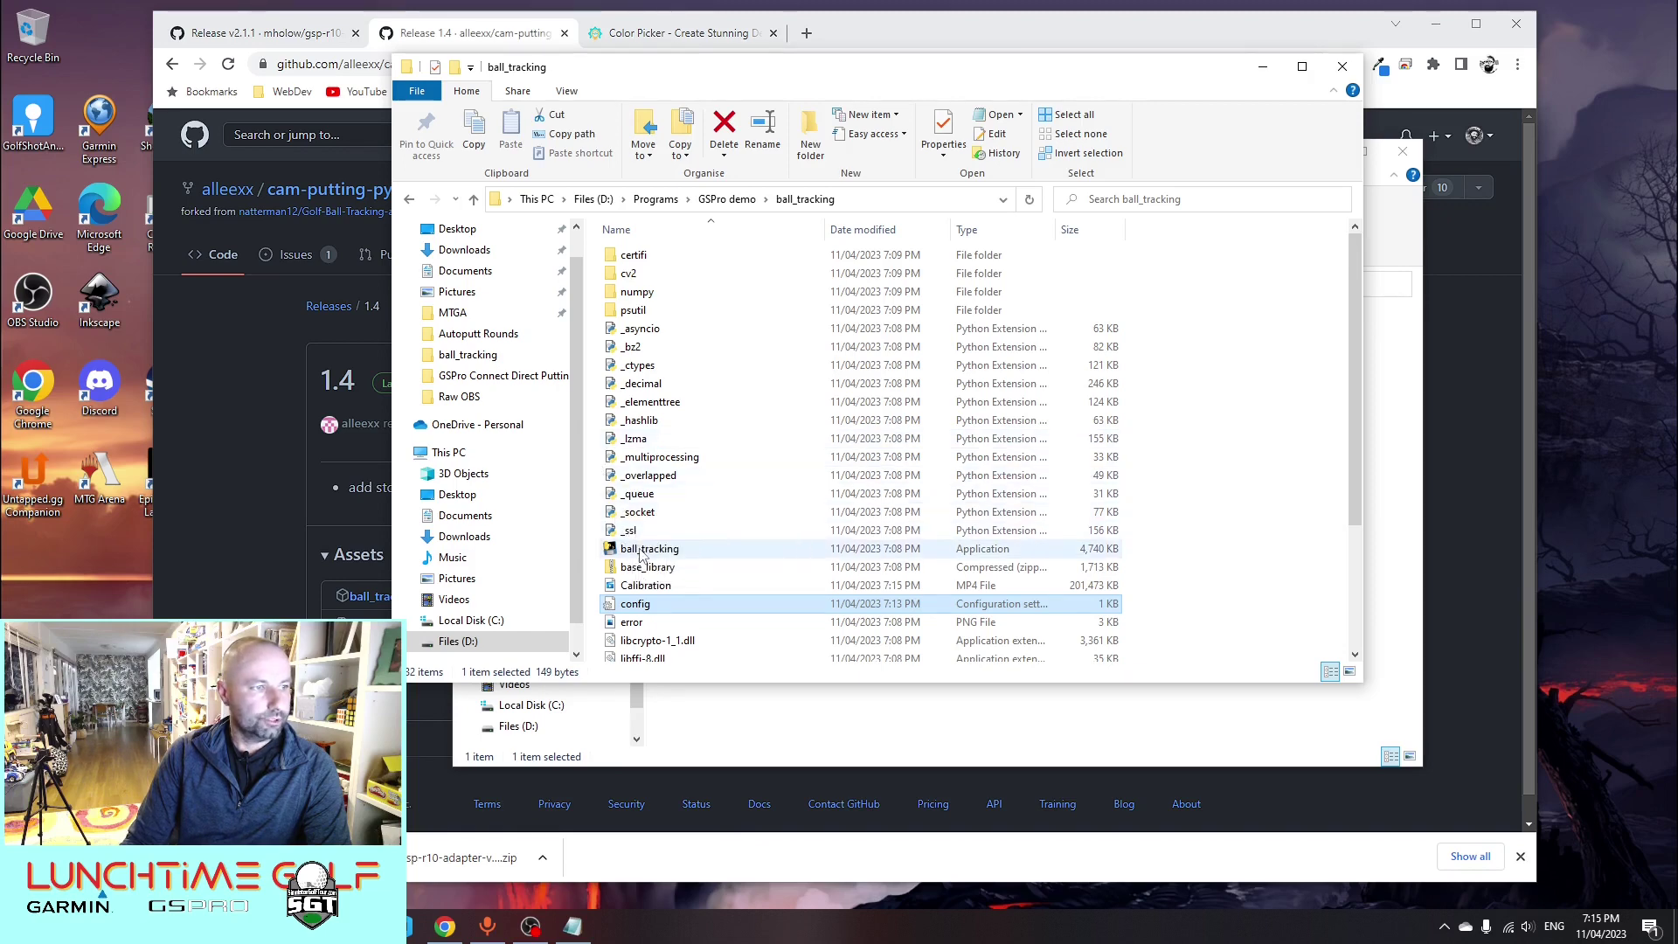
Run ball_tracking with the putting view clear of the console for another test putt, and close the program
double_click(647, 549)
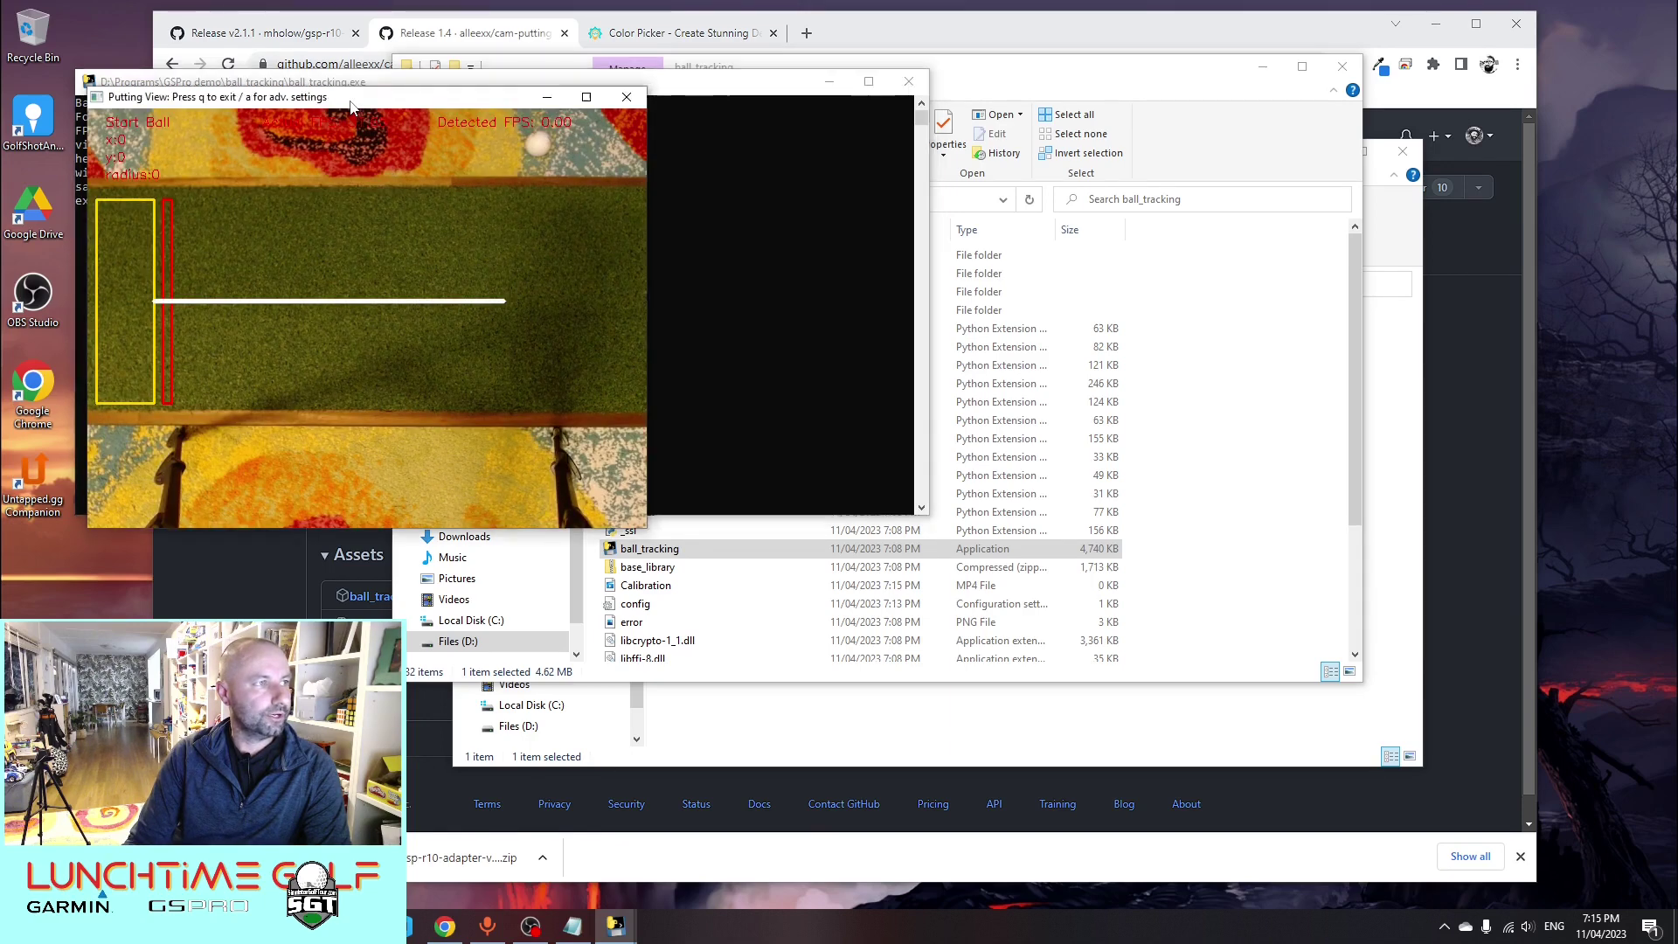
drag(351, 106, 1106, 251)
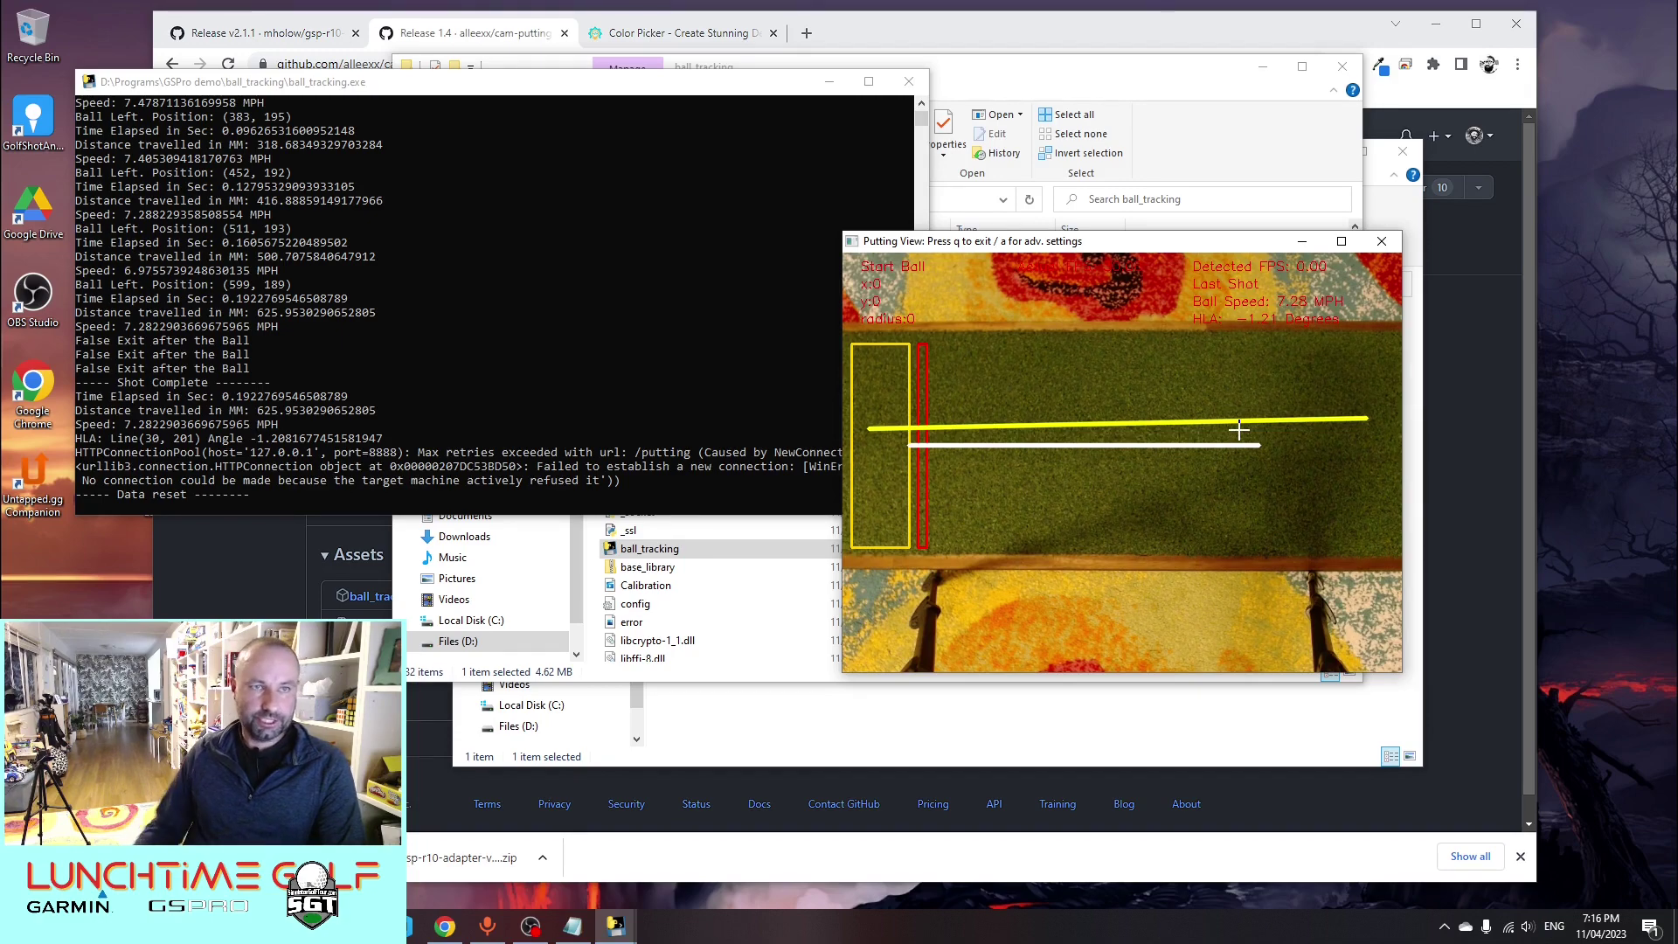
click(1379, 248)
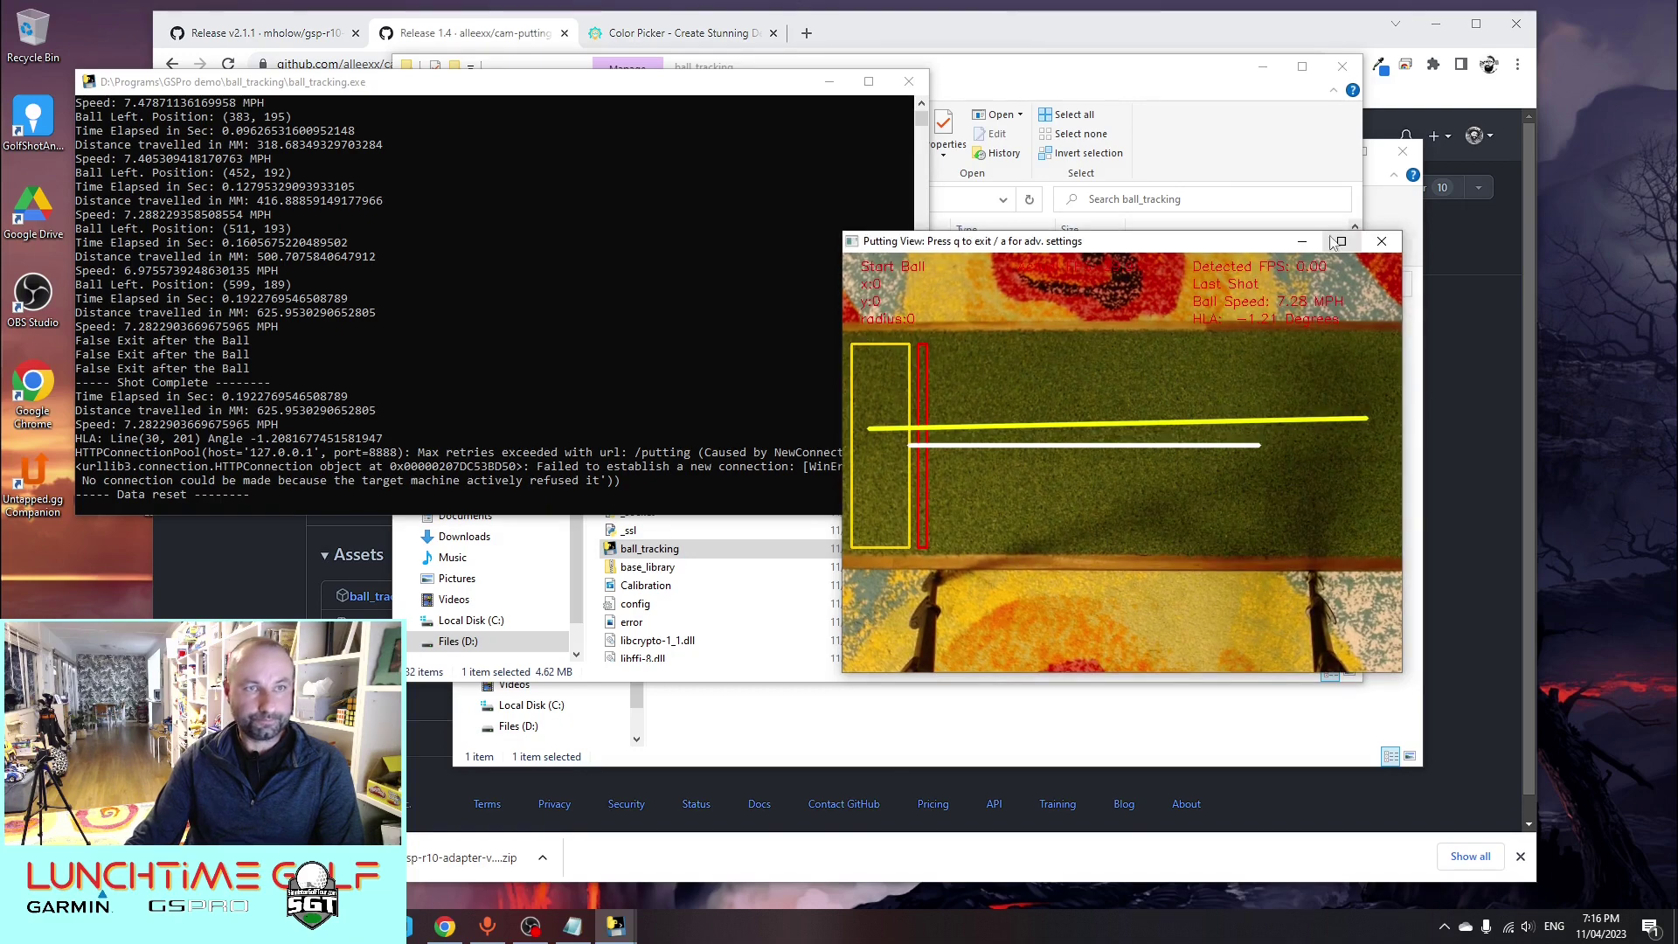
click(920, 81)
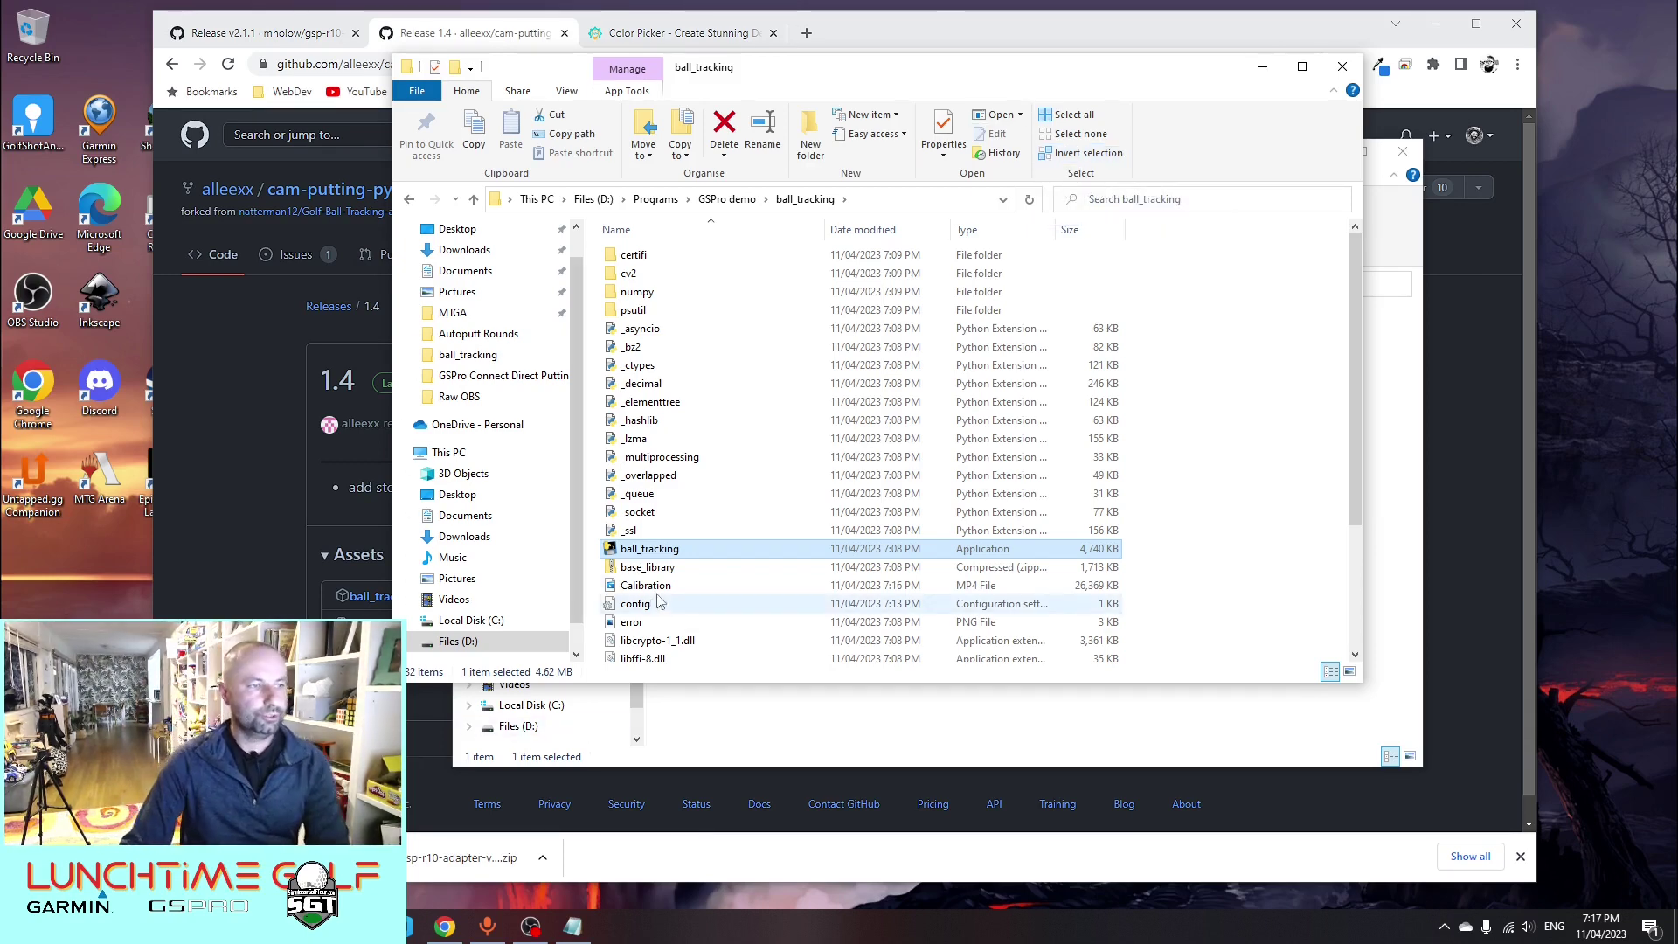
Relaunch ball_tracking and switch to the Color Picker page in Chrome
double_click(649, 551)
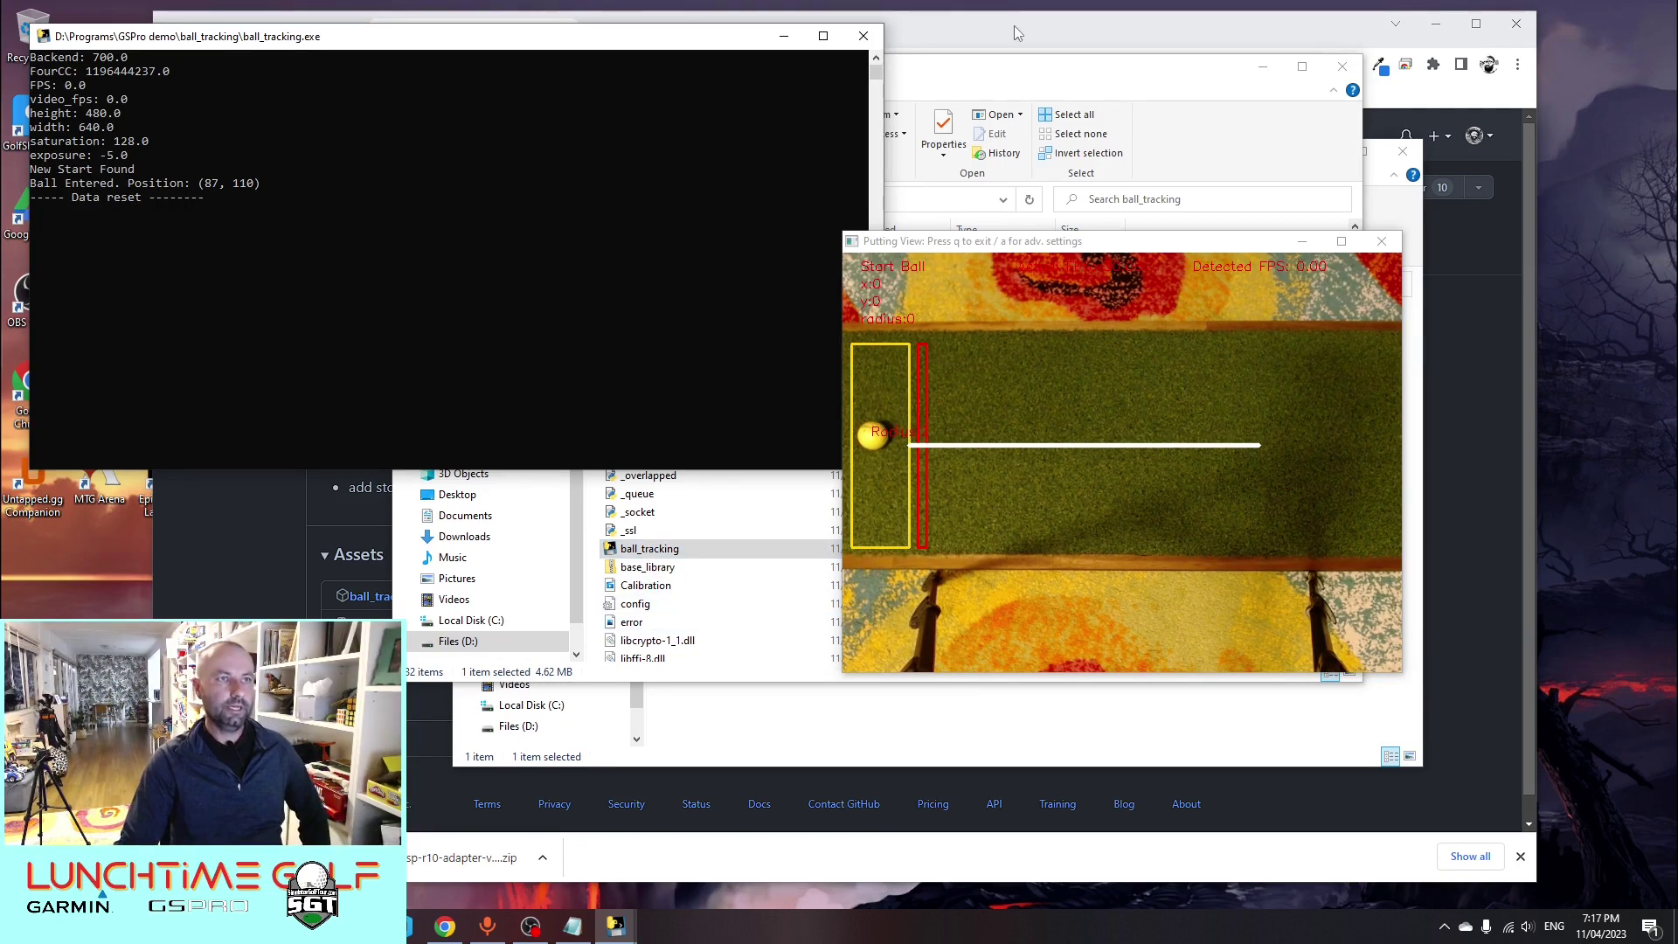
click(934, 32)
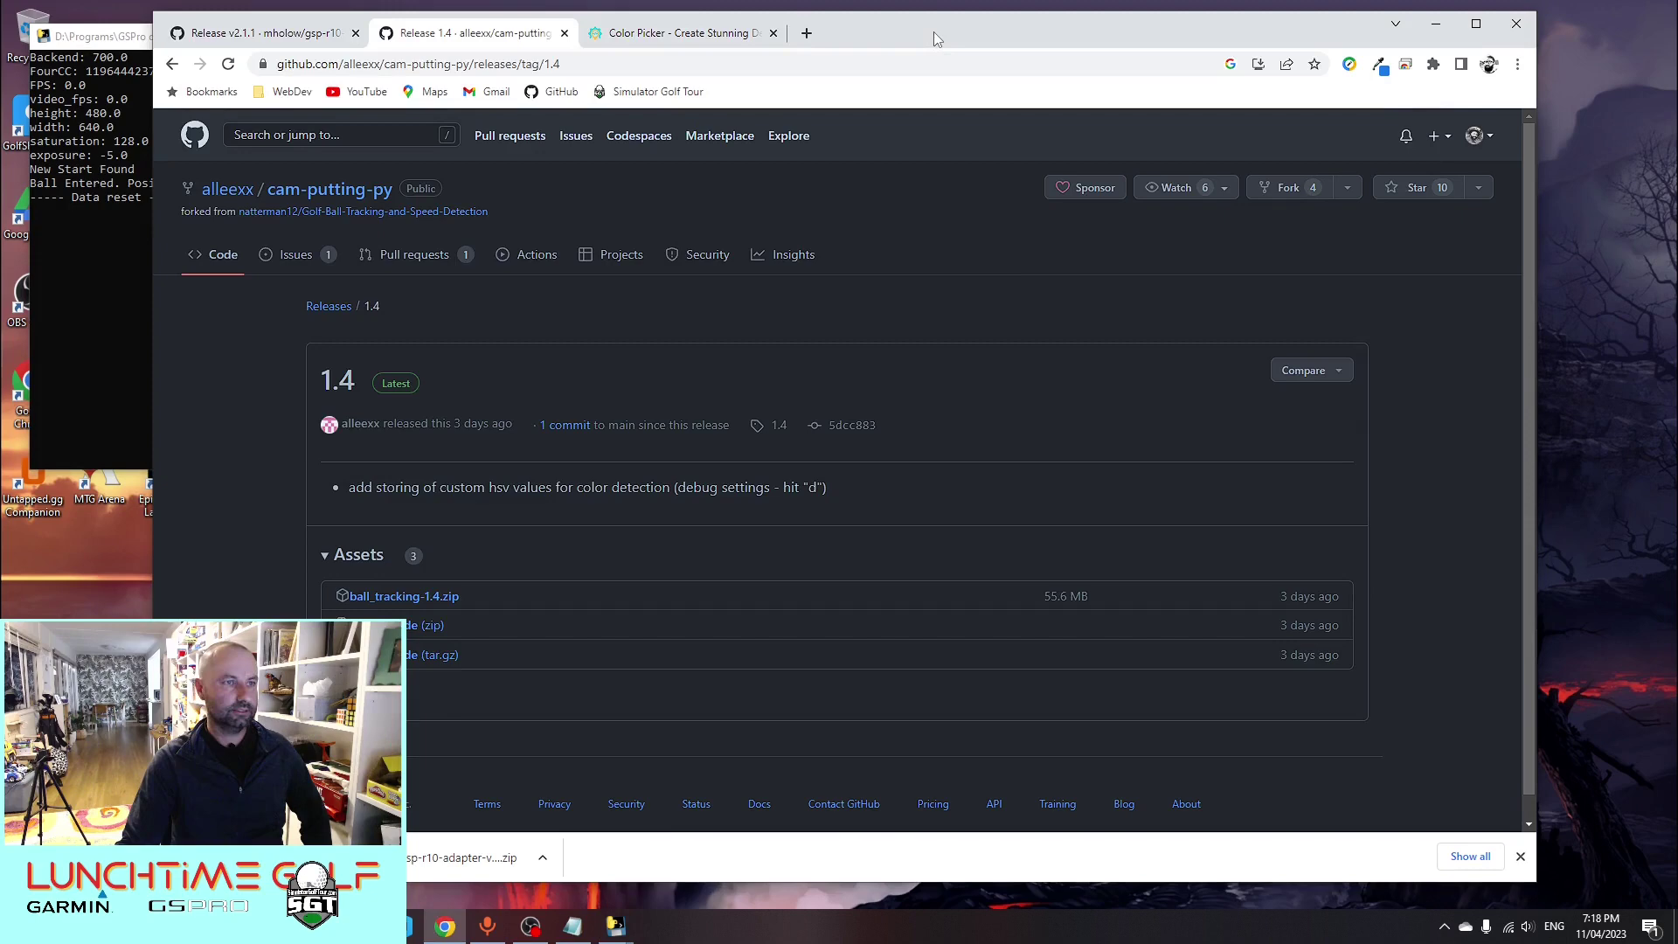
click(781, 41)
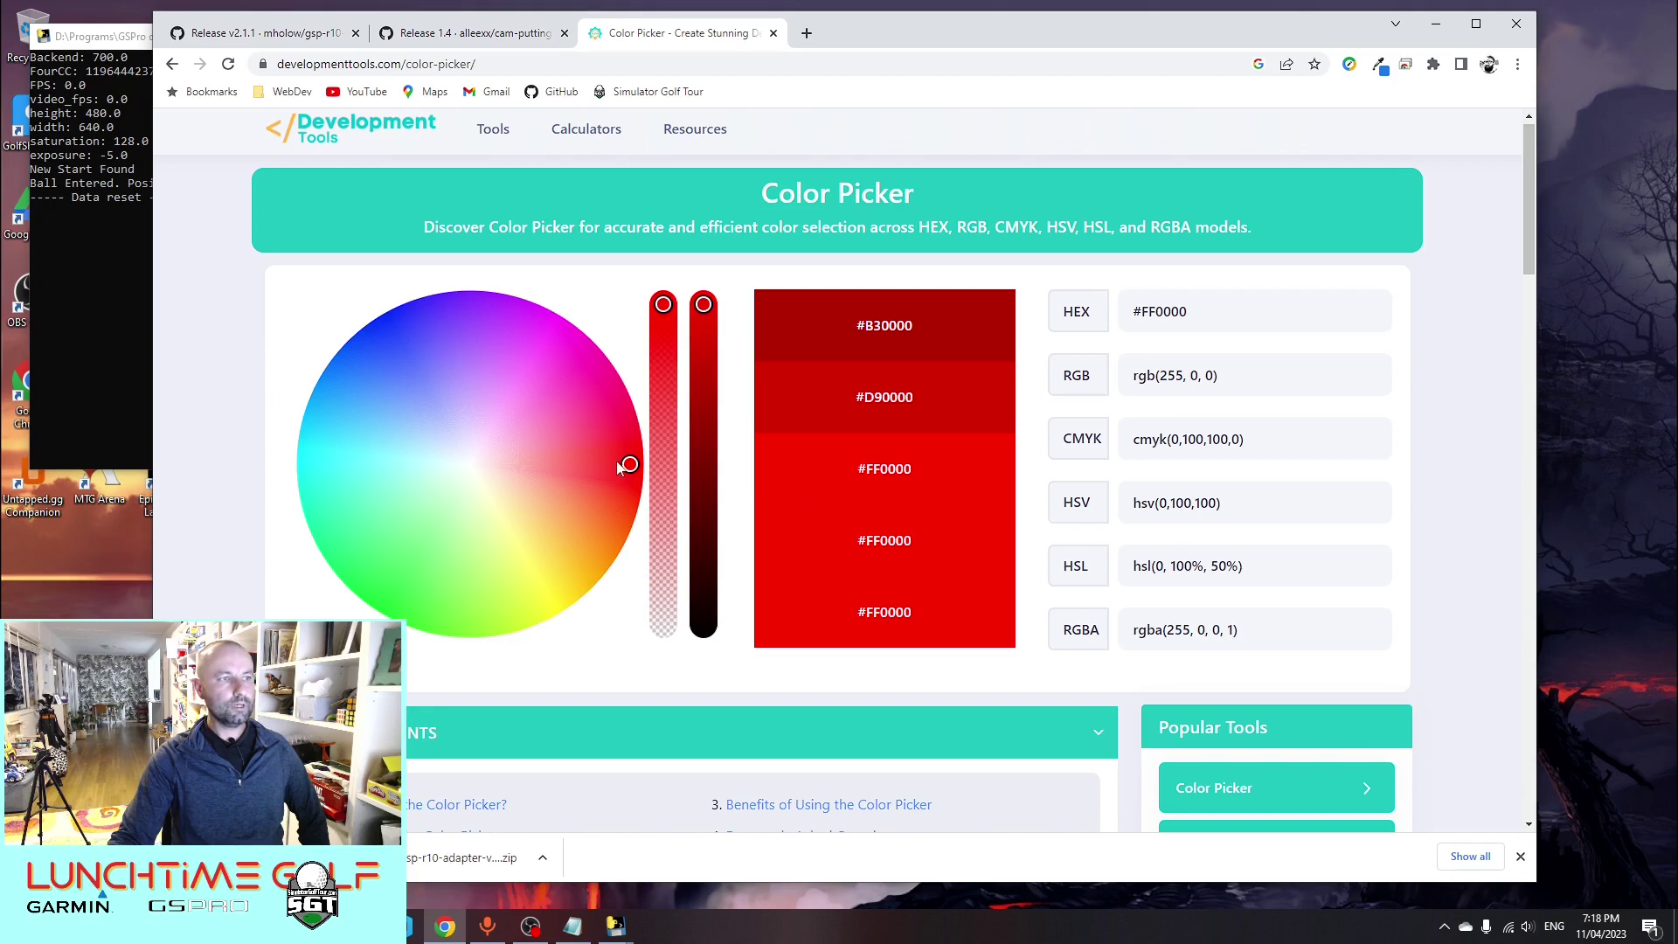
Sample blue, green and yellow on the colour wheel to compare their HSV values, ending on yellow #FFF700
drag(626, 461, 339, 352)
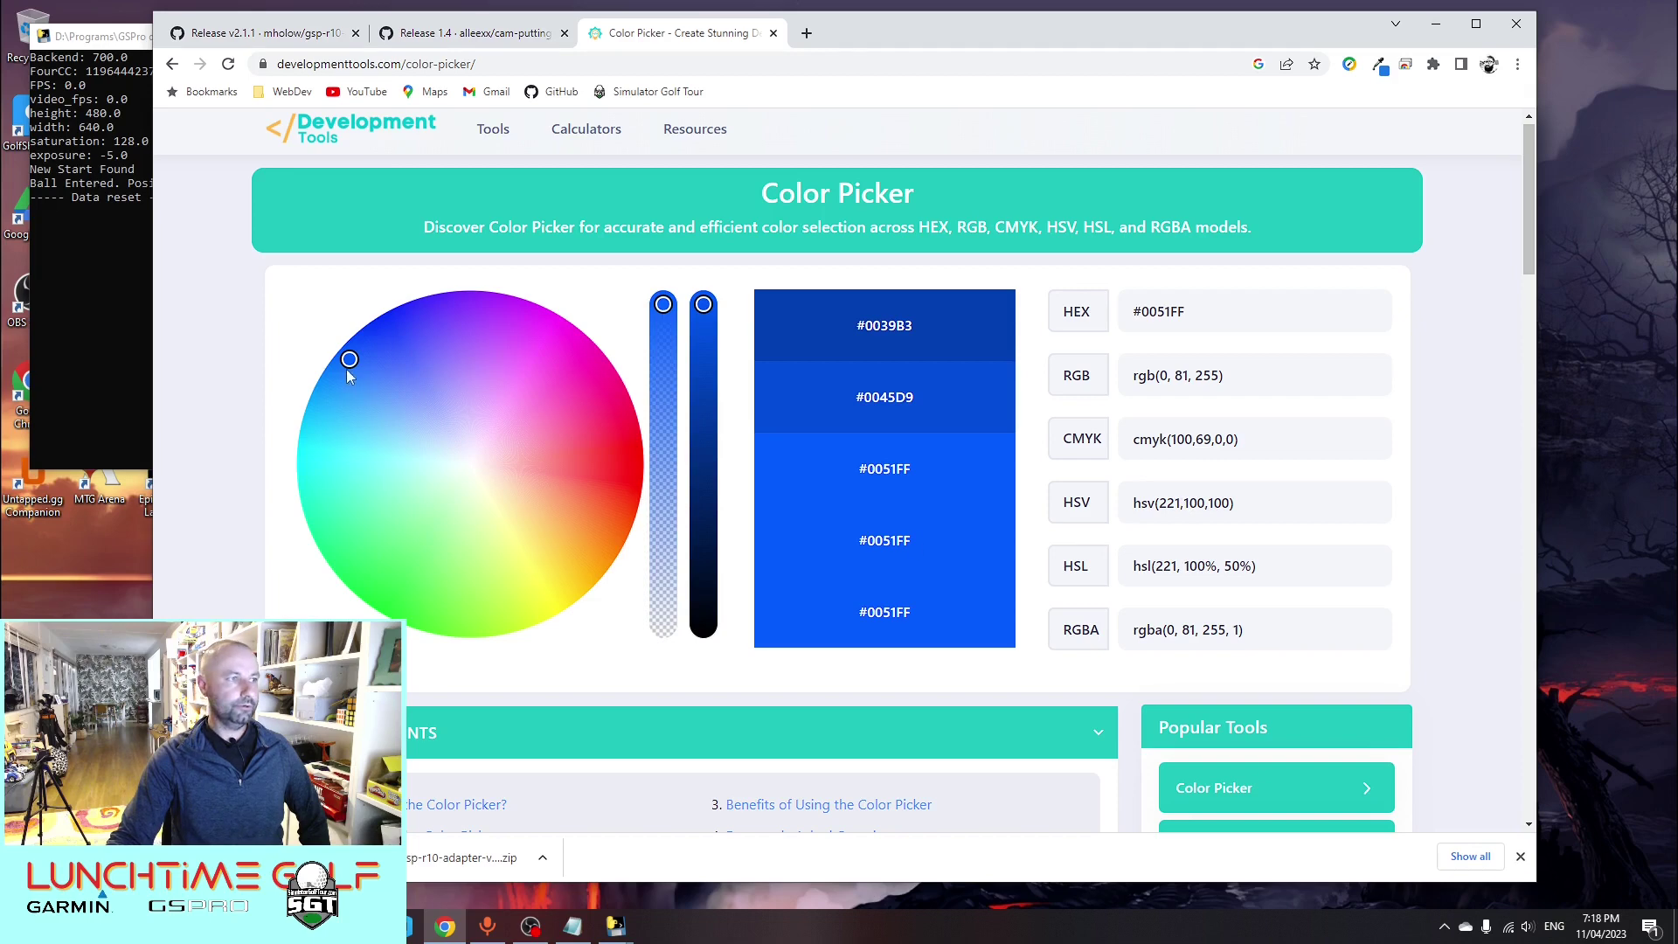
drag(348, 370, 365, 600)
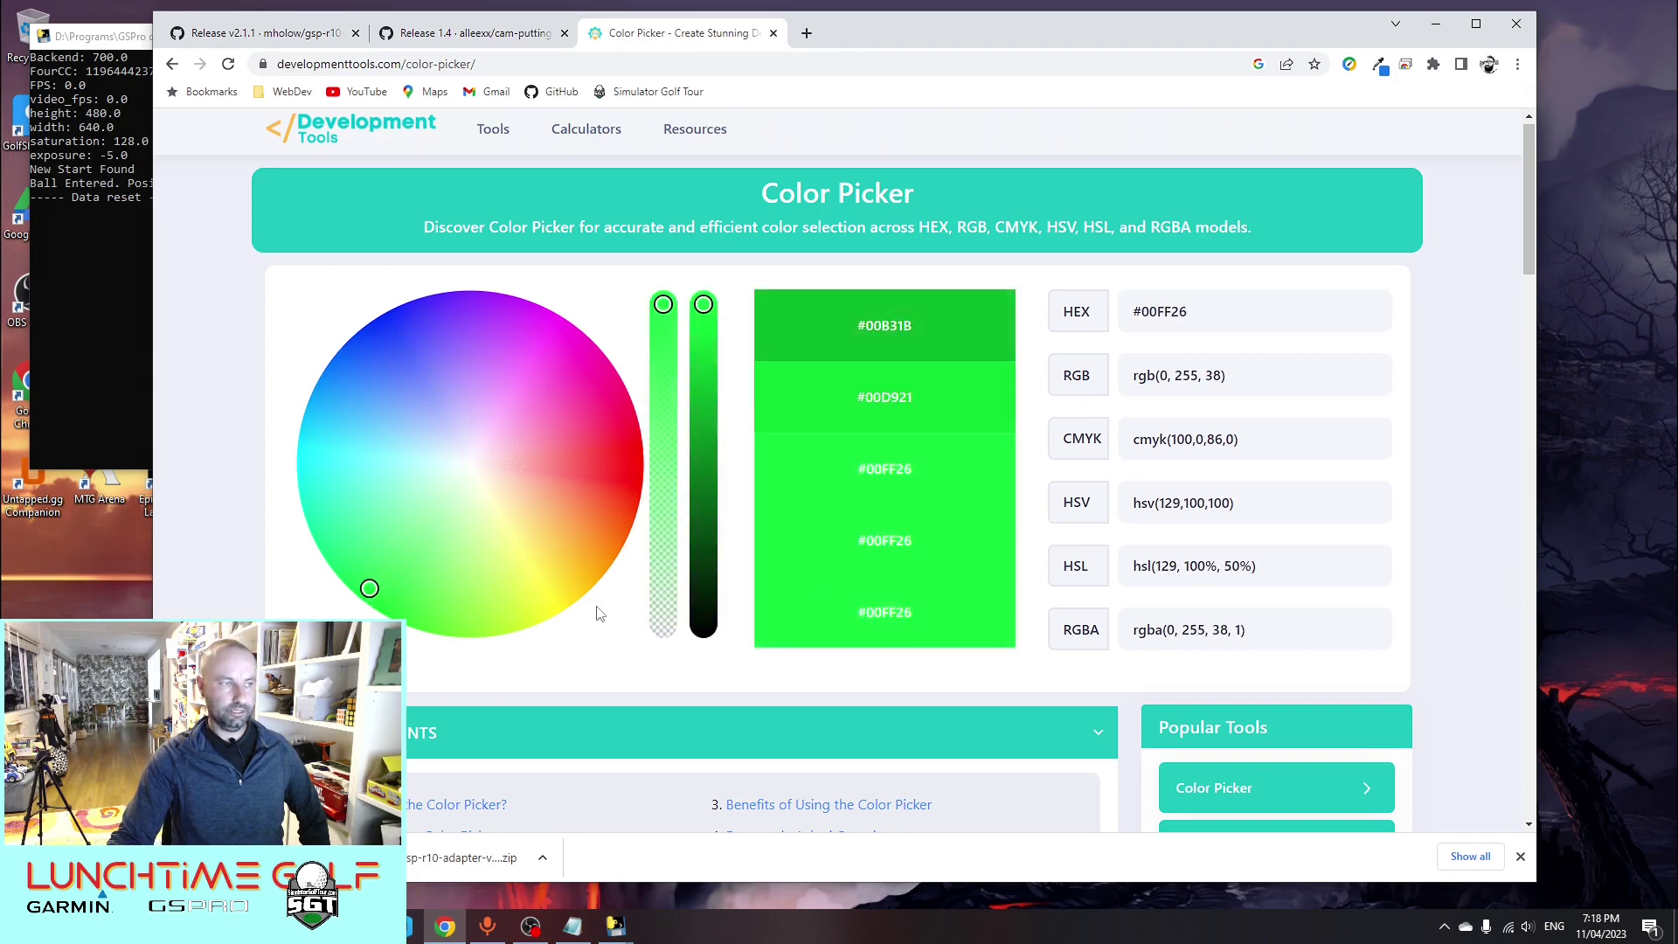
drag(373, 591, 577, 614)
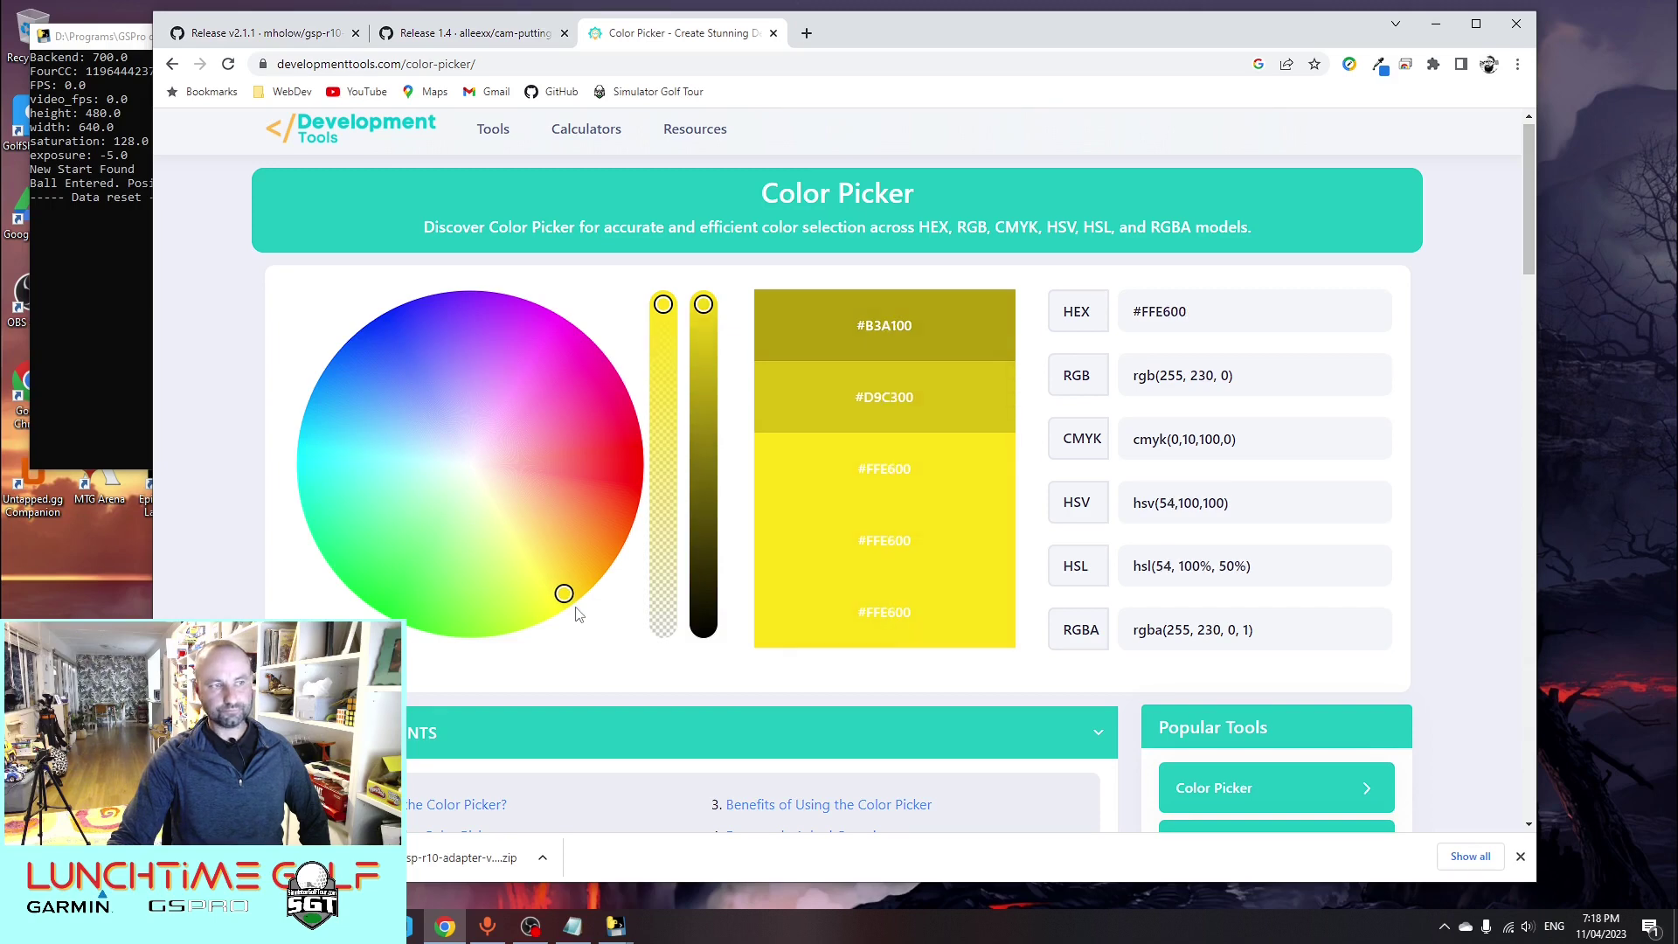
drag(577, 614, 569, 627)
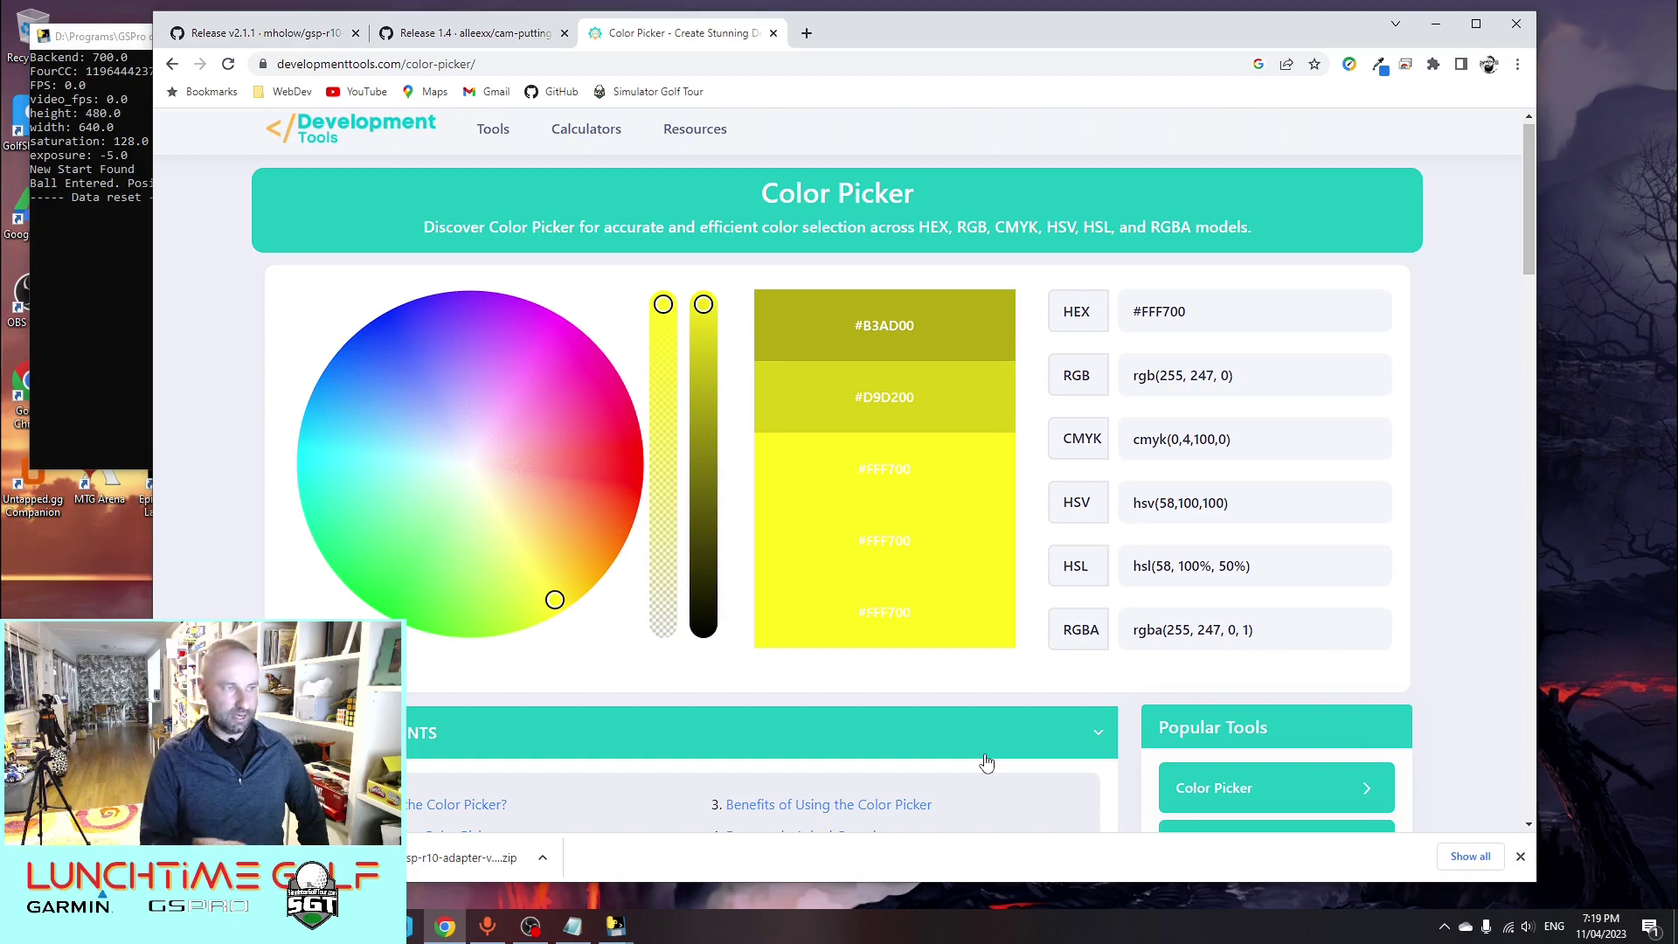
Bring the putting view forward, show its debug windows, and arrange TrackBars and the putting view side by side
click(628, 933)
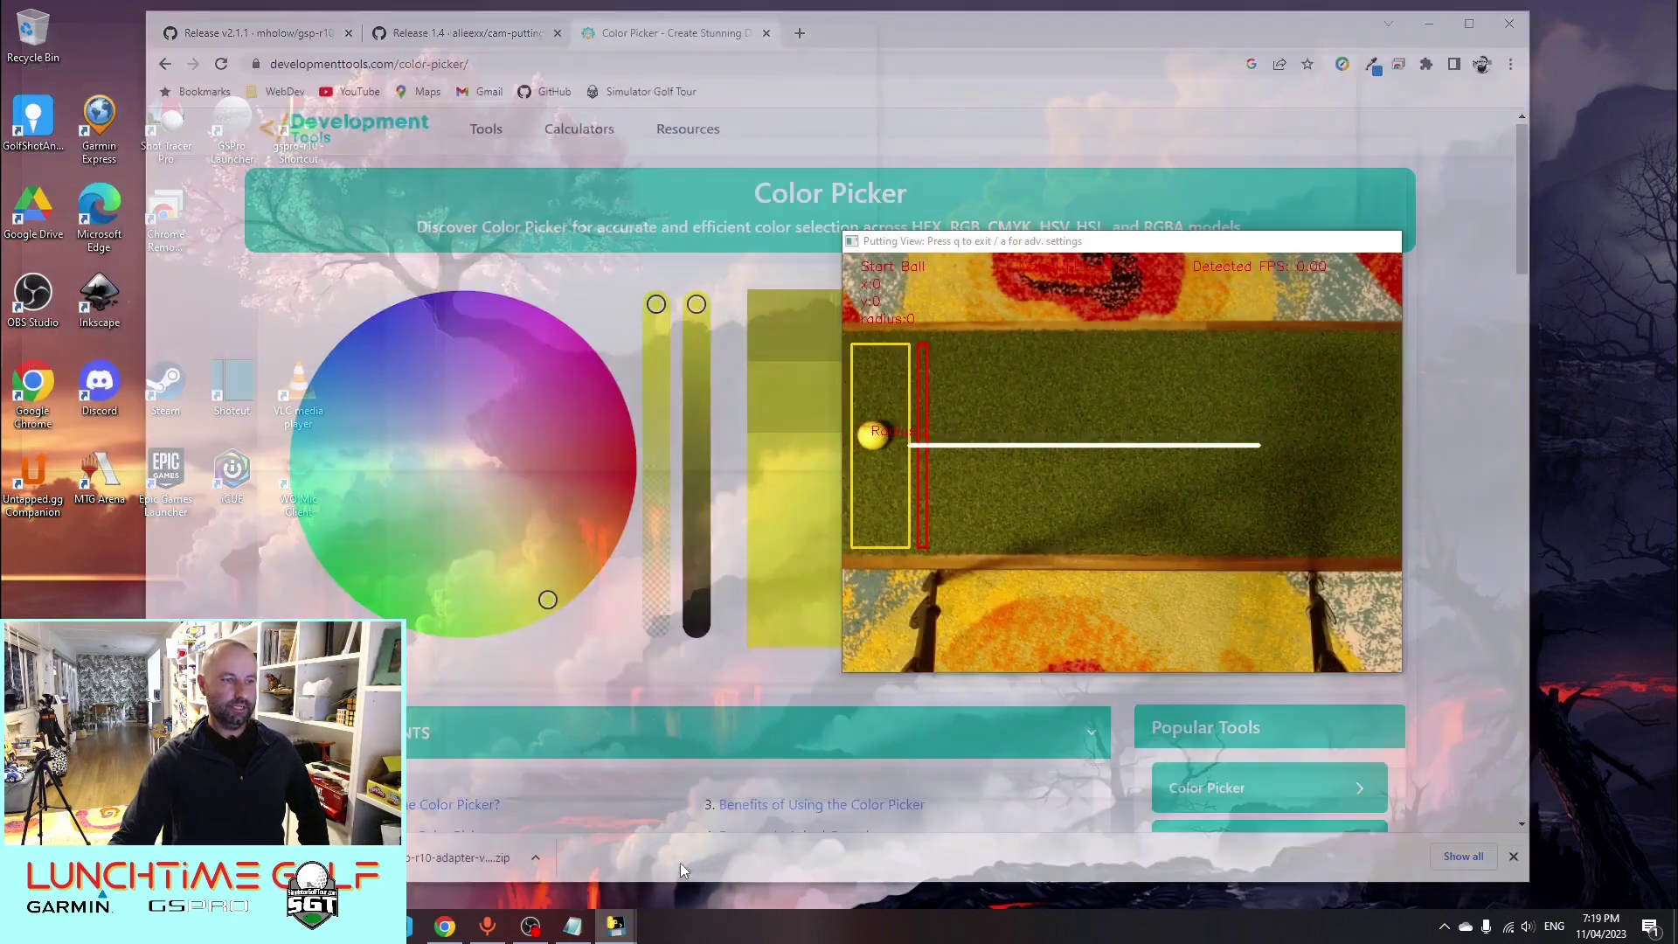
click(680, 863)
drag(1122, 248, 809, 143)
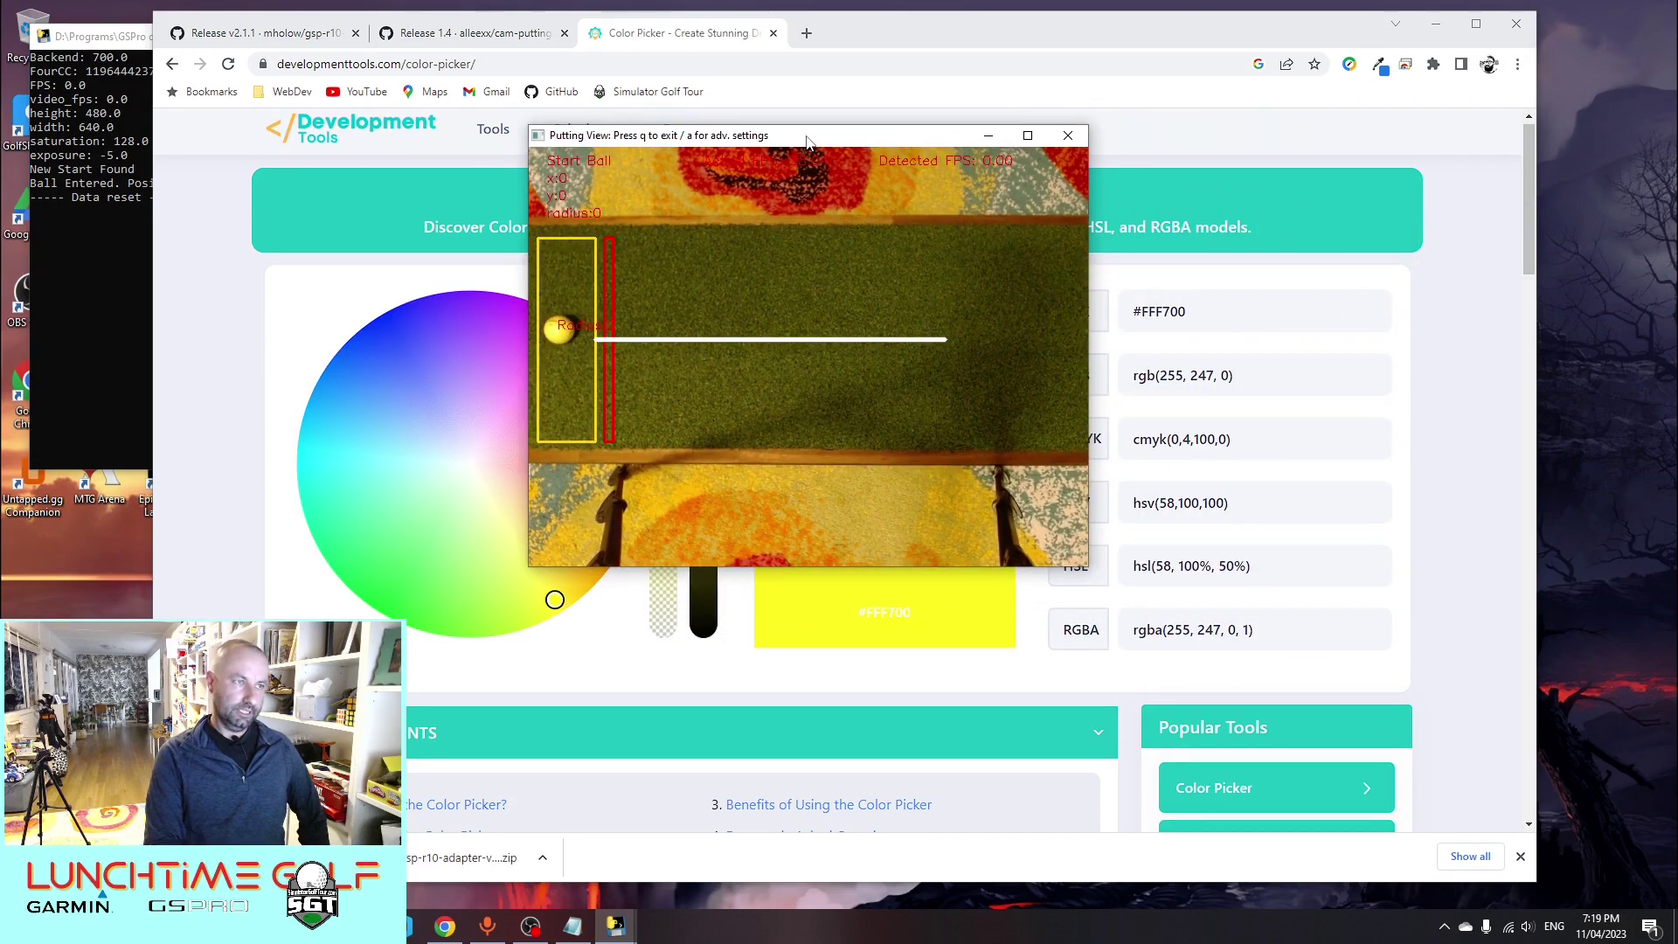
key(a)
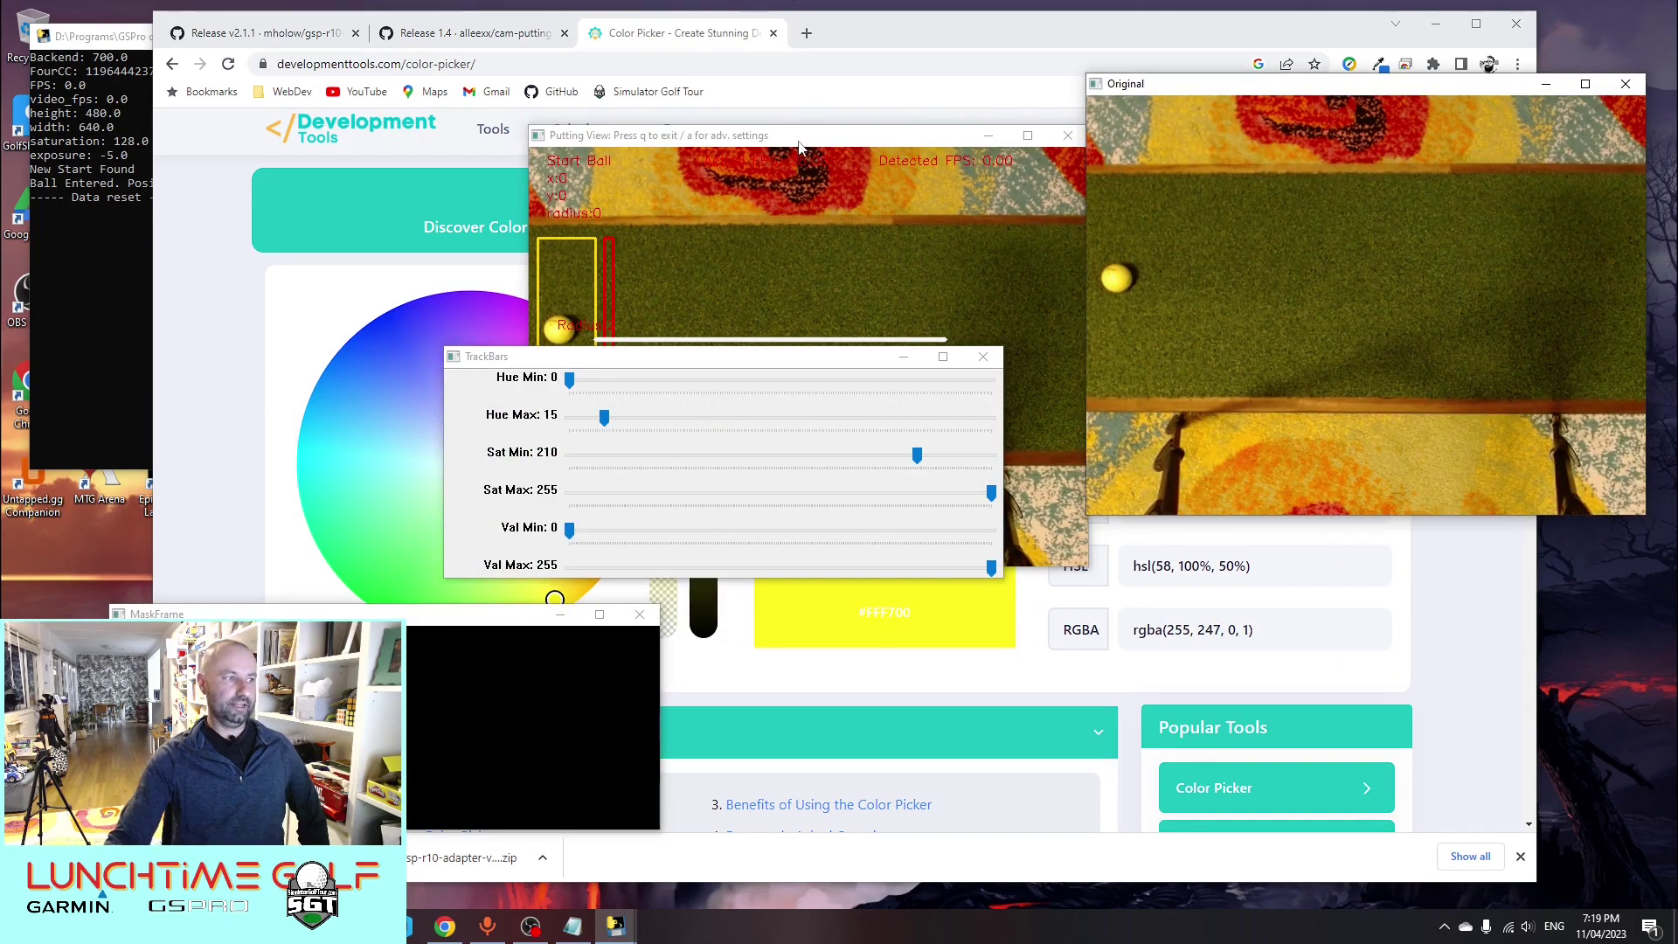
drag(719, 360, 293, 104)
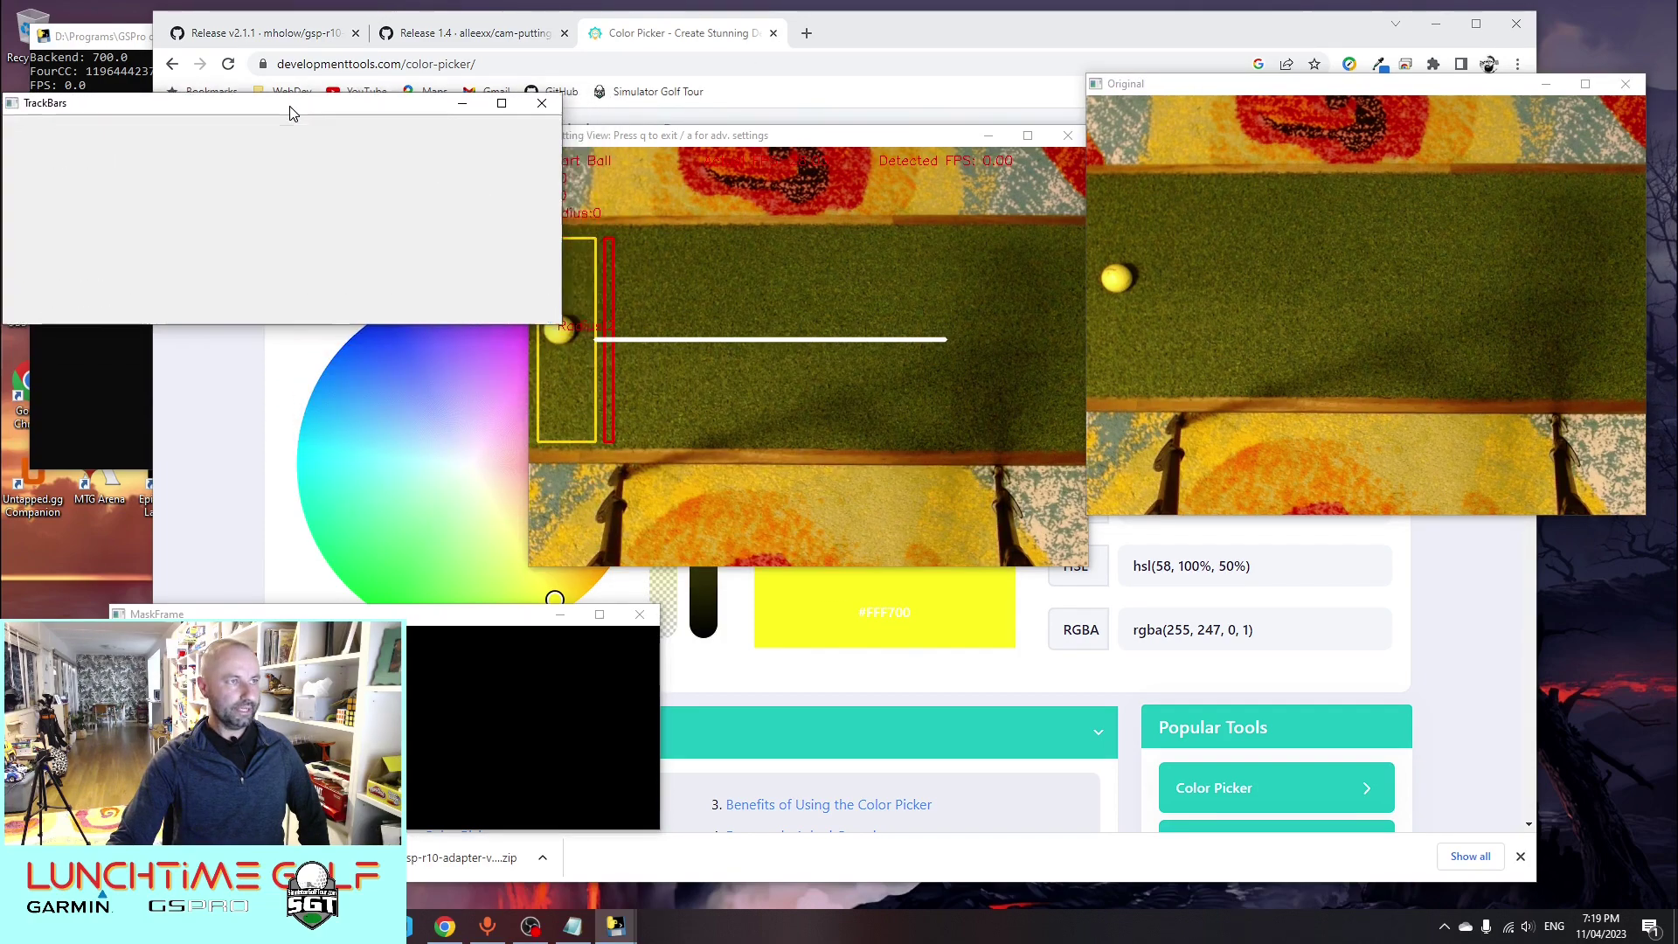
drag(767, 152, 871, 150)
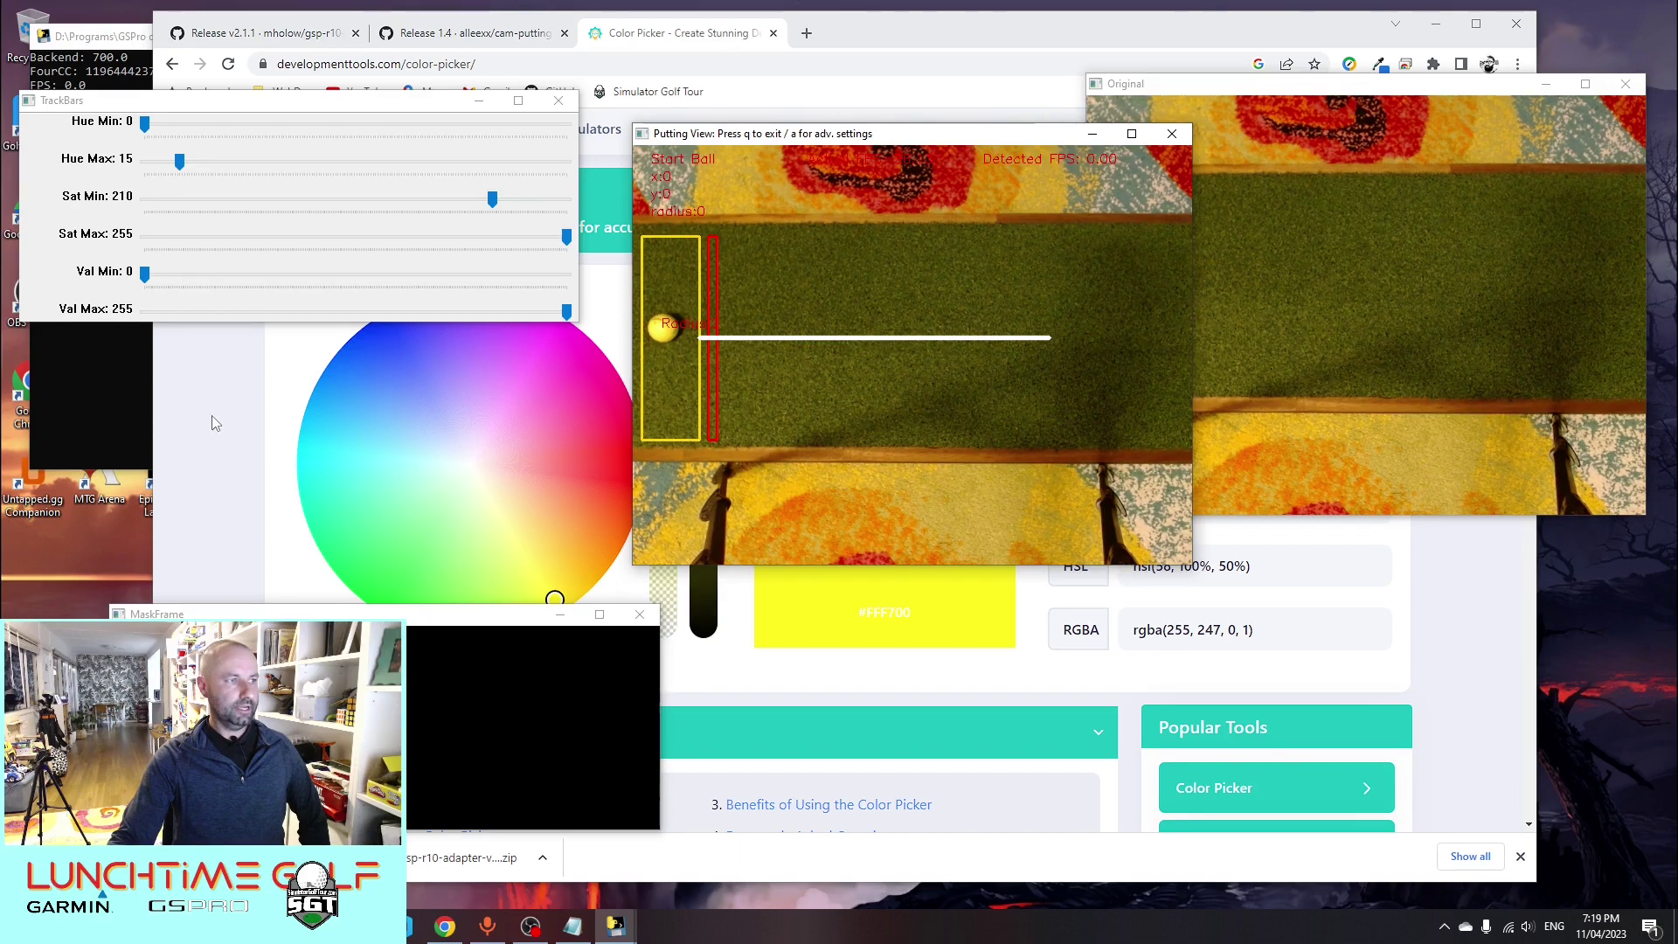
Return to the Color Picker page and sample yellows from #FFC800 to #F6FF00 to examine their hue range
click(236, 446)
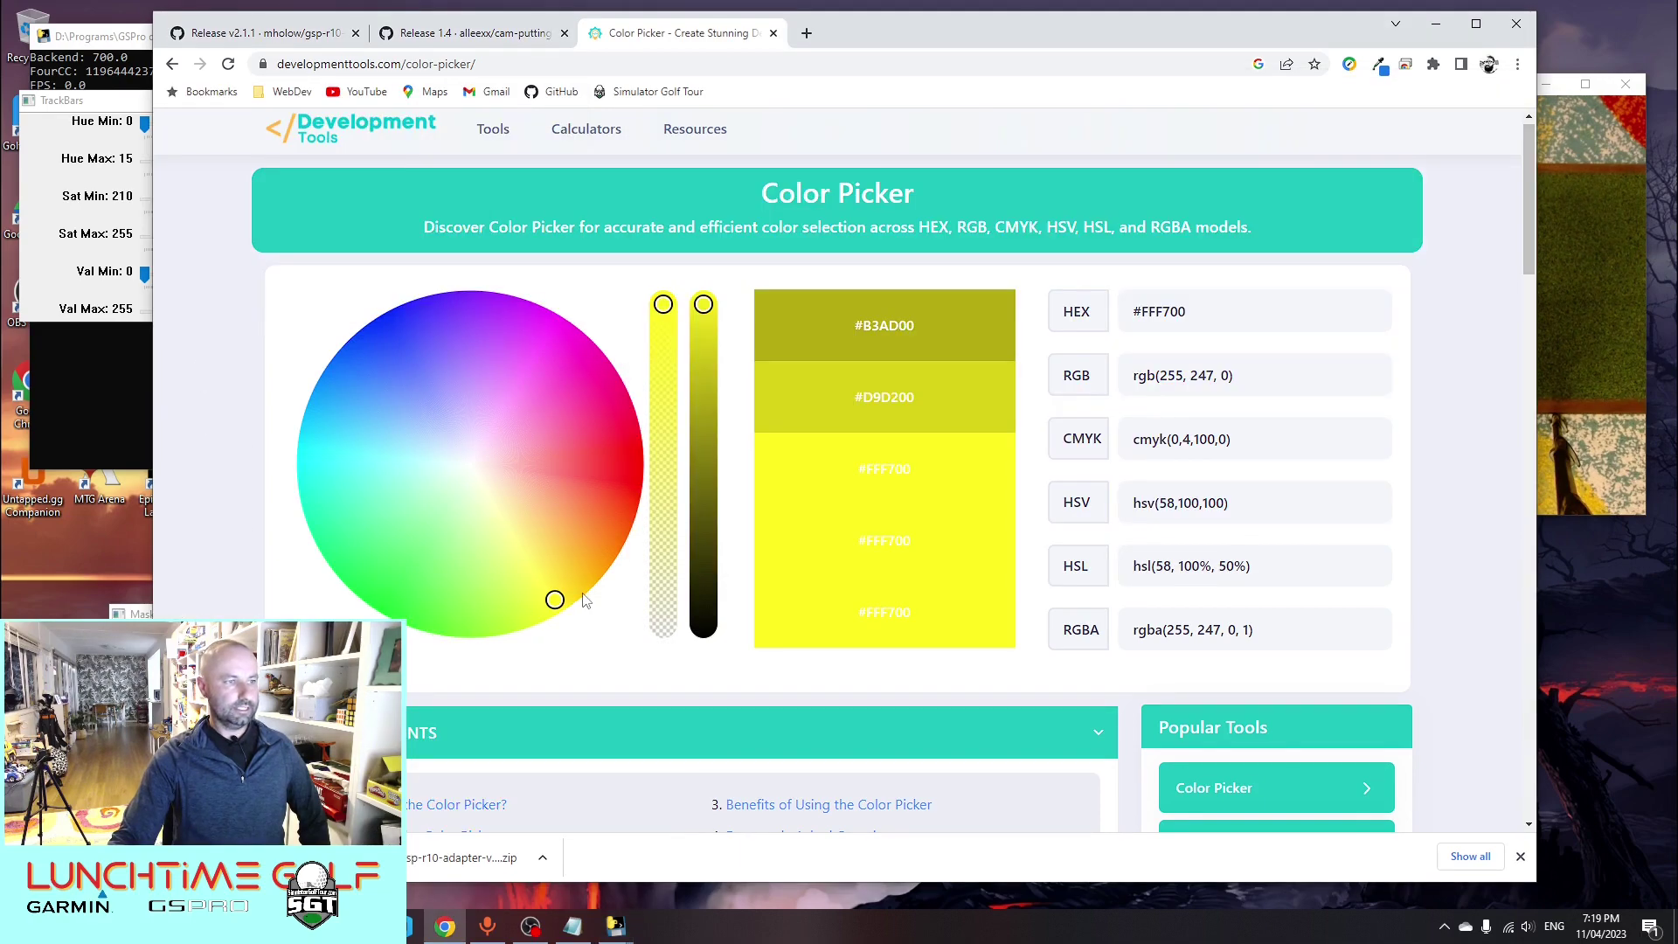
drag(584, 602, 591, 602)
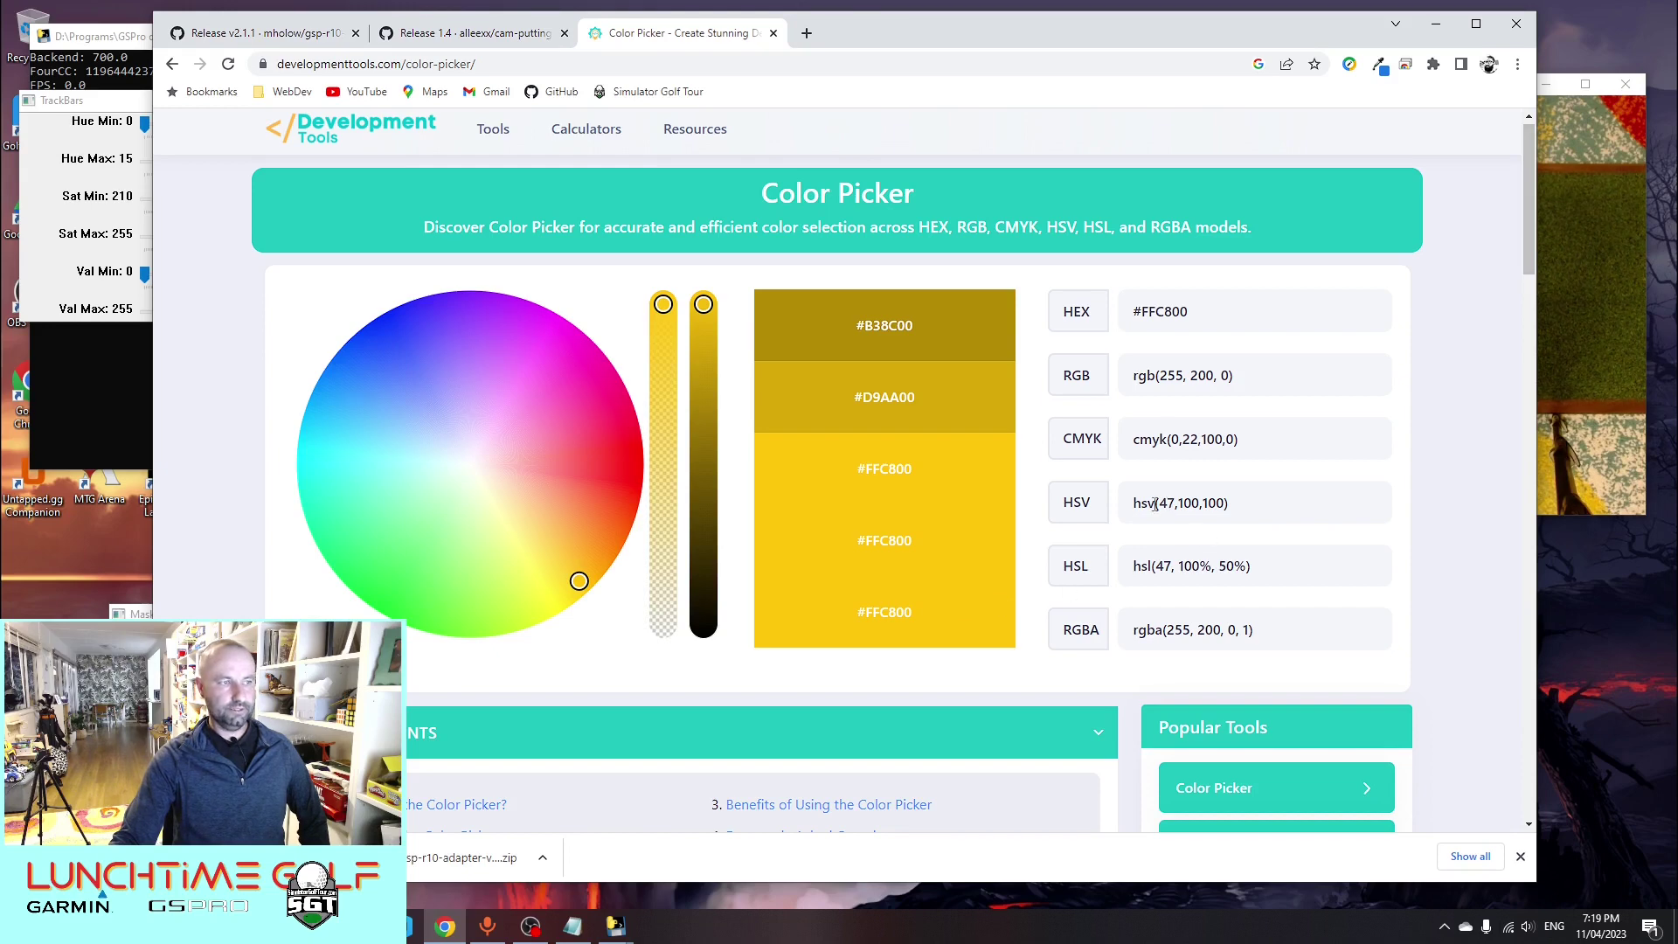
drag(577, 584, 549, 610)
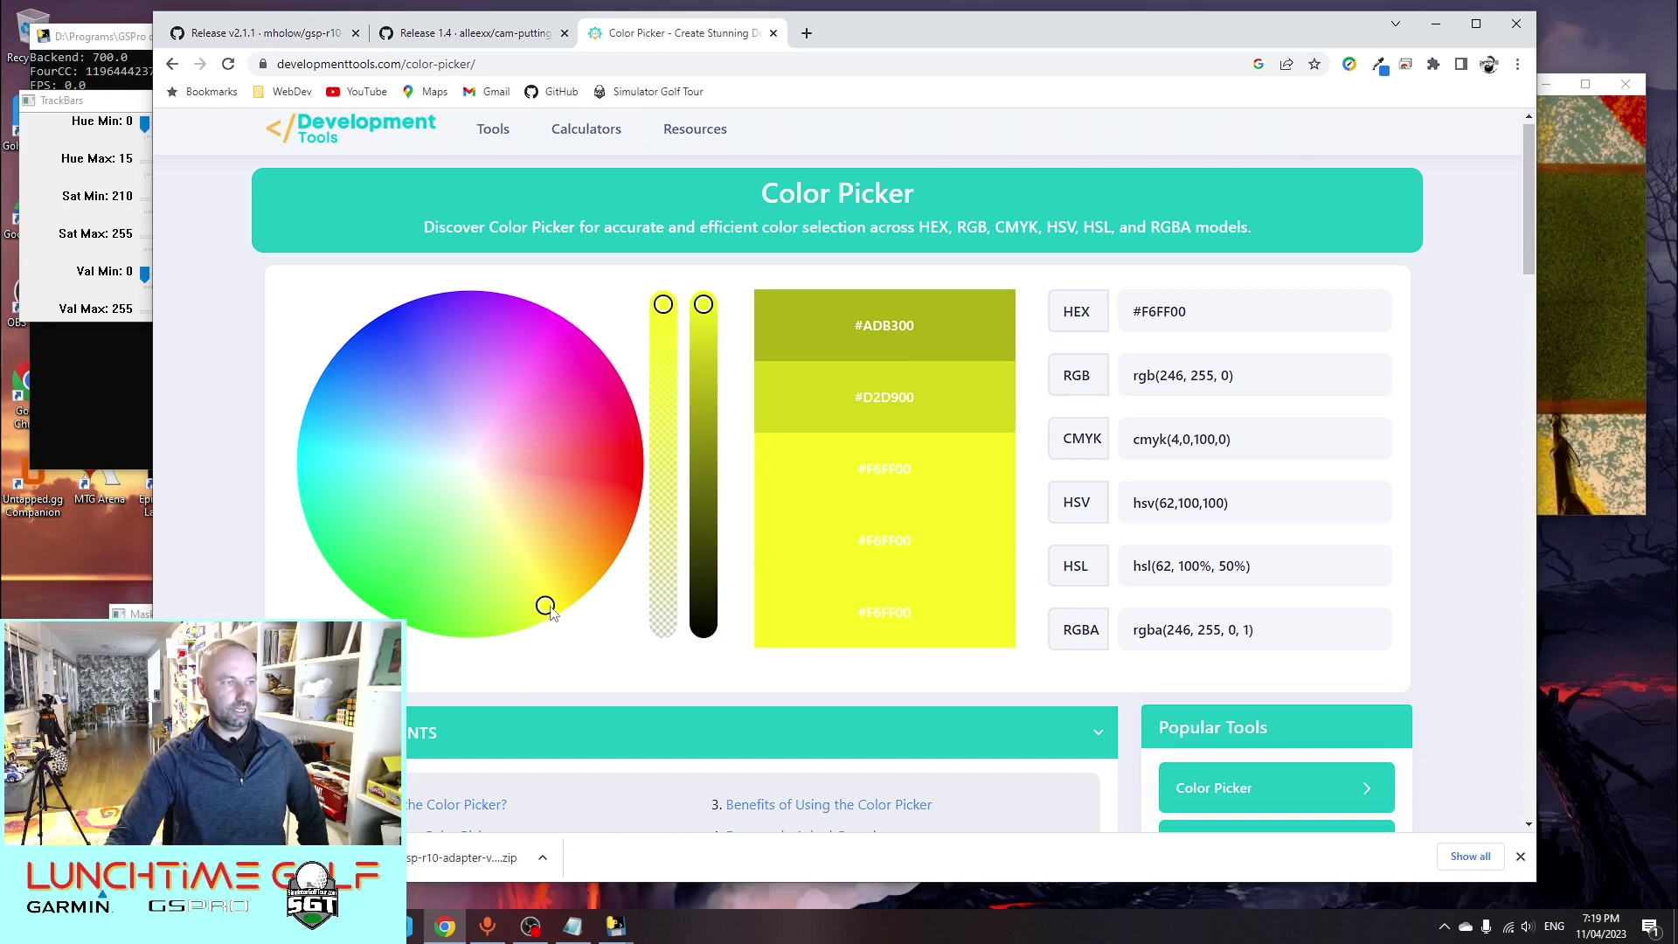
Pick orange-yellow #FFB700 as the lower limit in the Color Picker and set Hue Min to 20
drag(549, 612, 620, 609)
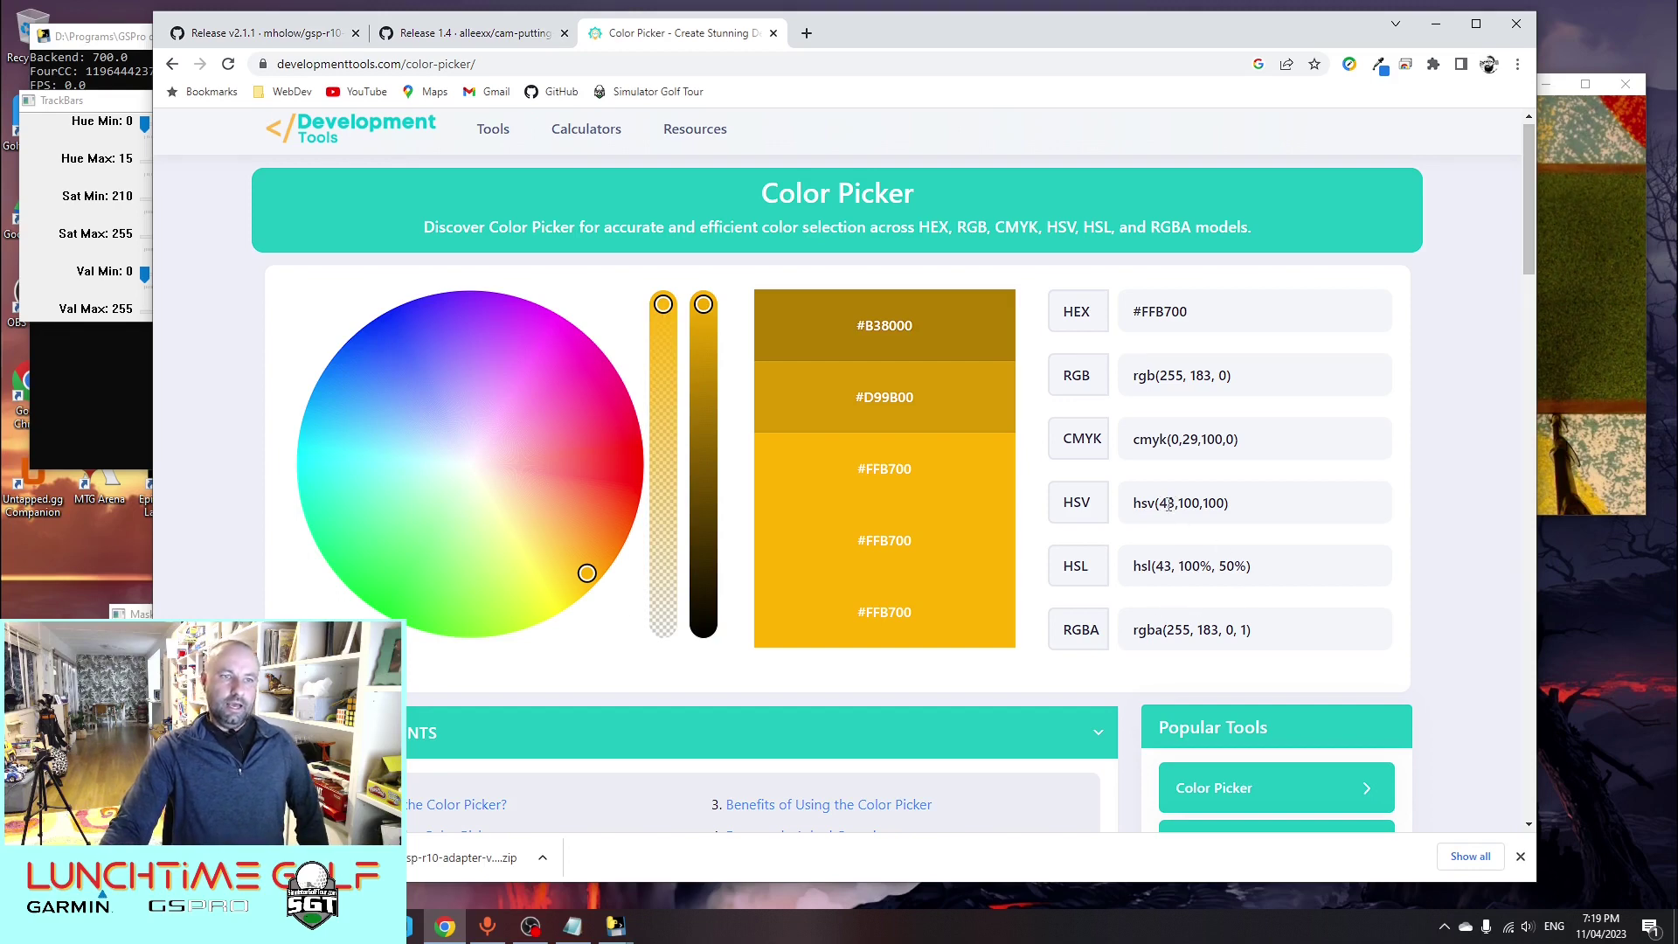
click(101, 103)
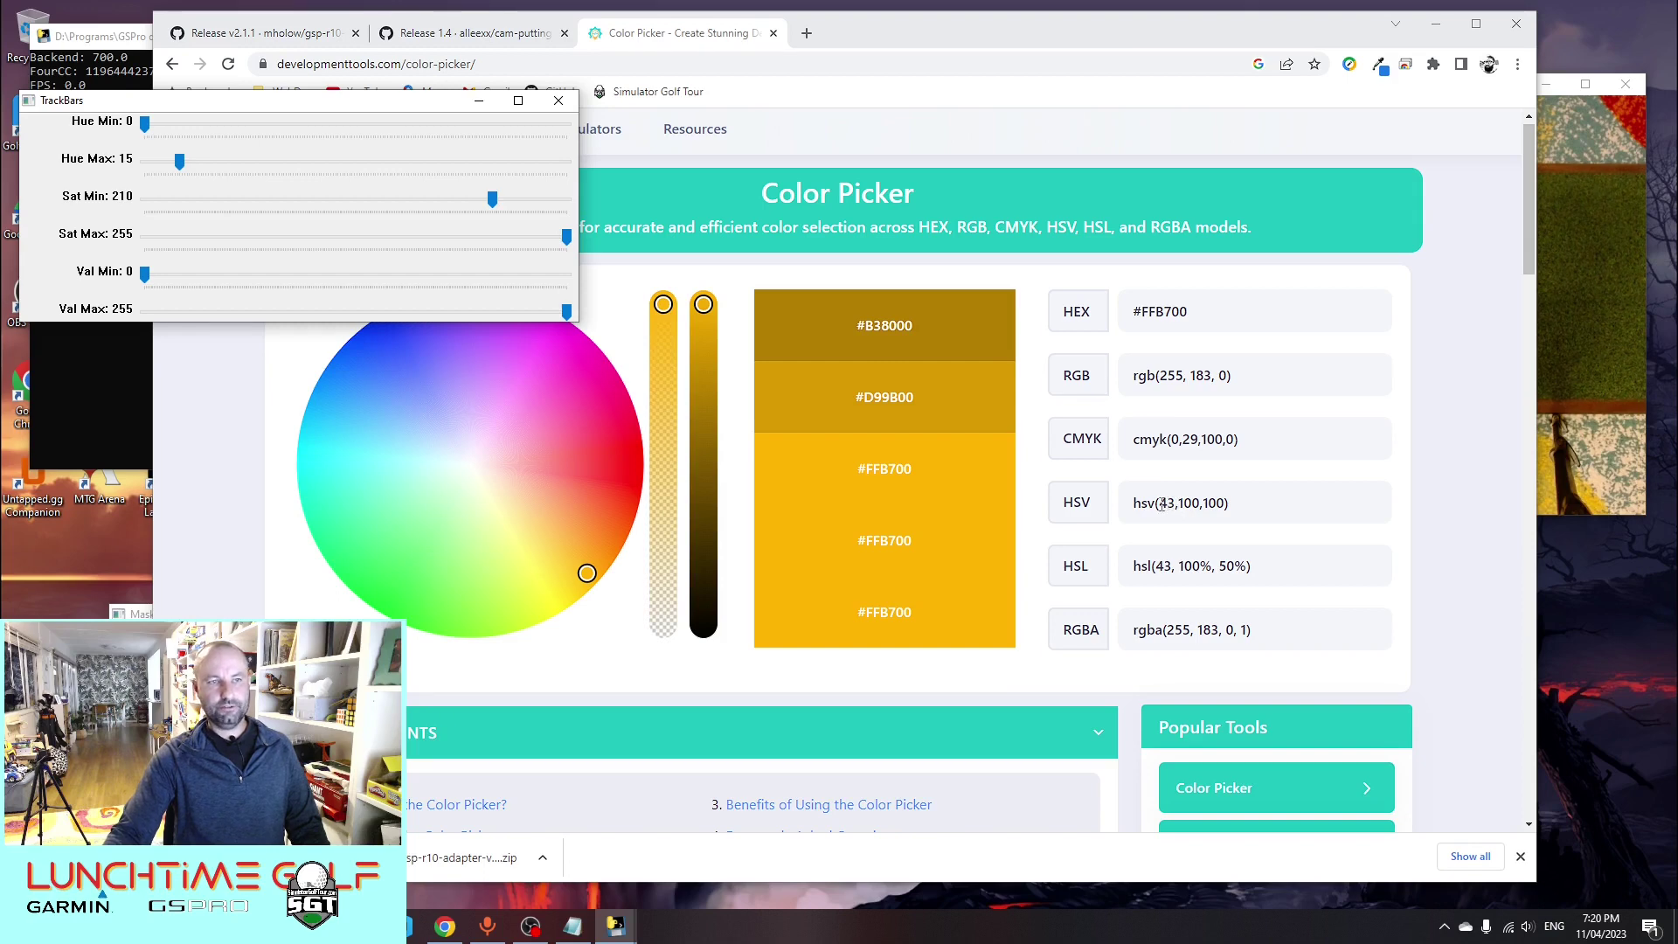
drag(145, 125, 198, 133)
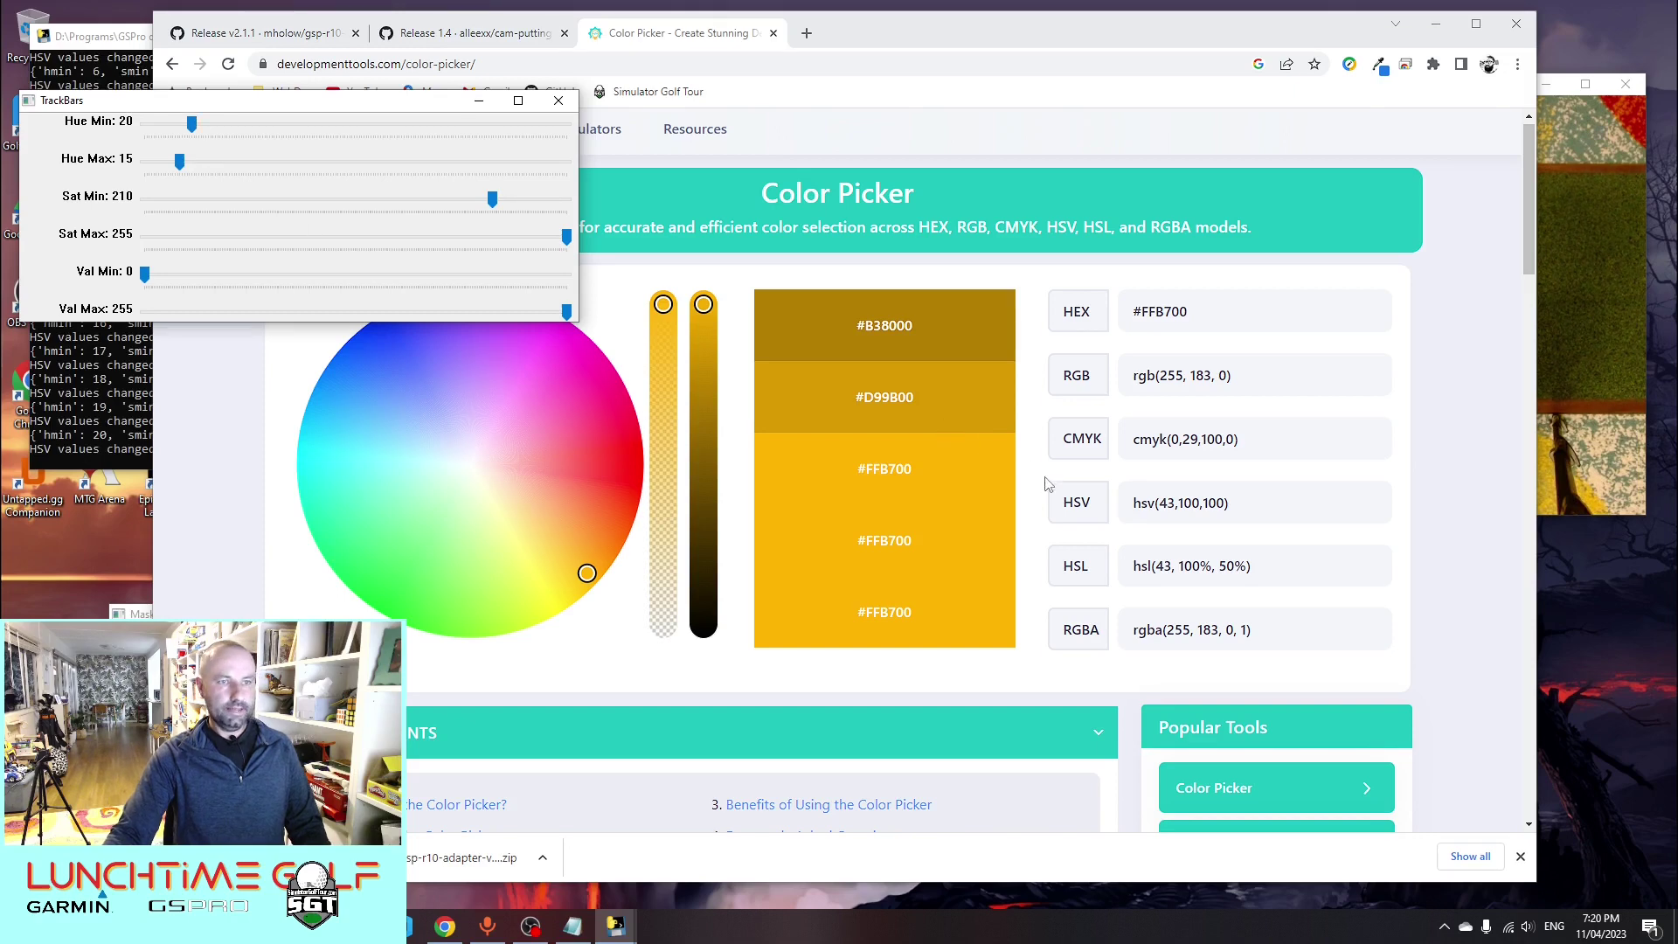
Pick yellow #FBFF00 as the upper limit and set Hue Max to 30, with MaskFrame placed beneath the sliders
mouse_move(587, 577)
mouse_down()
mouse_move(594, 596)
mouse_move(560, 626)
mouse_up()
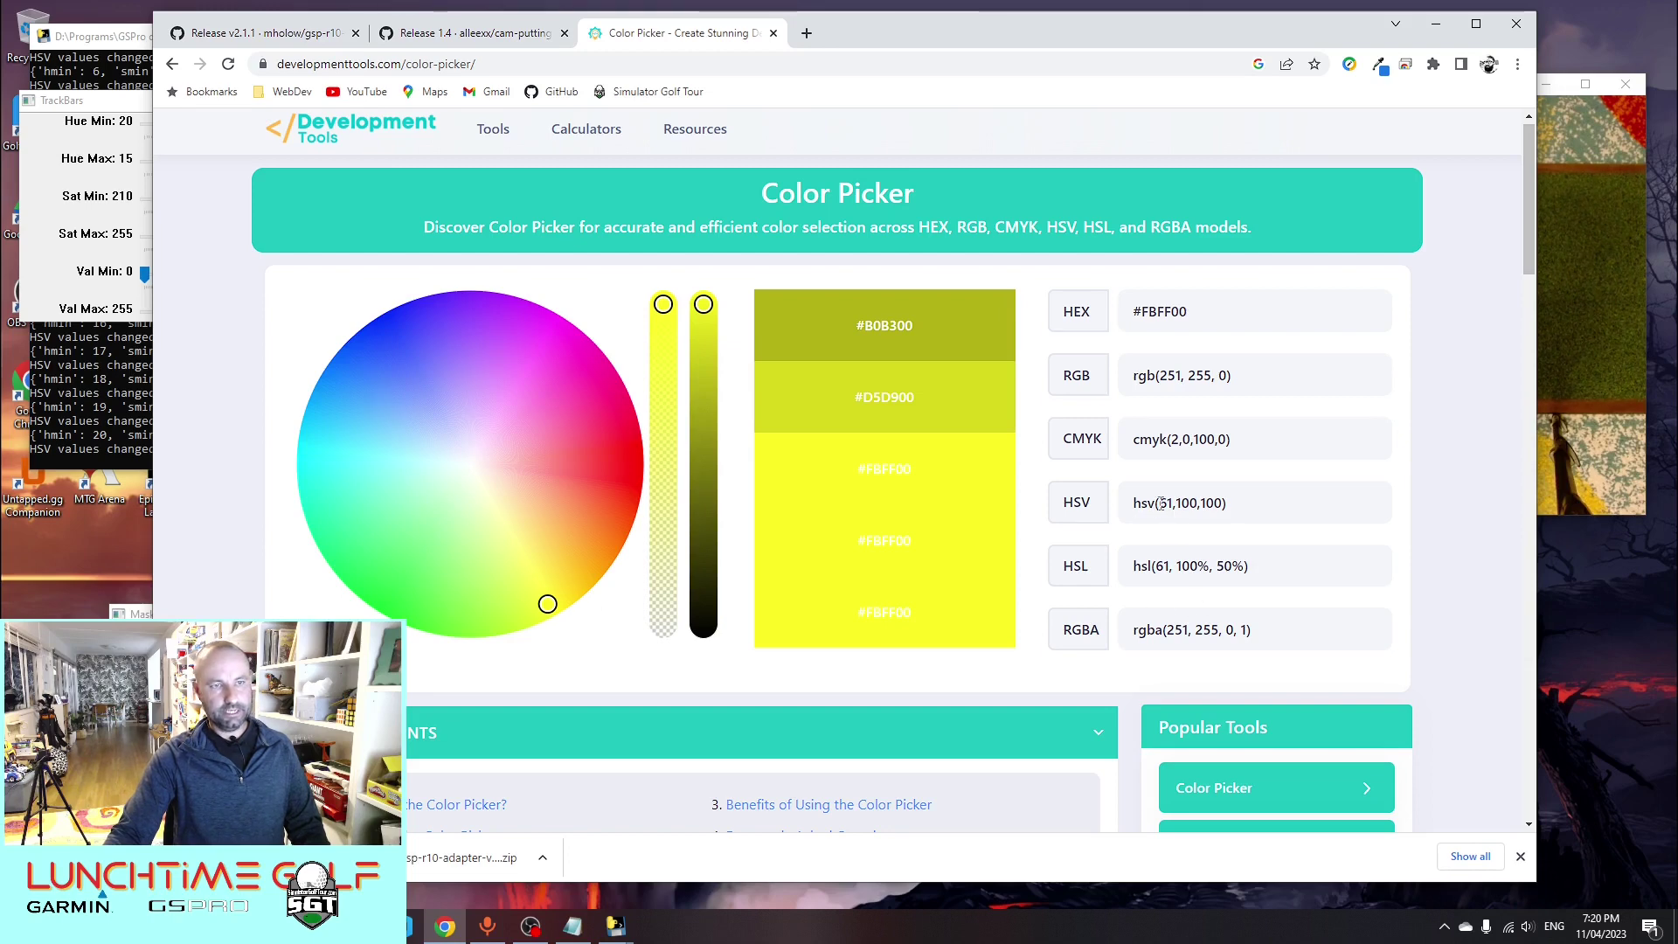
click(133, 115)
drag(184, 155, 212, 159)
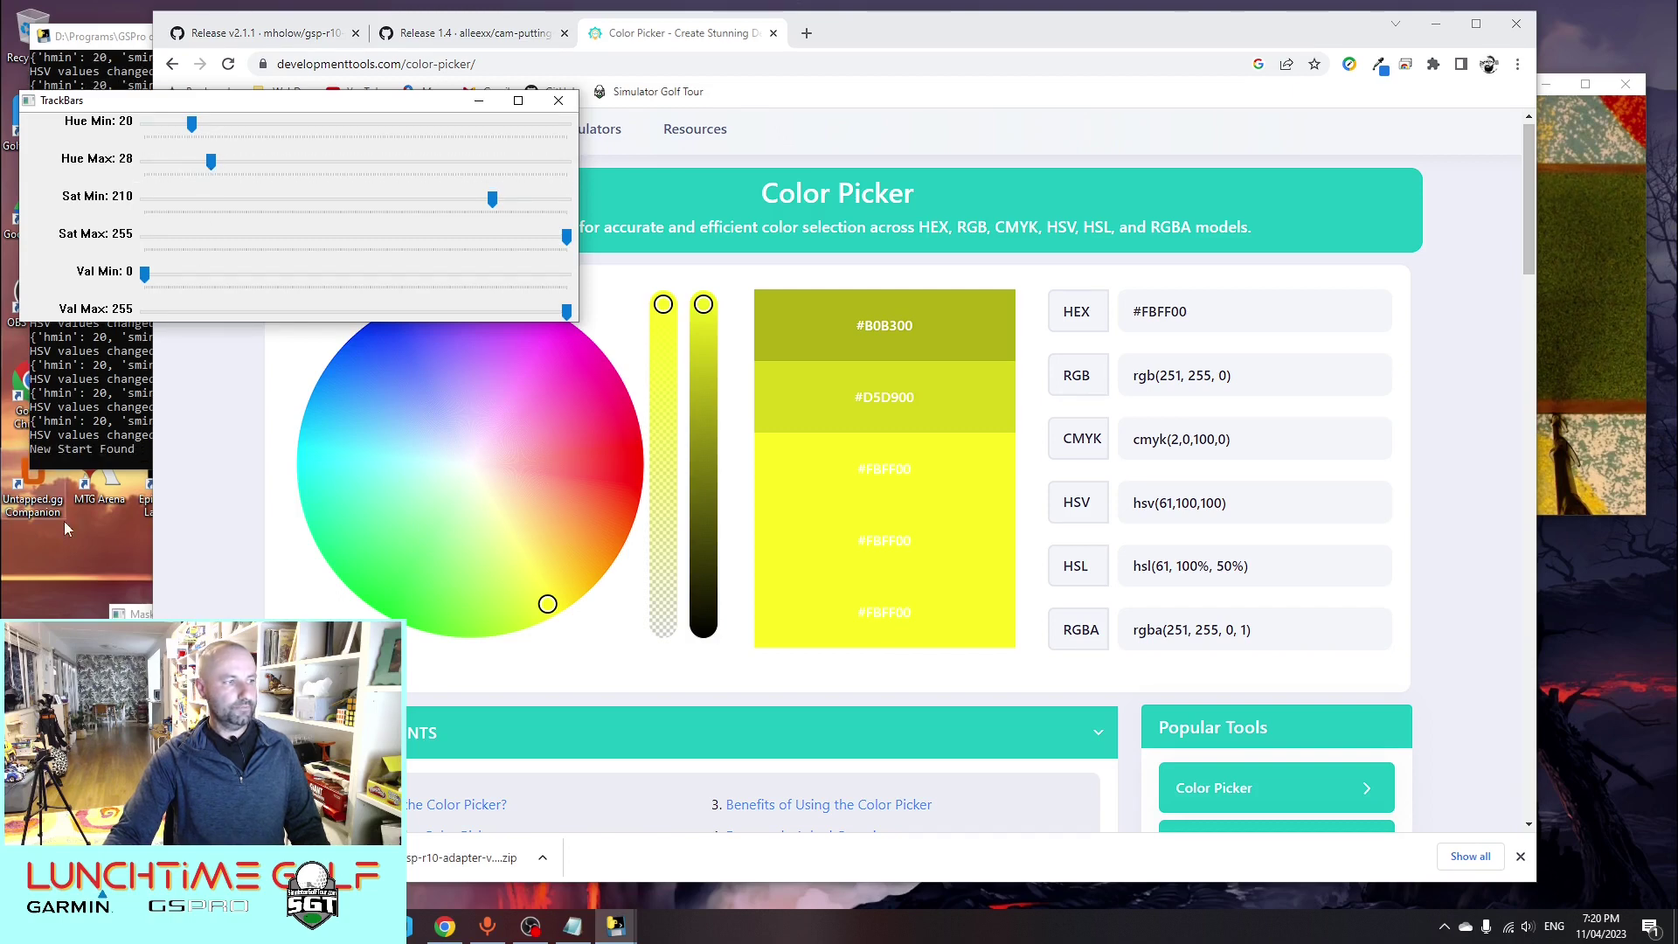
drag(263, 614, 238, 449)
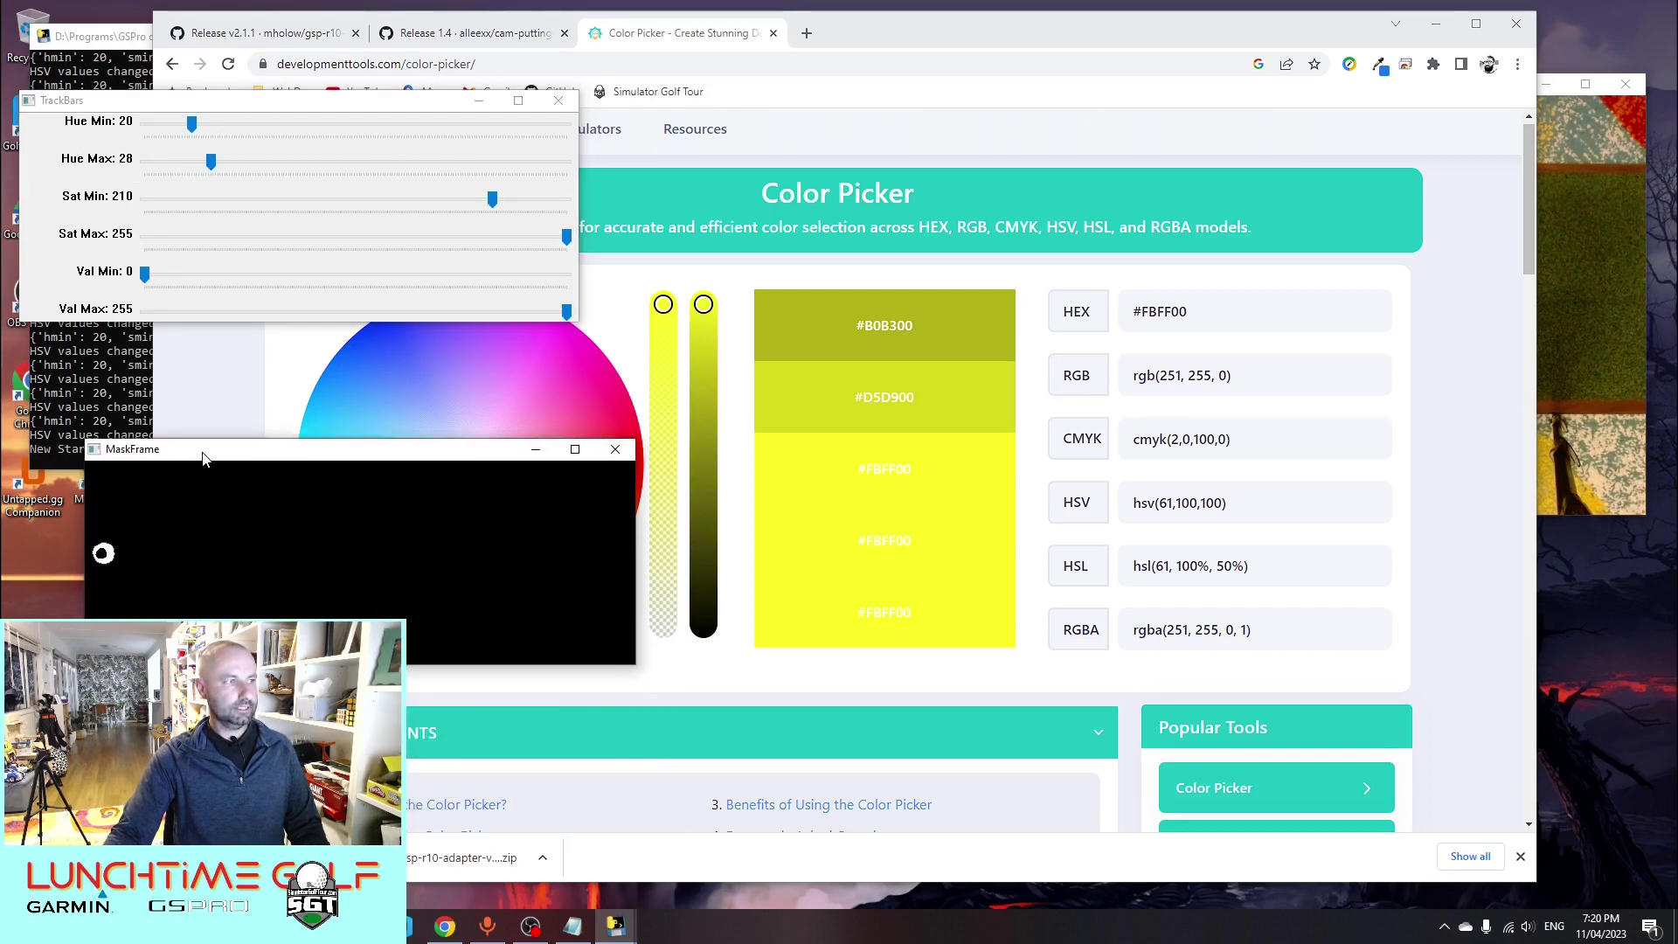
drag(217, 161, 217, 166)
Uncover the tracking windows, watch a test putt with the yellow ball in the Original view, and return to the Color Picker
click(1437, 24)
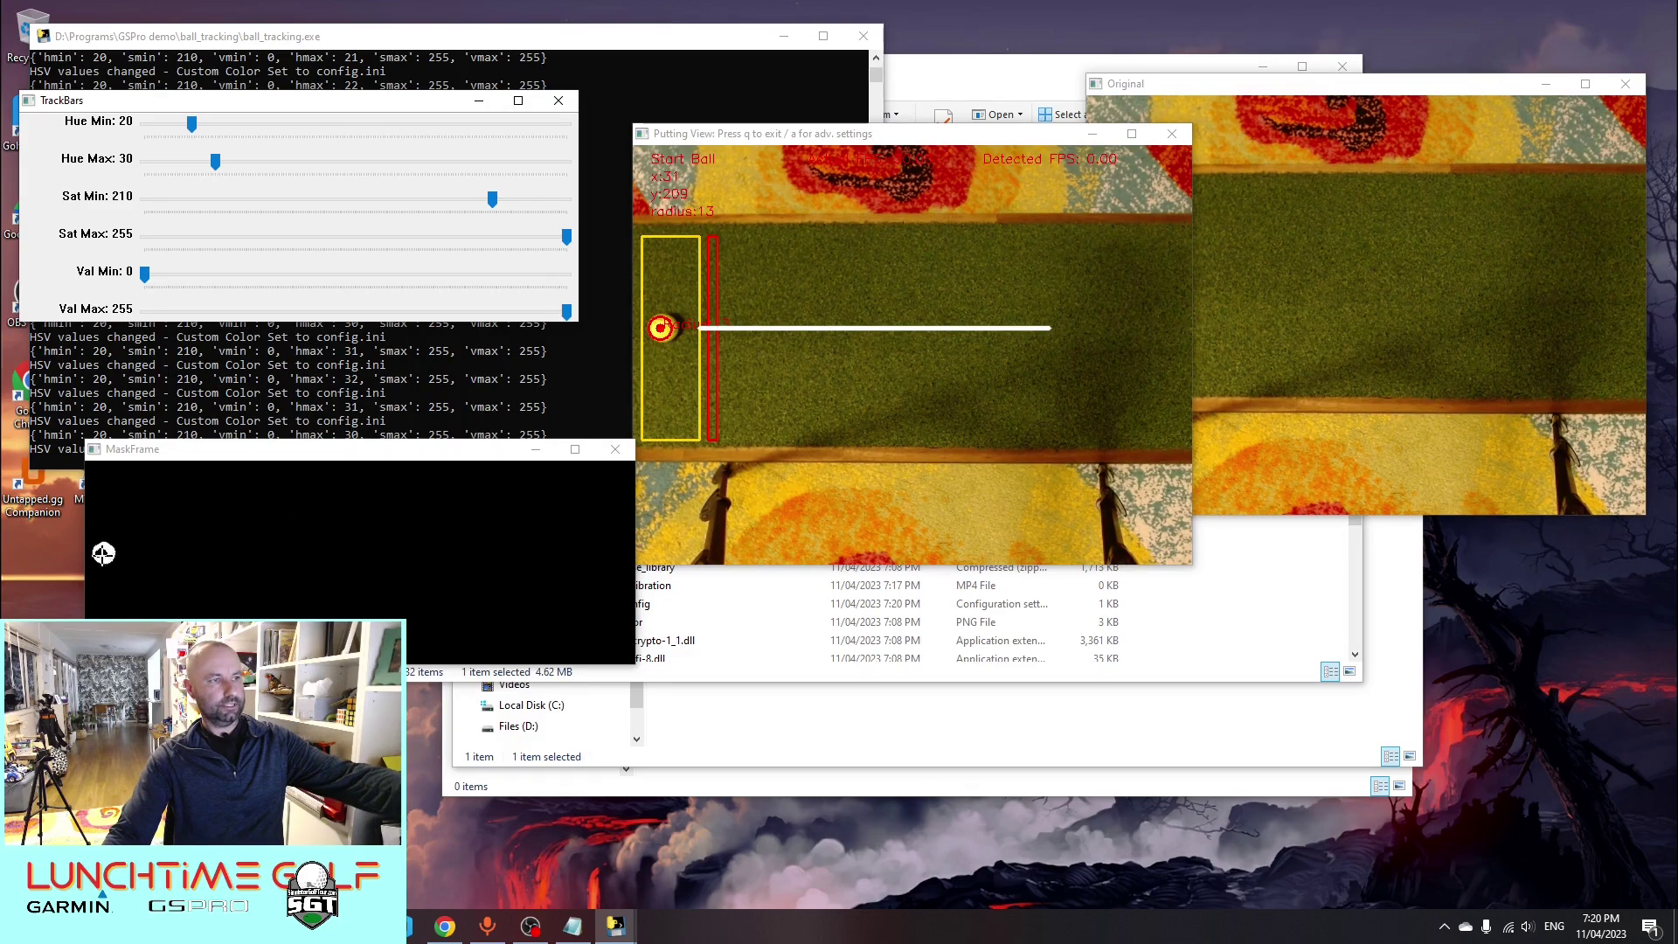
click(1260, 98)
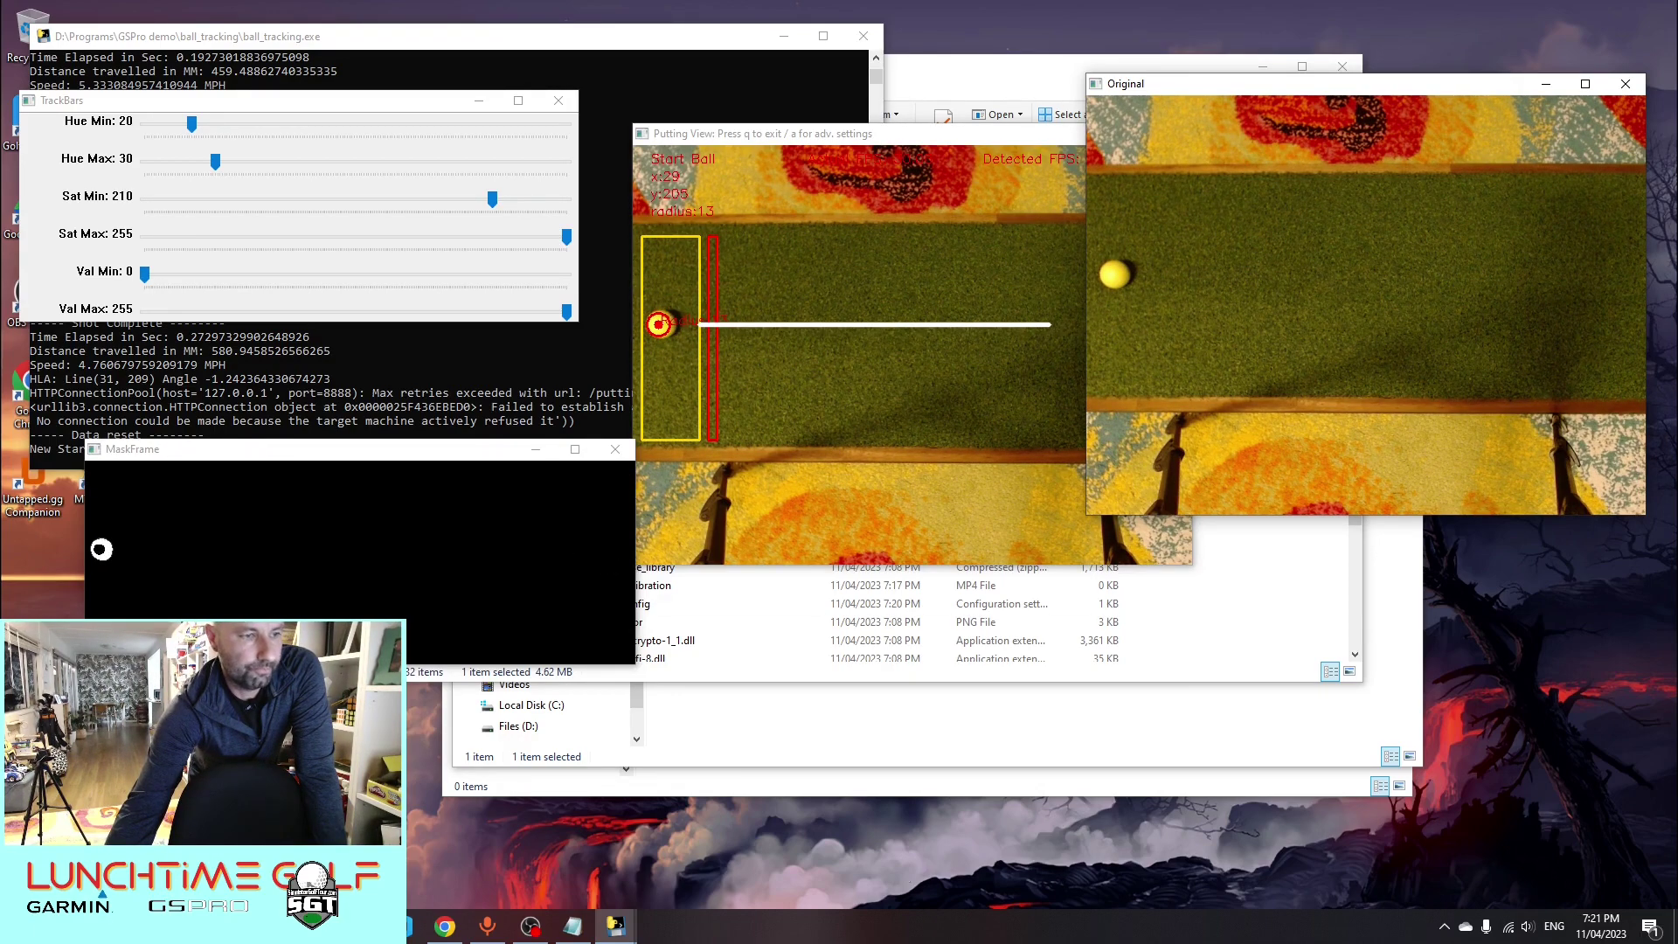
click(444, 927)
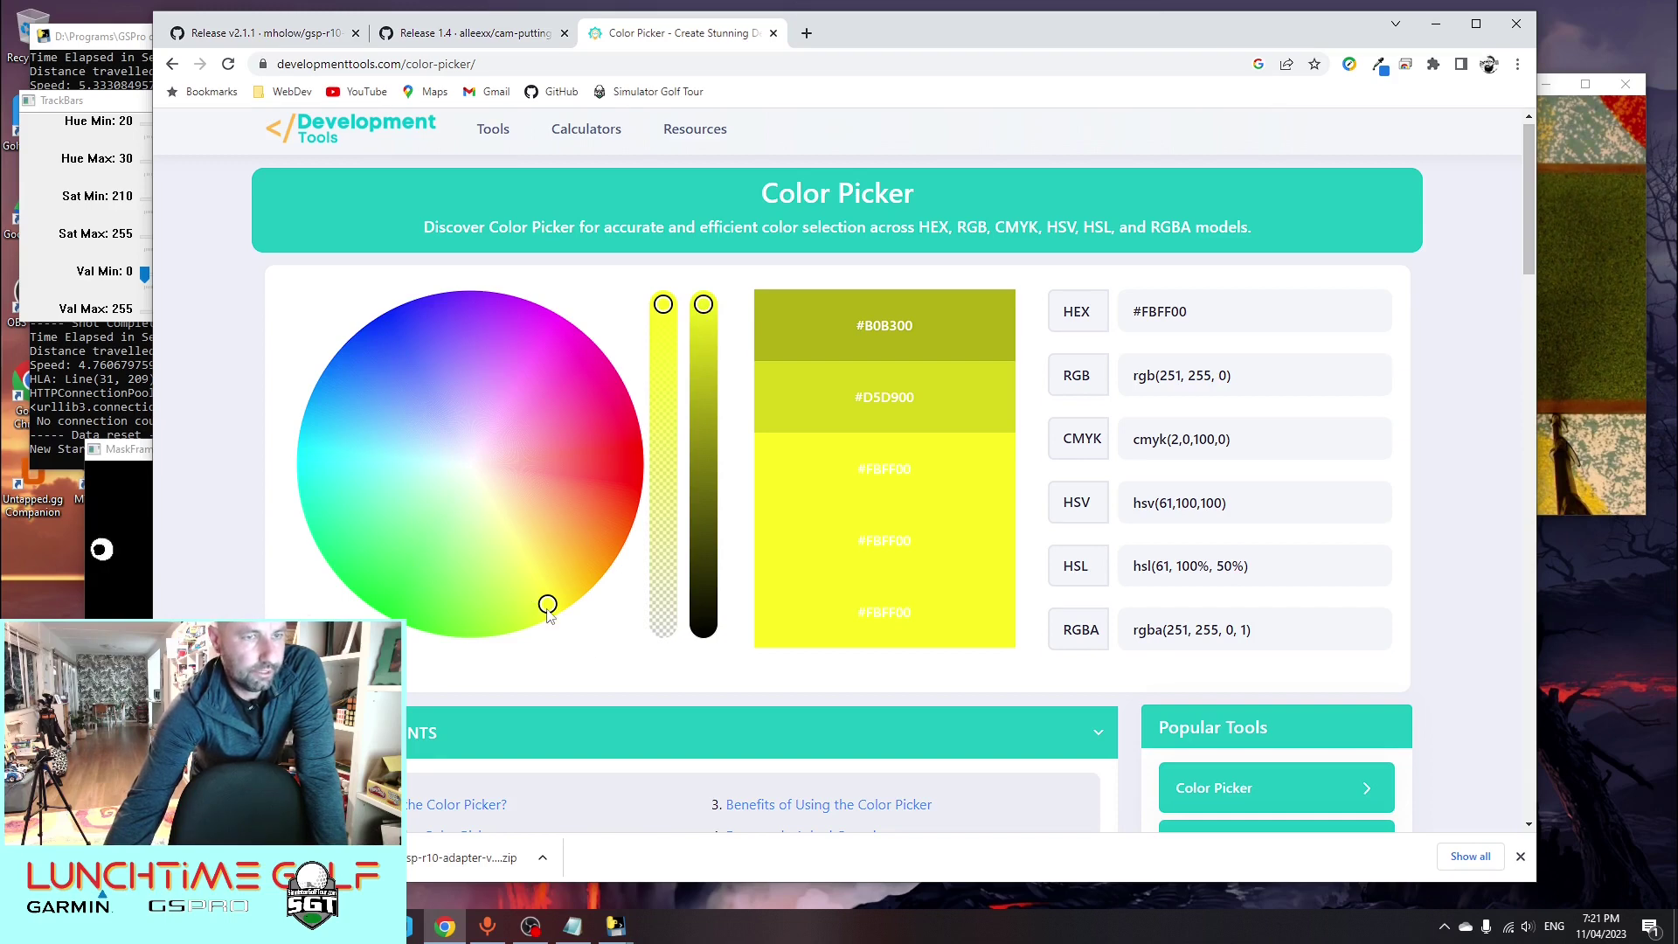
Pick yellow #FFEE38 on the colour wheel, uncover the Original view, and sample on-screen colours with the PowerToys Color Picker
drag(547, 609, 542, 568)
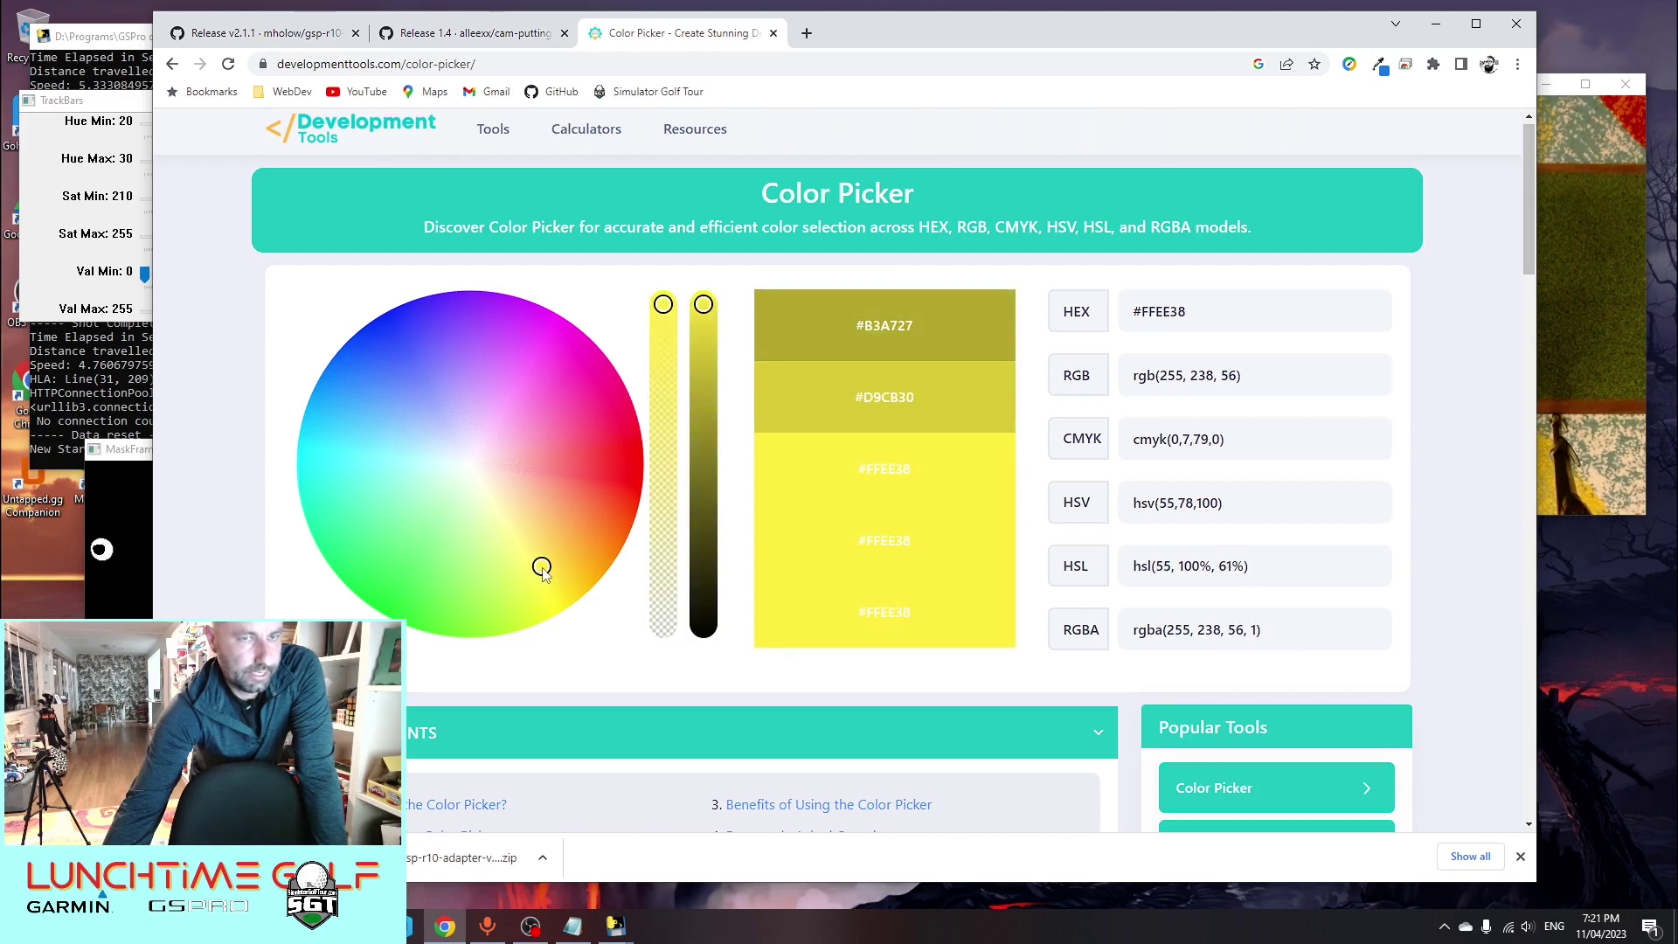
click(1570, 92)
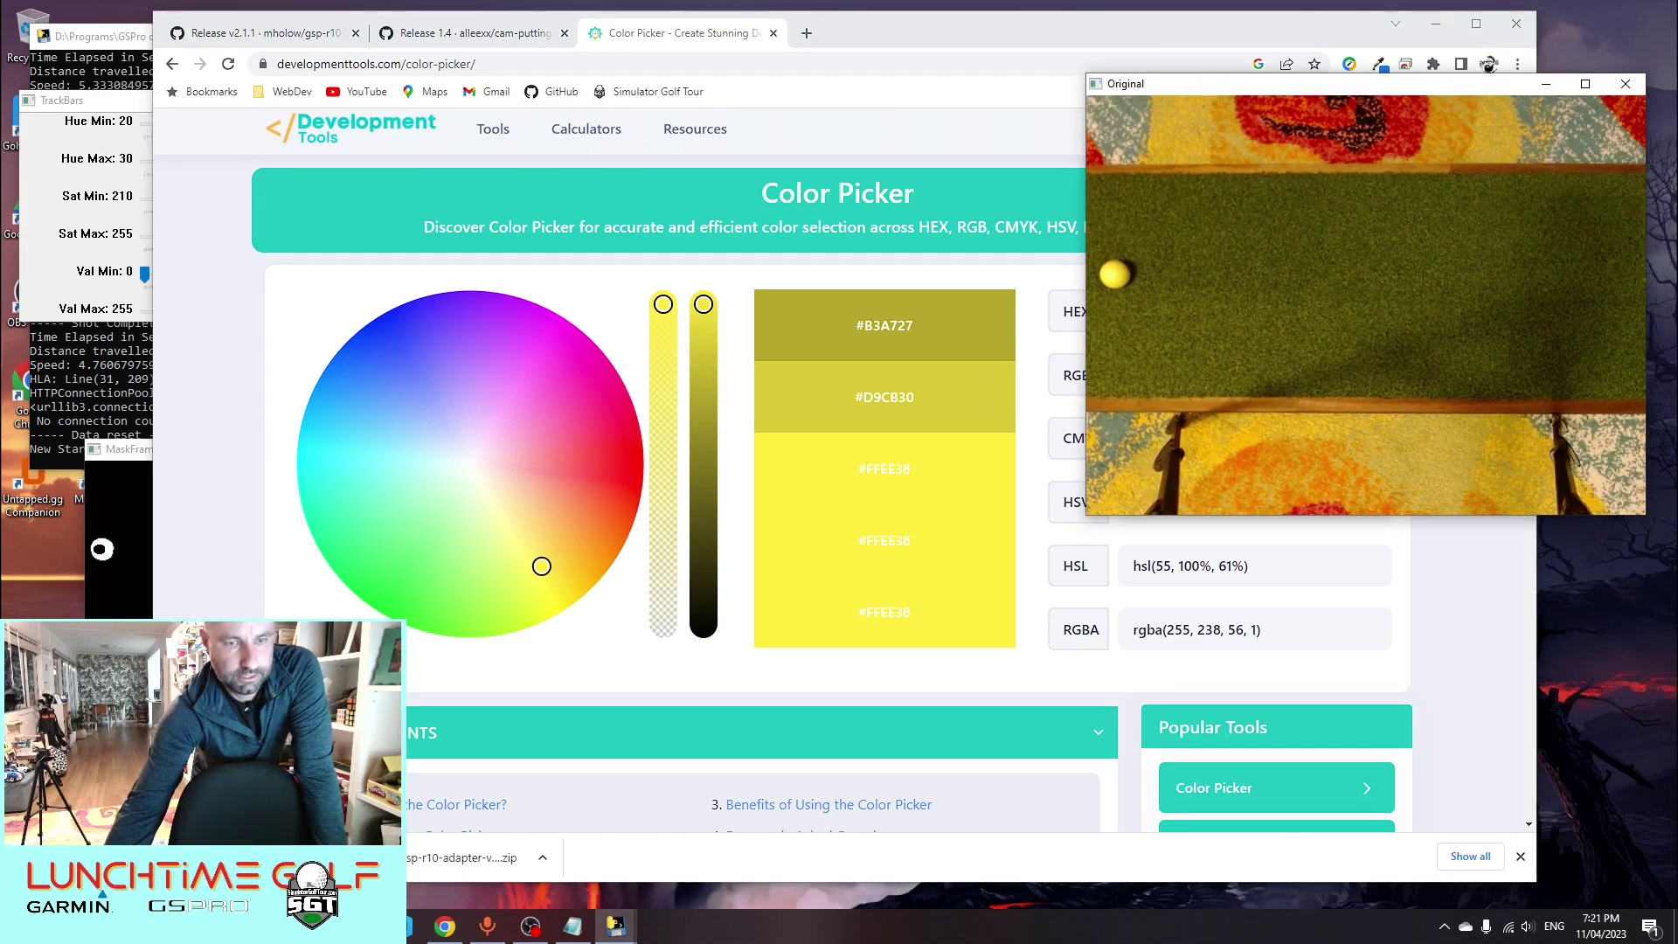
click(1444, 926)
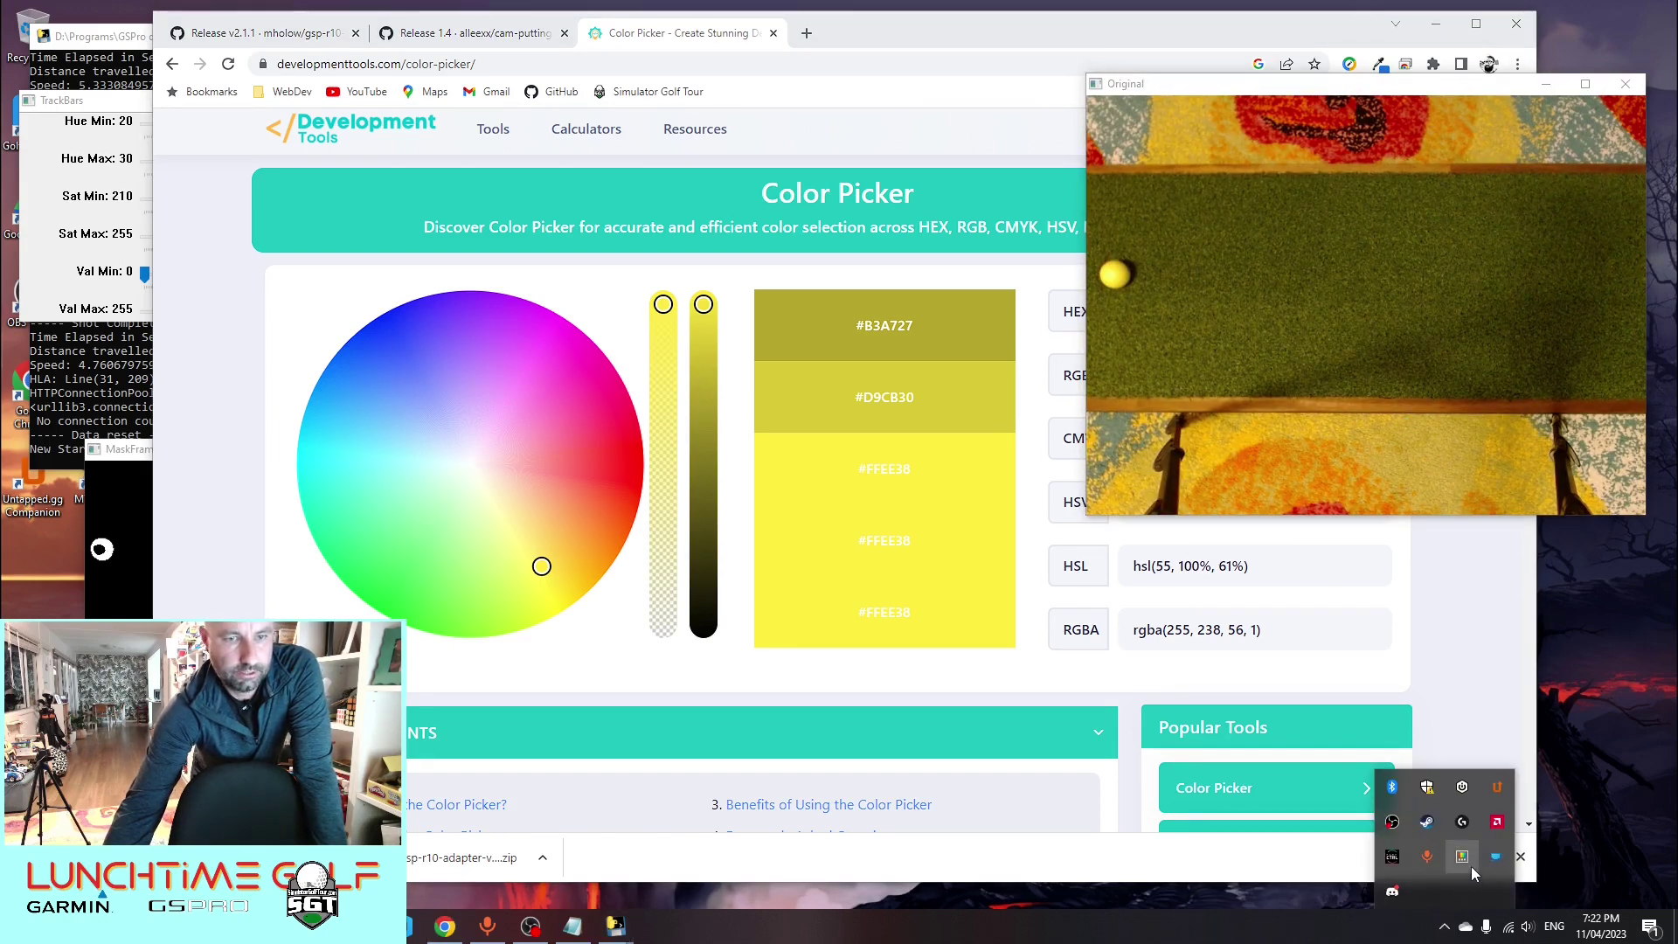
click(1465, 860)
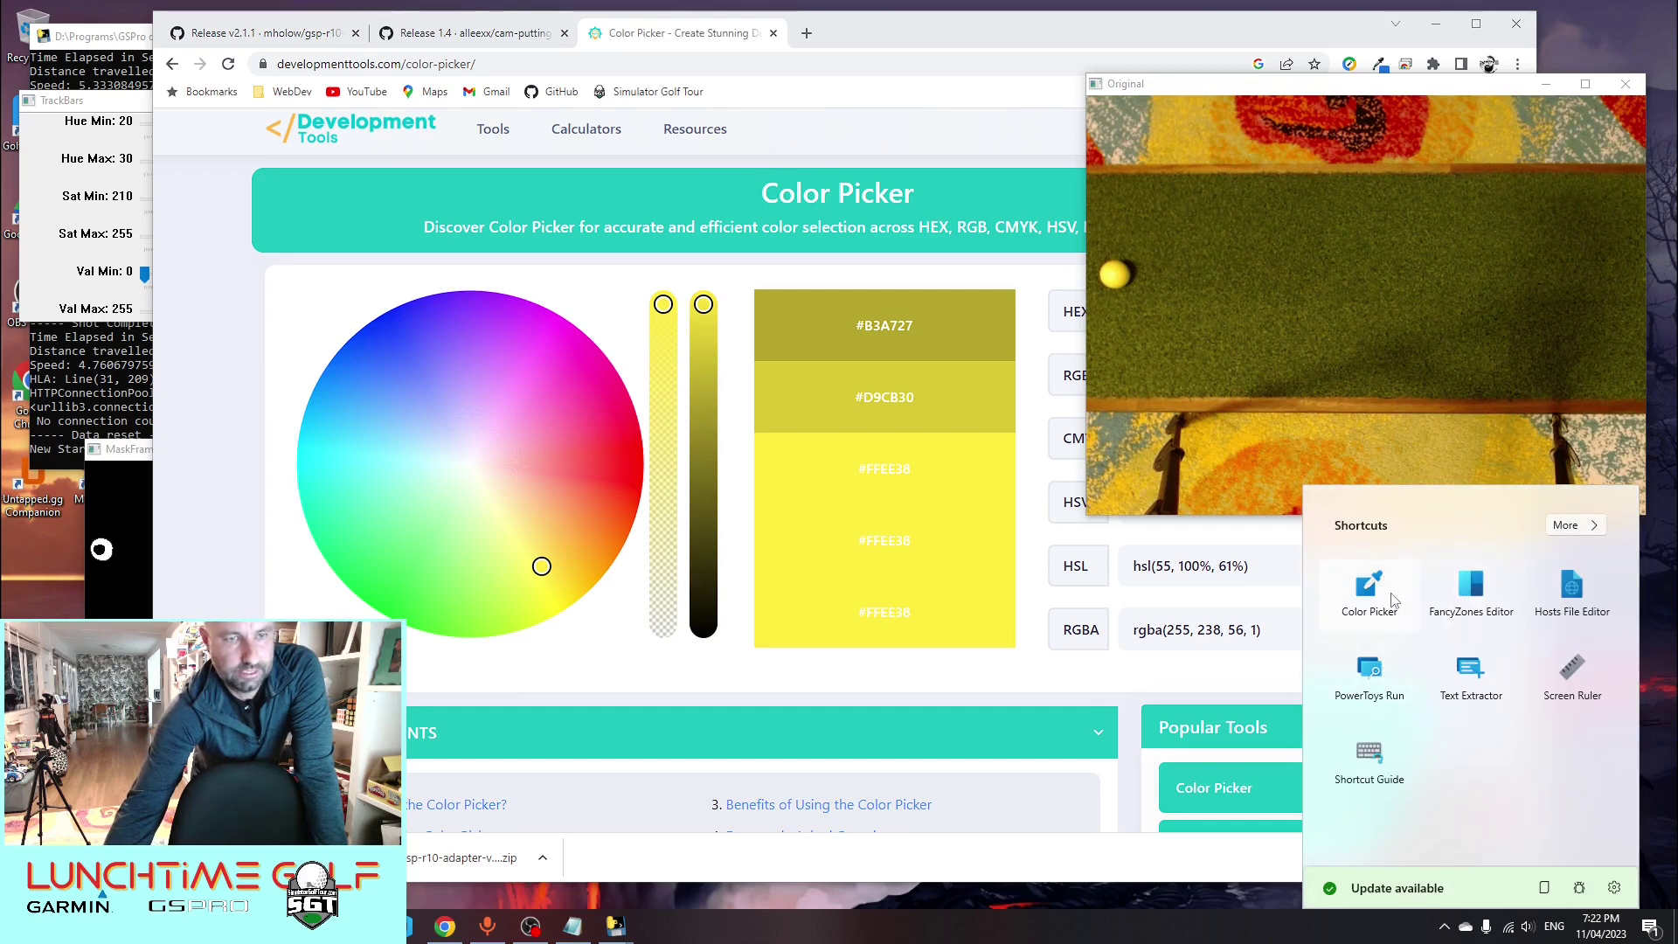
click(1353, 596)
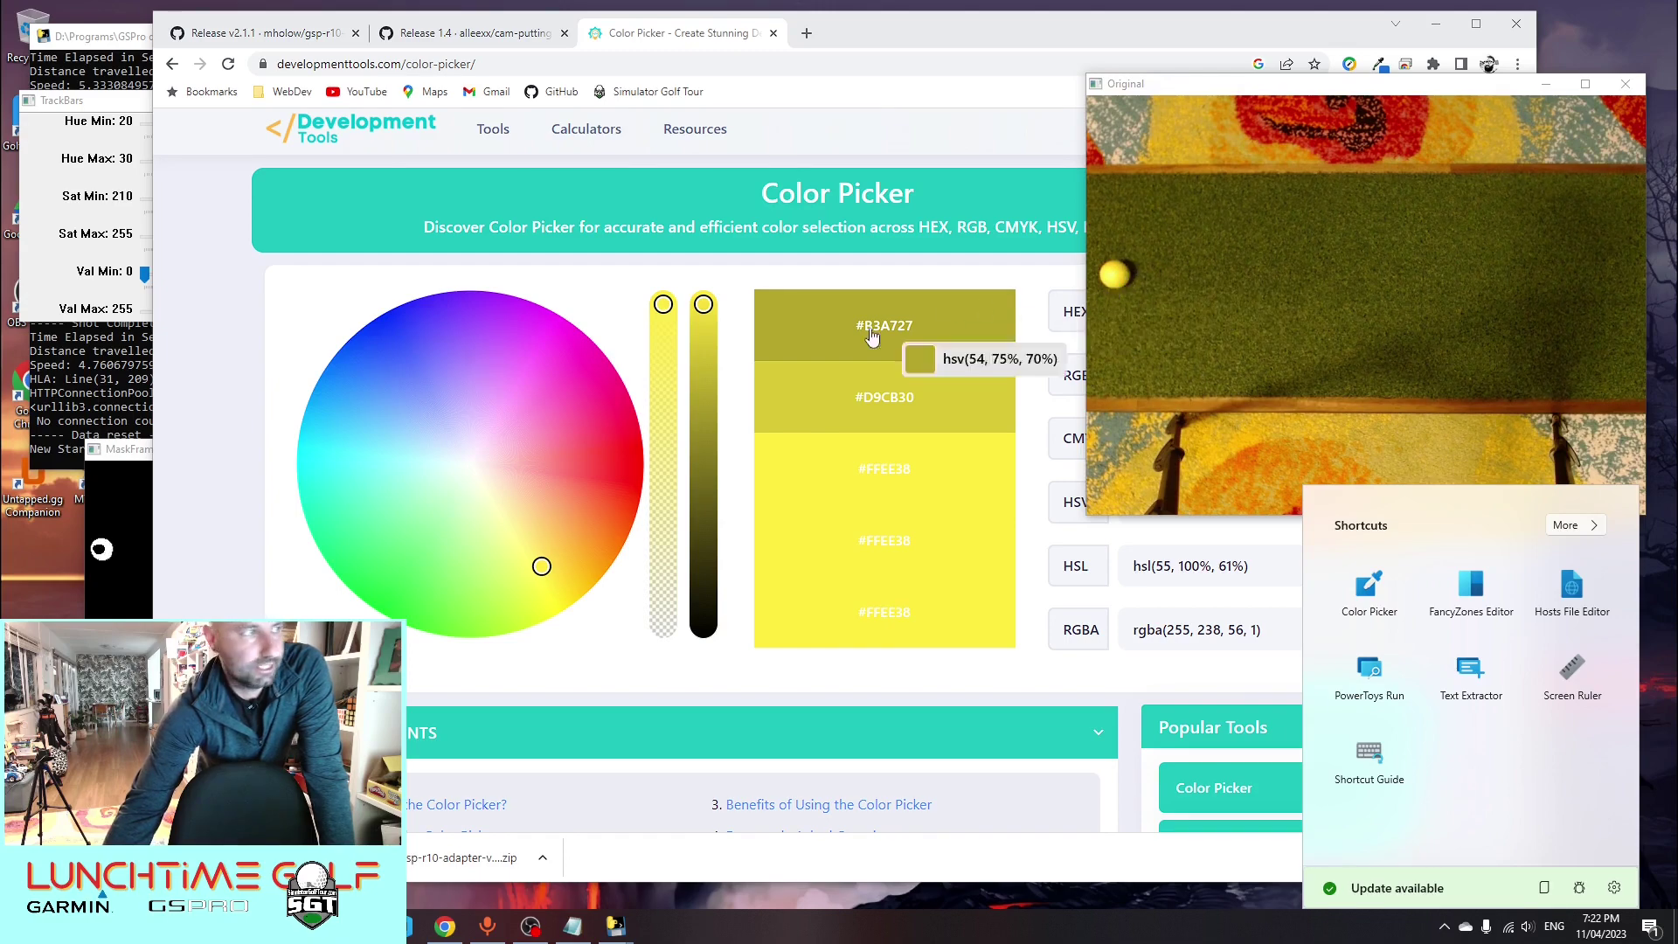
click(55, 276)
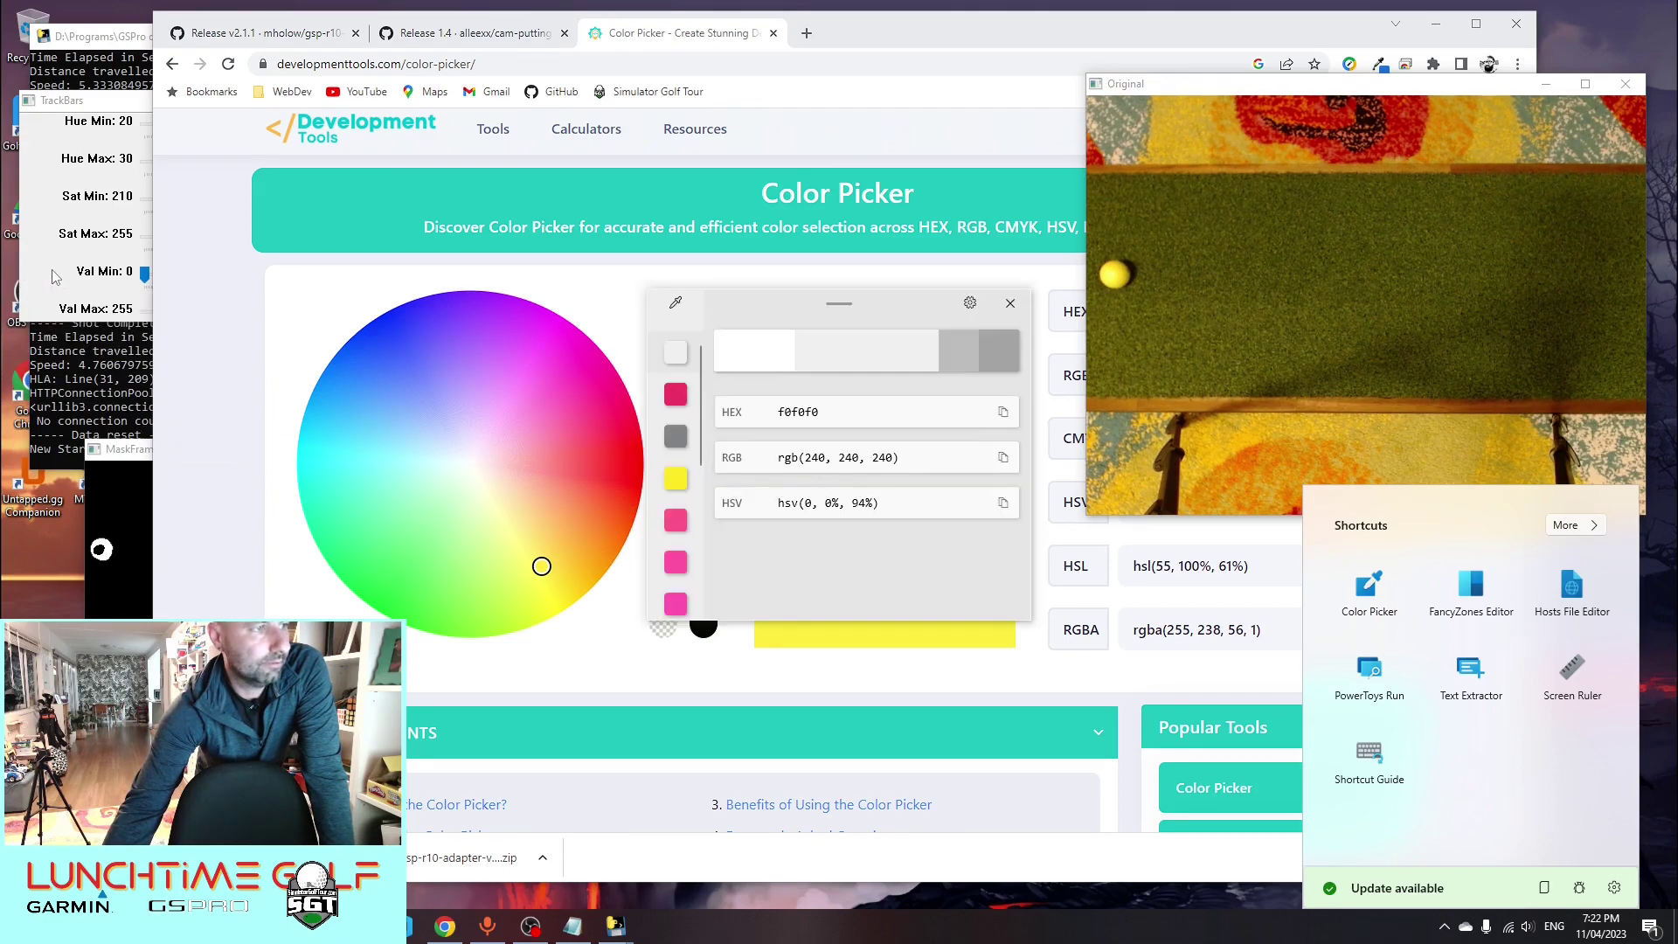
Bring the MaskFrame and TrackBars windows to the front and raise Val Min to 195
click(127, 467)
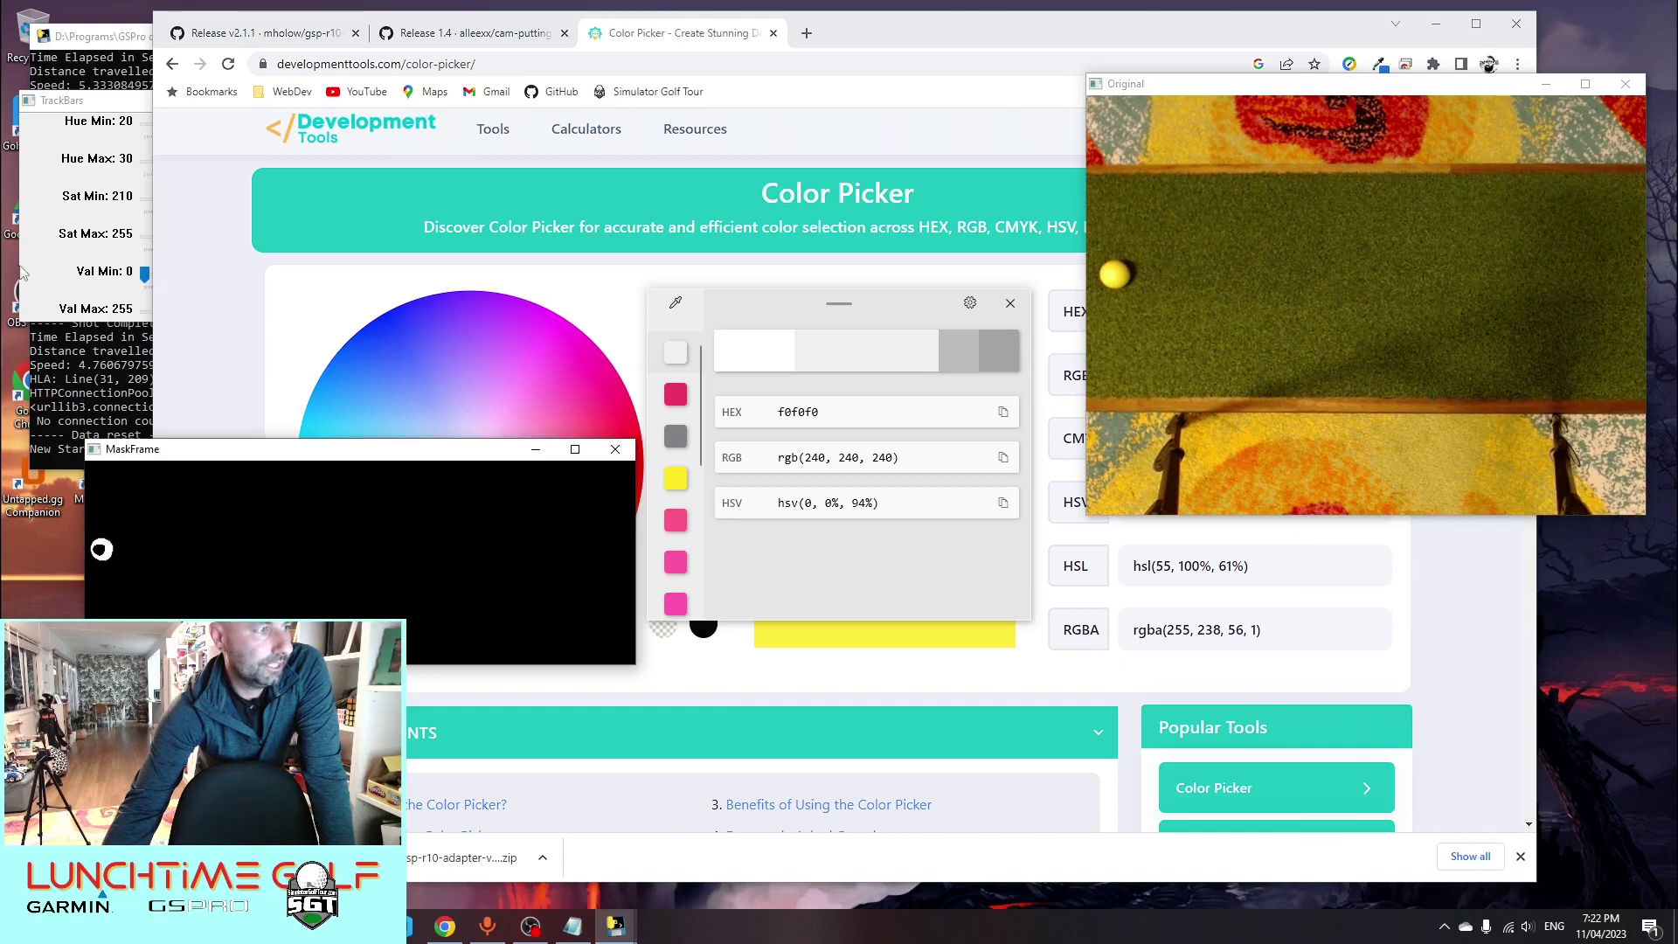
click(39, 261)
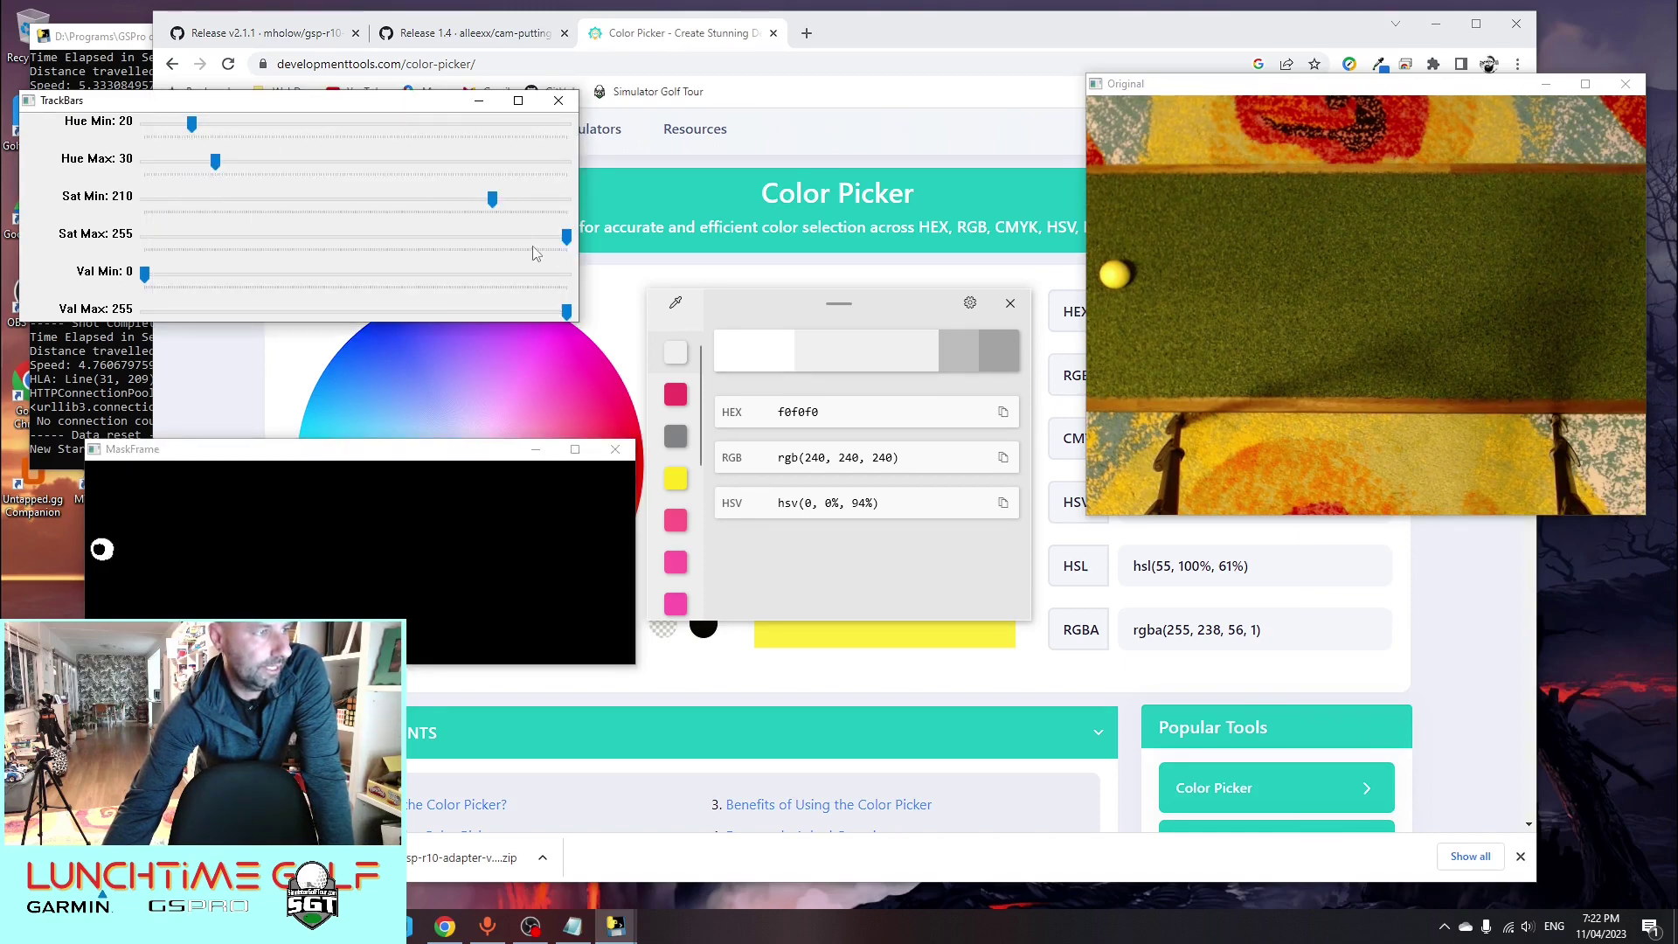
drag(146, 276, 467, 278)
mouse_move(567, 313)
mouse_down()
mouse_move(531, 318)
mouse_move(574, 316)
mouse_up()
Set Sat Min to 190, Sat Max to 251 and Val Min to 0 in TrackBars
mouse_move(566, 237)
mouse_down()
mouse_move(463, 237)
mouse_move(568, 238)
mouse_up()
drag(493, 200, 477, 203)
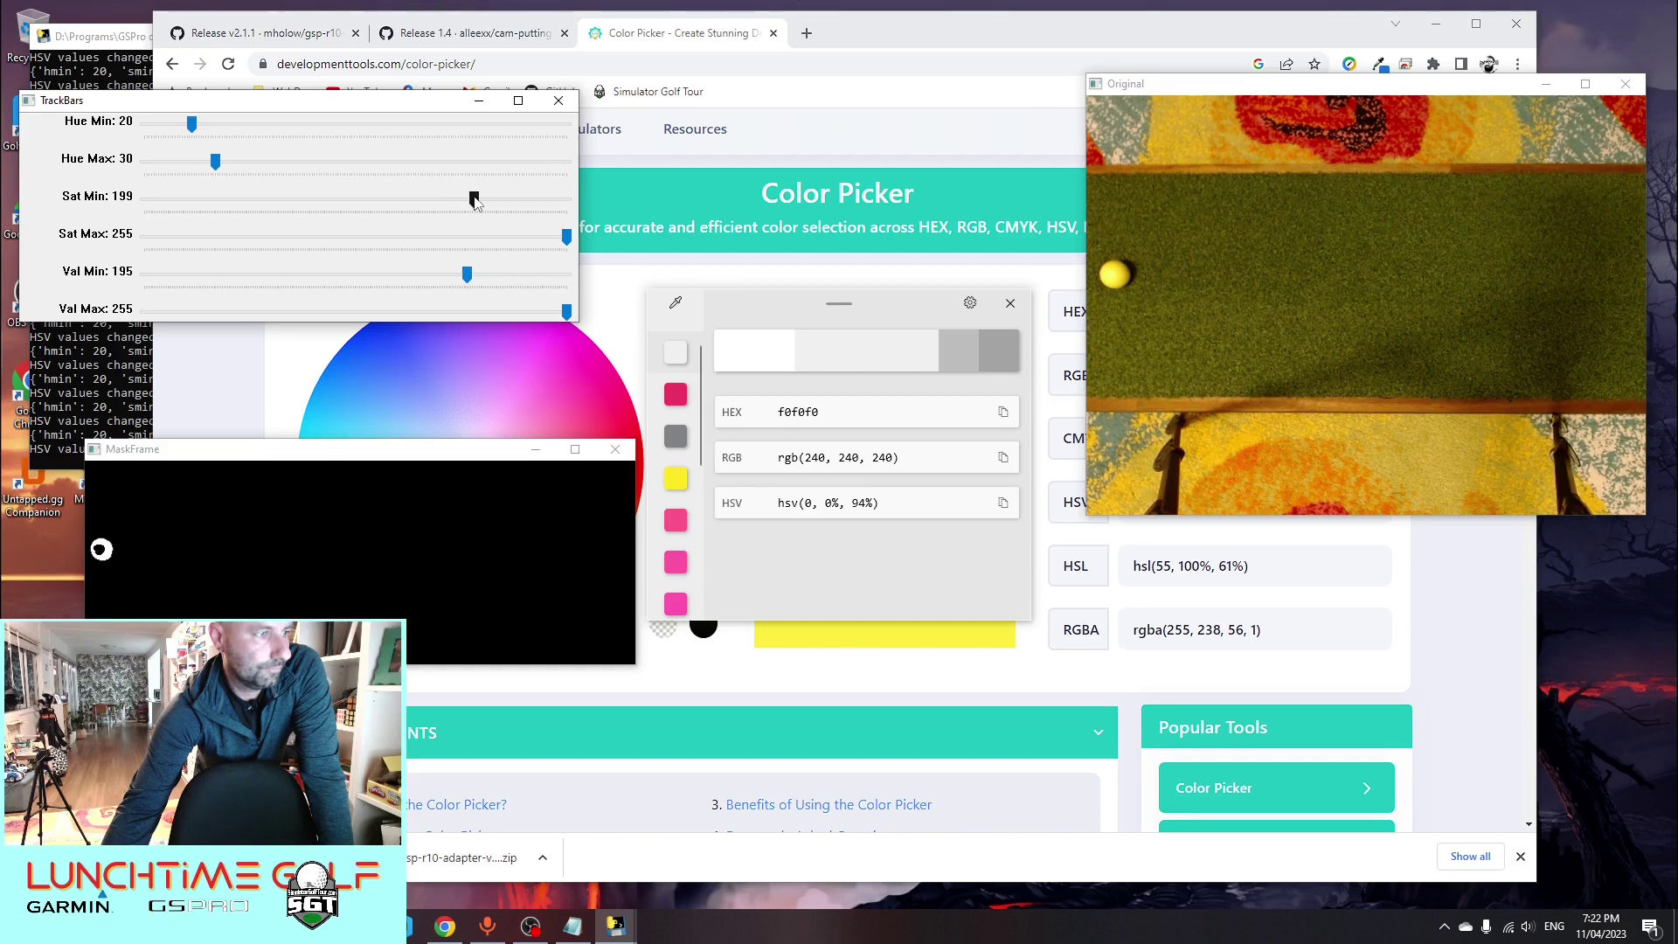
drag(567, 238, 559, 244)
drag(475, 201, 463, 202)
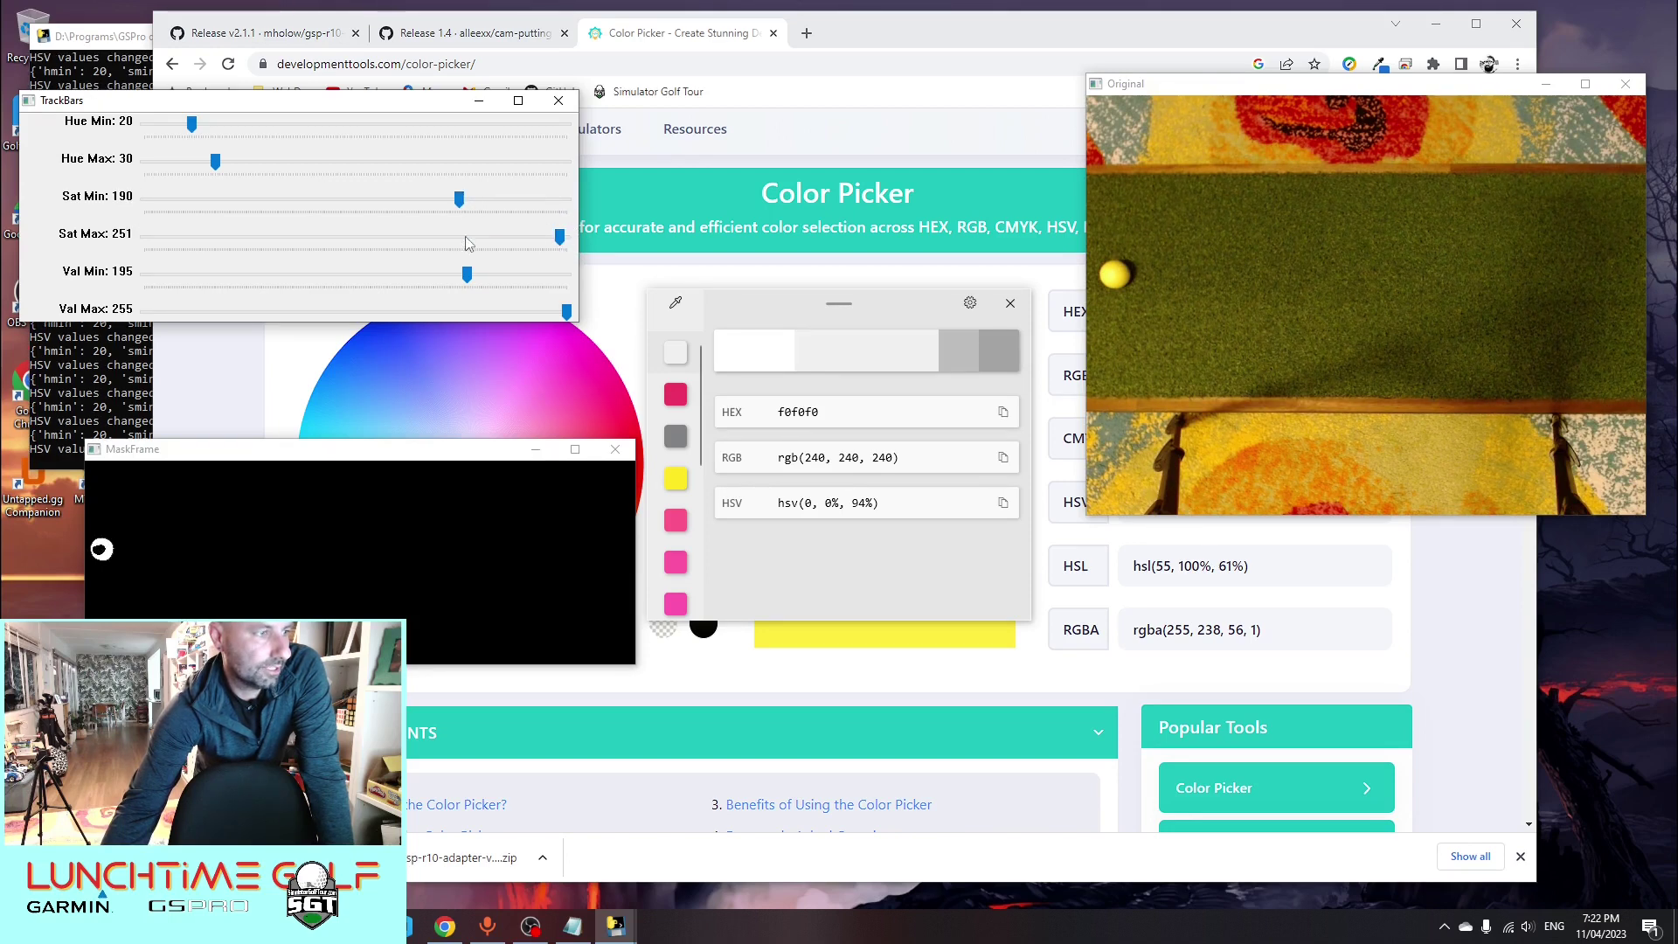
drag(467, 276, 147, 290)
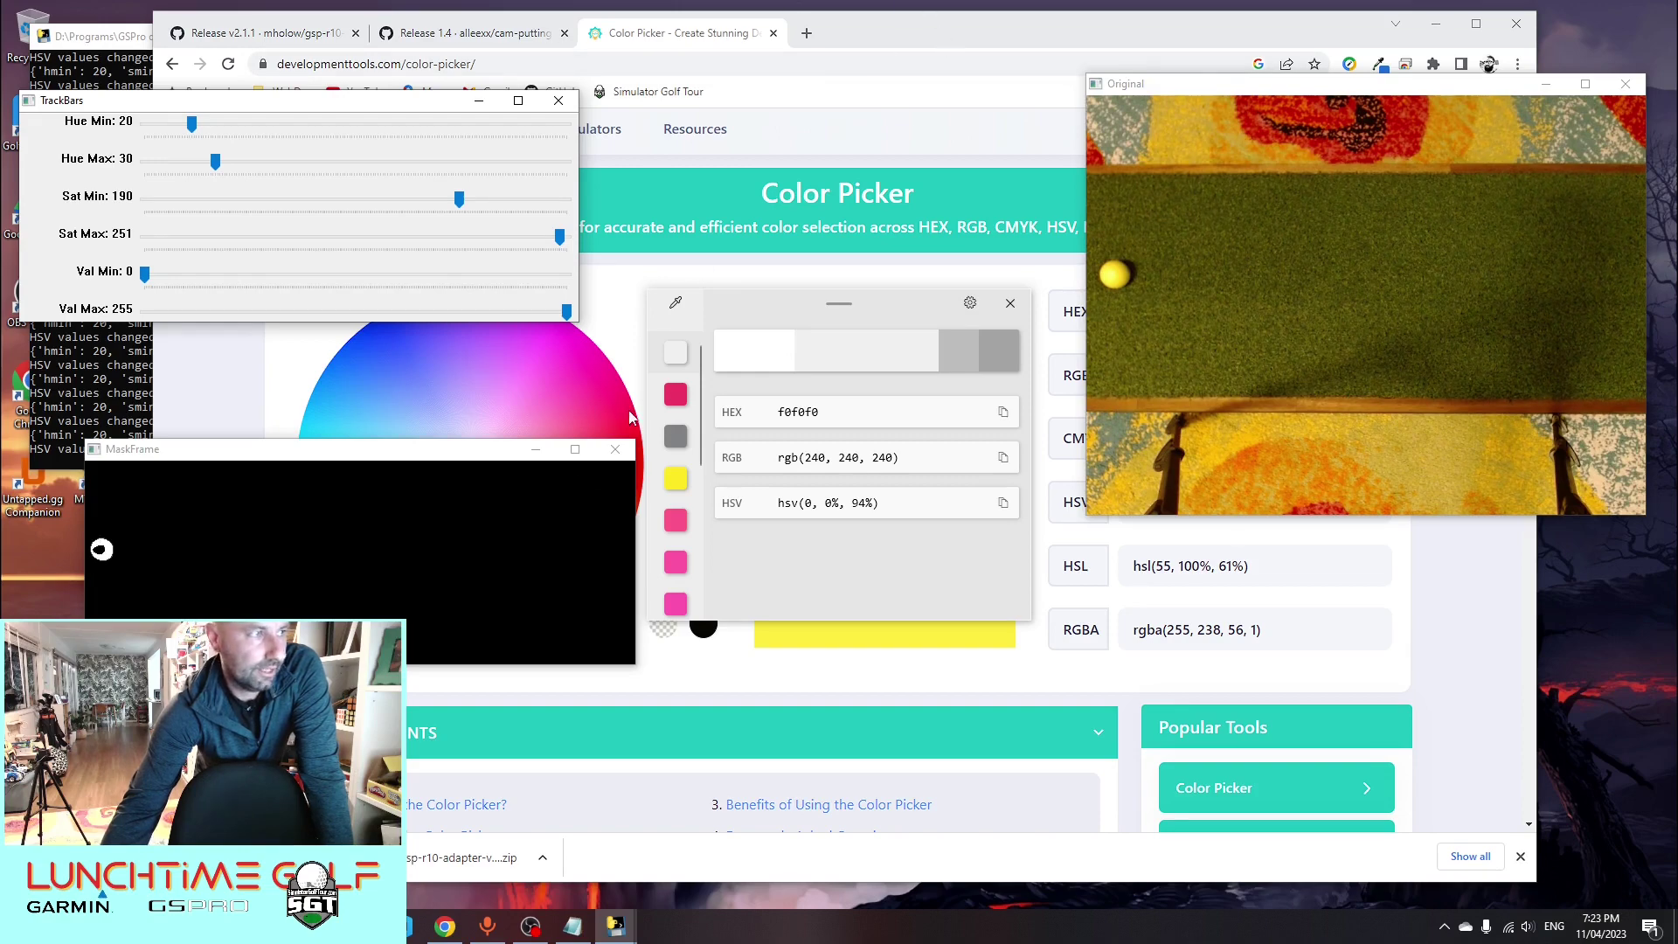
Close ball_tracking and open the config file in its folder to check the stored customhsv values
click(112, 45)
click(863, 32)
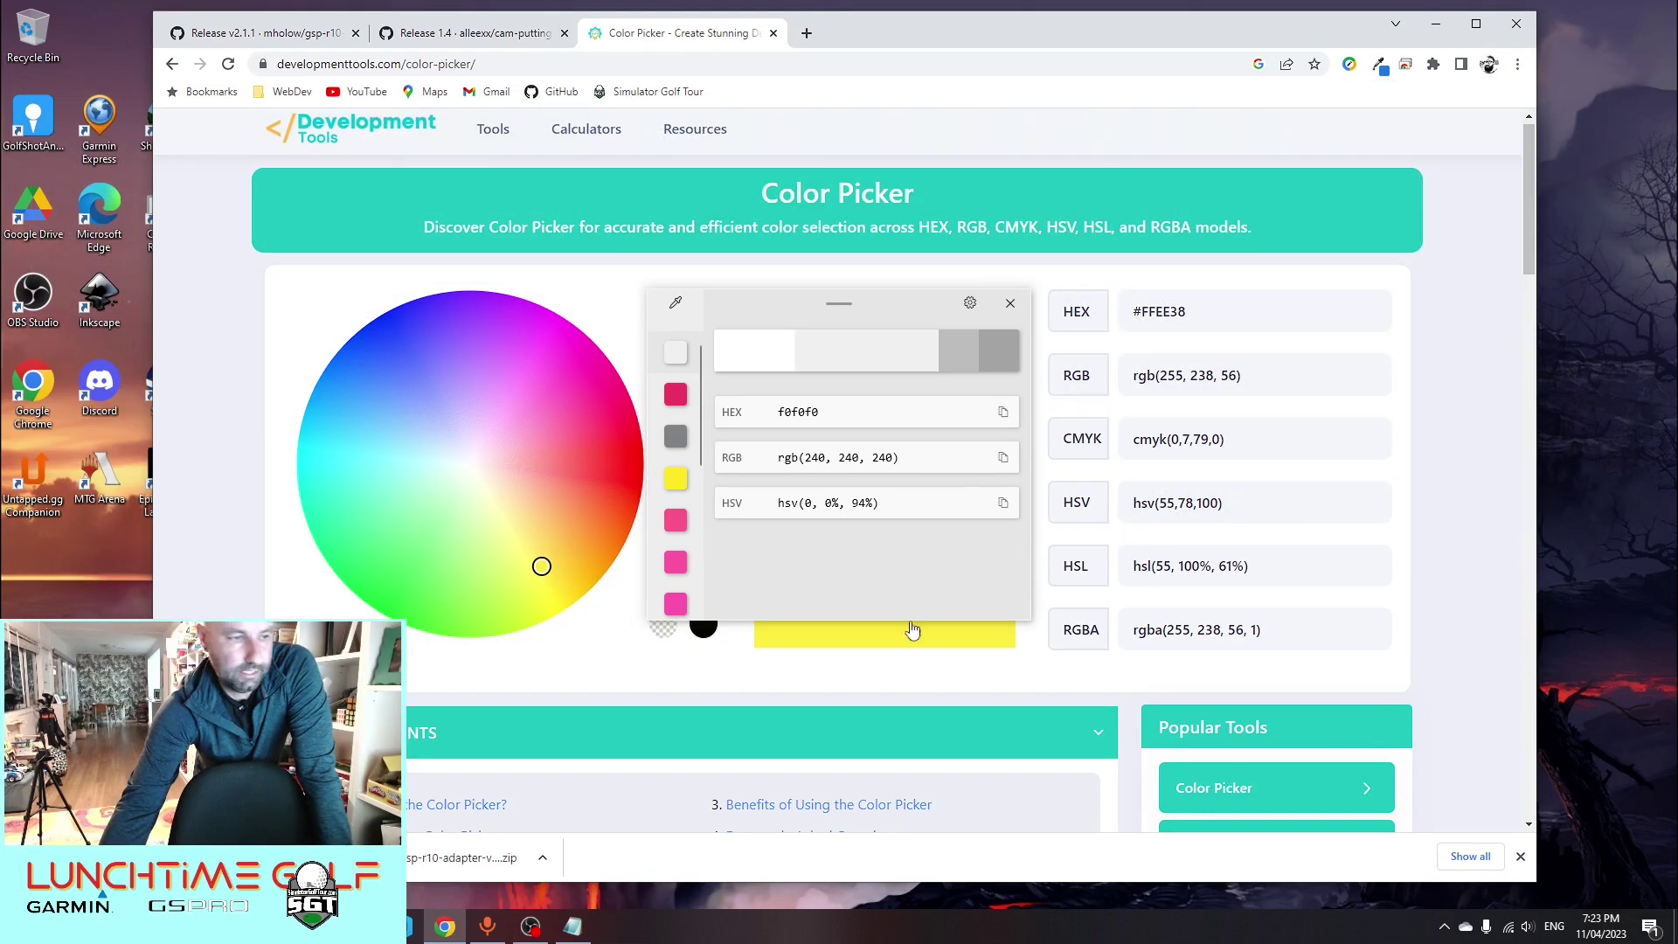
mouse_move(389, 927)
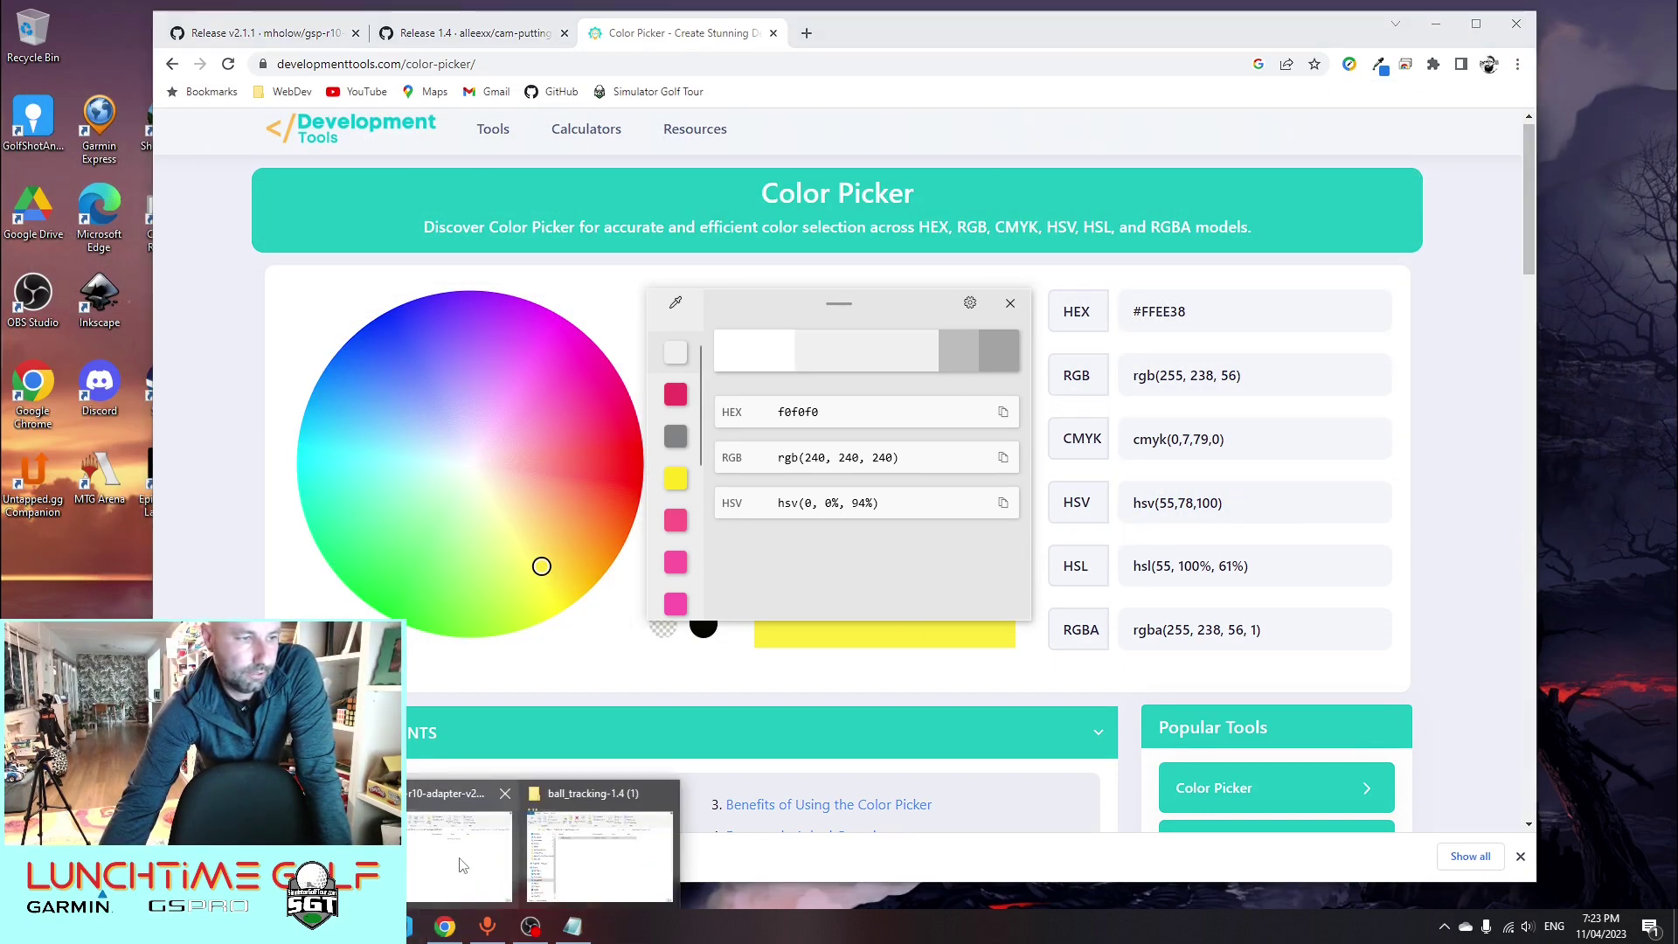
mouse_move(389, 852)
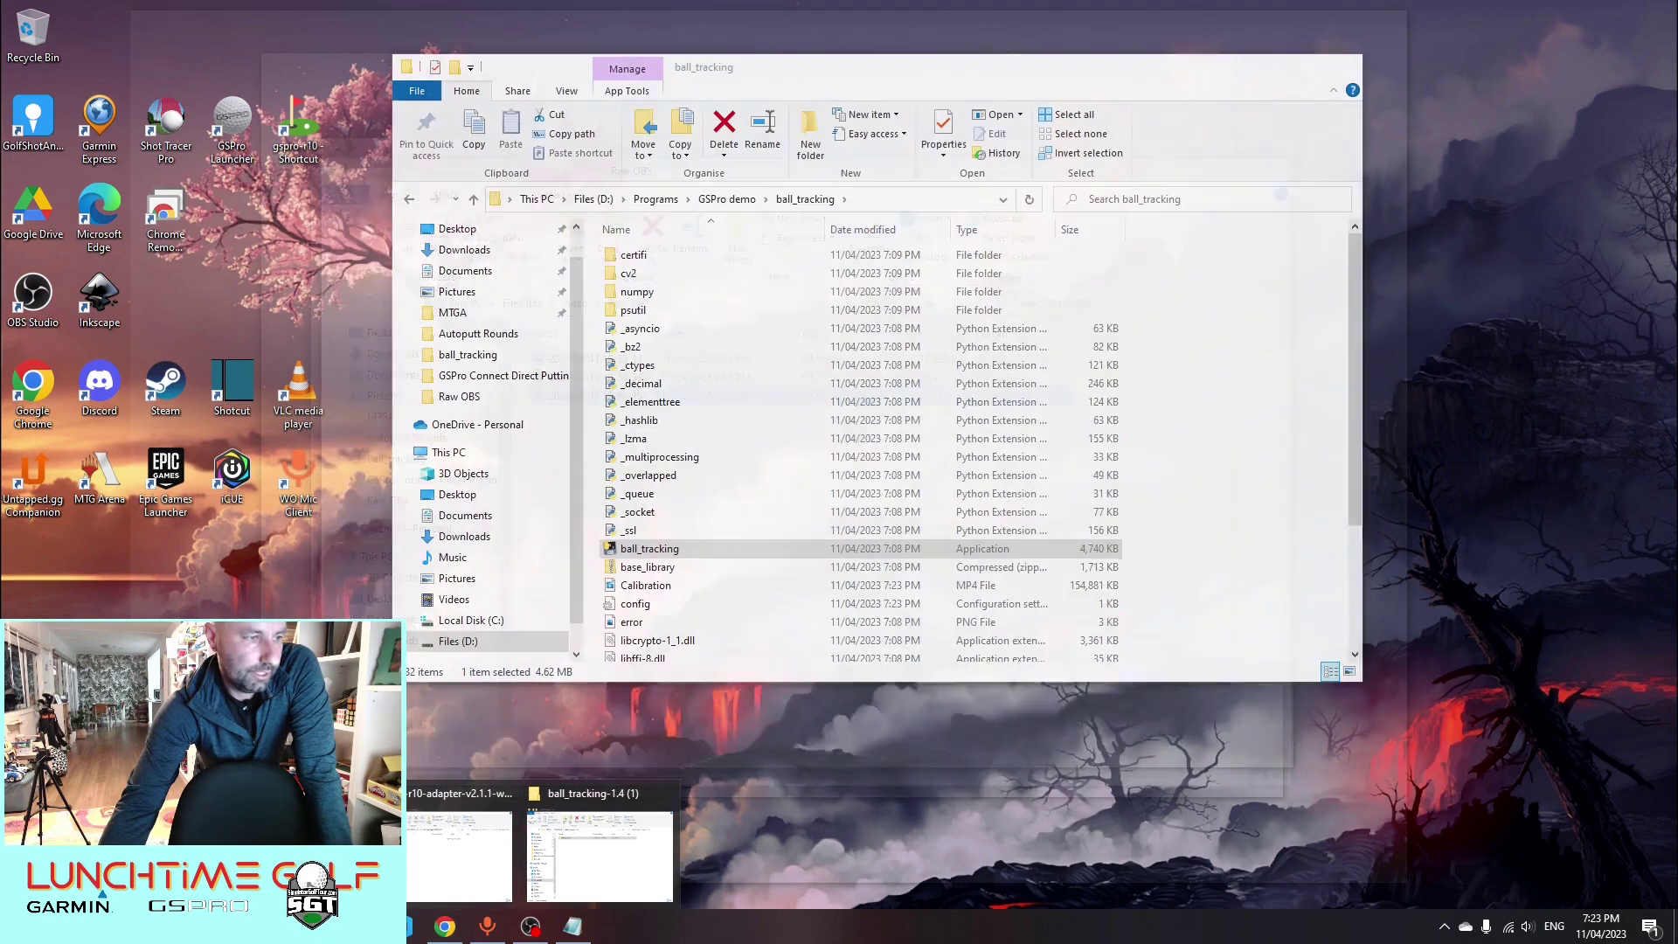
click(389, 852)
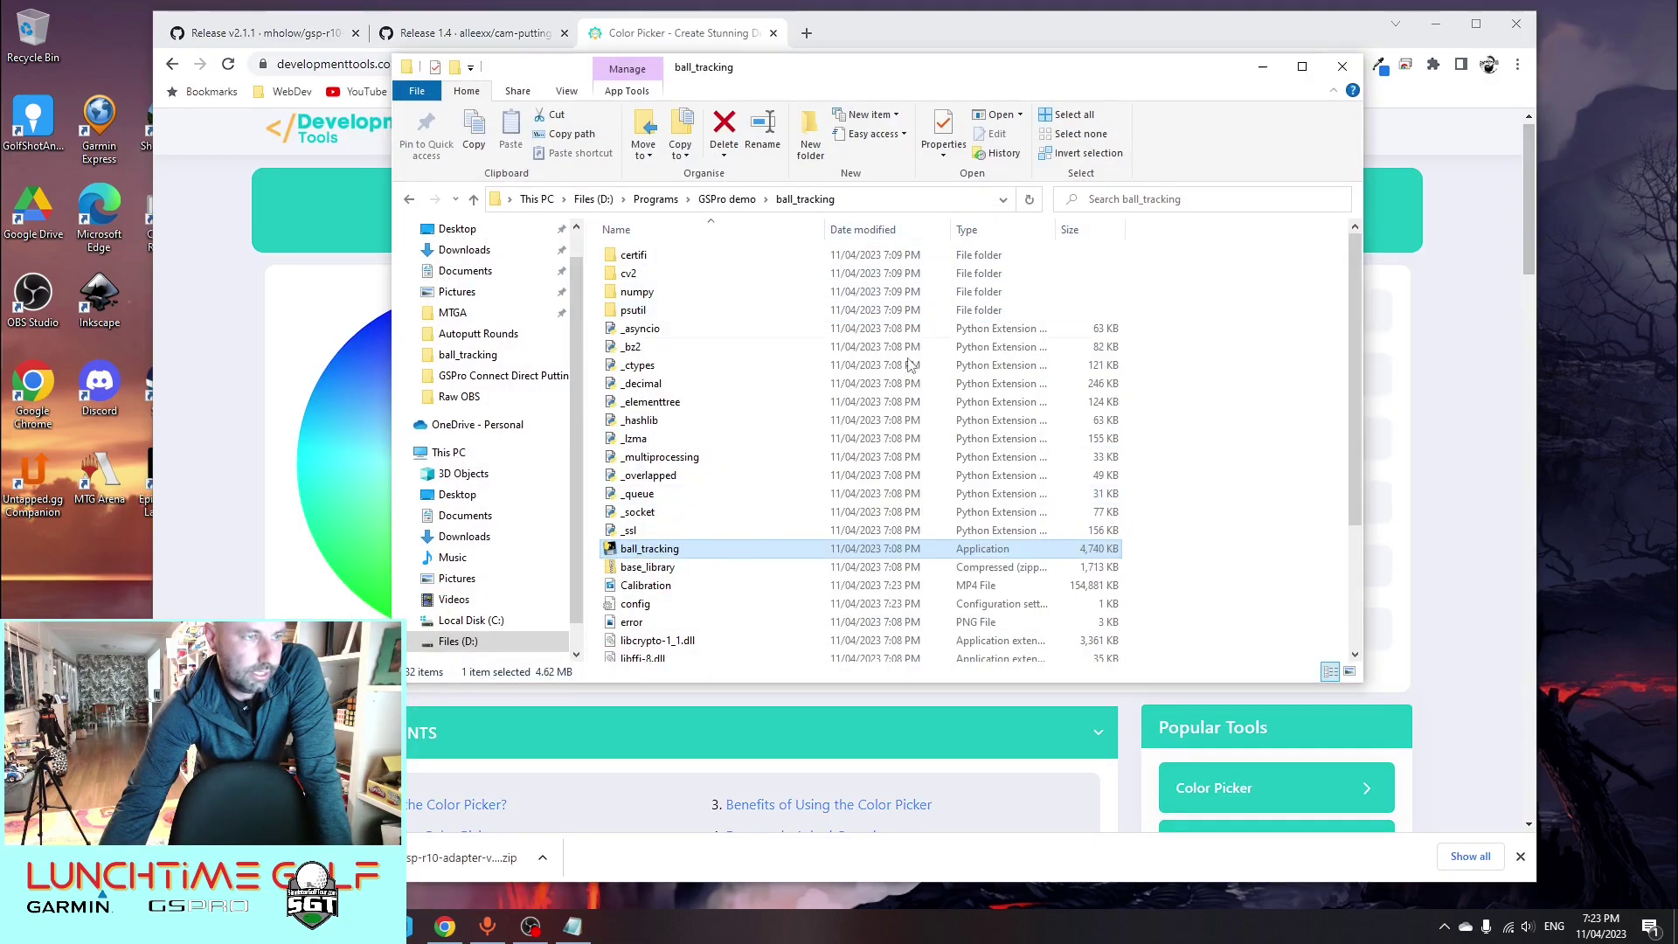
key(Escape)
double_click(635, 606)
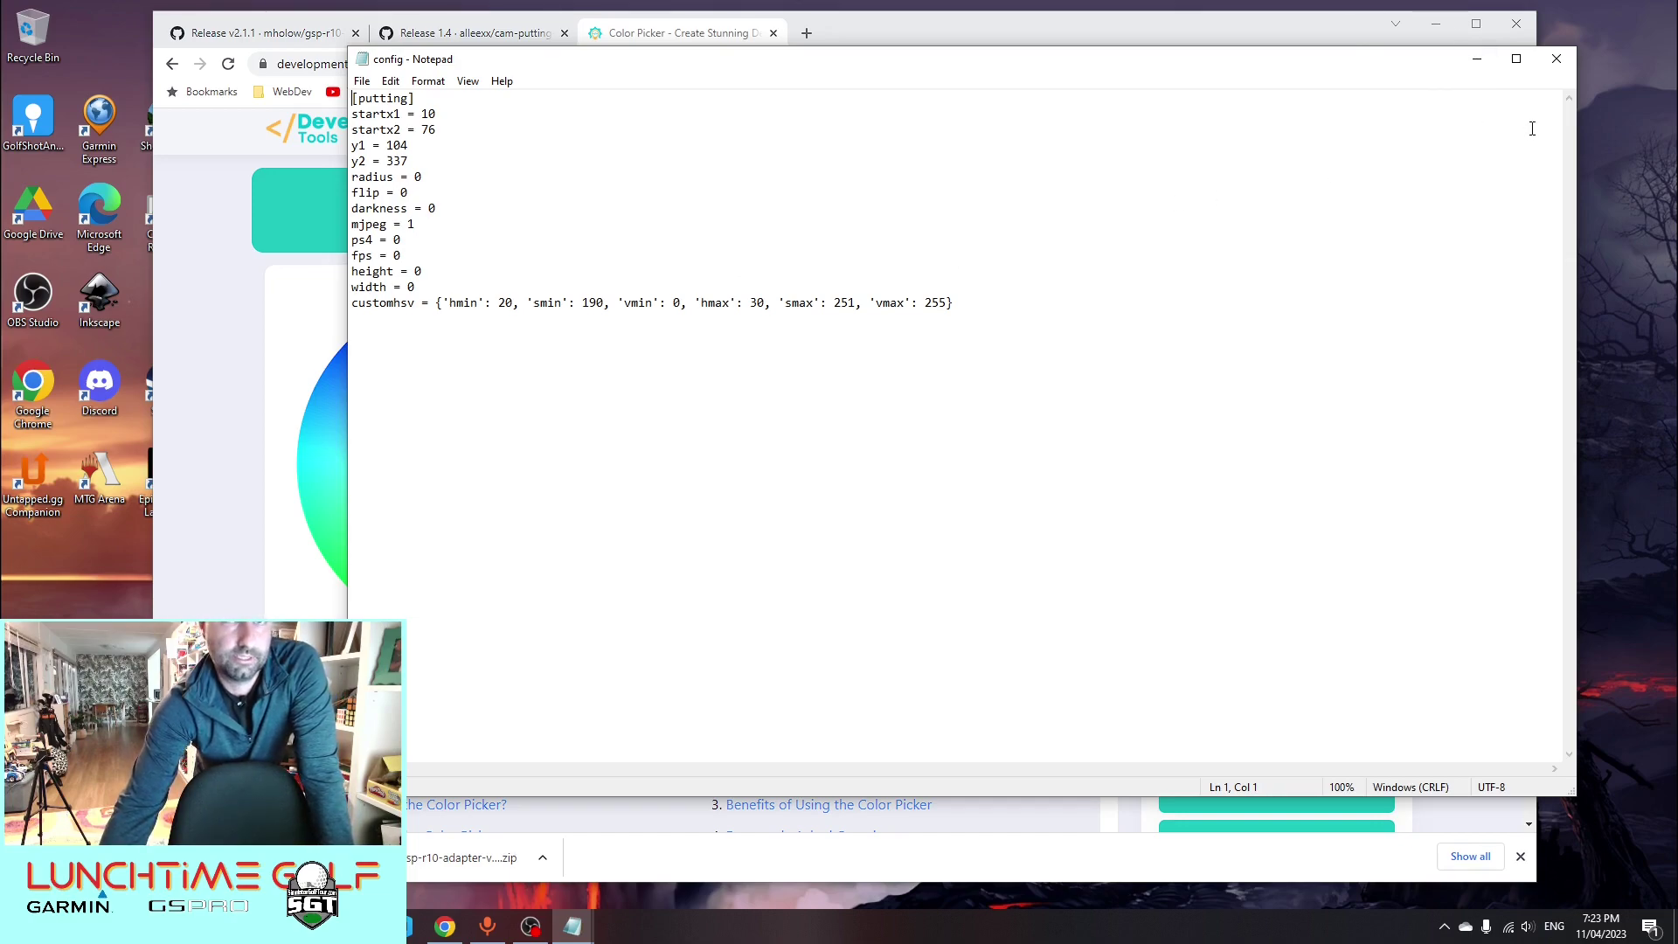
Close the config file, run ball_tracking for a test putt with the stored values, and close it again
click(1567, 63)
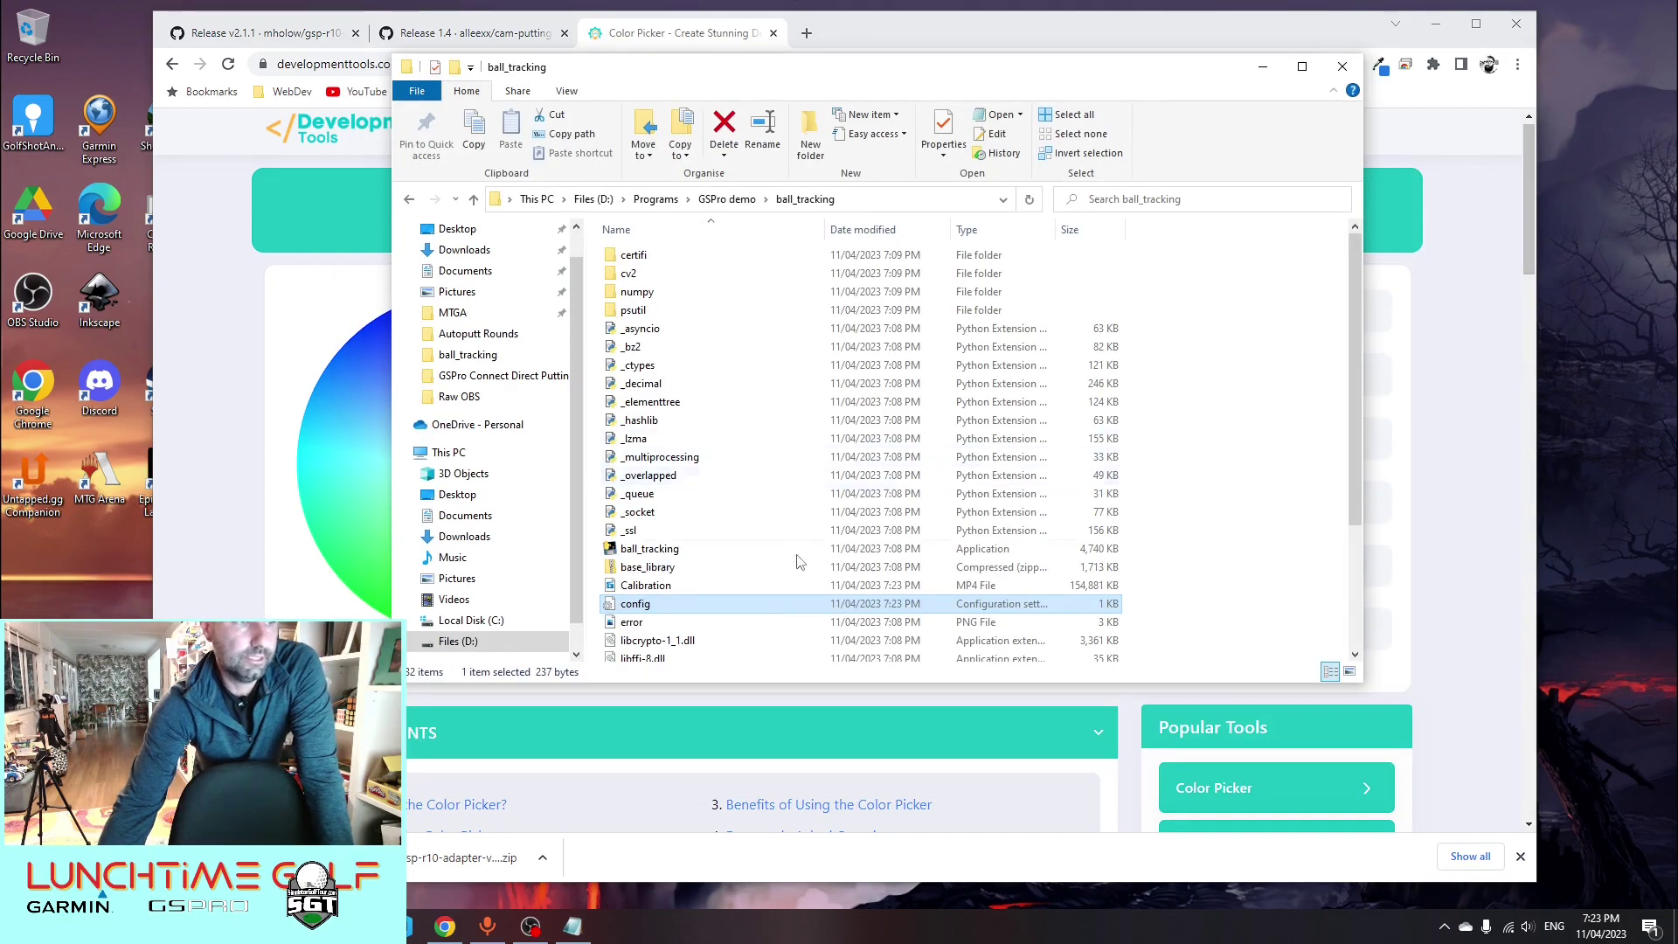
double_click(662, 551)
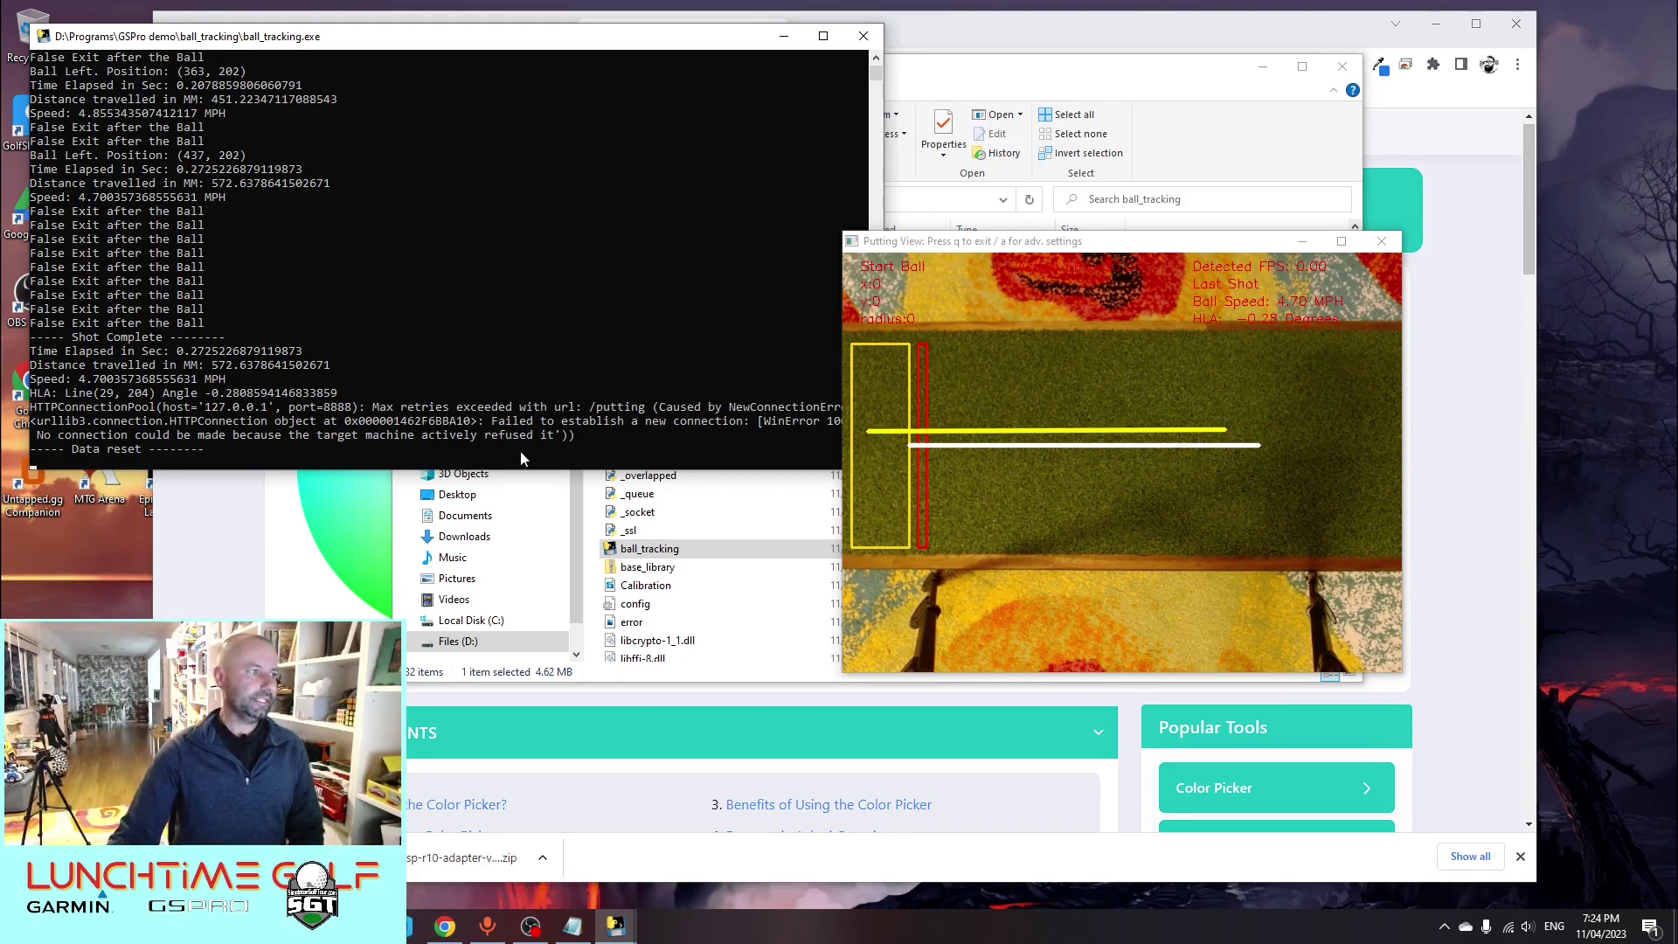
click(864, 37)
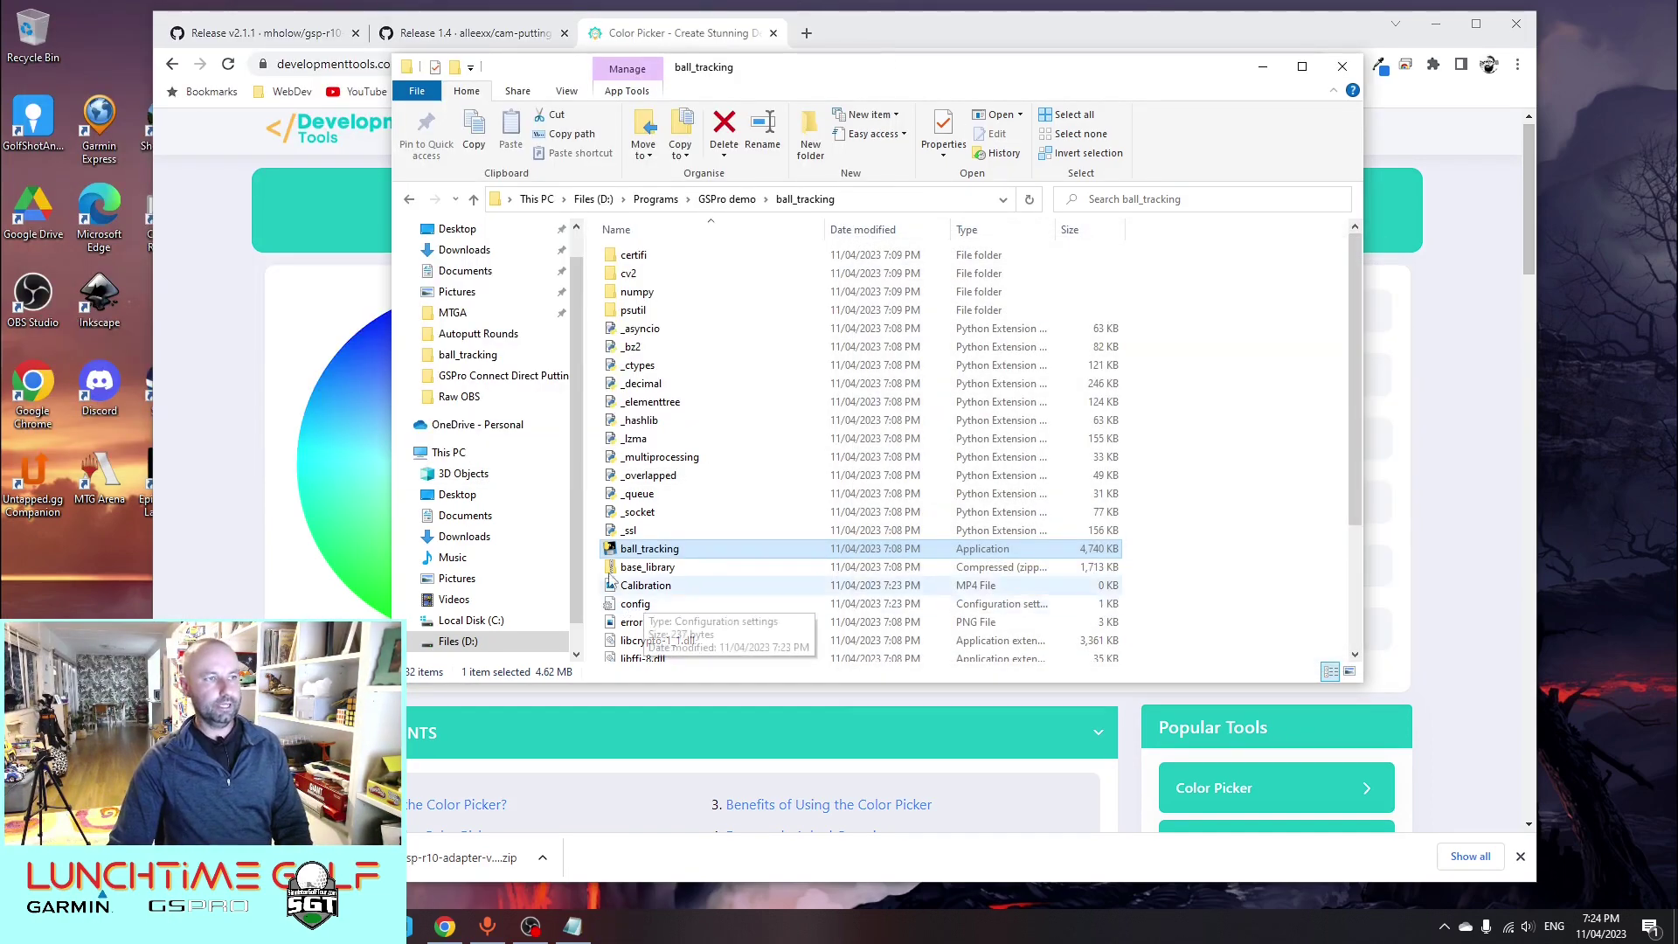
Delete the customhsv line from the ball_tracking config file, save it and close it
double_click(626, 604)
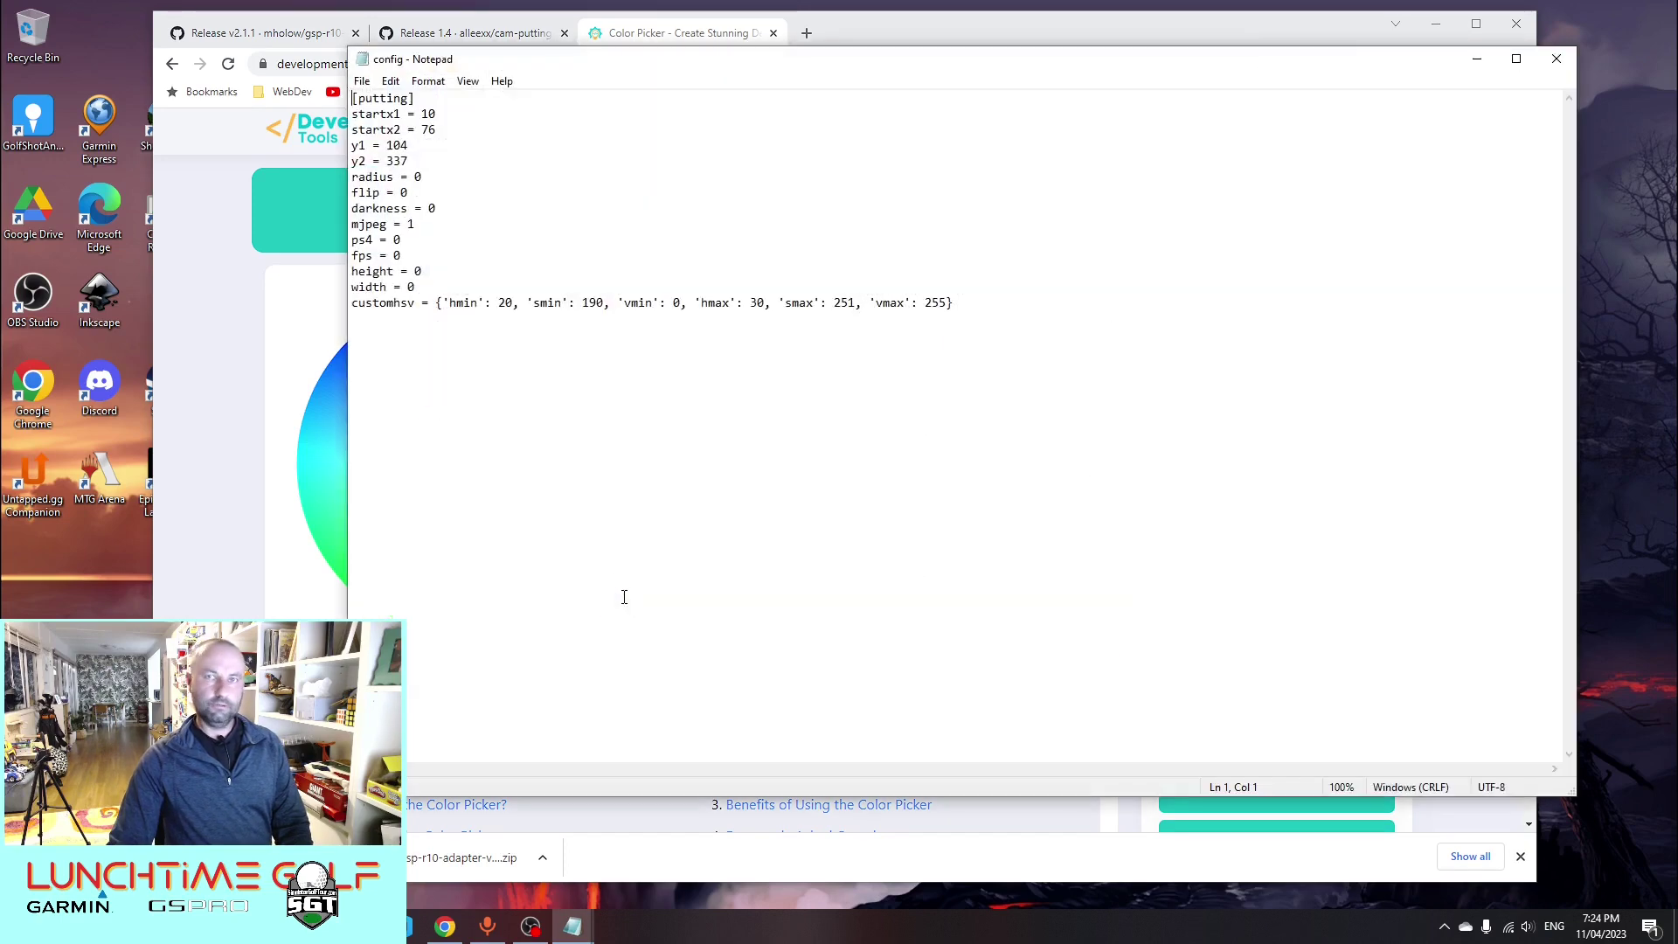
drag(993, 309, 358, 302)
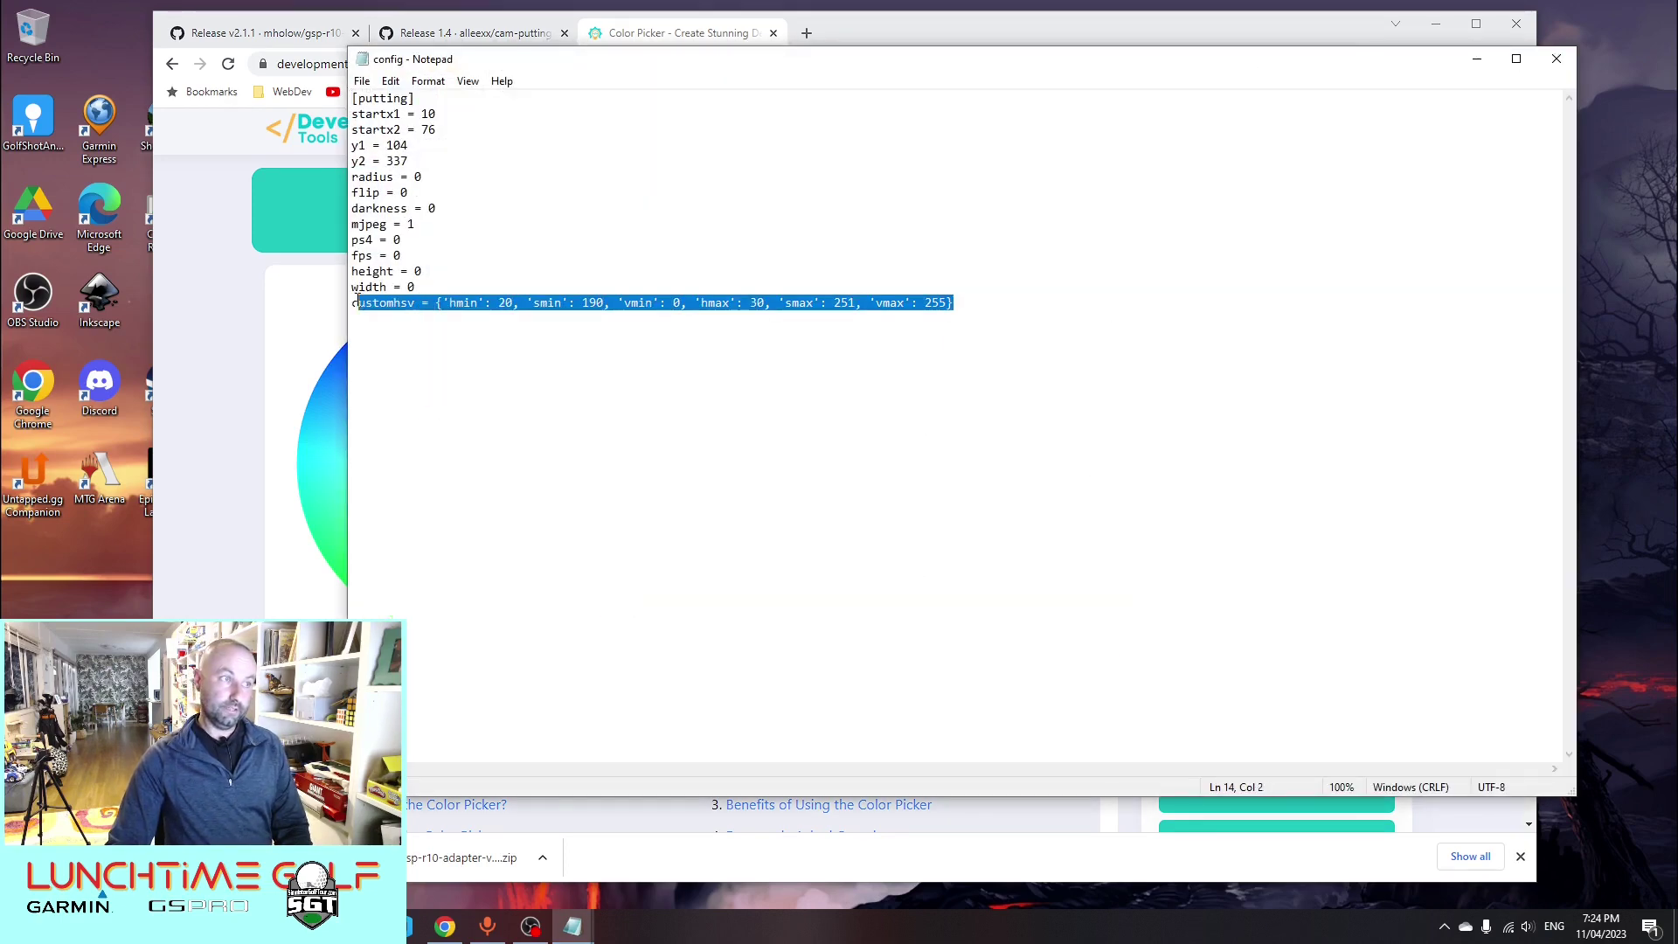
key(Delete)
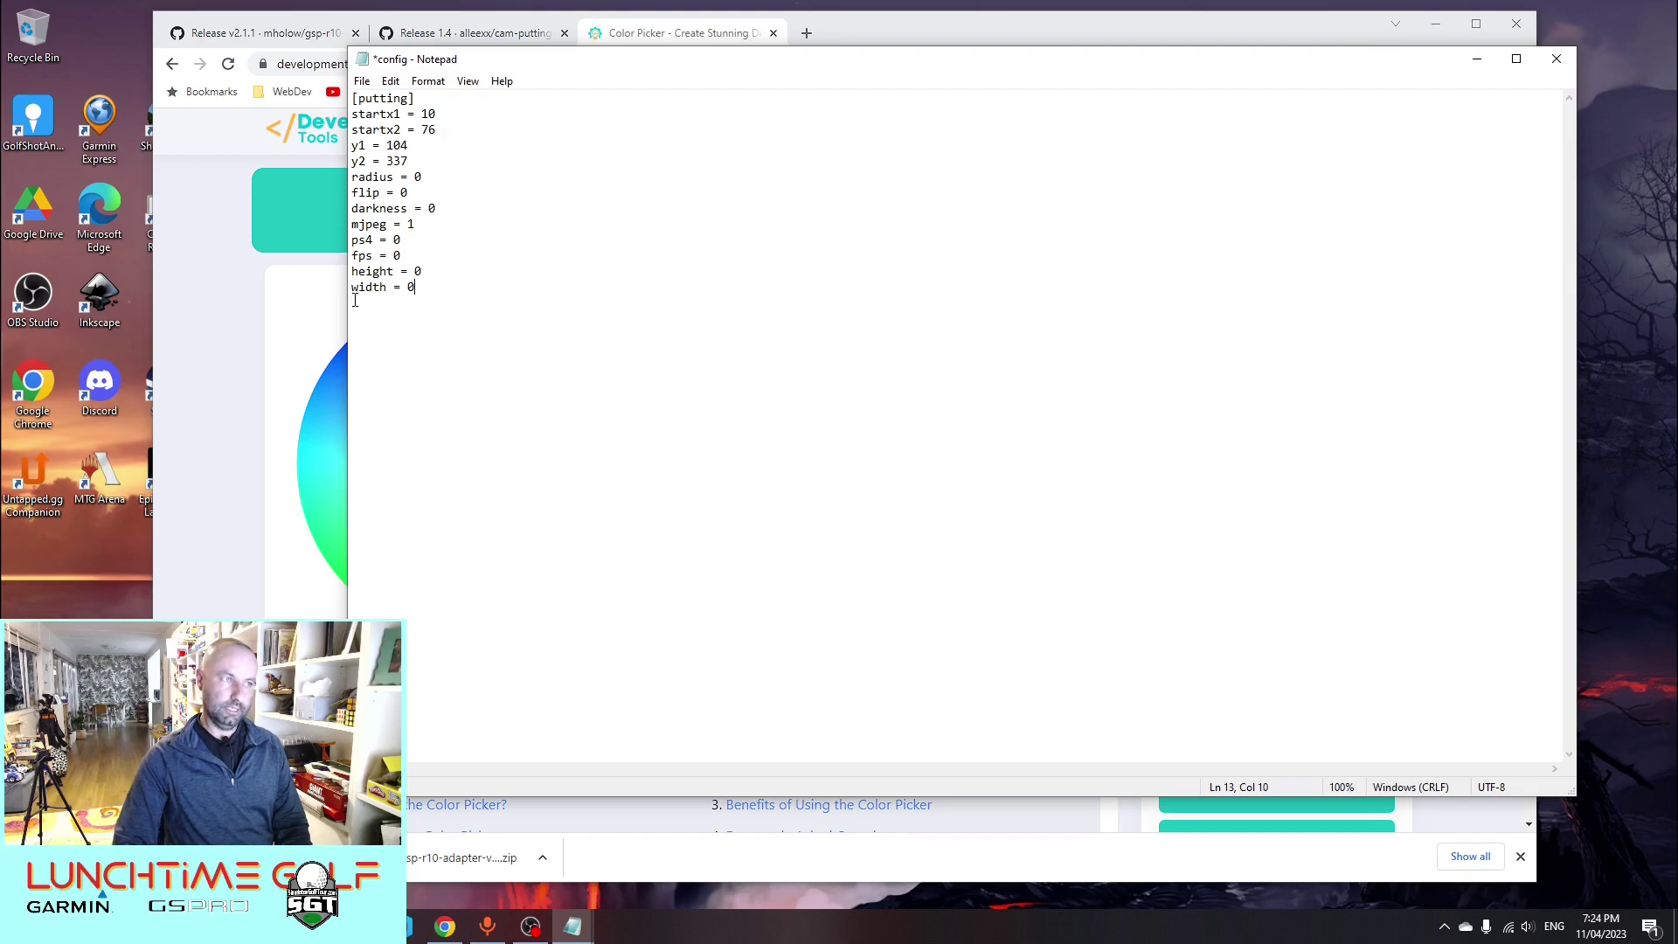
key(ctrl+s)
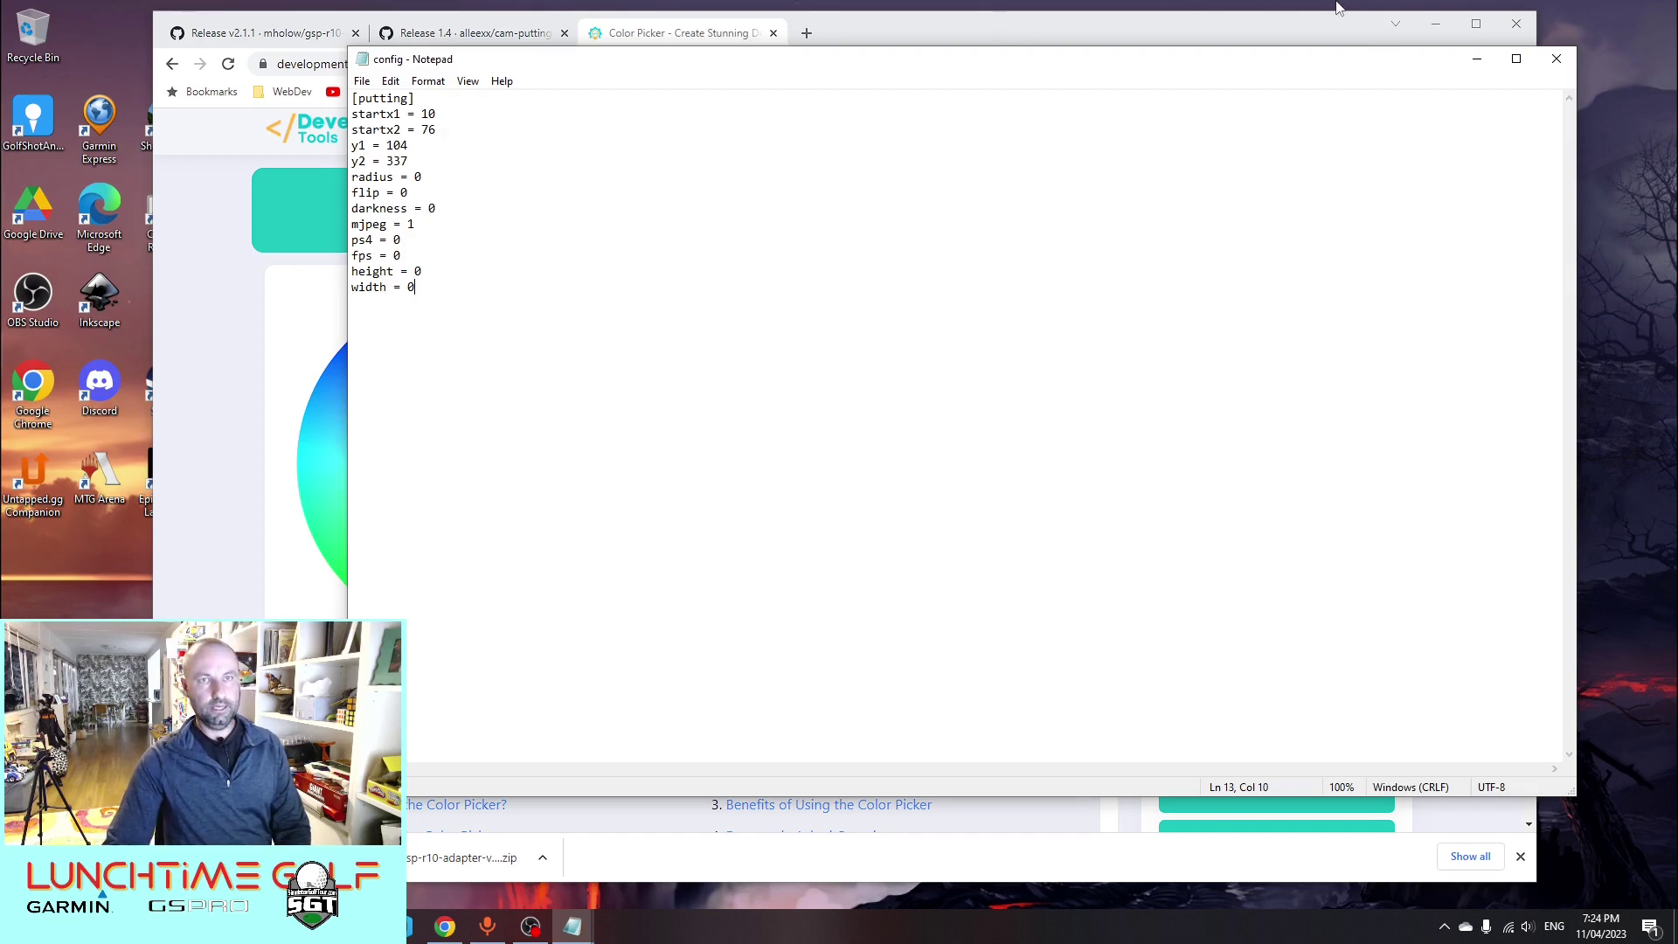
click(1560, 59)
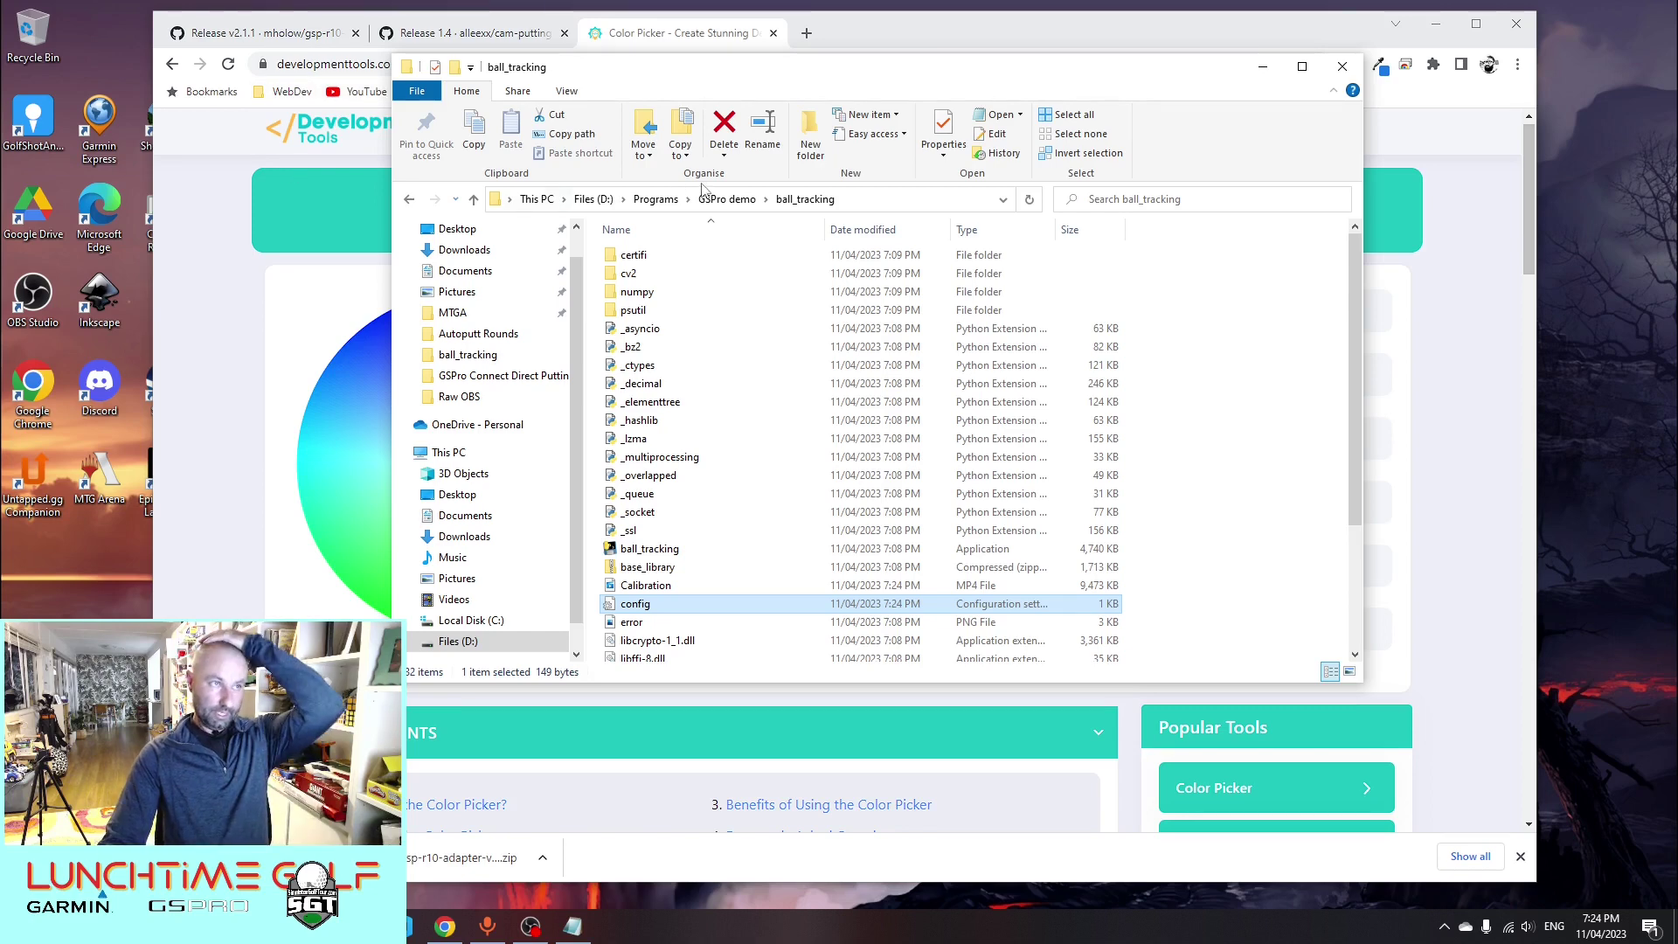
Run gspro-r10 as administrator from the GSPro demo folder and let it start despite the SmartScreen block
click(473, 201)
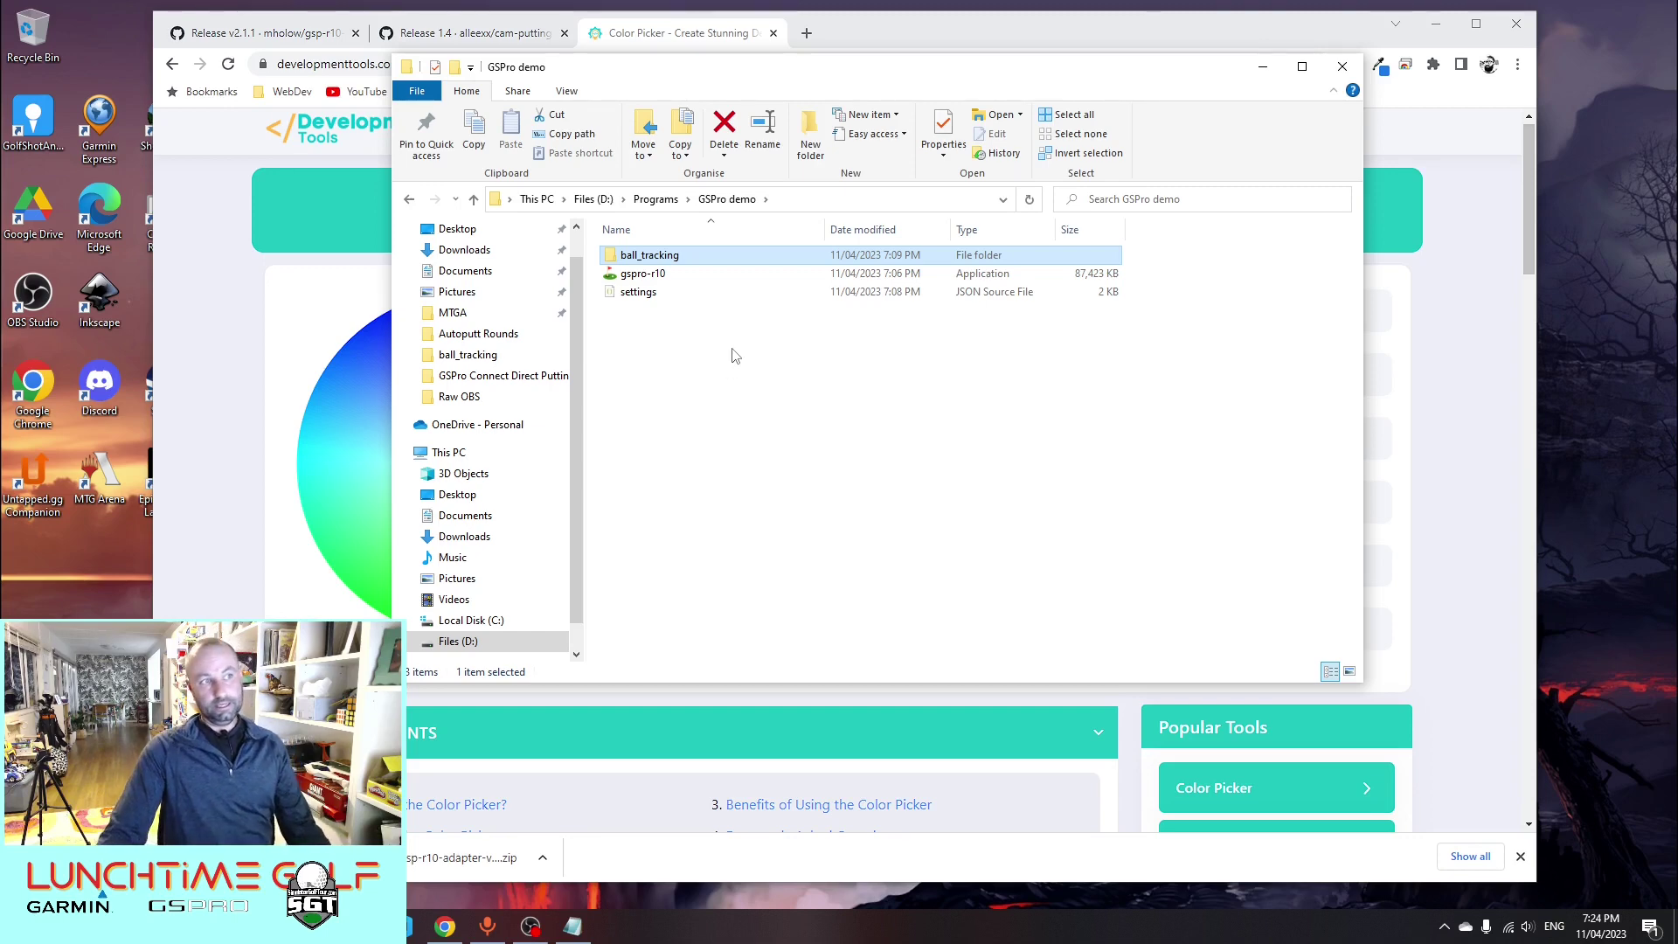
right_click(624, 276)
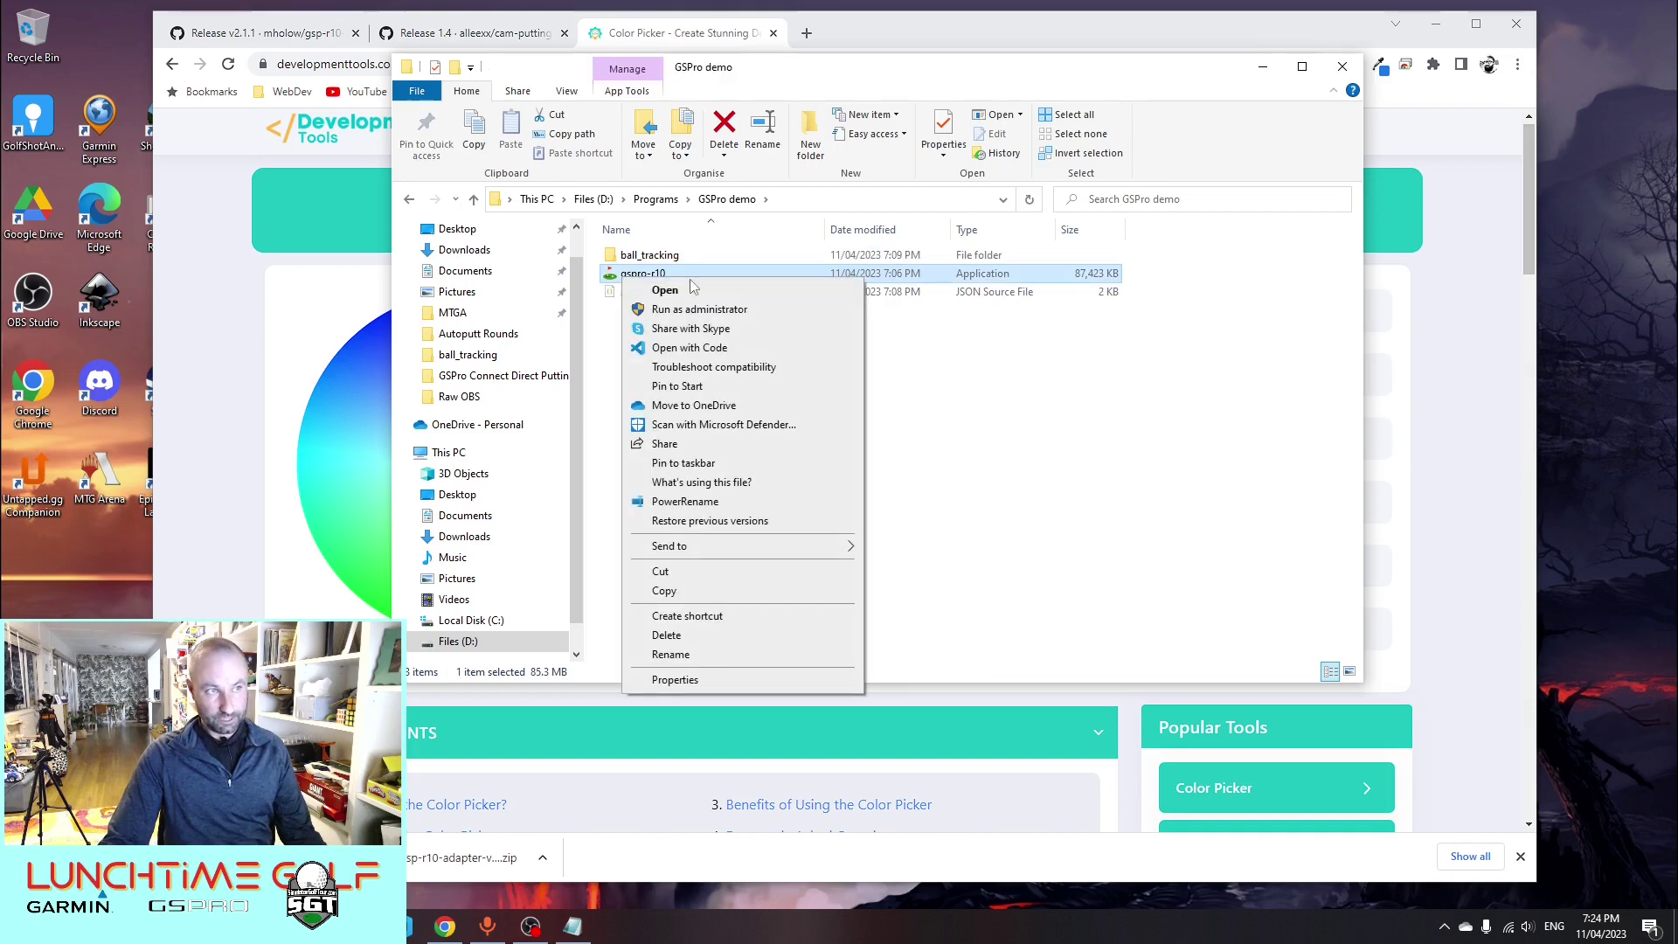
click(1047, 407)
click(1047, 407)
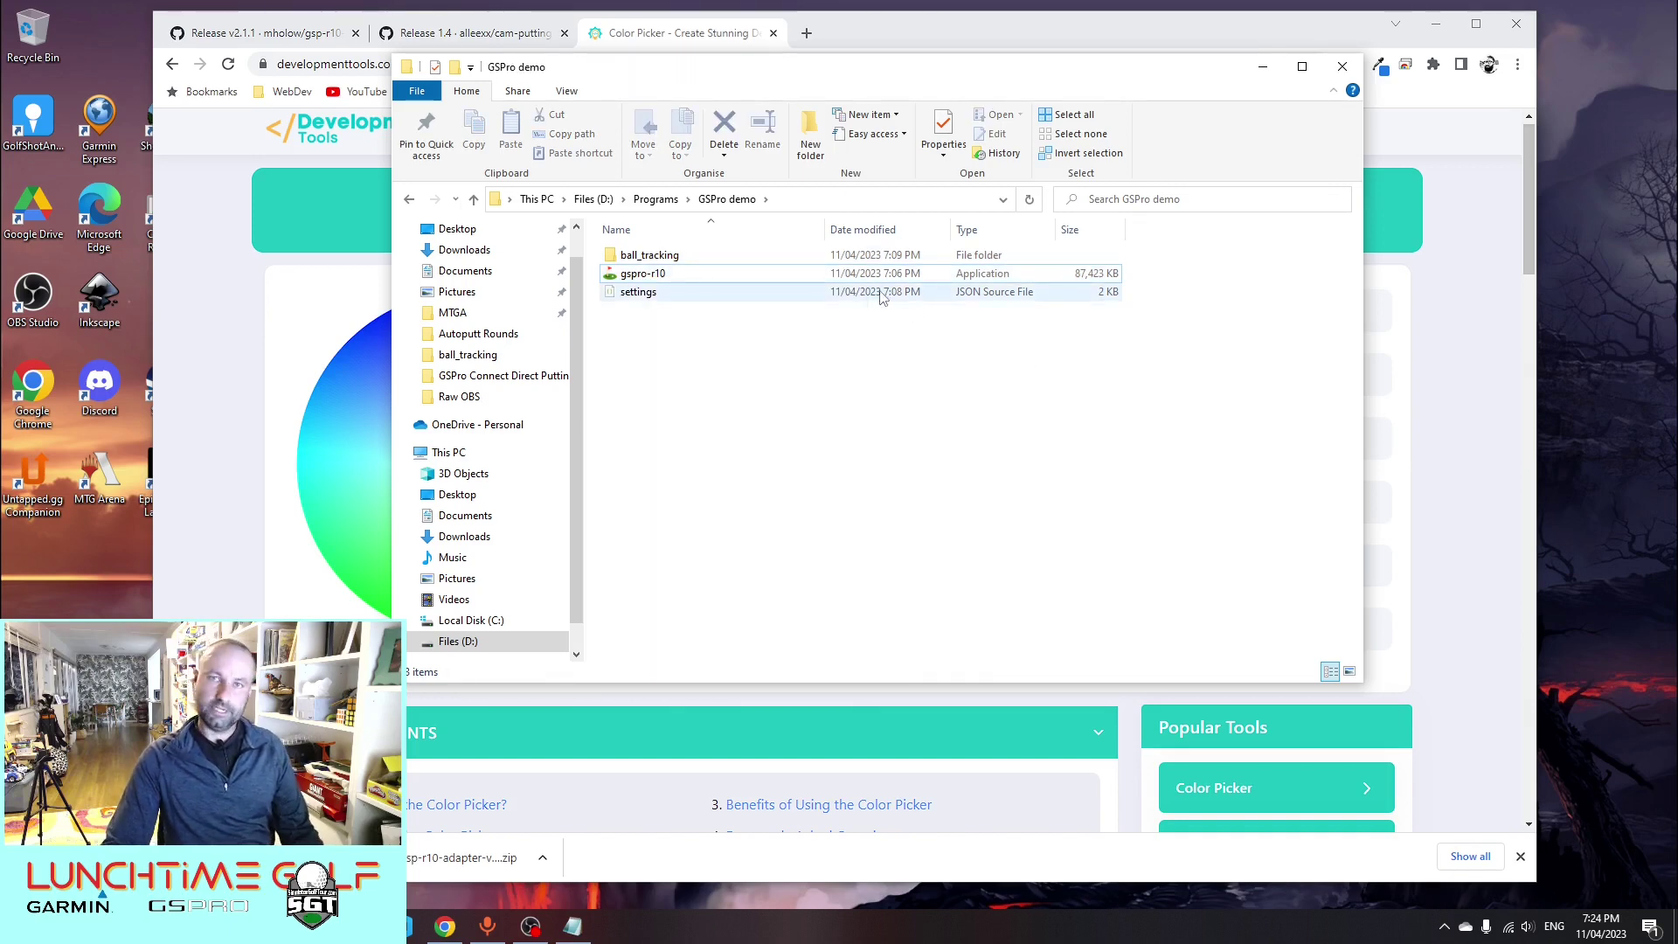
right_click(632, 275)
click(708, 307)
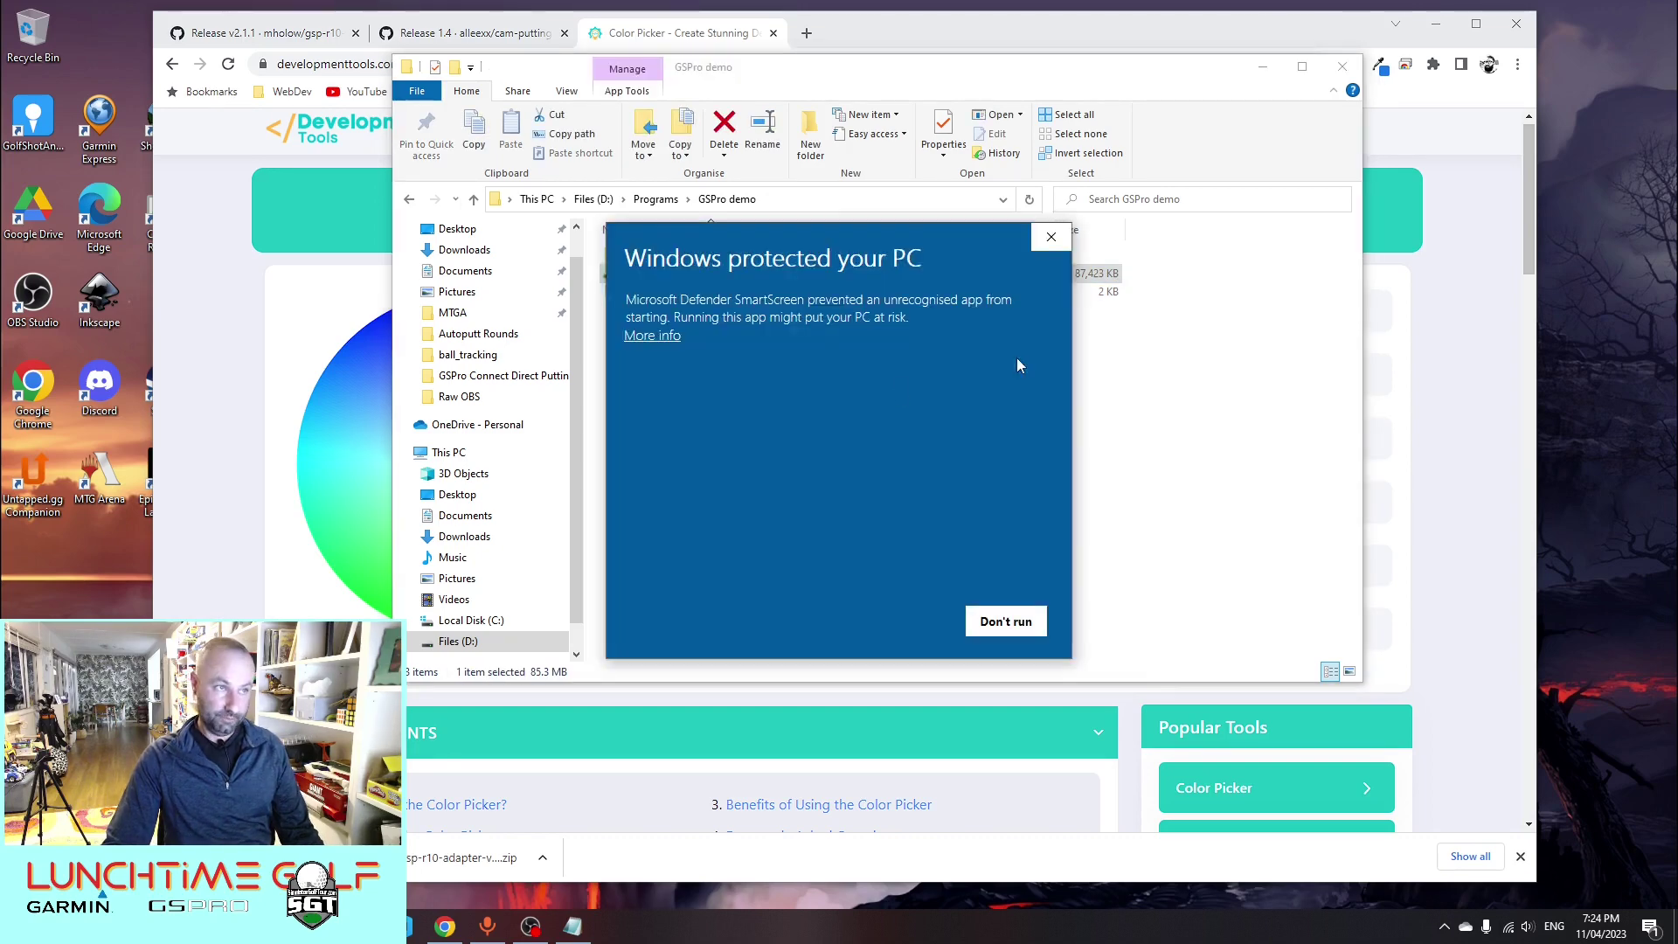
click(655, 338)
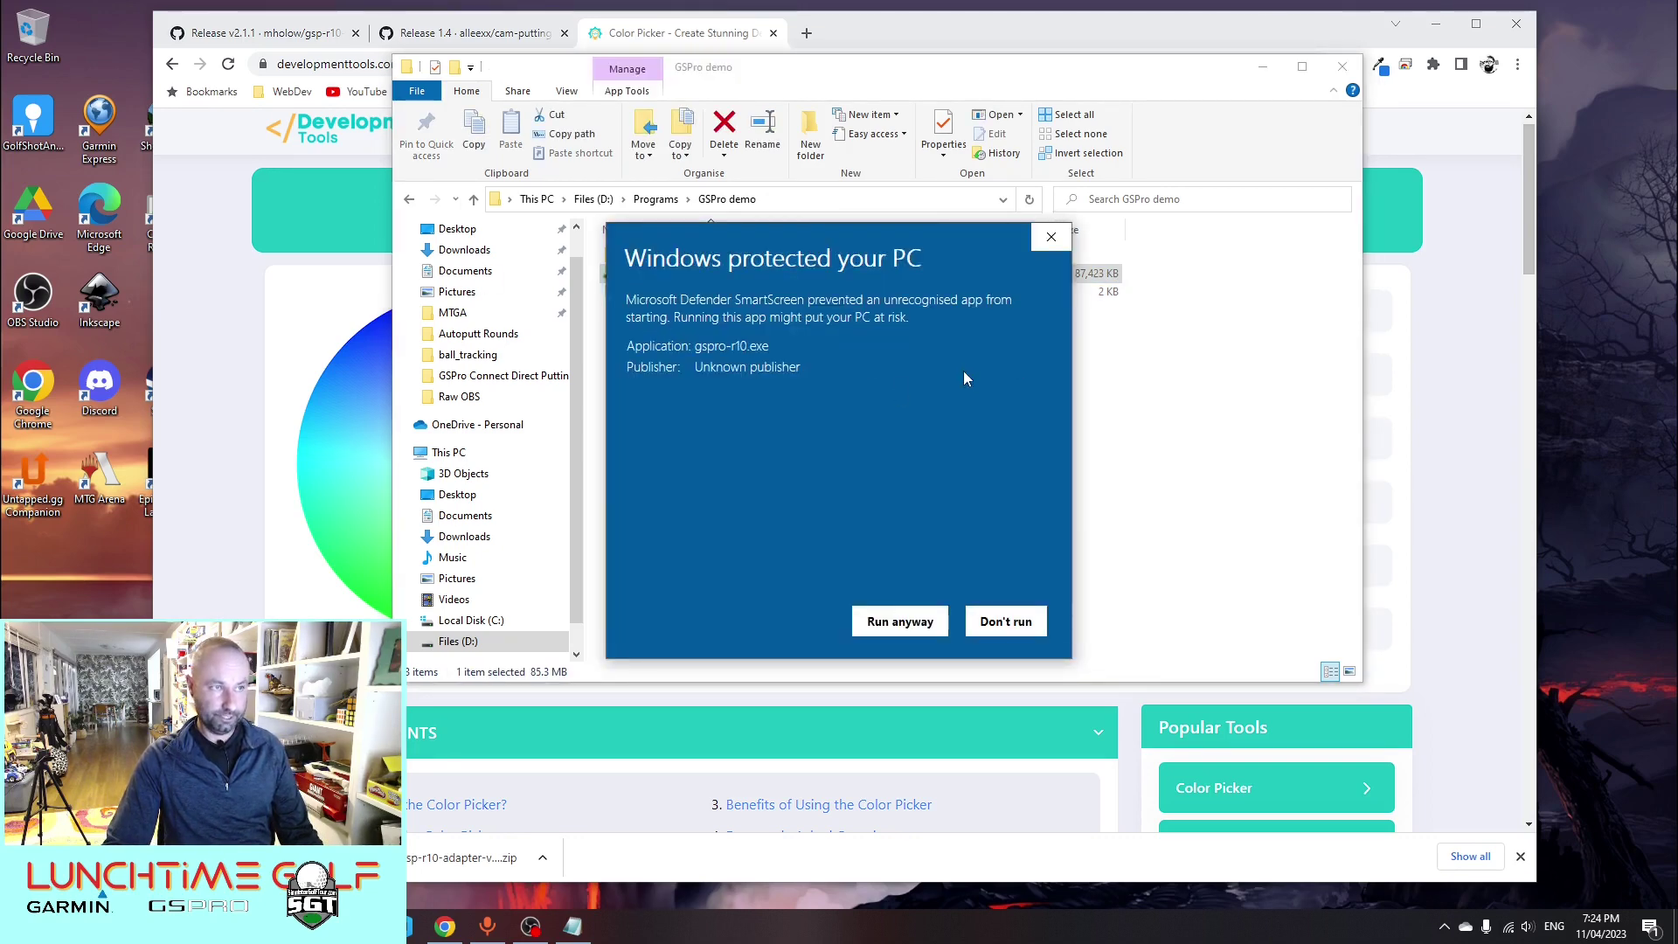
click(883, 626)
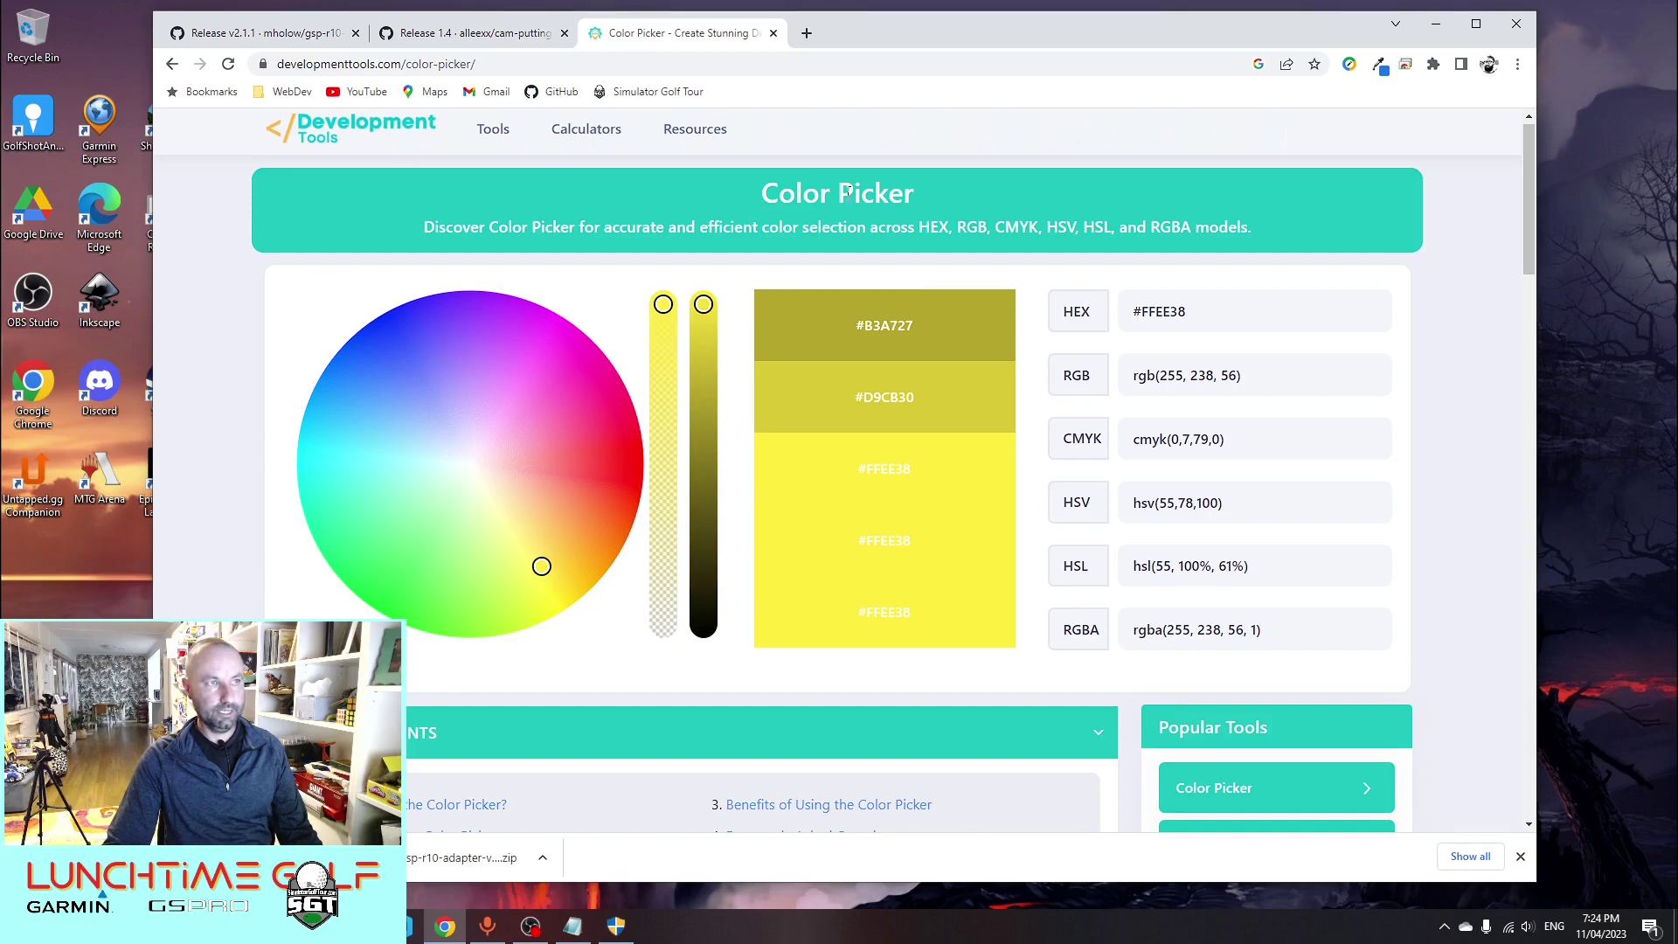
Close the Color Picker page and the cam-putting-py and gsp-r10-adapter release pages
click(773, 33)
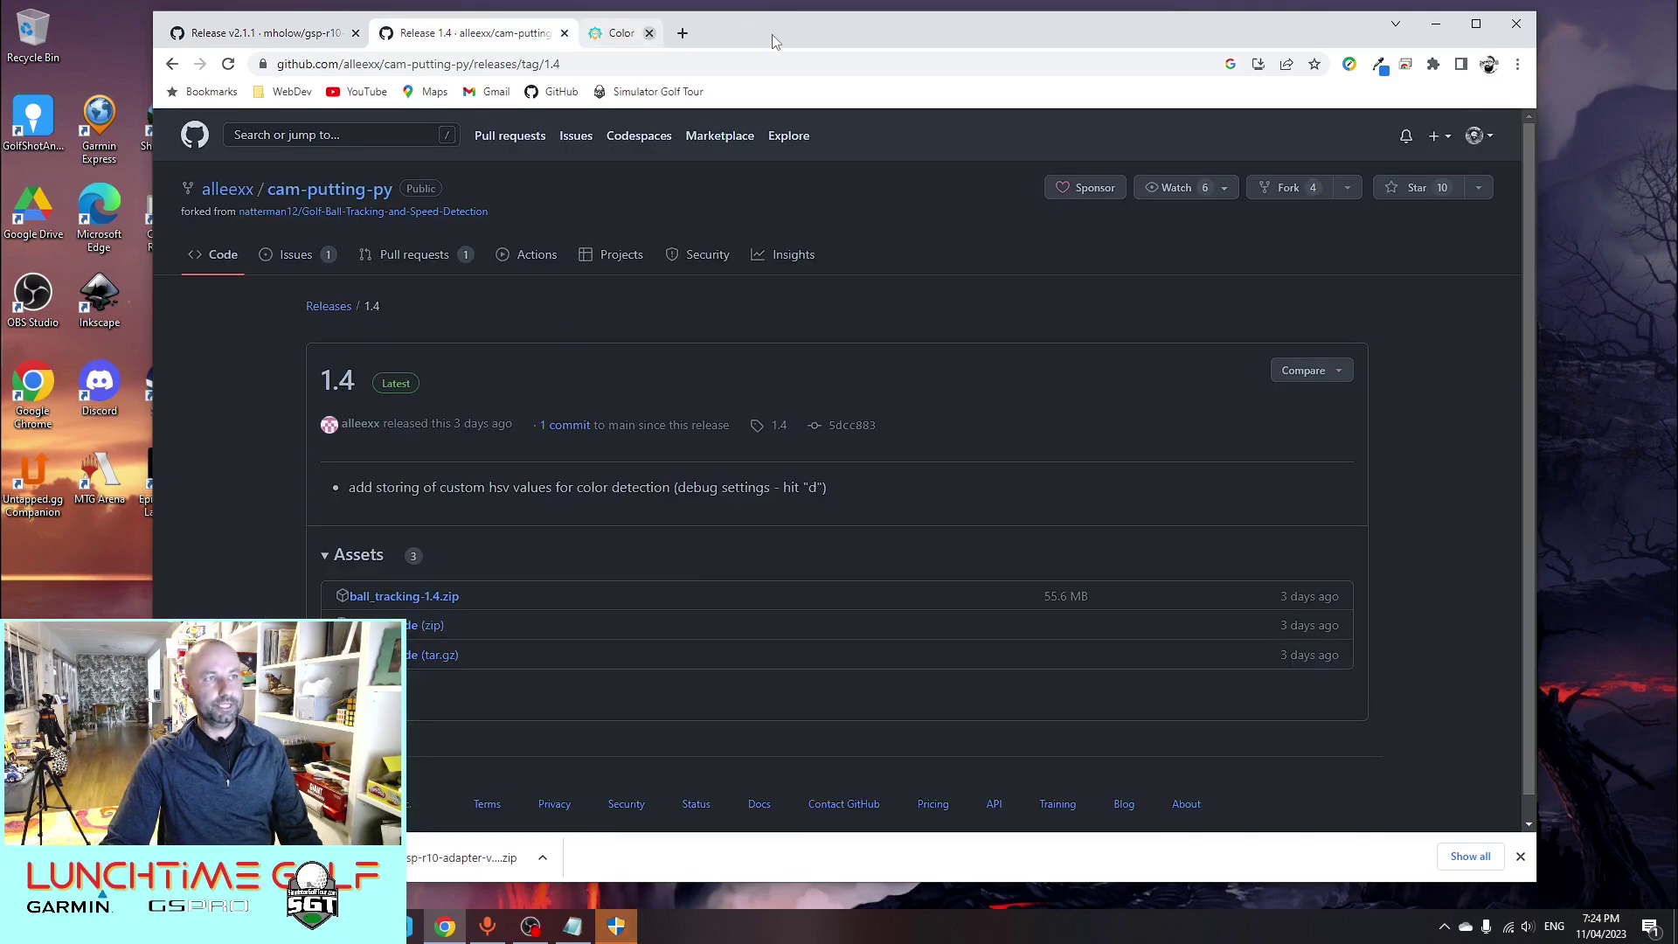
click(565, 34)
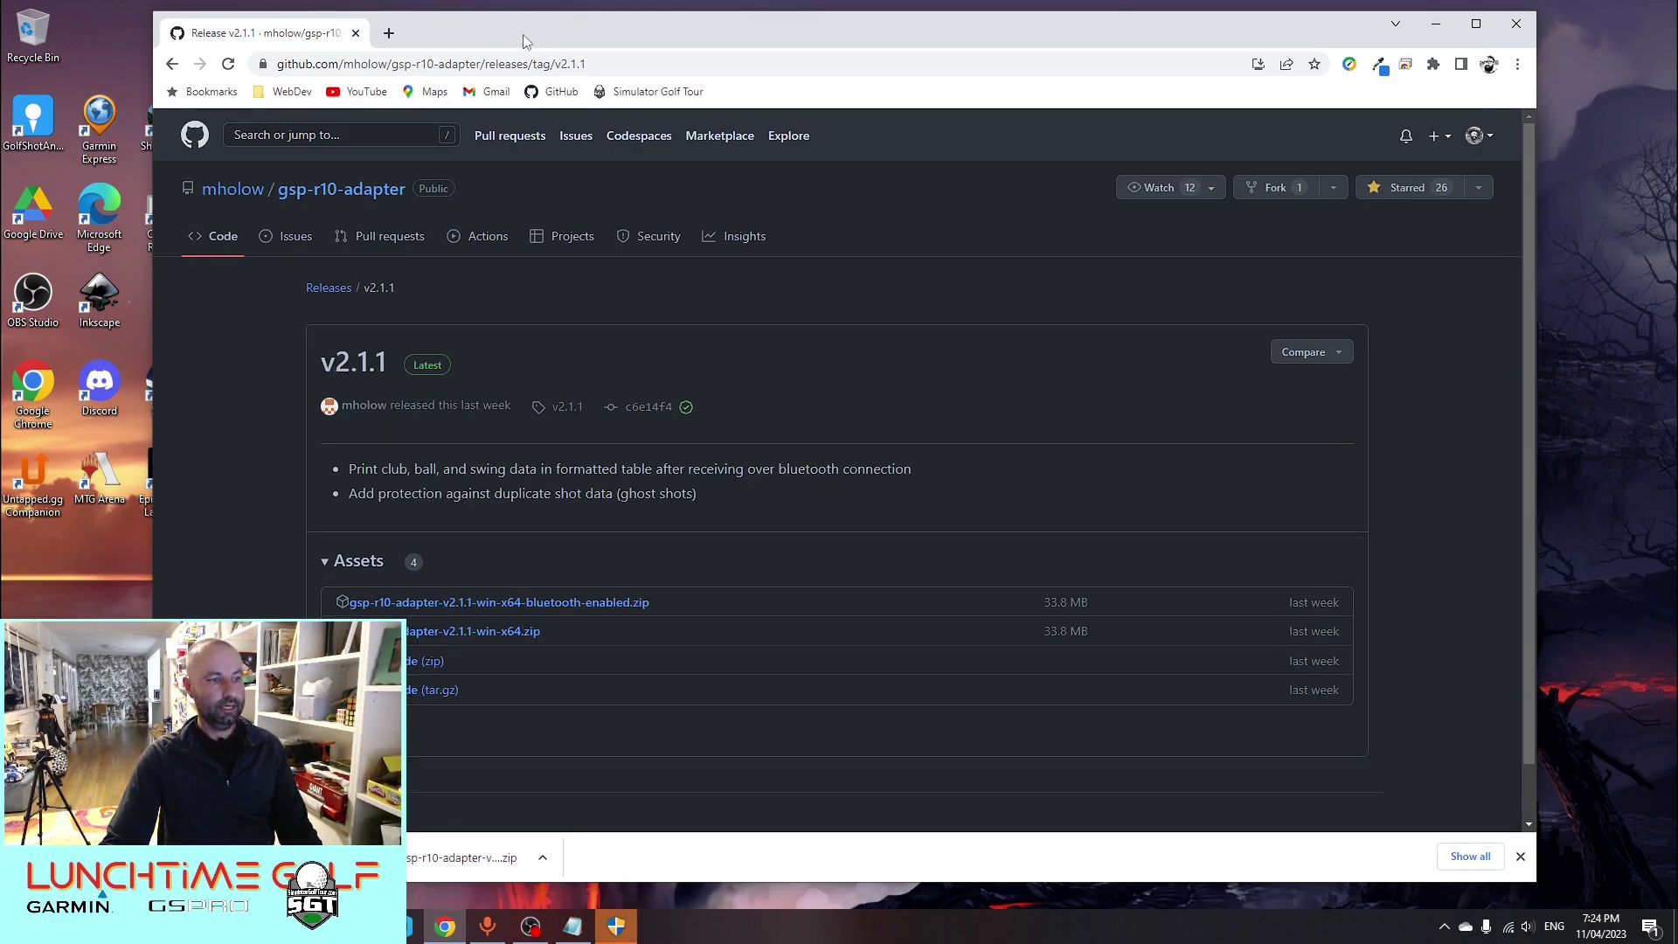
click(355, 34)
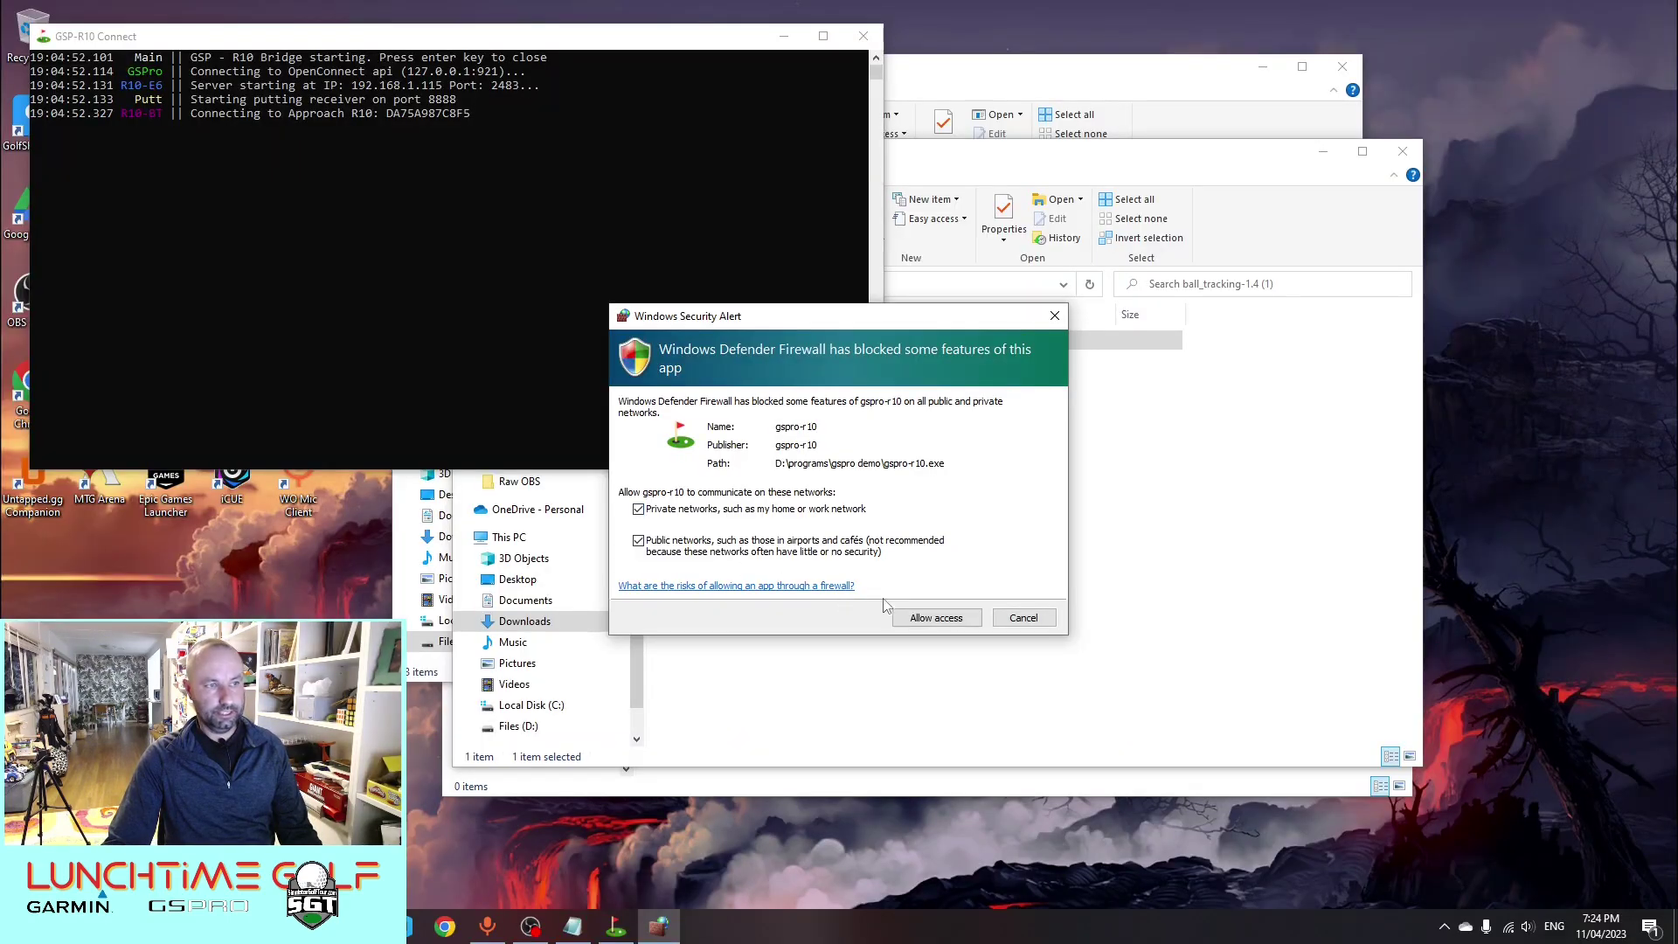
Allow gspro-r10 through the firewall on private and public networks, and move its console window clear of the desktop shortcuts
click(923, 619)
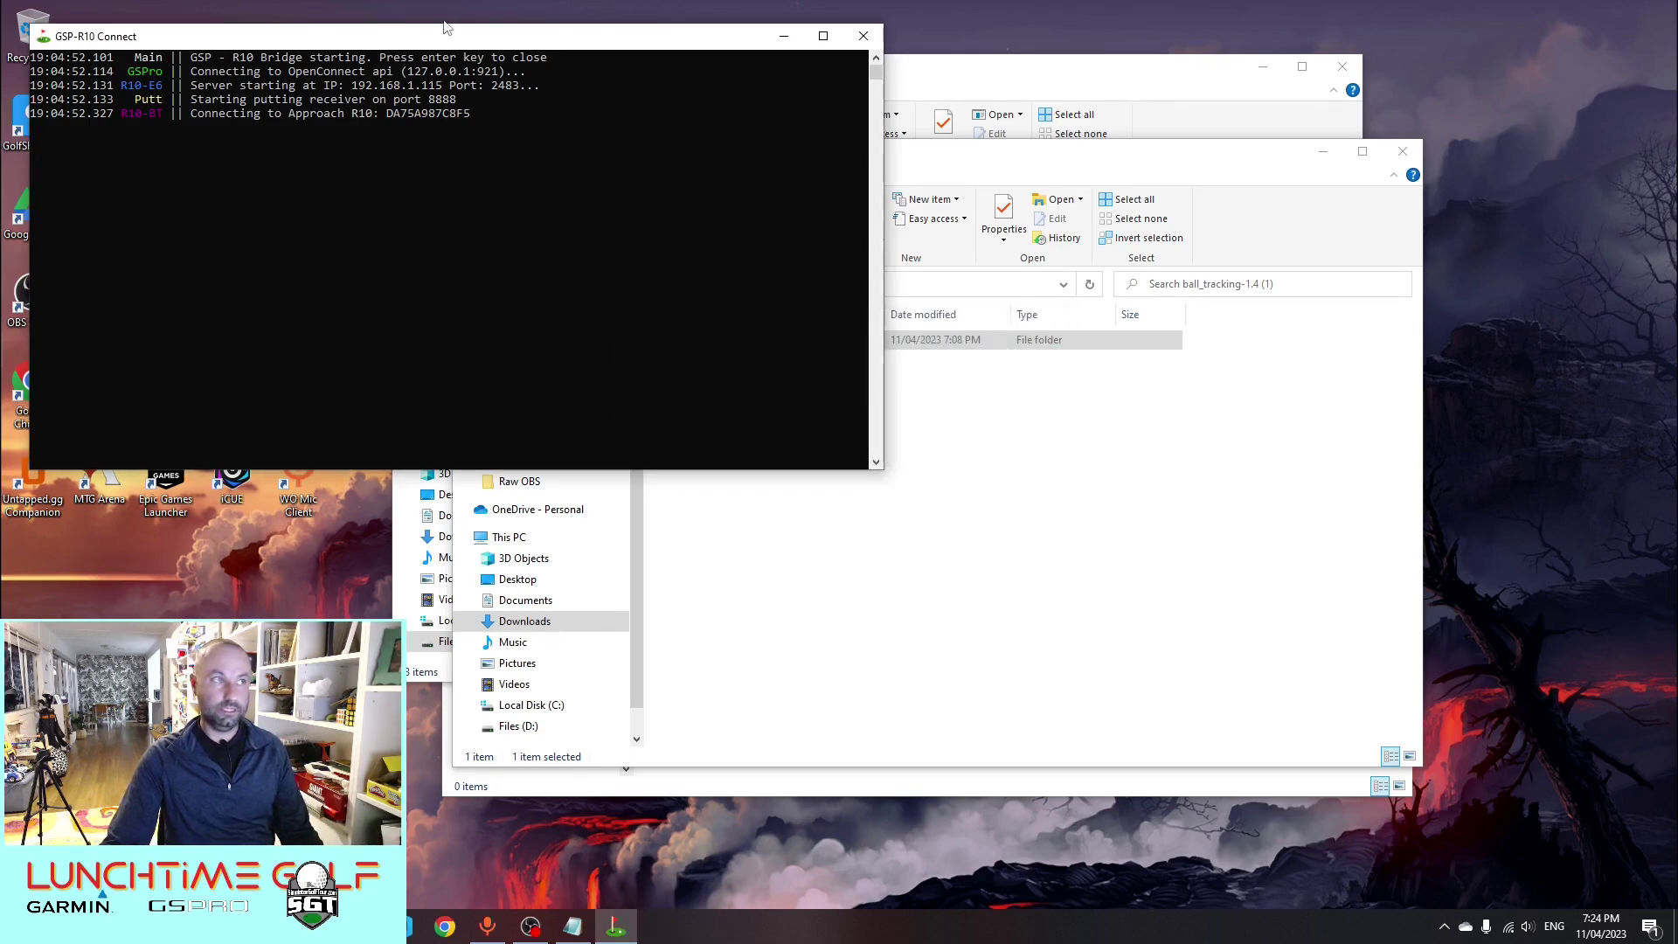
drag(443, 26, 835, 175)
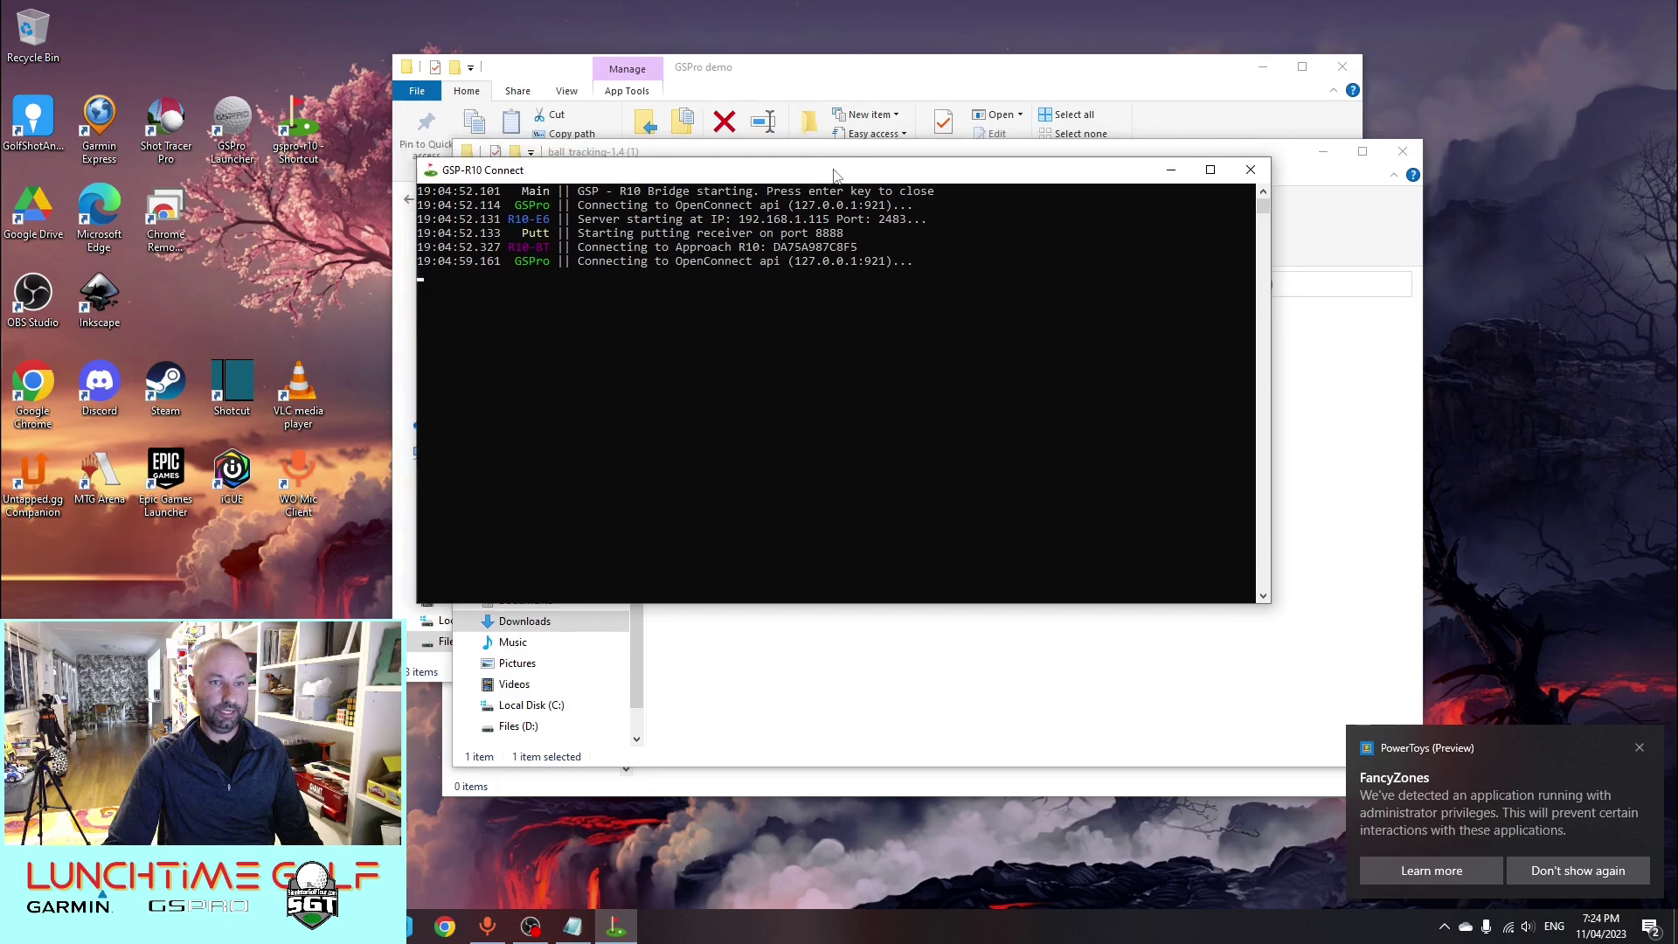
Dismiss the FancyZones notification, move the GSP-R10 Connect console out of the way, and close the leftover folder windows
click(1640, 747)
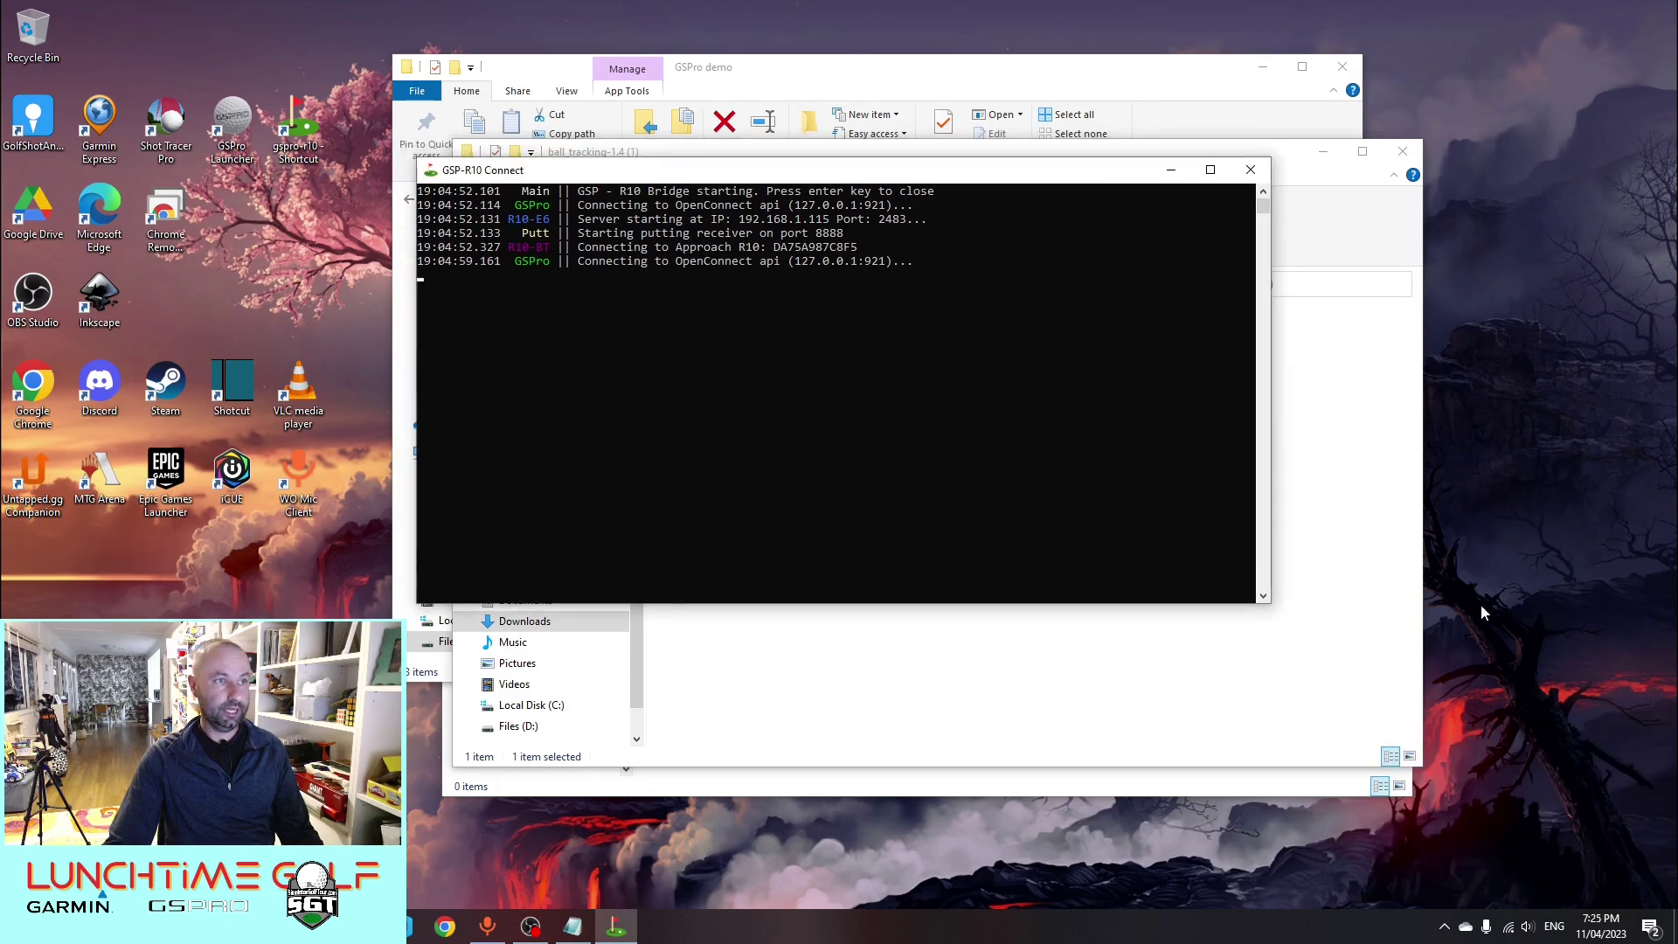
drag(927, 179, 1243, 411)
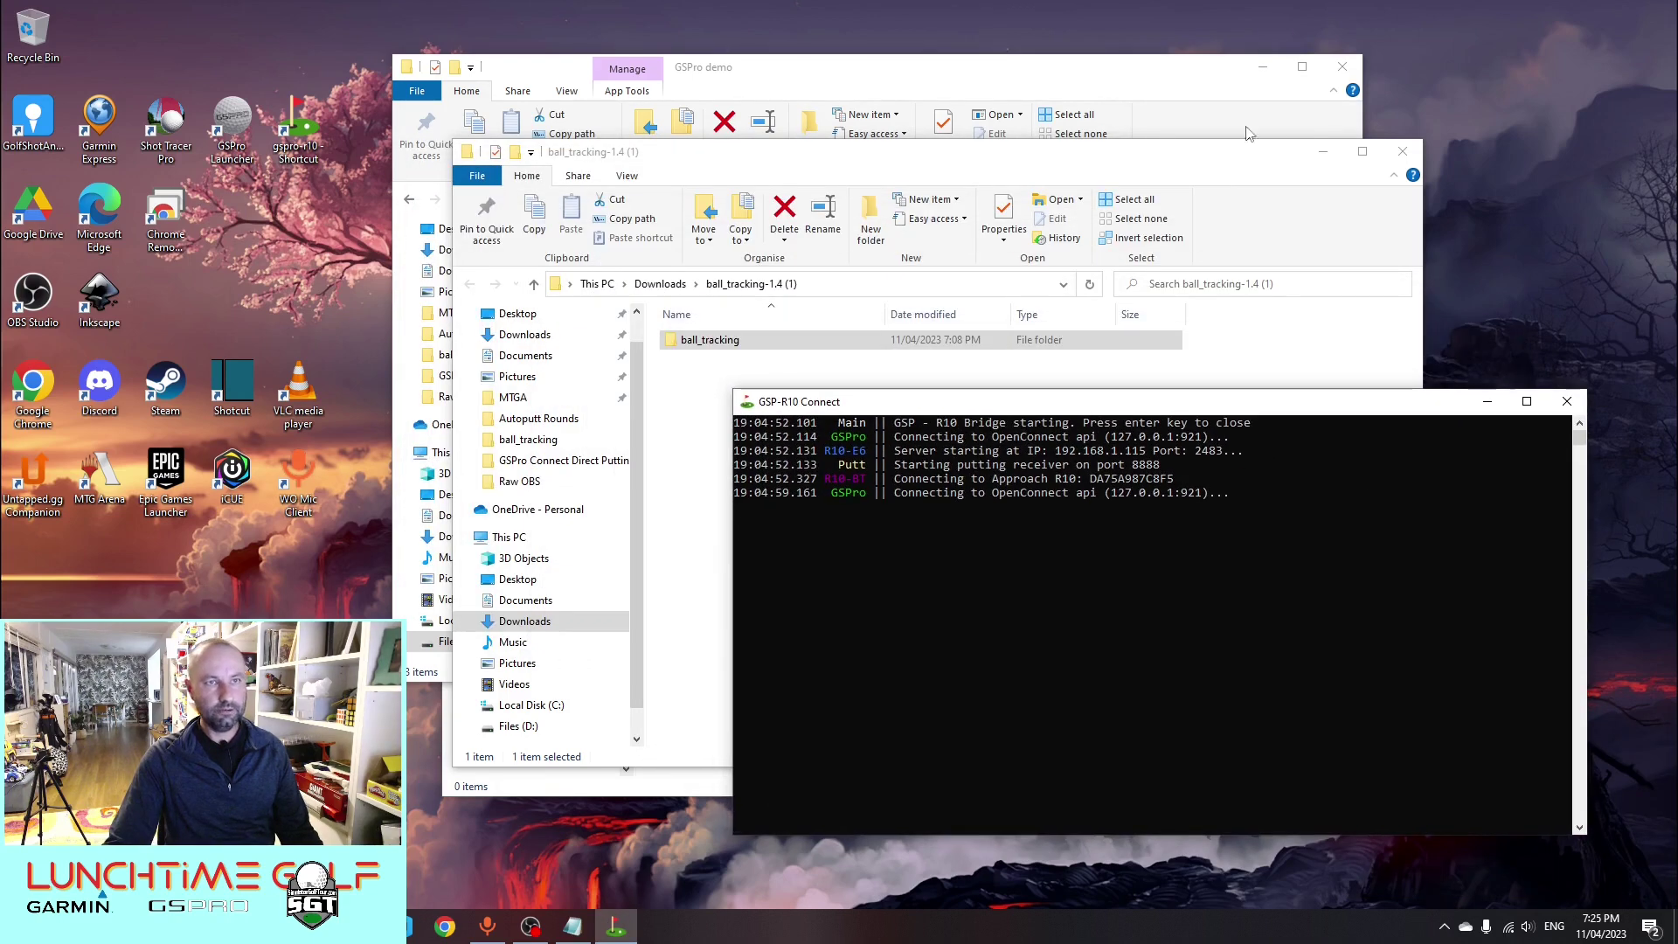
click(1343, 66)
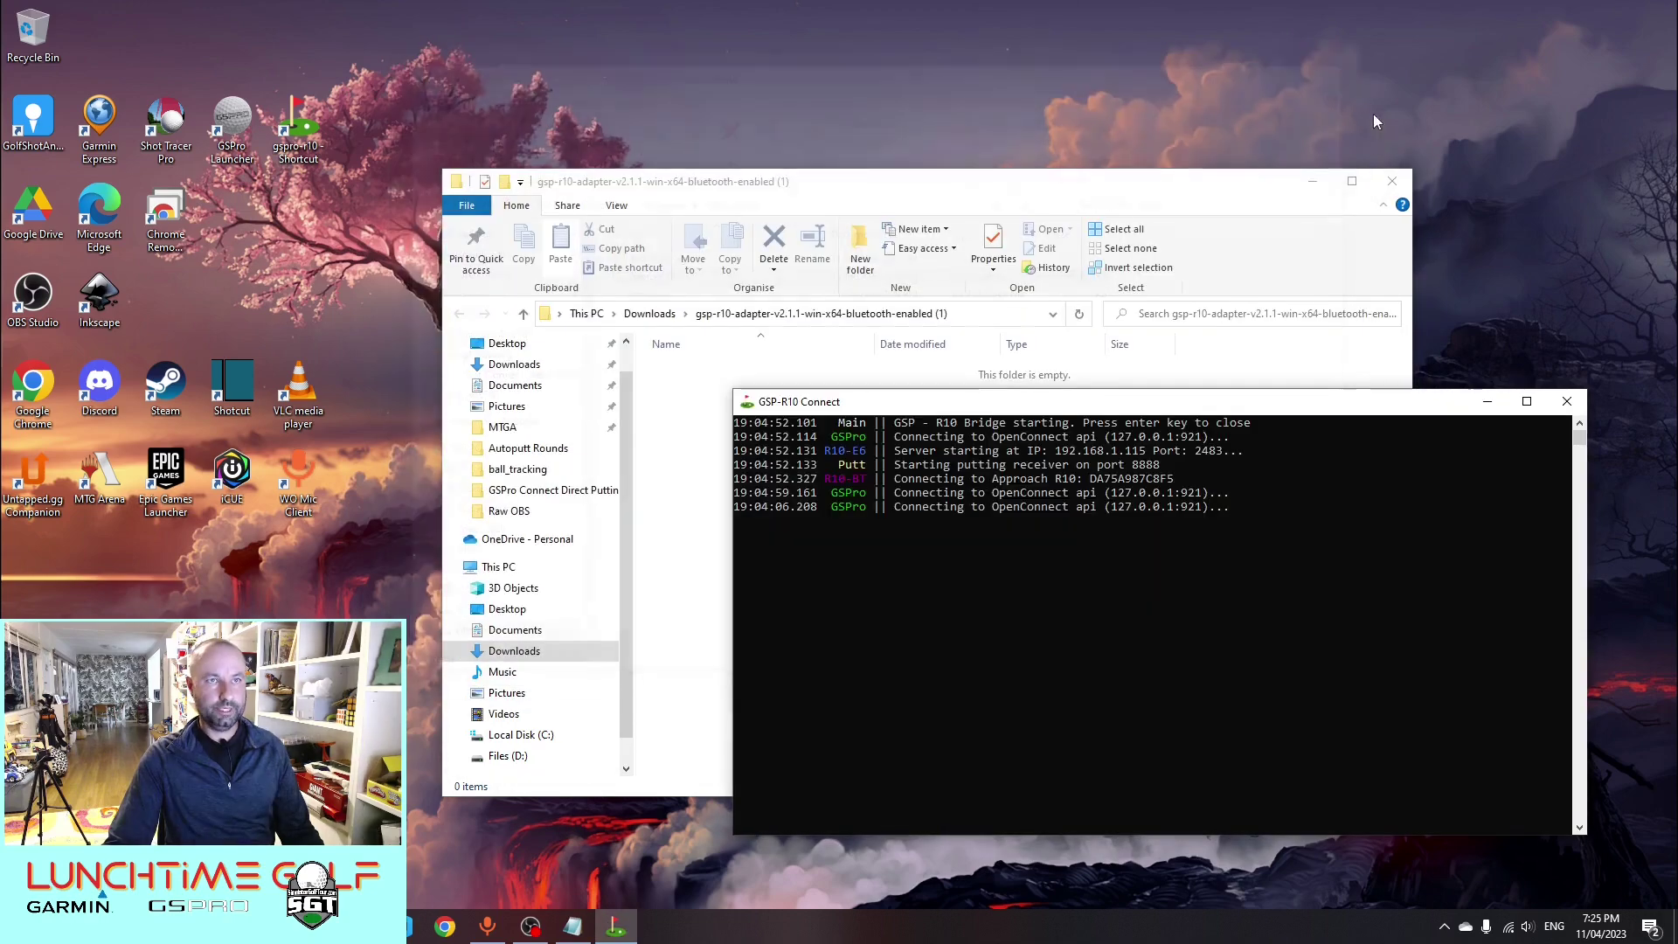
click(1395, 182)
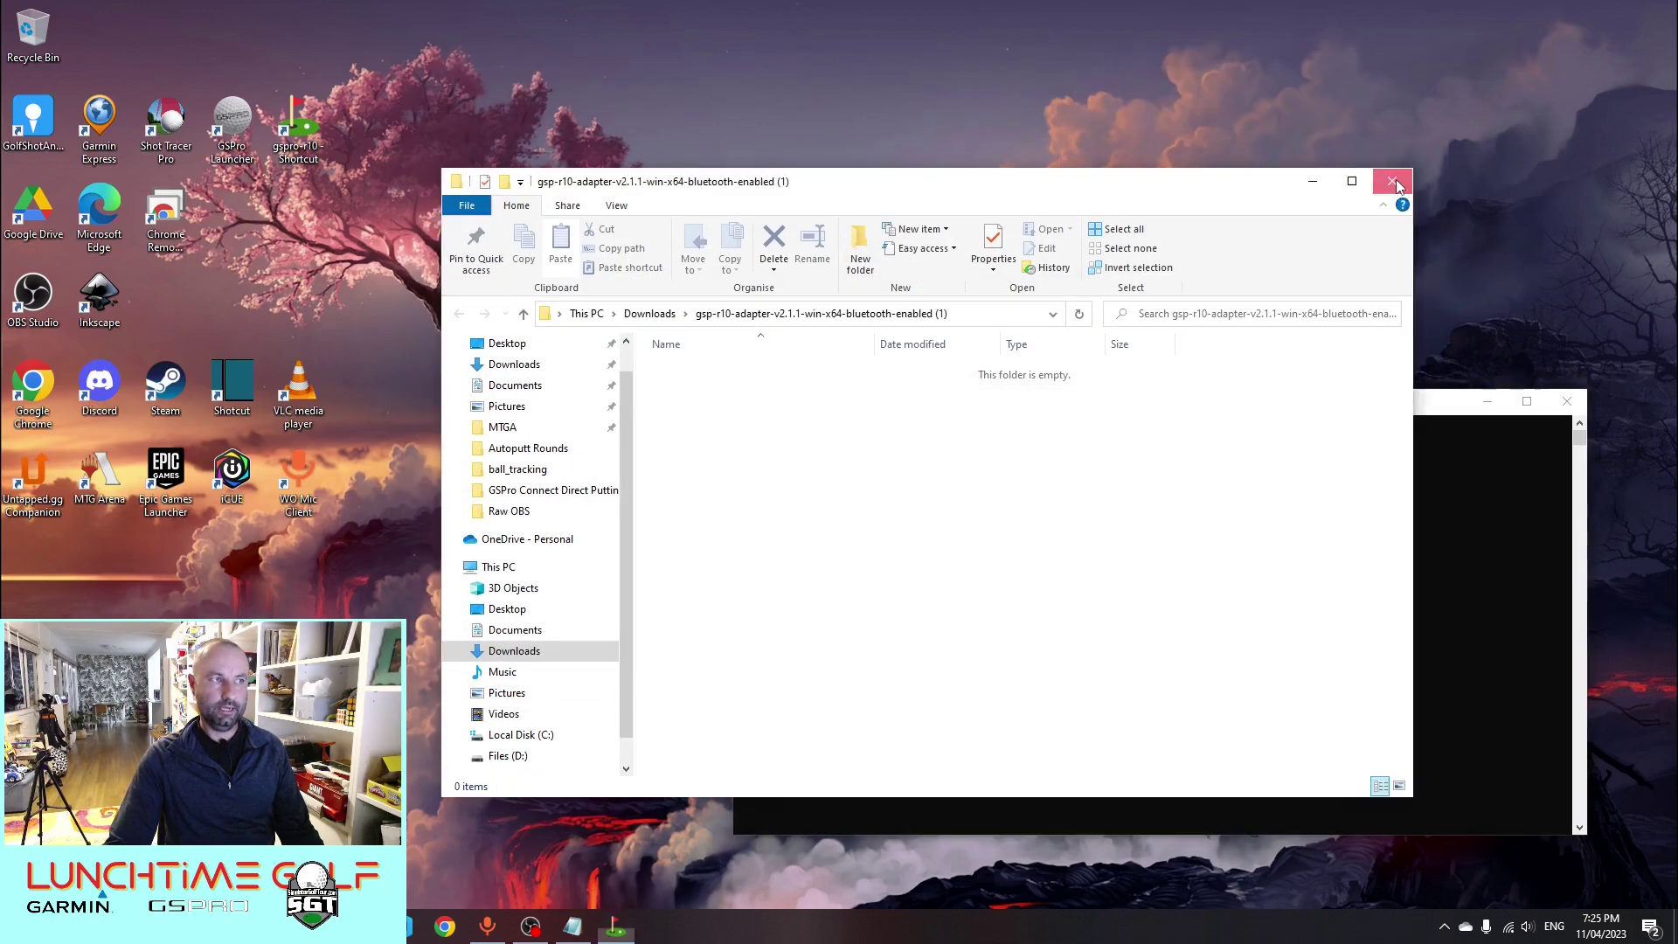
Launch GSPro from its desktop shortcut and start the game with the existing graphics configuration
double_click(232, 122)
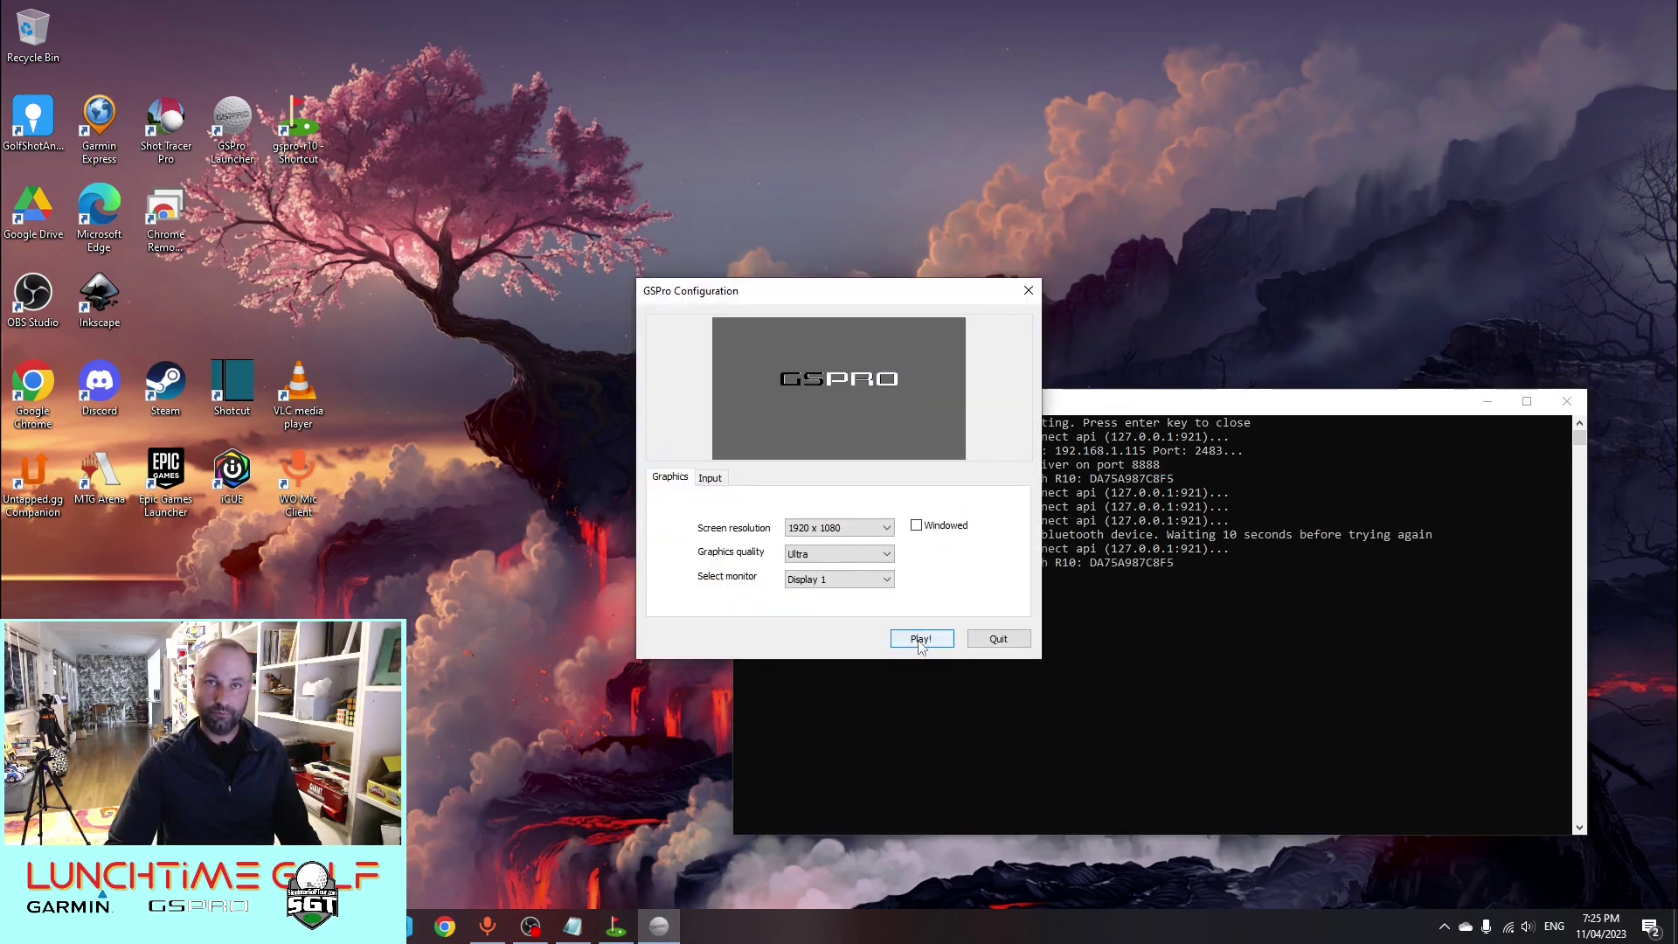
click(921, 641)
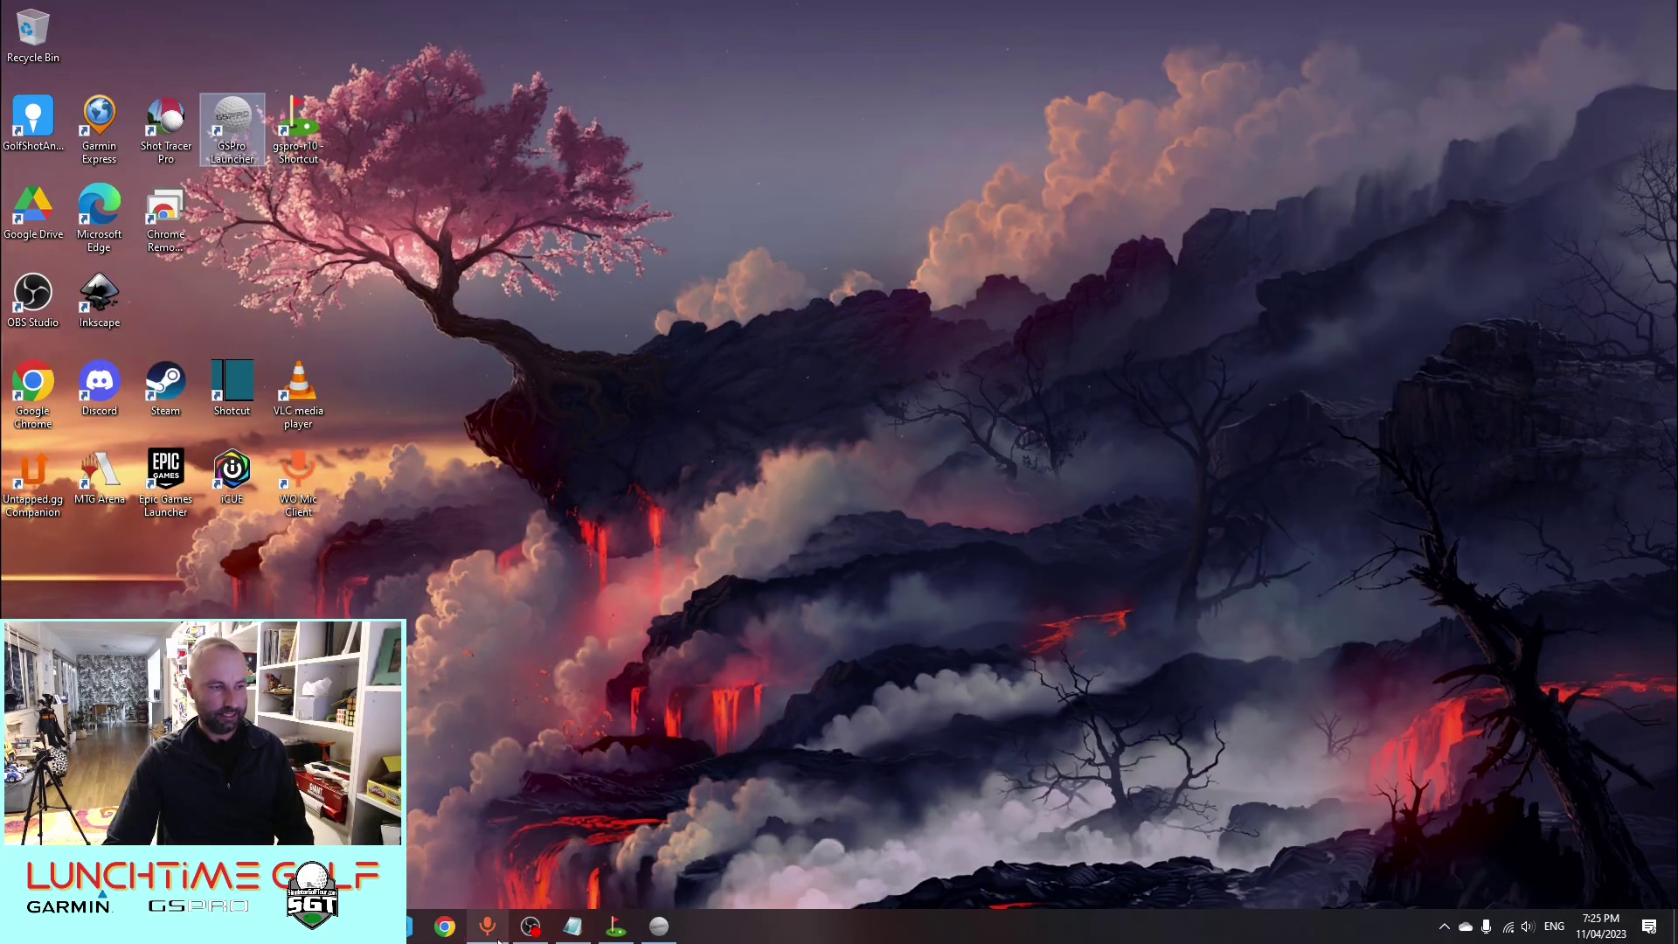
Switch to File Explorer and browse from the Raw OBS folder to the Programs folder on the Files (D:) drive
click(573, 926)
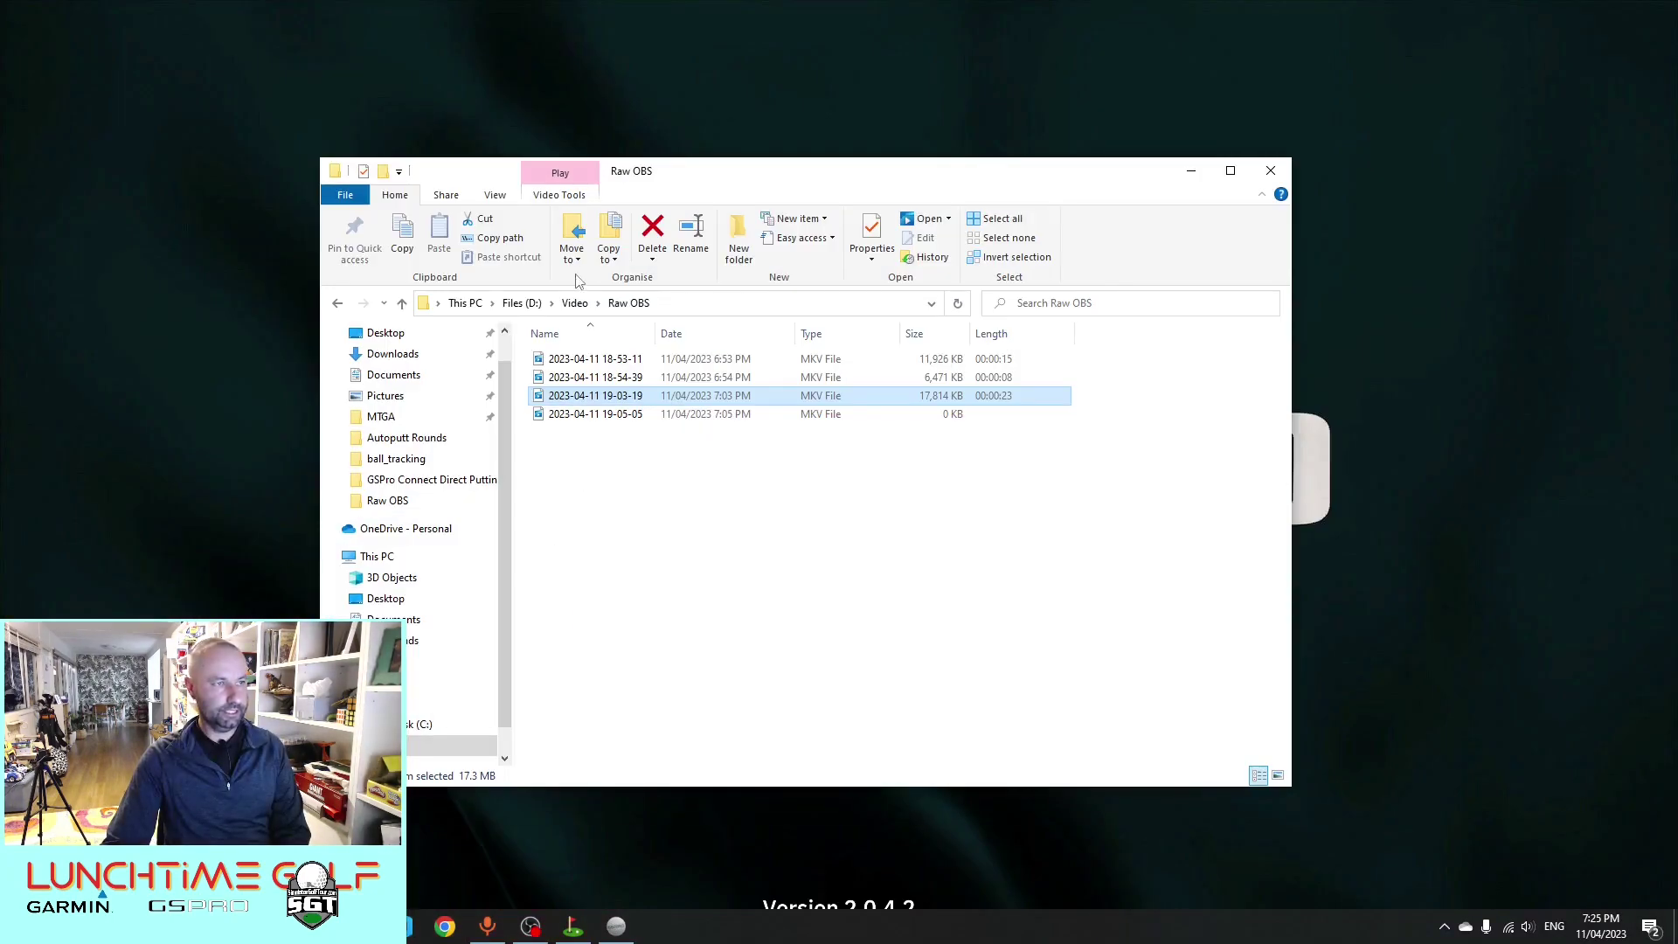
click(525, 304)
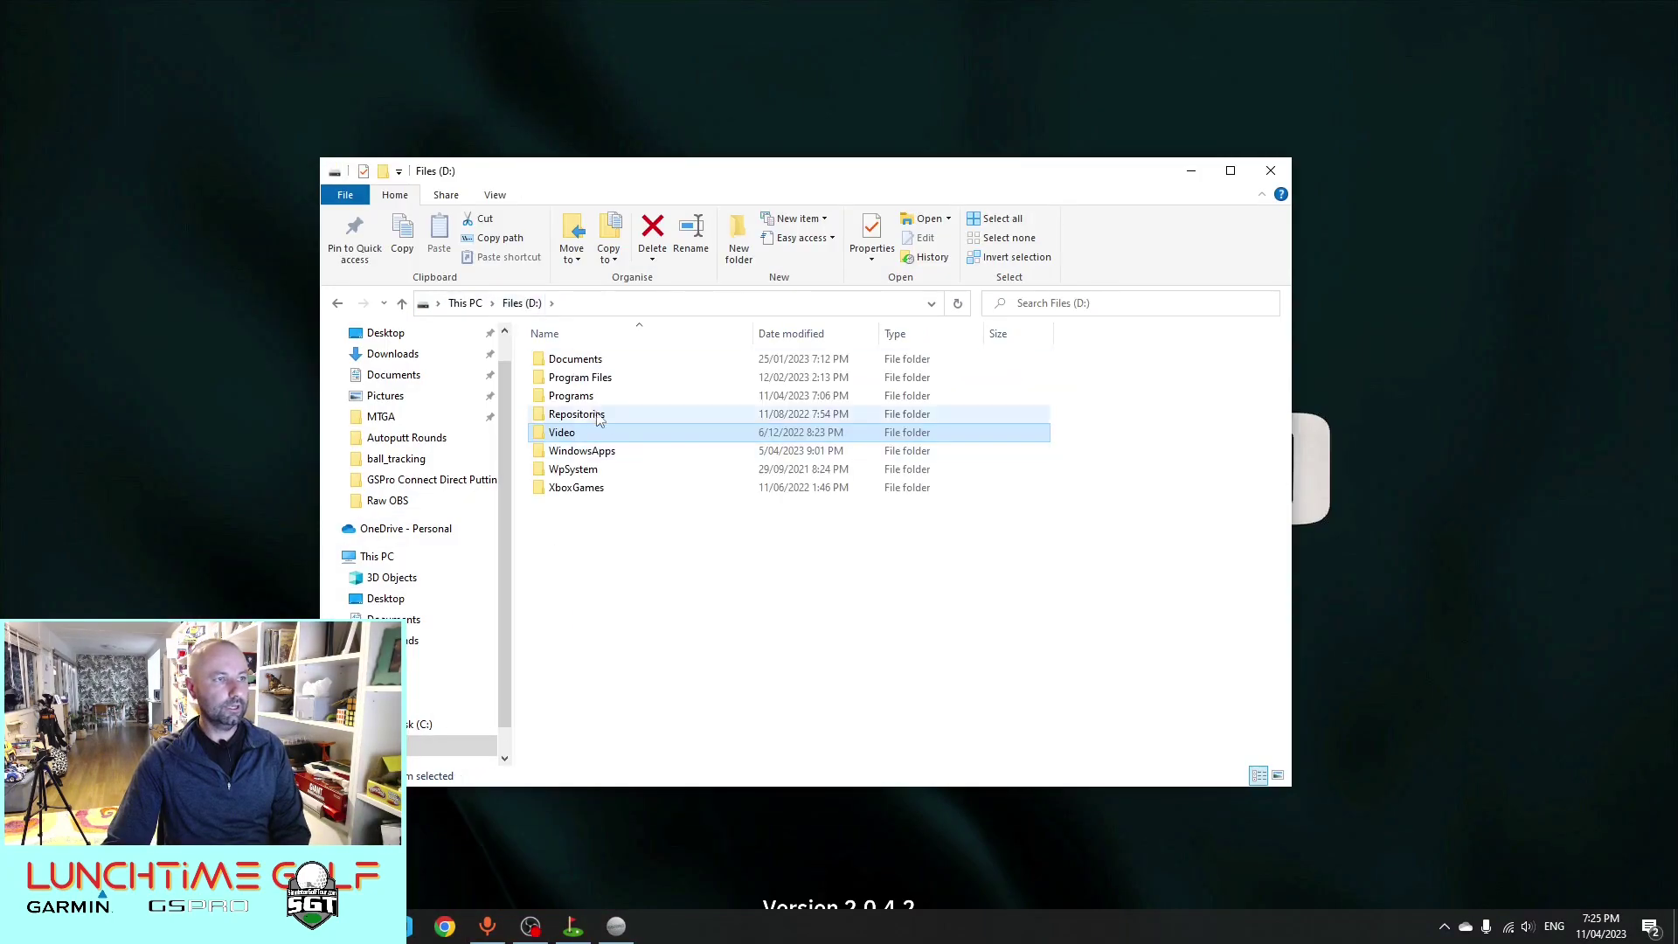
double_click(586, 398)
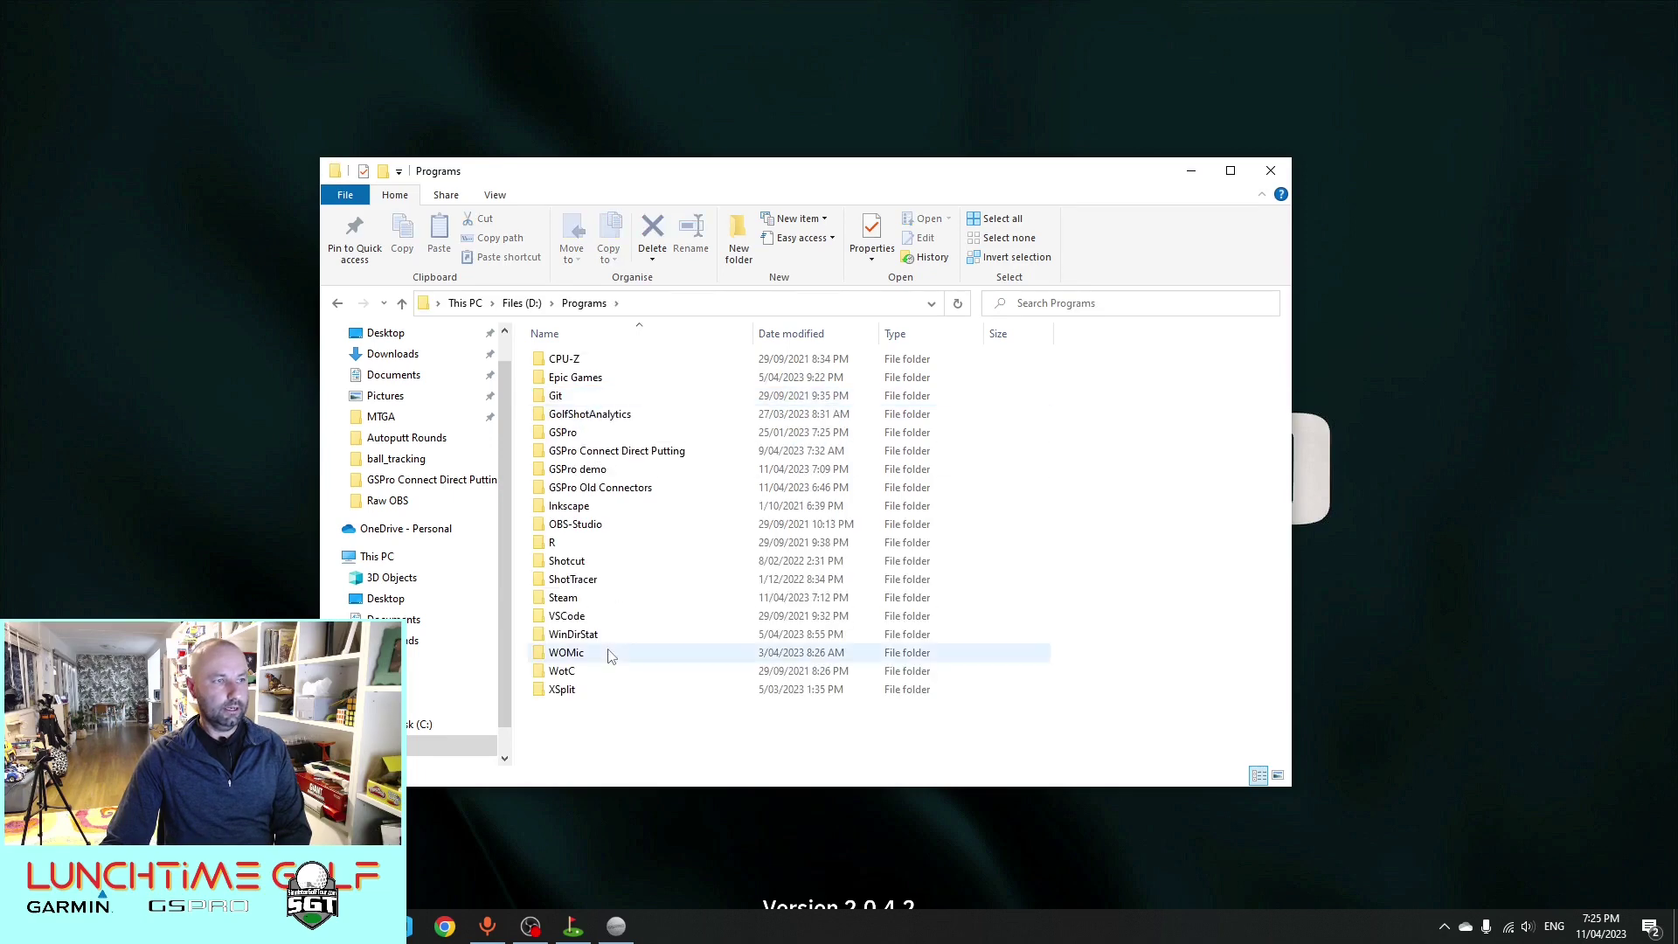
click(611, 451)
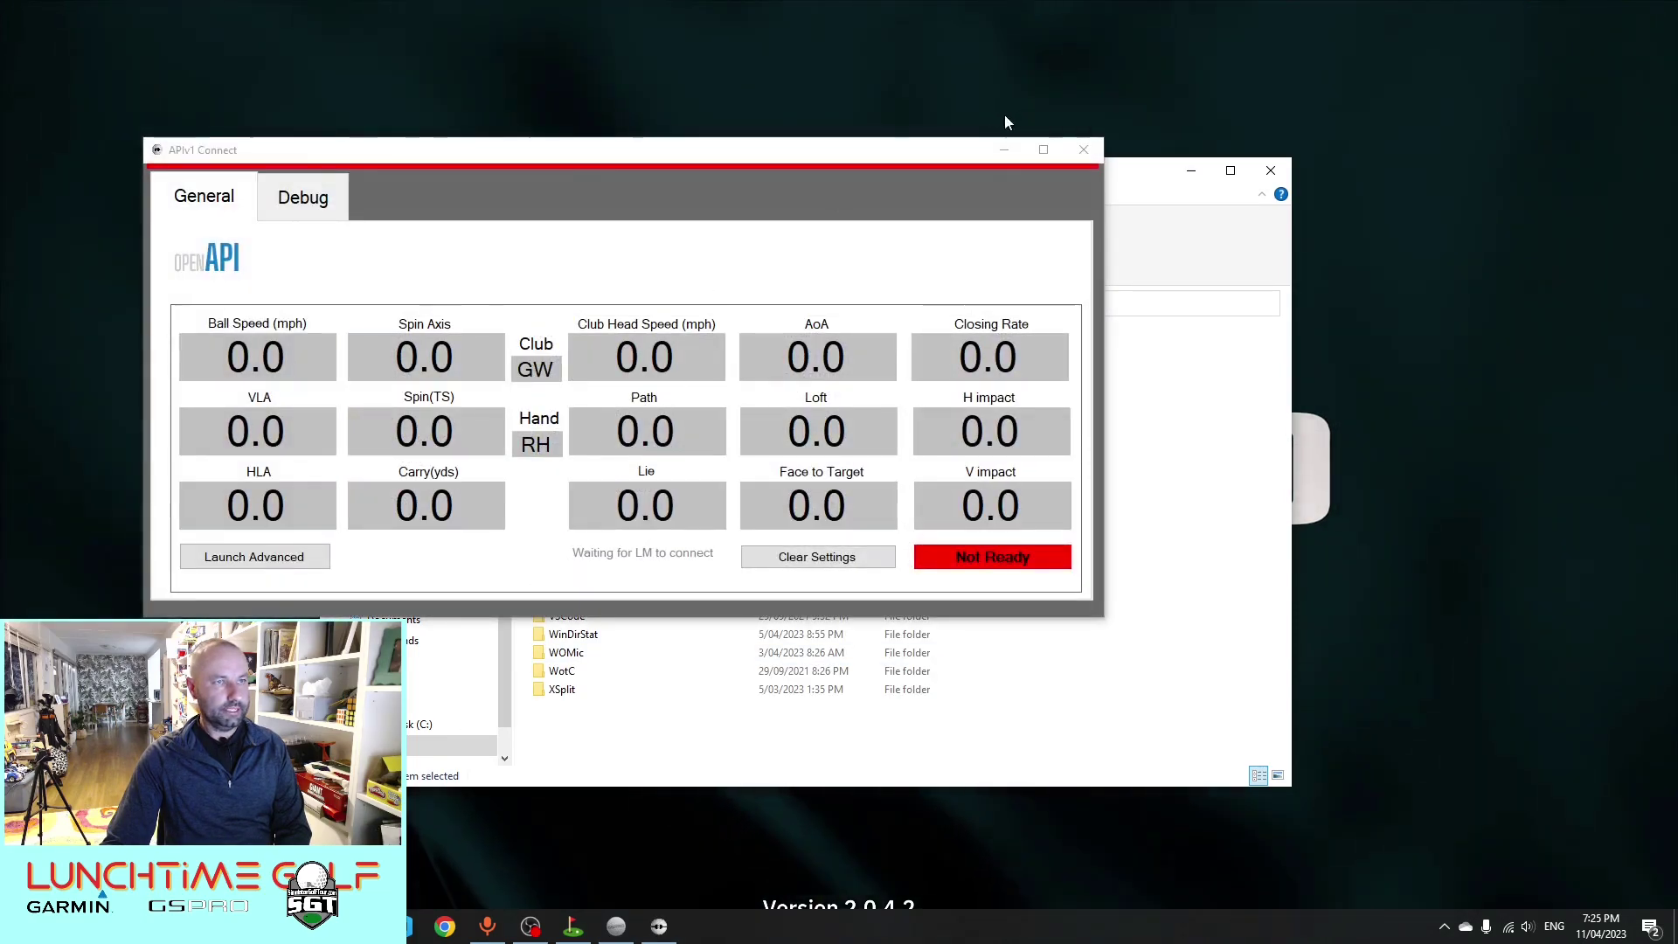
Minimize the APIv1 Connect window and open the GSPro demo folder inside Programs
drag(952, 208, 993, 190)
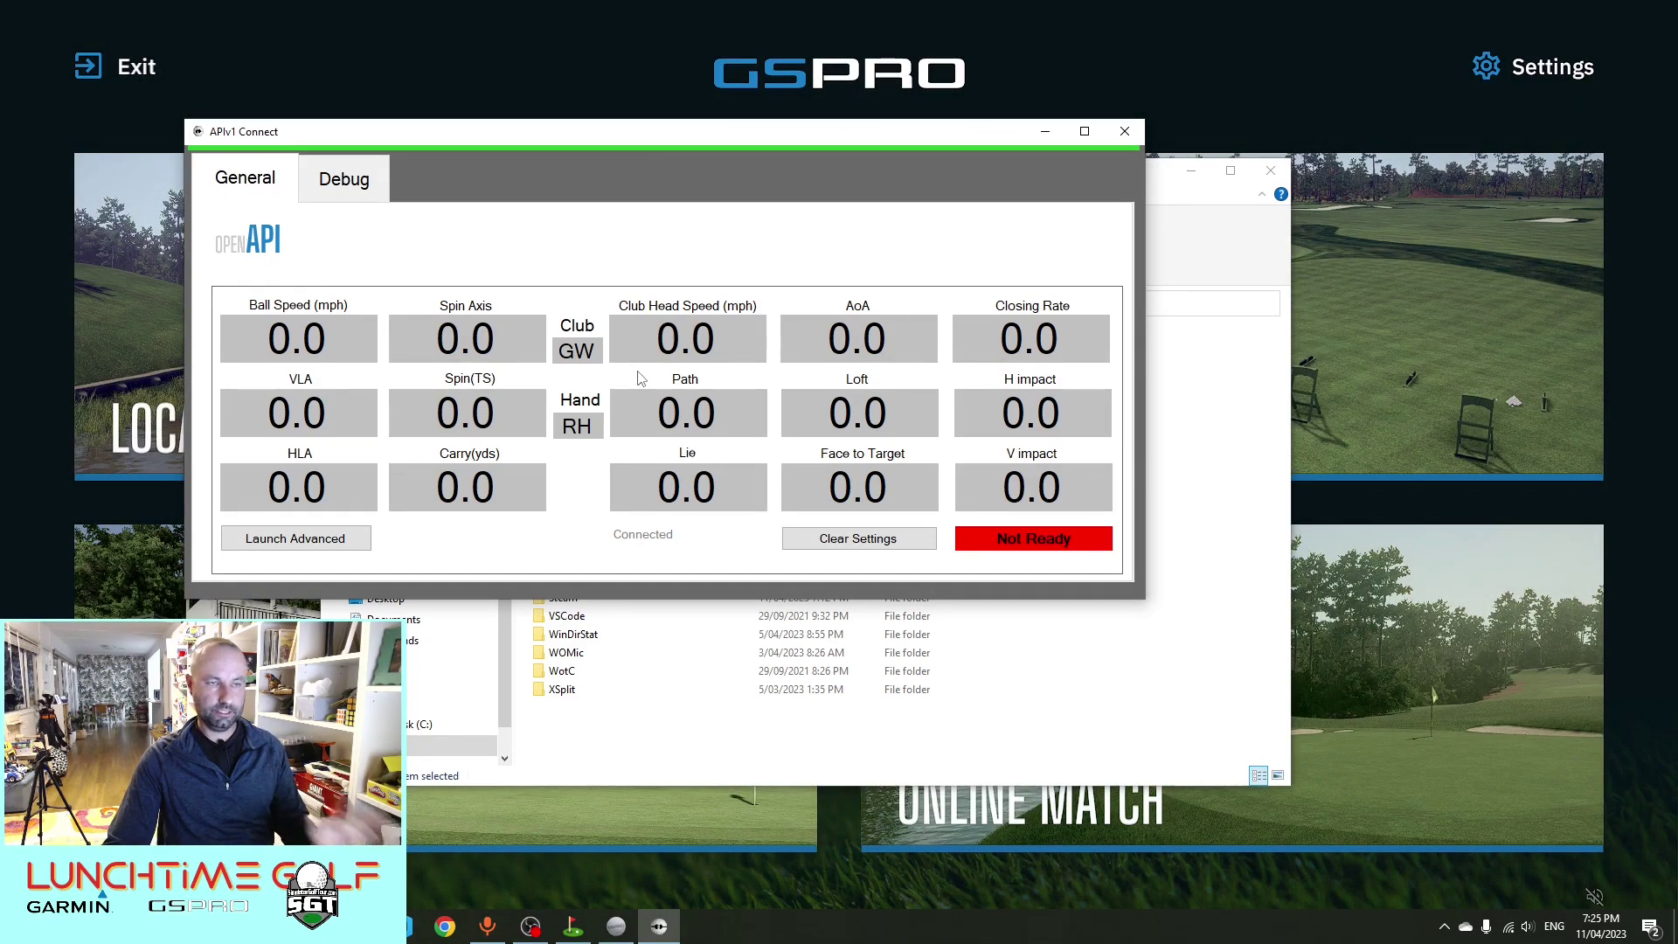
click(1045, 131)
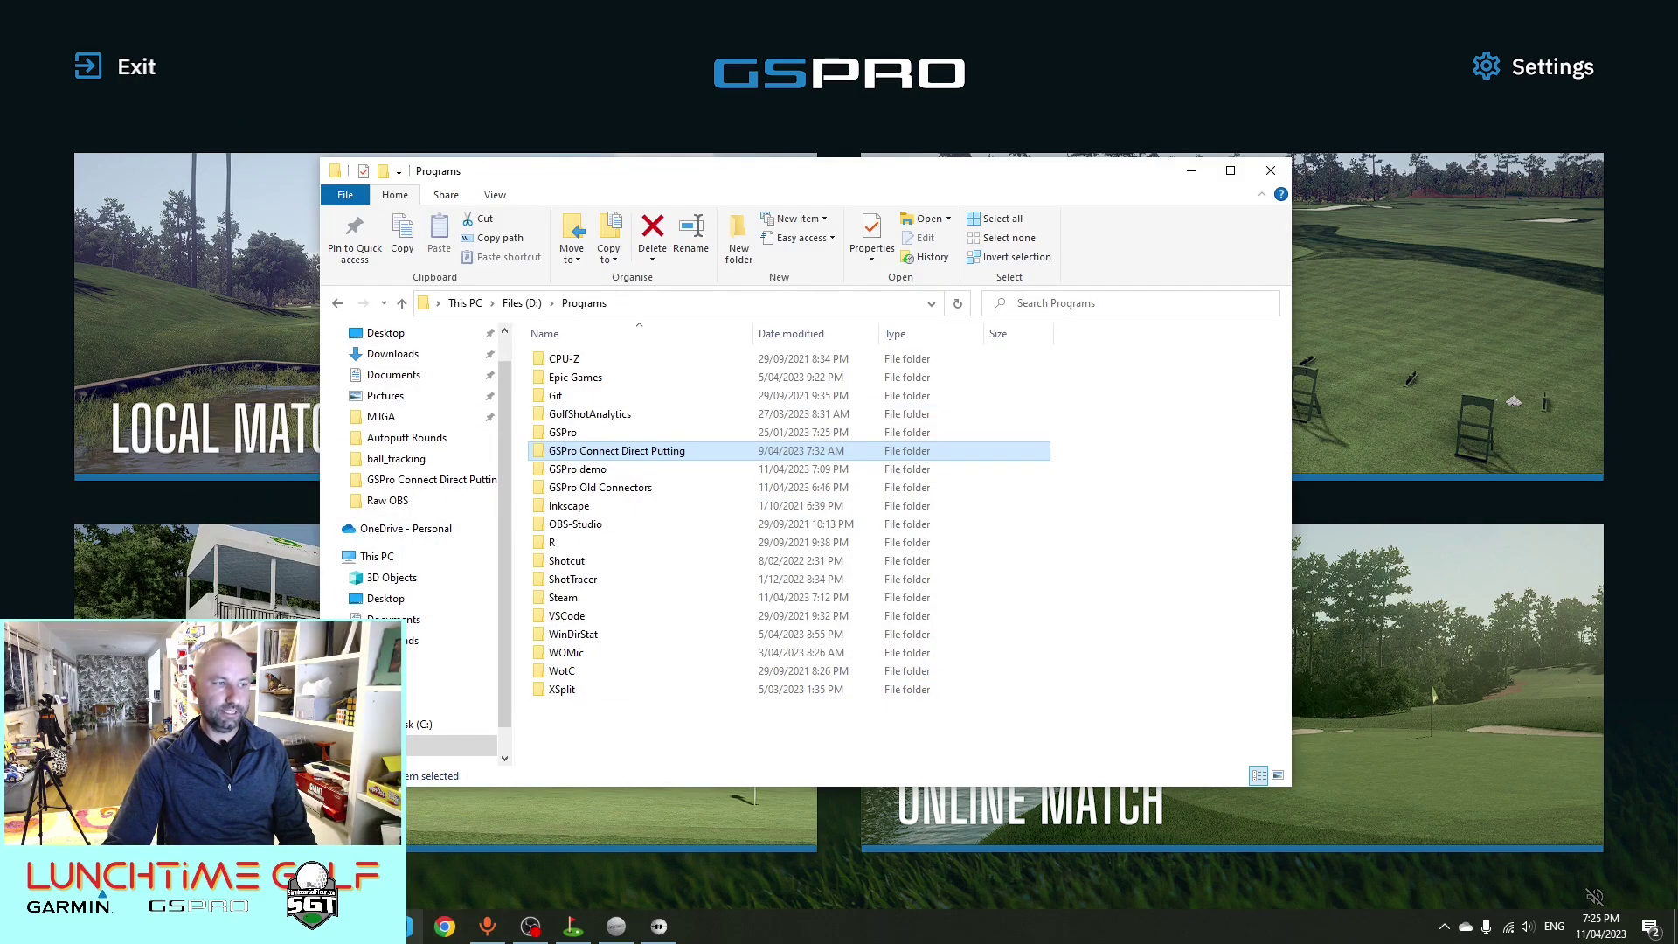
click(409, 927)
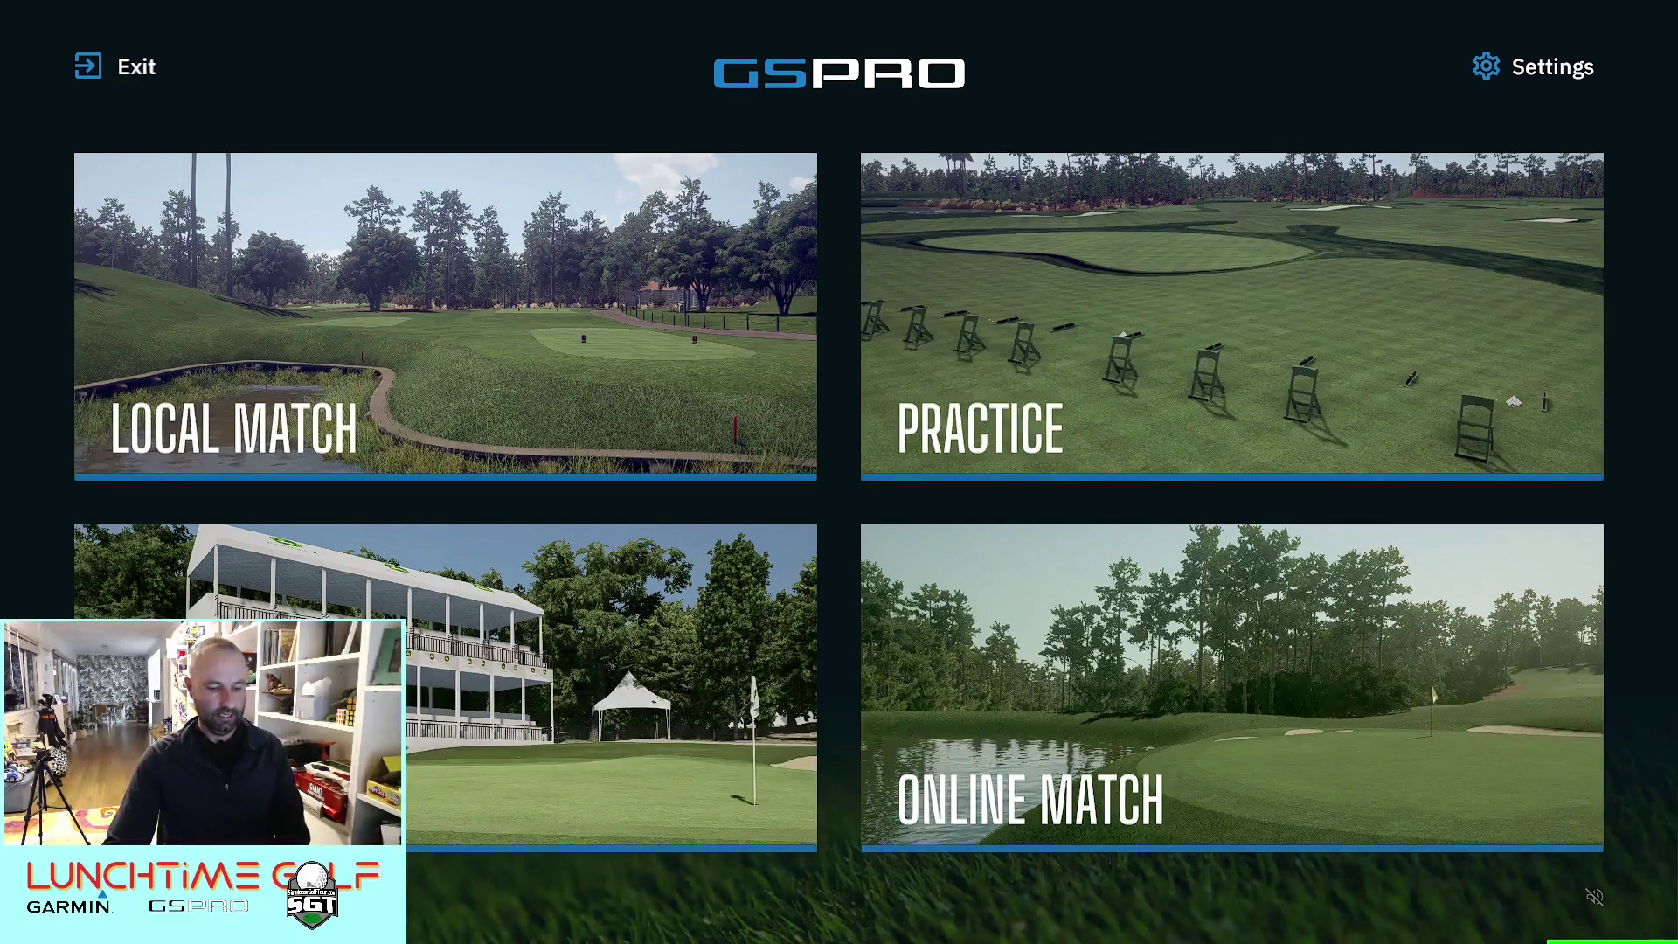
click(446, 927)
click(485, 927)
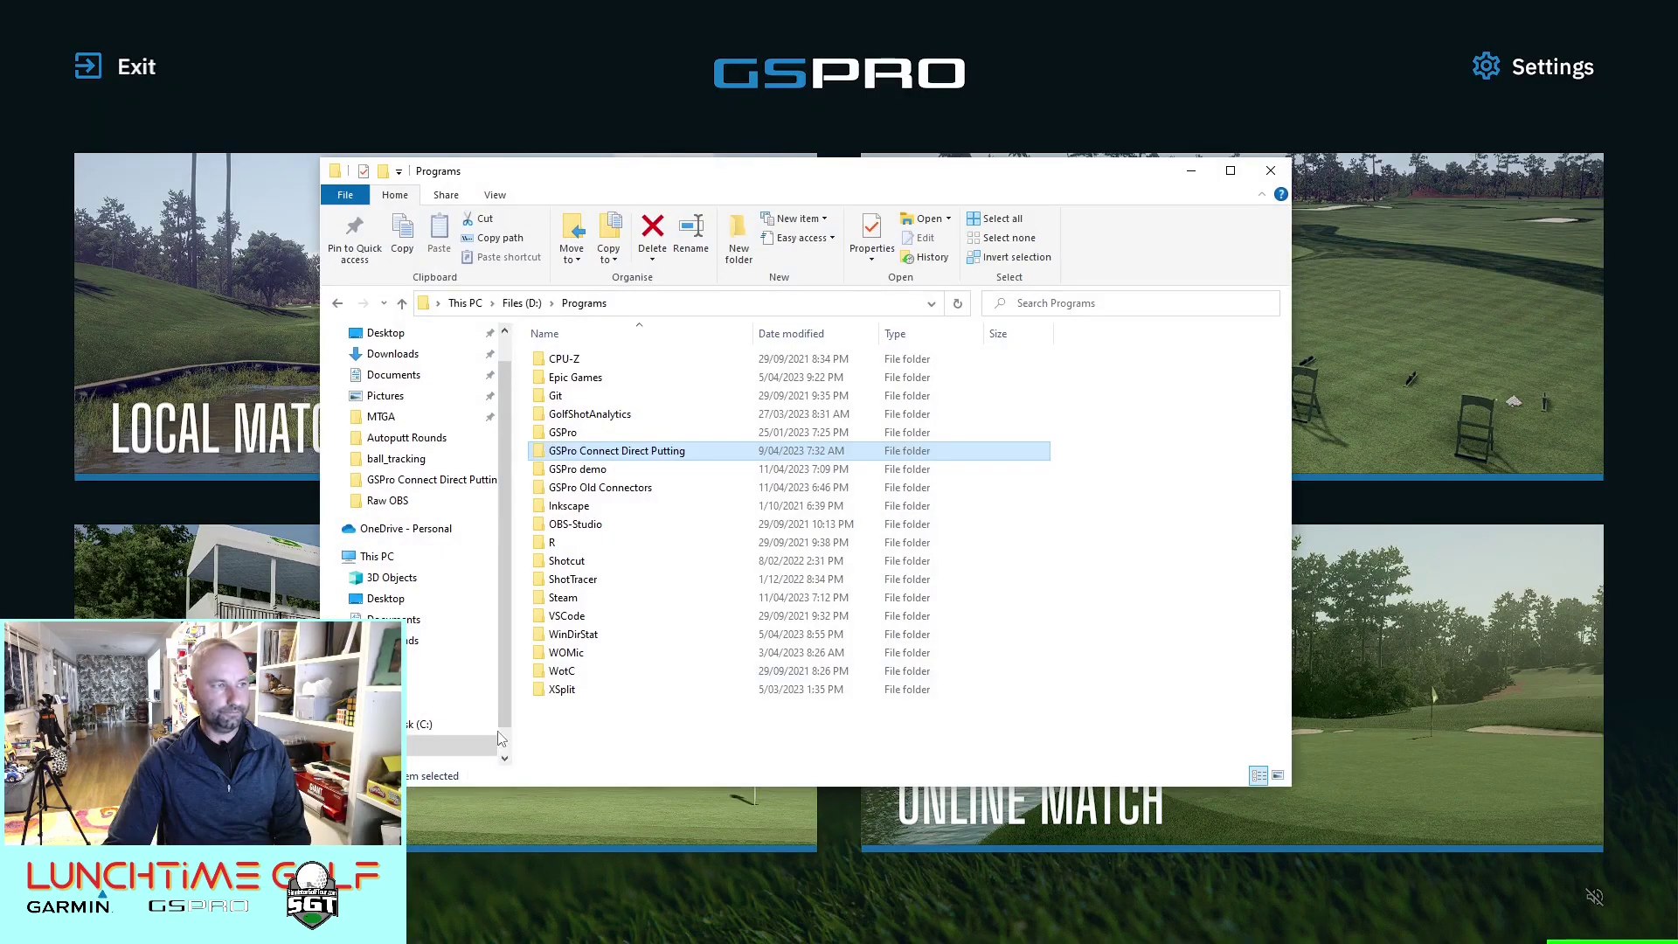
click(585, 472)
double_click(586, 473)
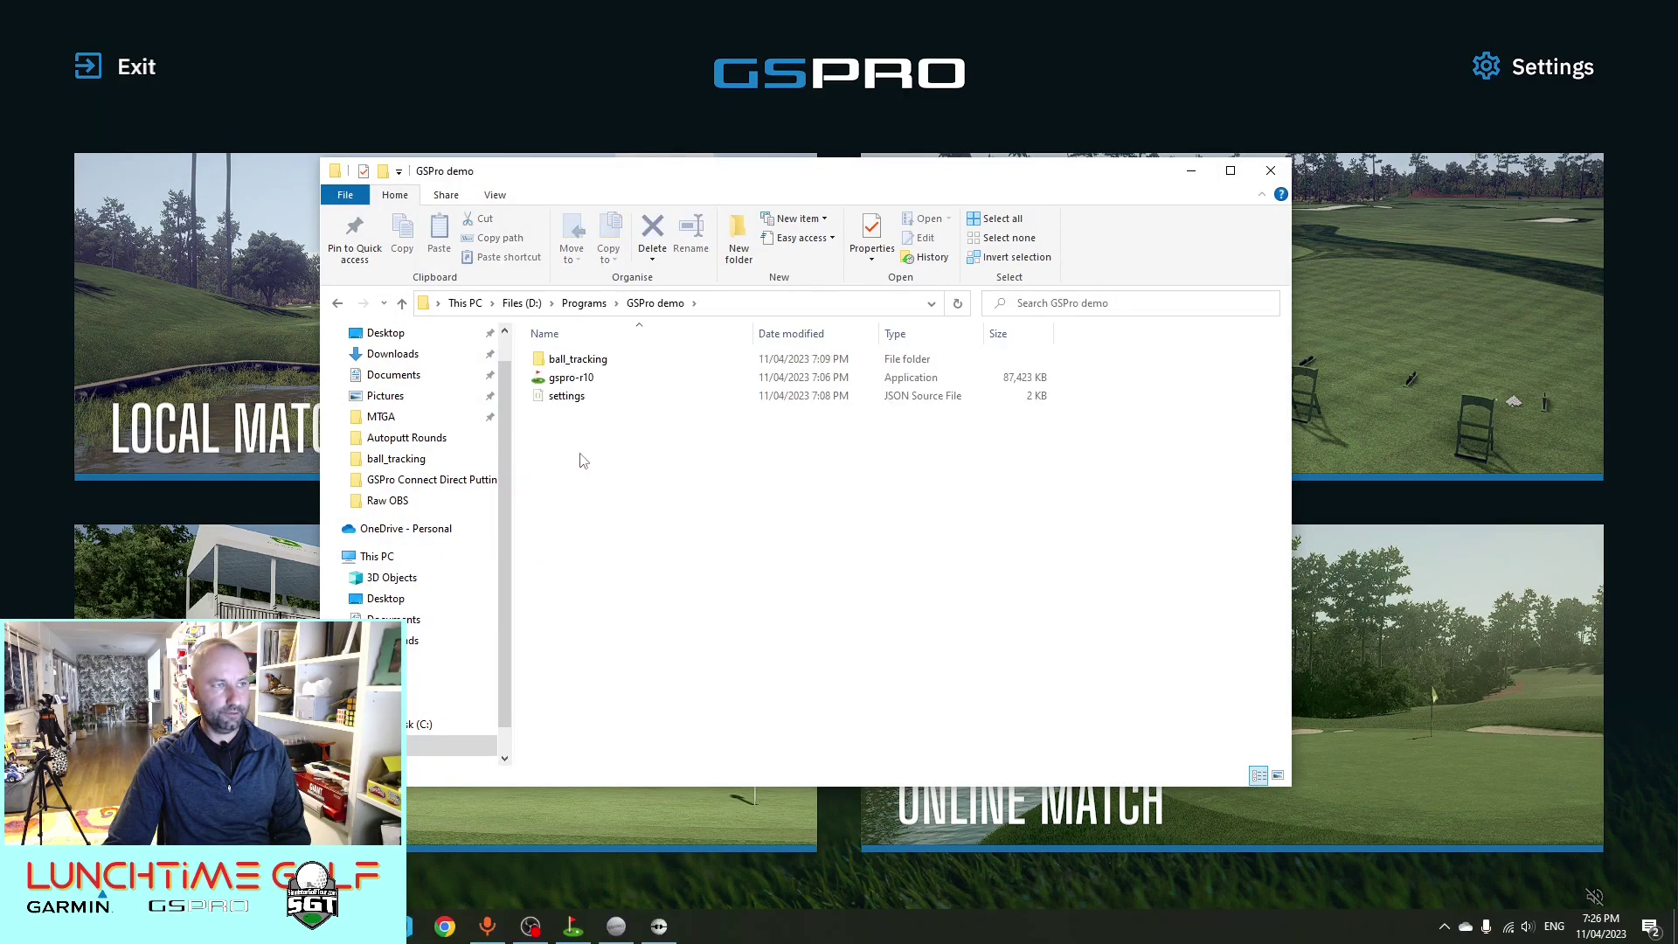
Open the settings JSON file in Notepad, review its putting options such as webcamIndex and ballColor, and close it
click(566, 396)
right_click(566, 398)
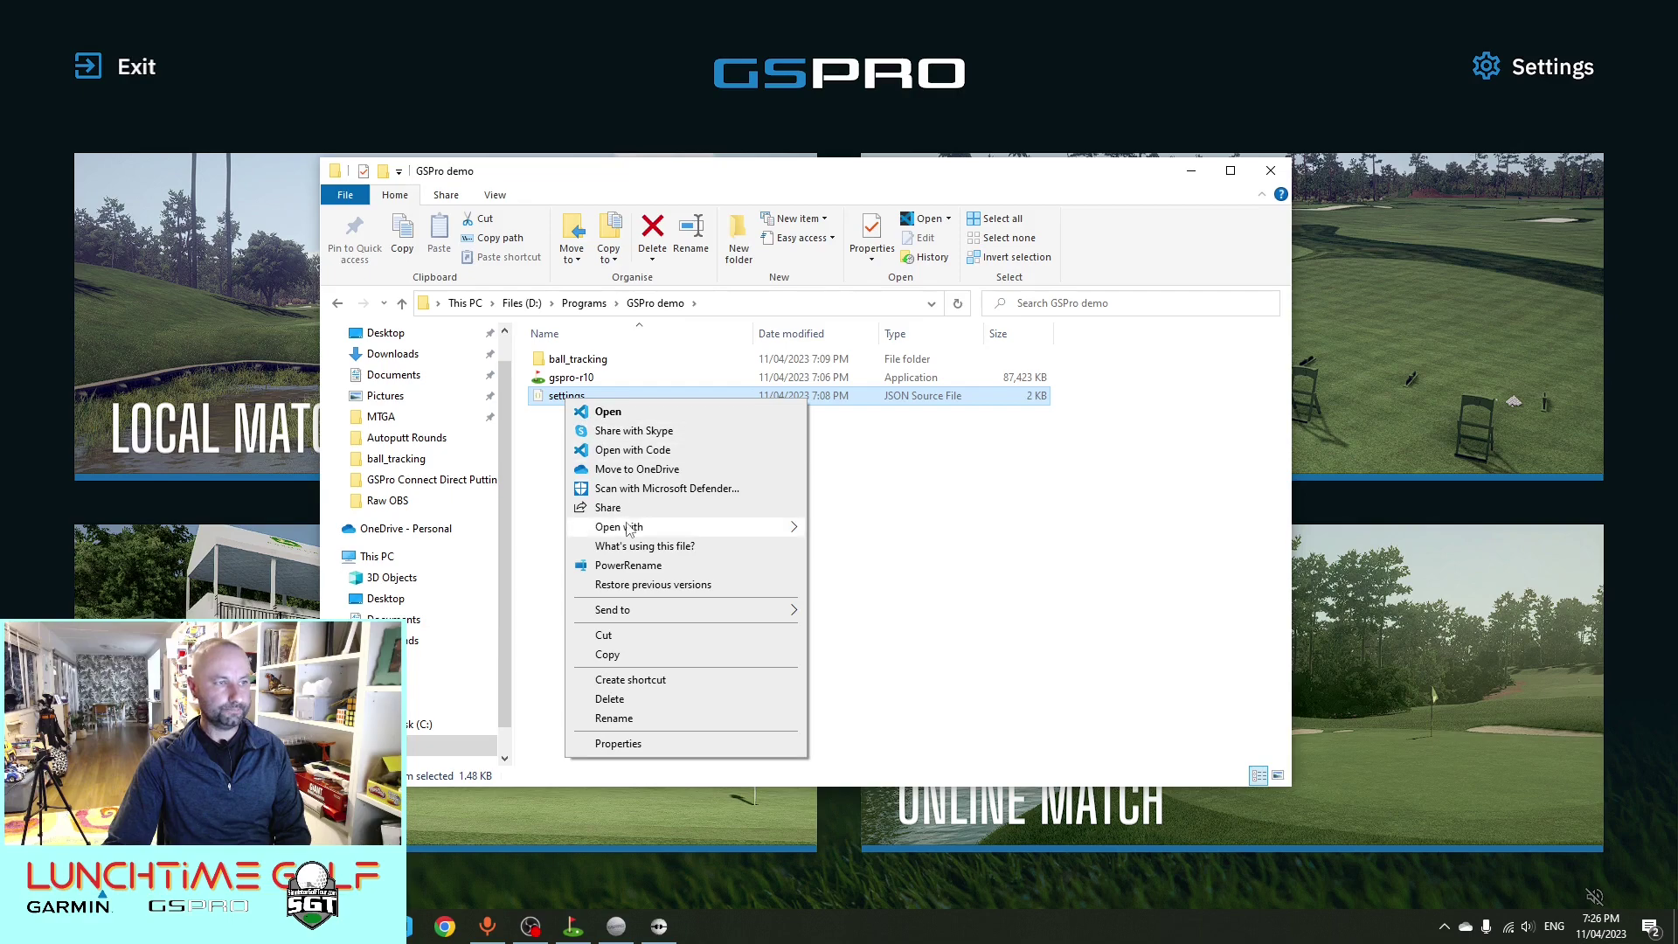
mouse_move(673, 527)
click(817, 526)
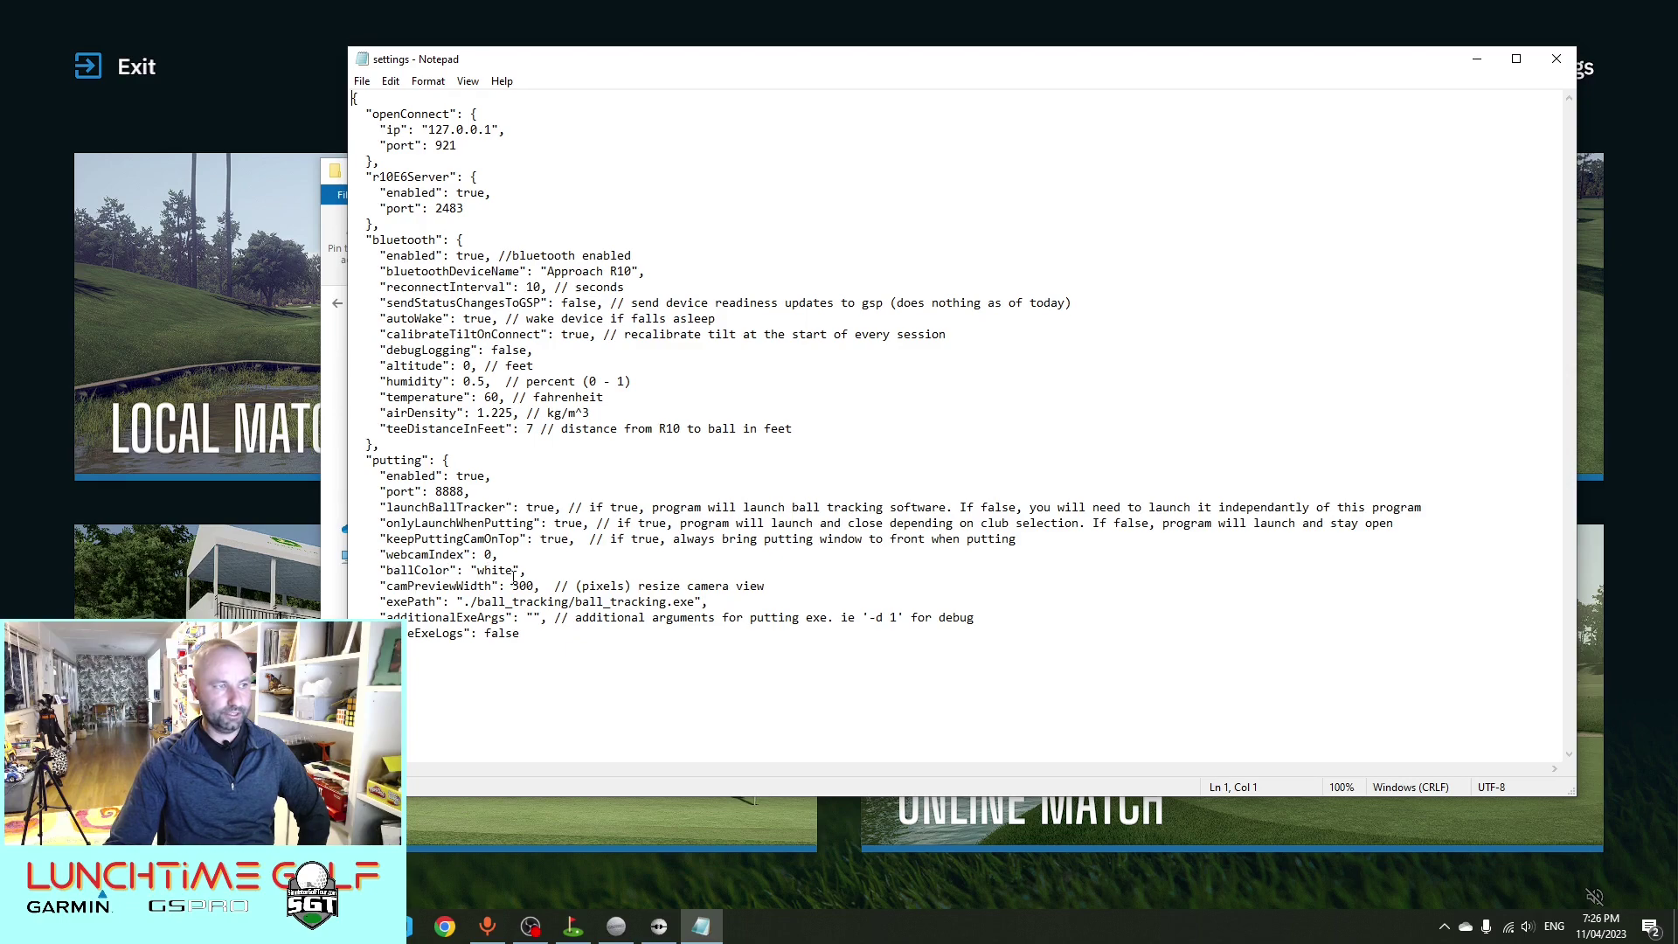
click(1557, 59)
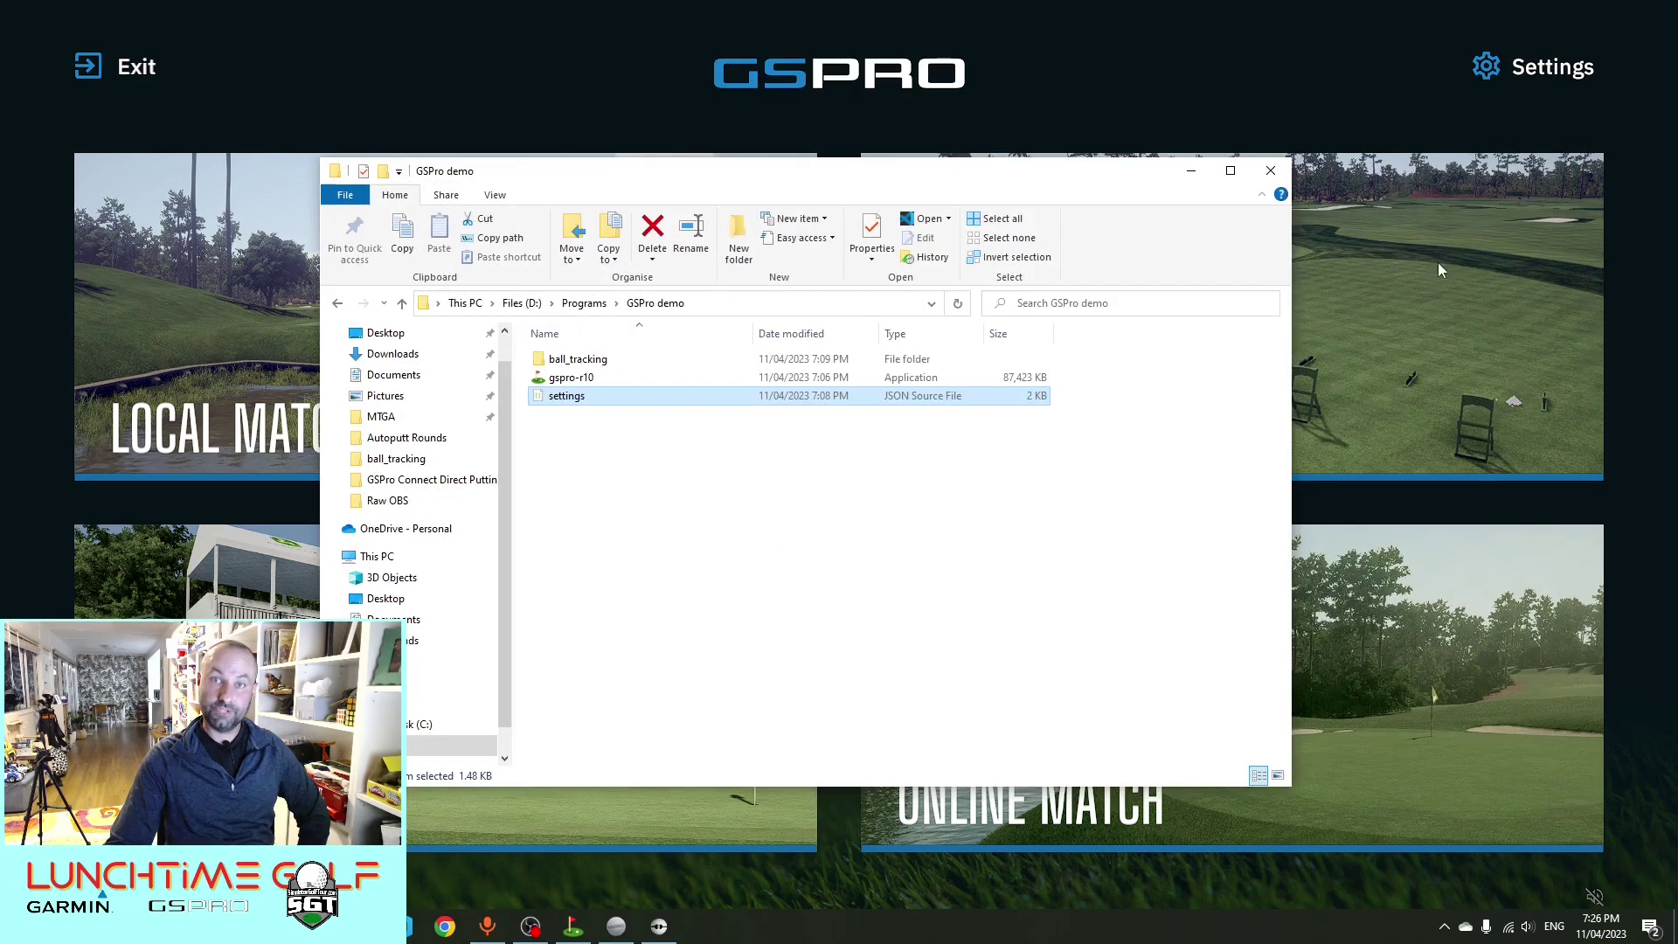
Return to GSPro, choose the GSPro Practice Facility course for a local match, and open its match settings
click(1439, 262)
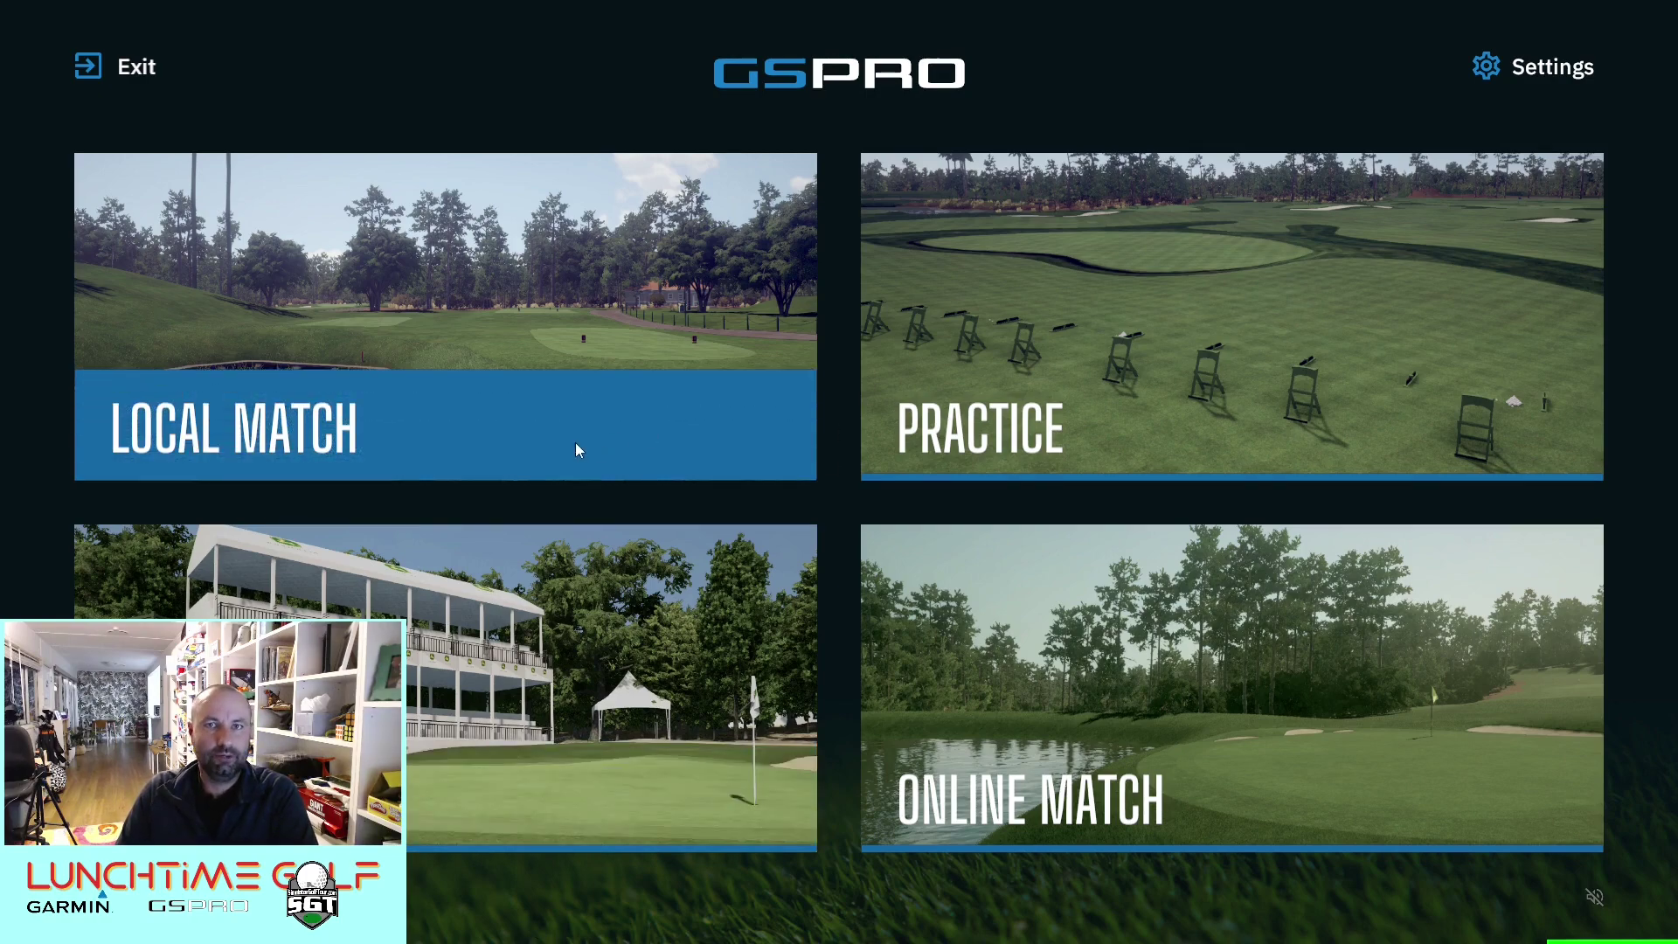
click(576, 445)
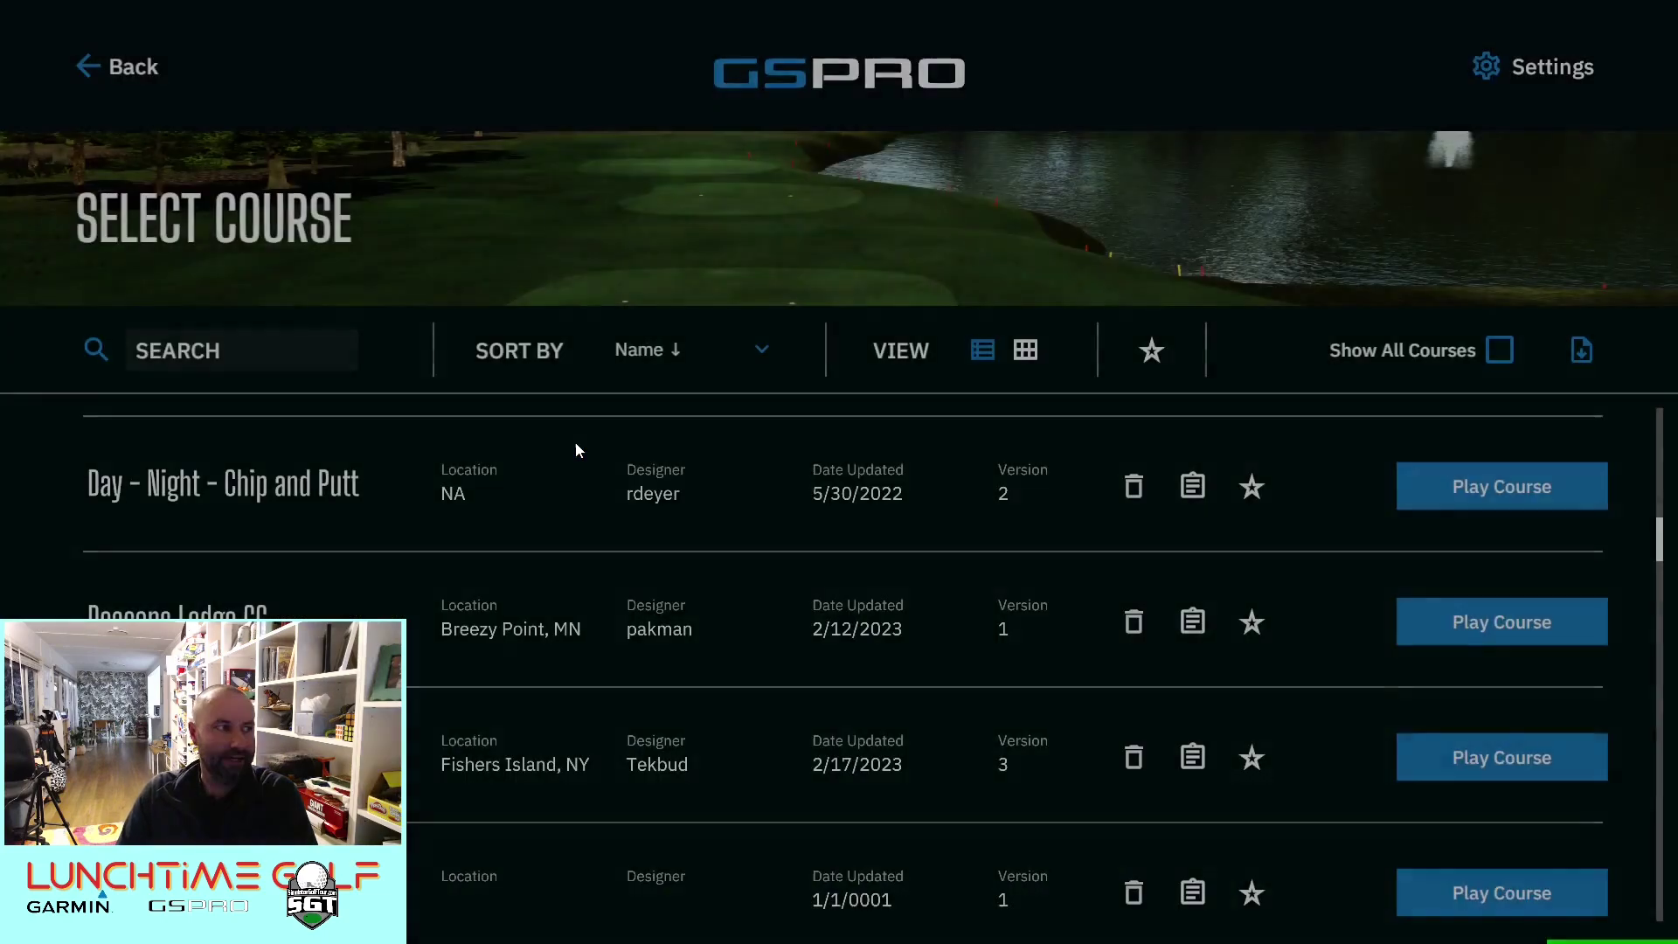
scroll(645, 554, down, 2)
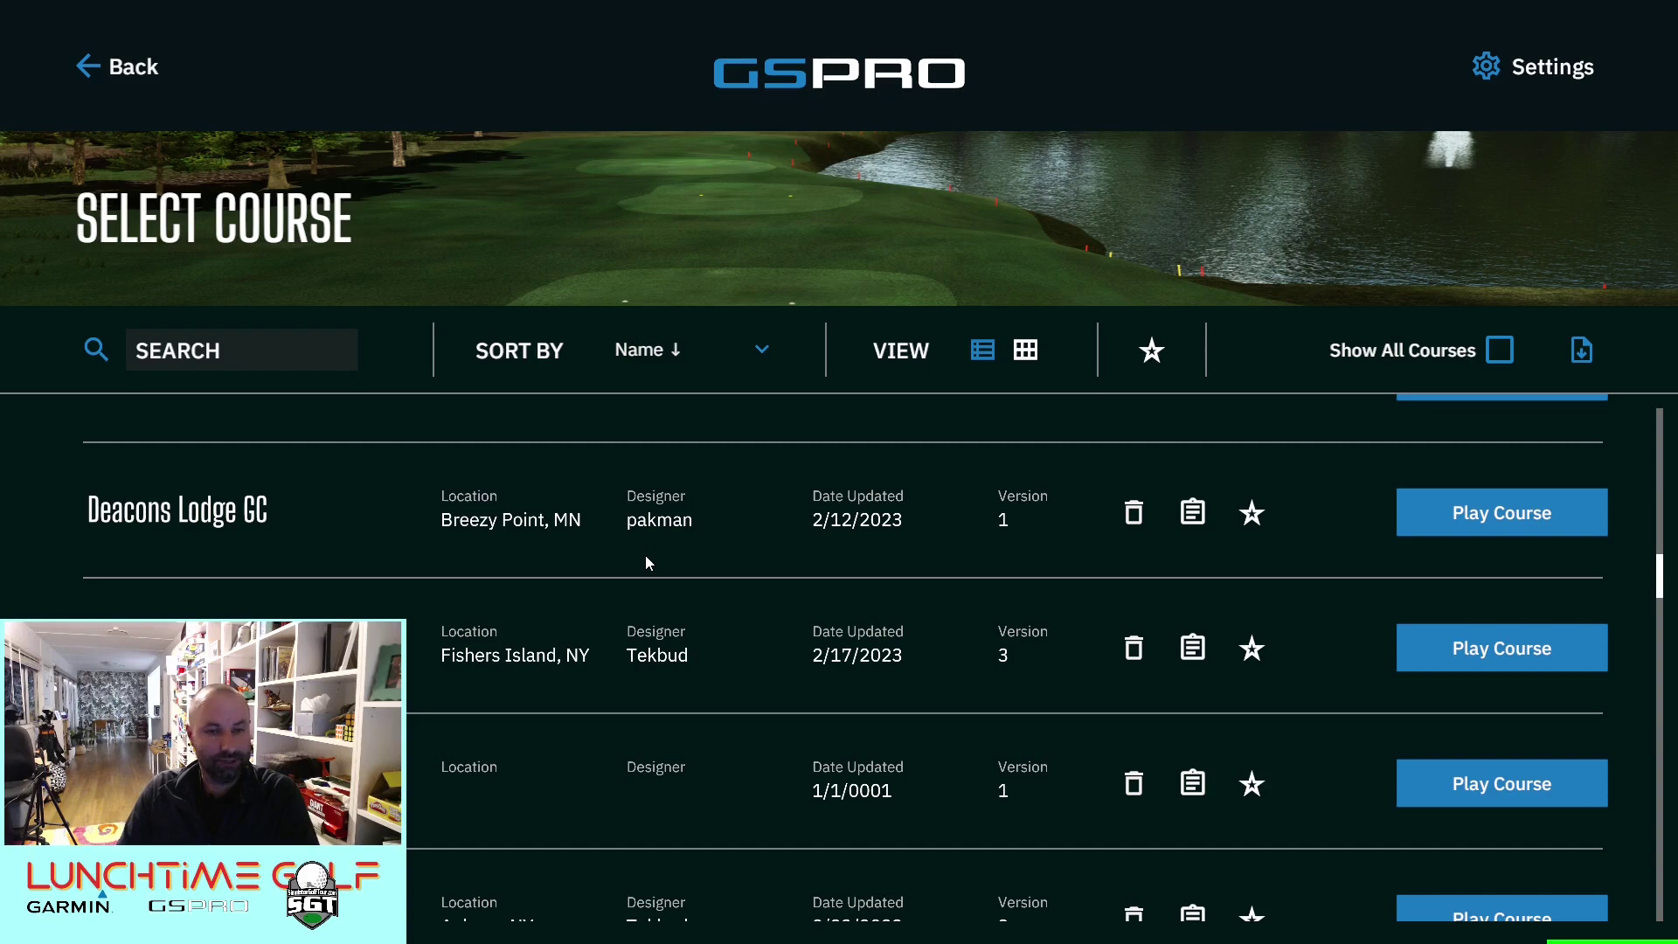
scroll(645, 554, down, 1)
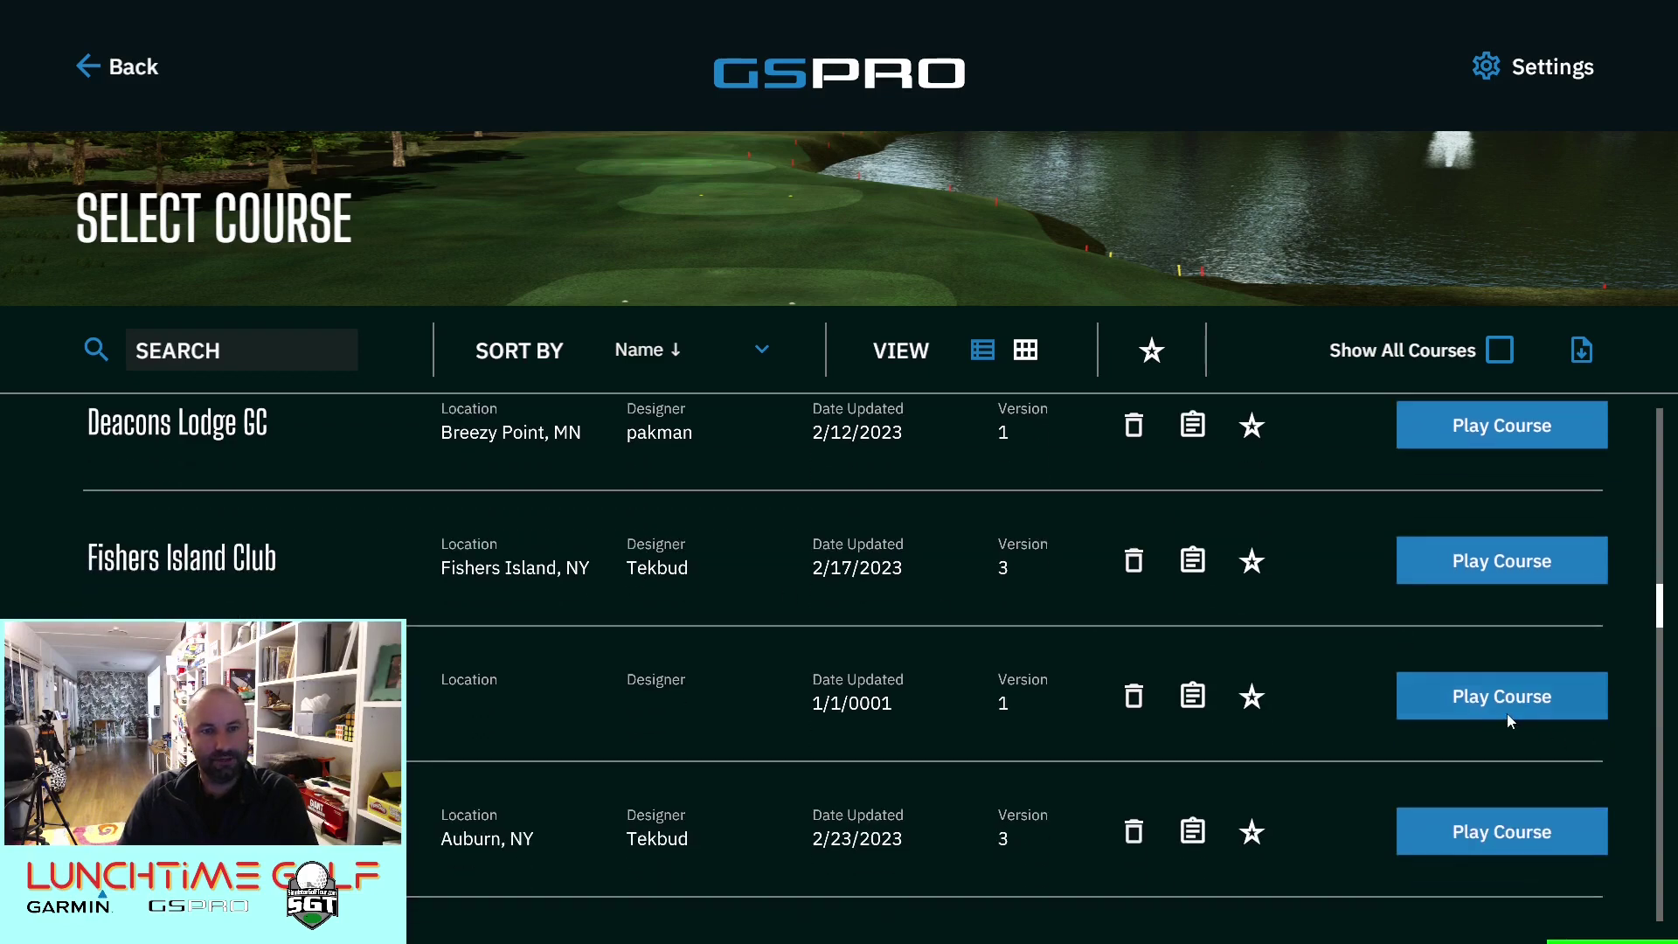
click(1507, 714)
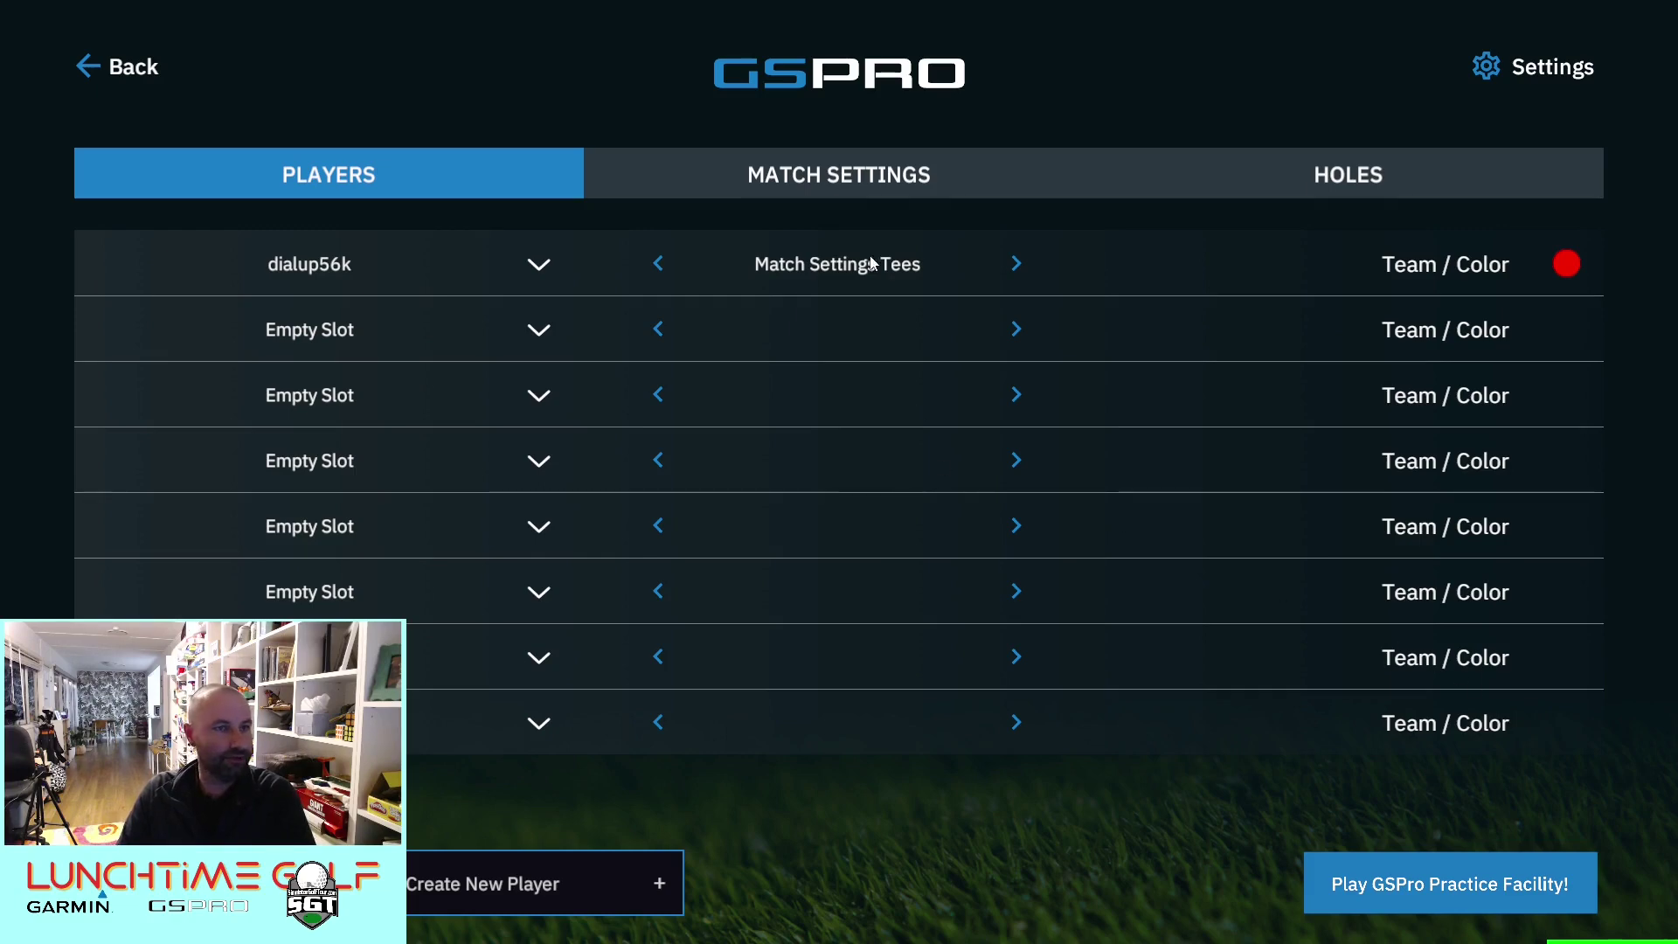
click(812, 183)
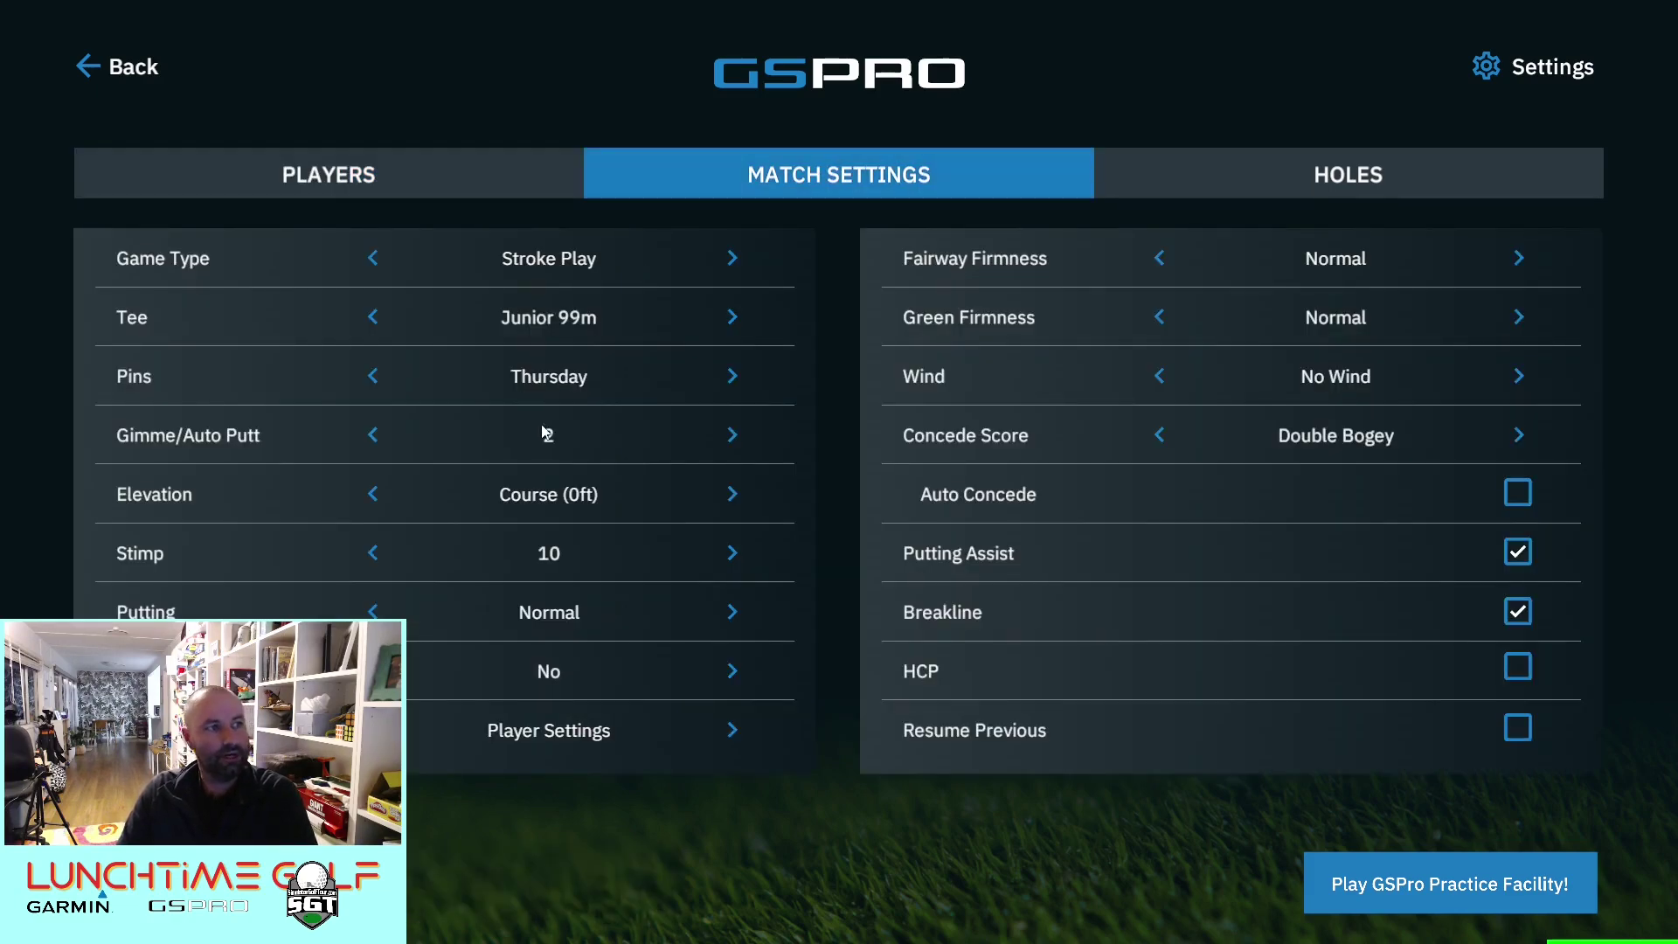